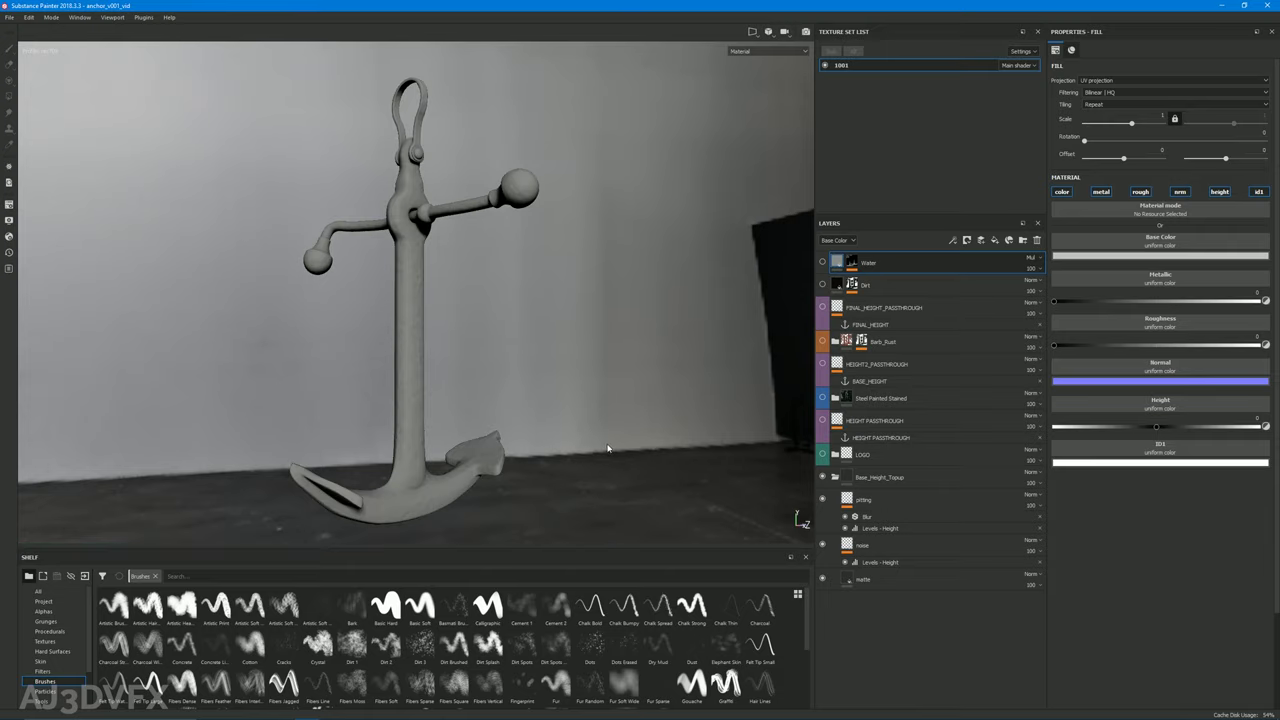
Orbit close around the anchor's shank and arm to inspect the grey height detail
{"action": "left_click_drag", "start_coordinate": [401, 330], "coordinate": [366, 397], "text": "alt"}
{"action": "right_click_drag", "start_coordinate": [366, 397], "coordinate": [405, 322], "text": "alt"}
{"action": "left_click_drag", "start_coordinate": [405, 322], "coordinate": [408, 387], "text": "alt"}
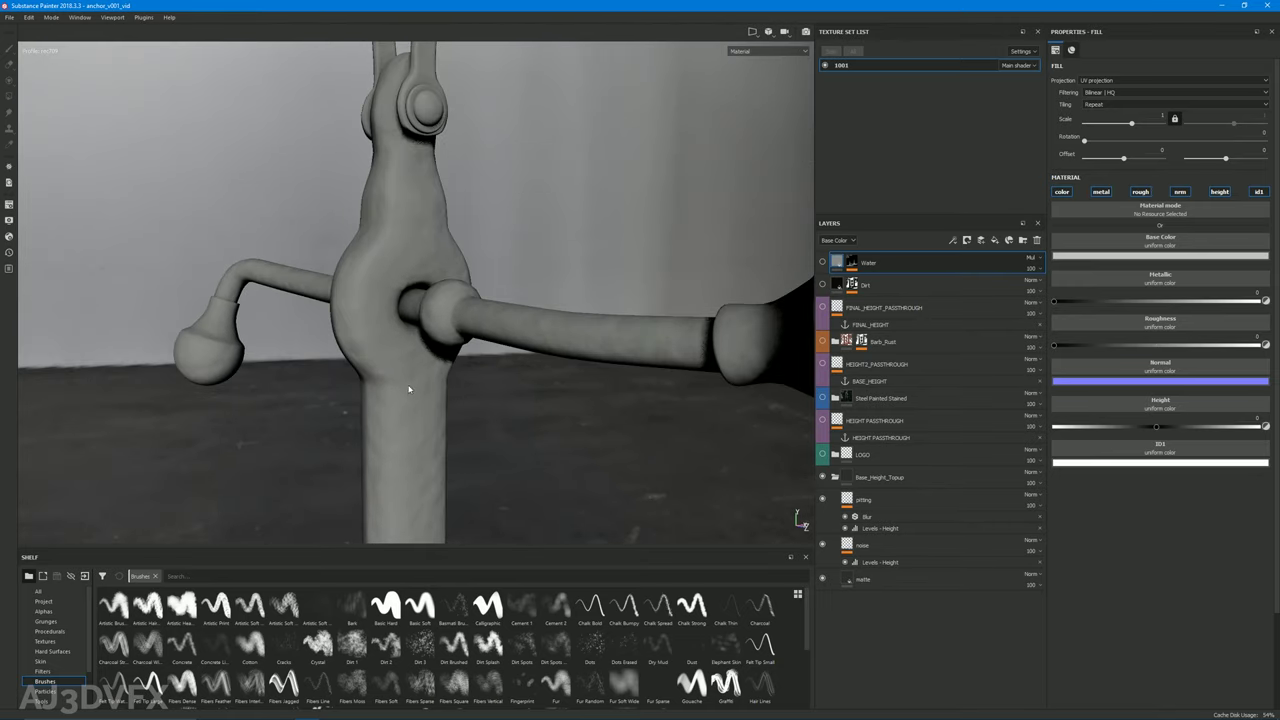
{"action": "right_click_drag", "start_coordinate": [408, 387], "coordinate": [484, 331], "text": "alt"}
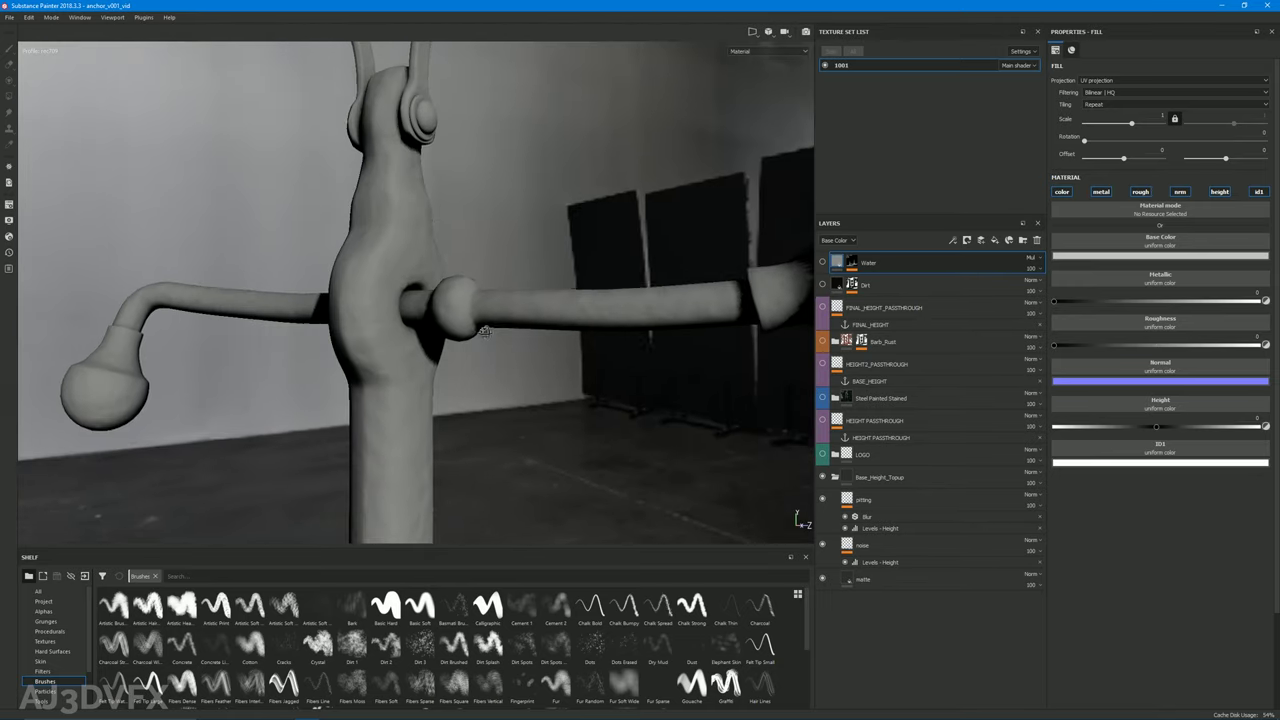
{"action": "left_click_drag", "start_coordinate": [484, 331], "coordinate": [619, 359], "text": "alt"}
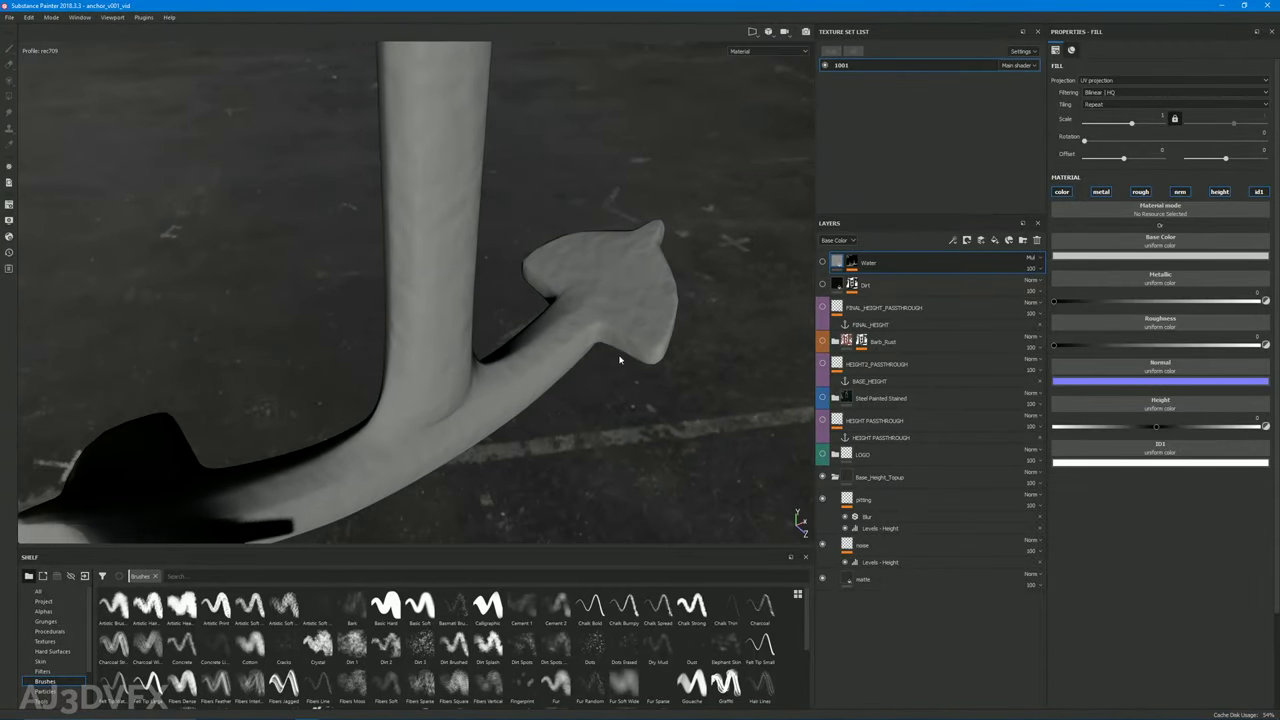
Pull back to a low view of shank and fluke, then collapse the Base_Height_Topup folder
{"action": "left_click_drag", "start_coordinate": [443, 323], "coordinate": [747, 530], "text": "alt"}
{"action": "left_click_drag", "start_coordinate": [346, 290], "coordinate": [749, 423], "text": "alt"}
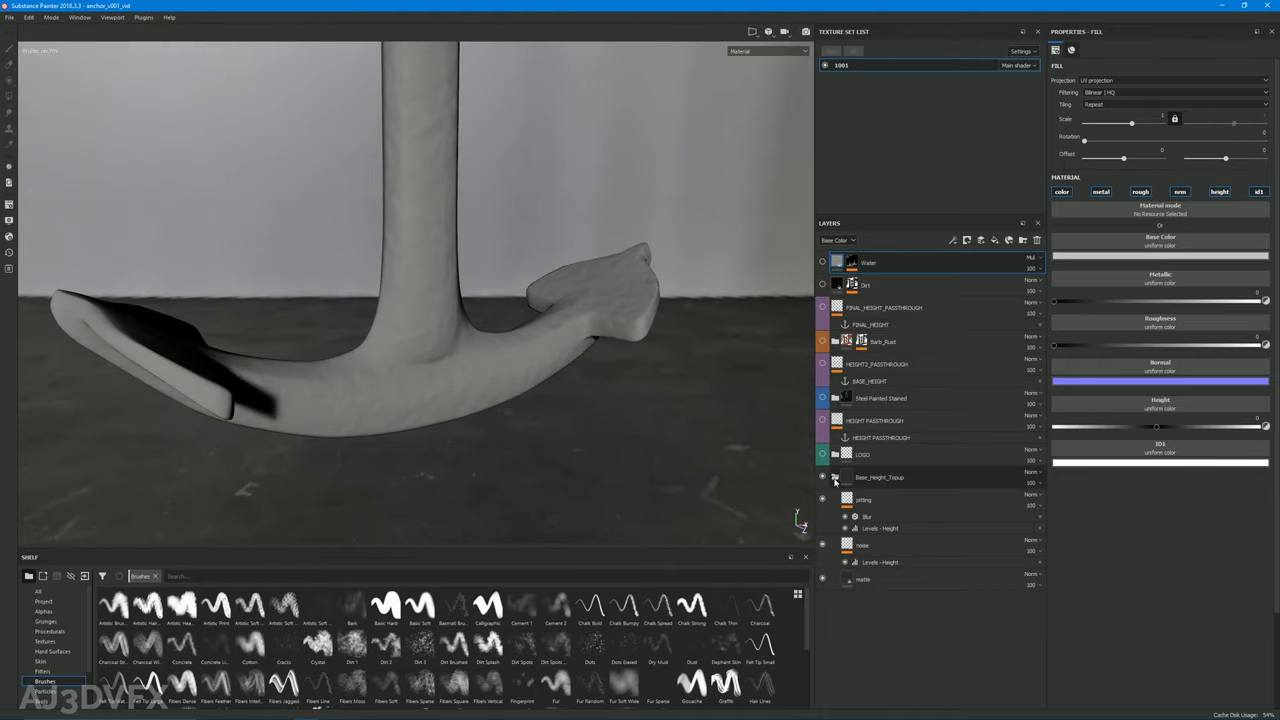
{"action": "left_click", "coordinate": [835, 479]}
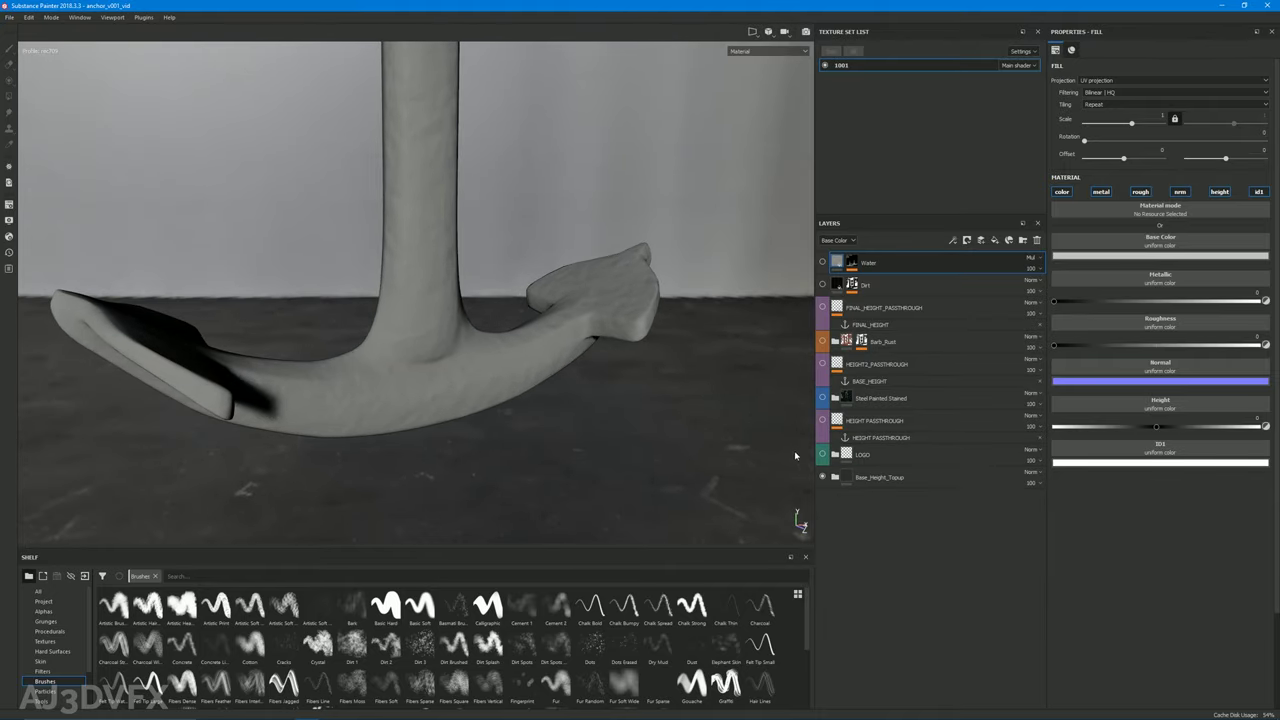
Make the Steel Painted Stained folder visible and view the anchor's worn teal painted steel from above
{"action": "left_click_drag", "start_coordinate": [536, 333], "coordinate": [384, 346], "text": "alt"}
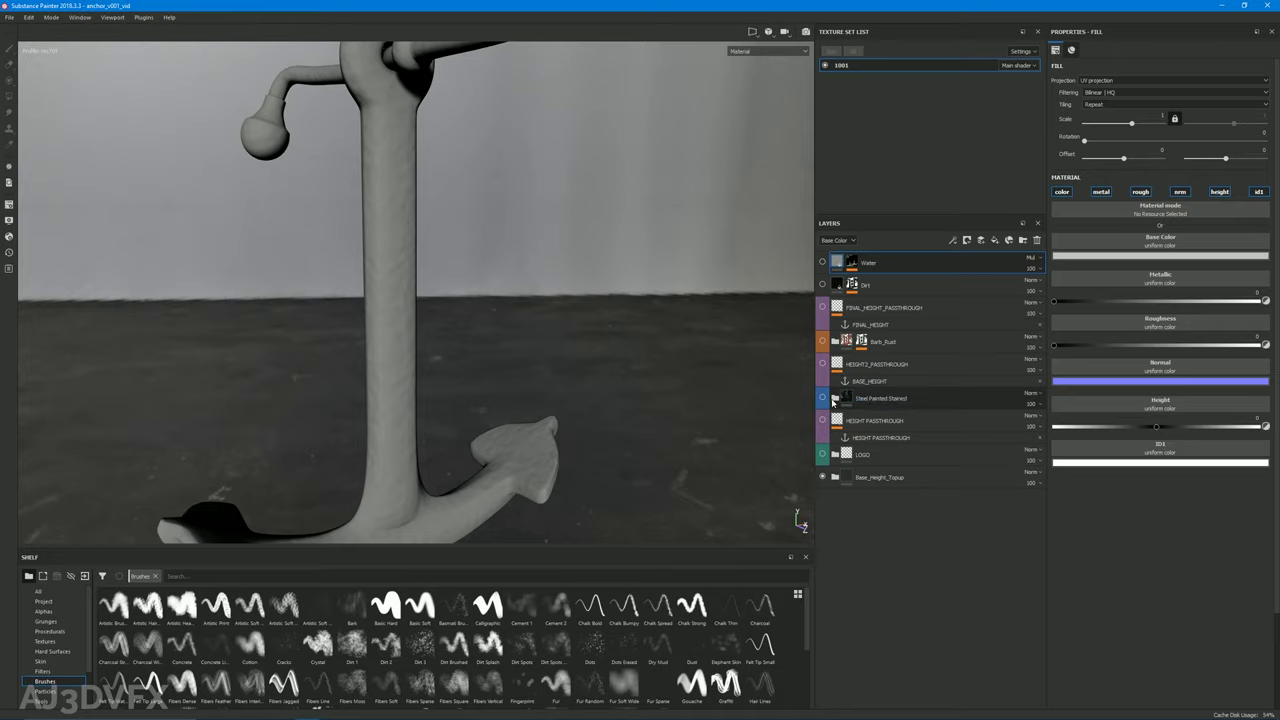
{"action": "left_click", "coordinate": [834, 404]}
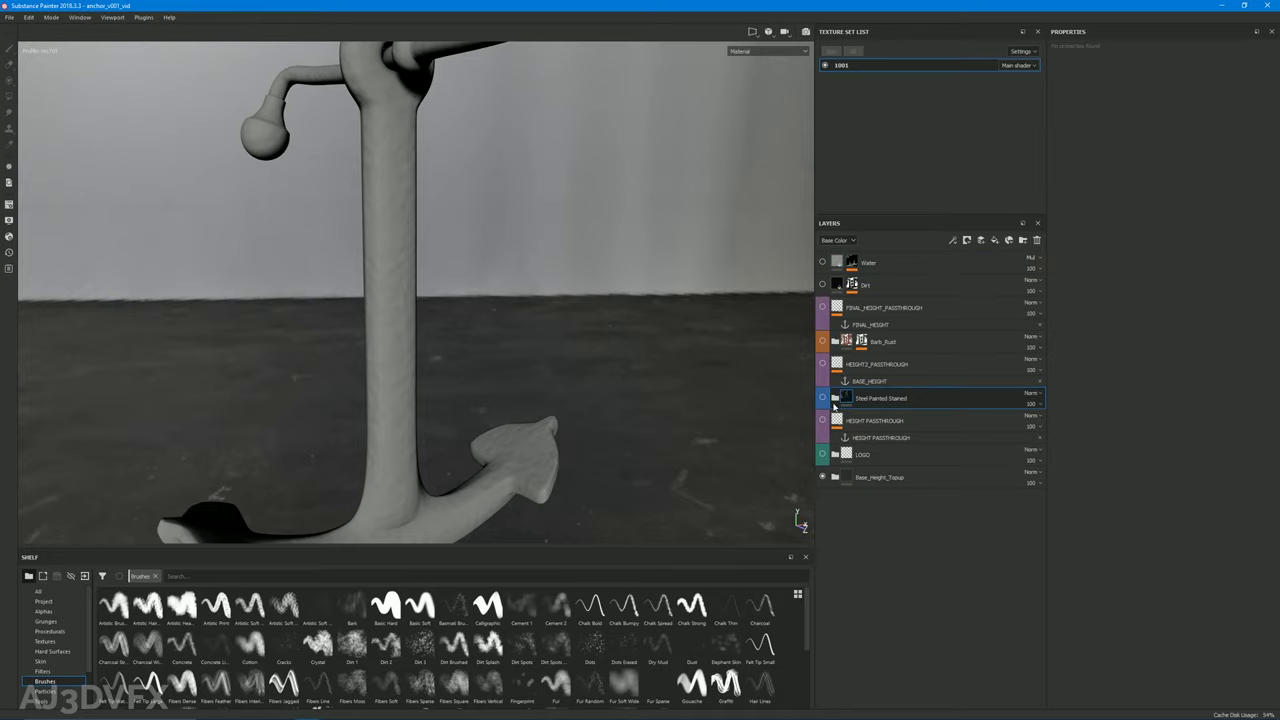
{"action": "left_click", "coordinate": [823, 400]}
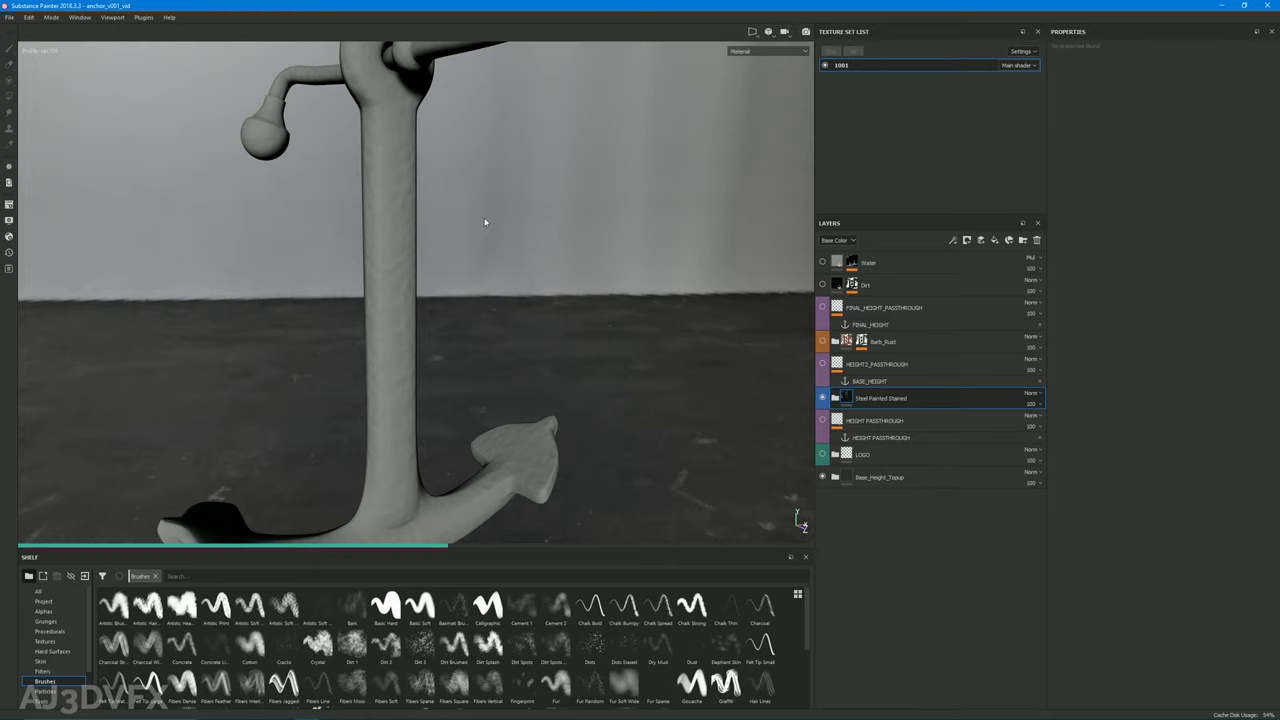
{"action": "left_click_drag", "start_coordinate": [493, 219], "coordinate": [570, 331], "text": "alt"}
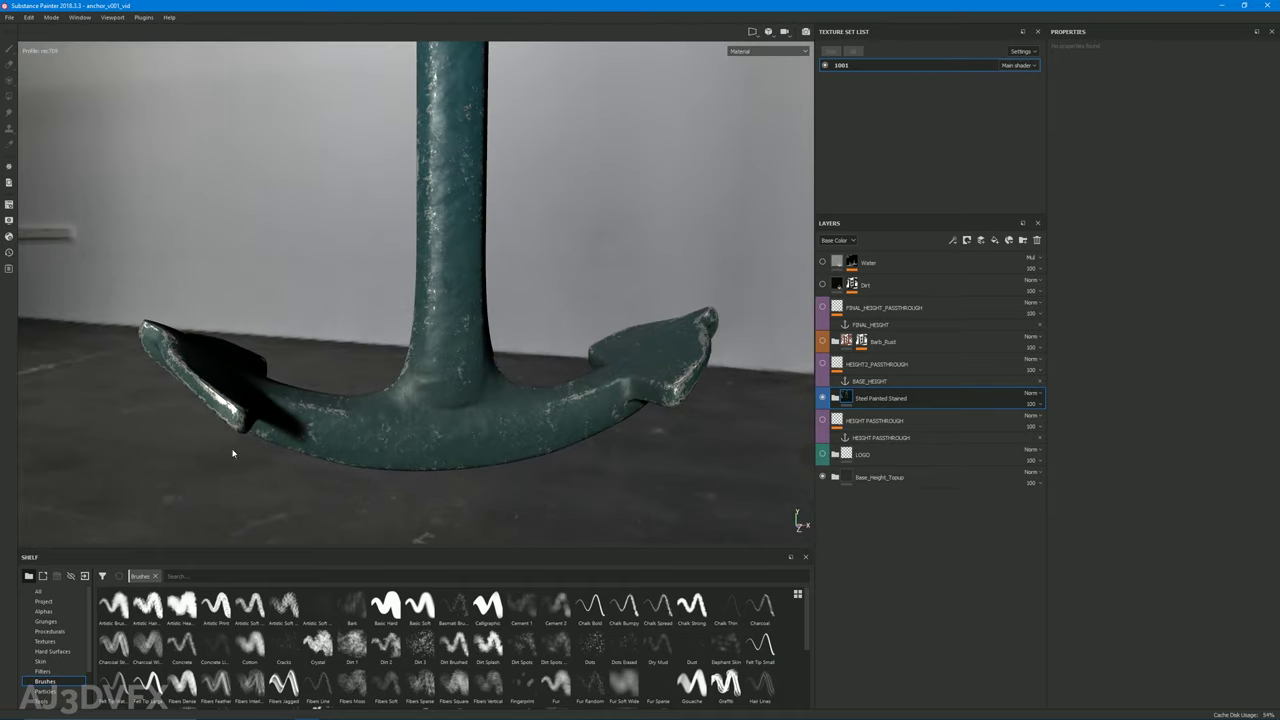
Expand Steel Painted Stained, preview the CC layer's mask, then bring up Base Paint's fill settings
{"action": "left_click", "coordinate": [836, 400]}
{"action": "left_click", "coordinate": [861, 421]}
{"action": "mouse_move", "coordinate": [470, 370]}
{"action": "left_mouse_down", "text": "alt"}
{"action": "mouse_move", "coordinate": [313, 337]}
{"action": "mouse_move", "coordinate": [415, 340]}
{"action": "mouse_move", "coordinate": [437, 248]}
{"action": "left_mouse_up", "text": "alt"}
{"action": "left_click_drag", "start_coordinate": [416, 427], "coordinate": [590, 430], "text": "alt"}
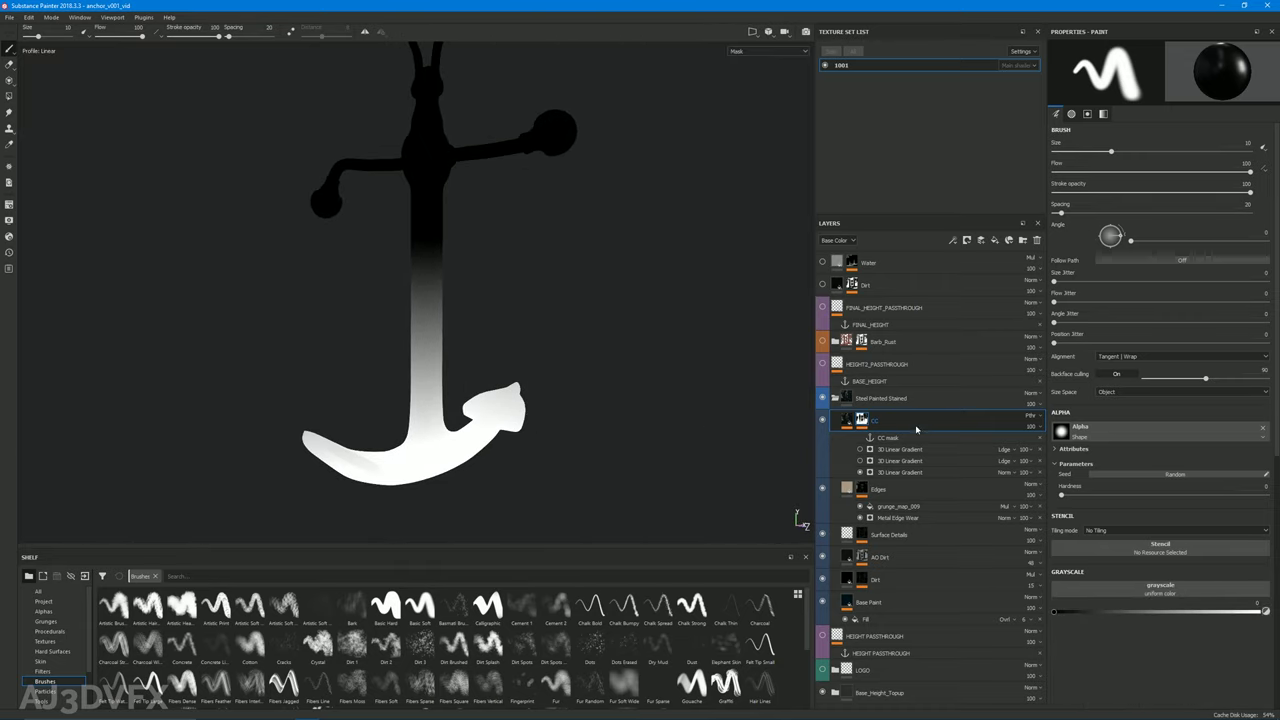
{"action": "left_click", "coordinate": [846, 421]}
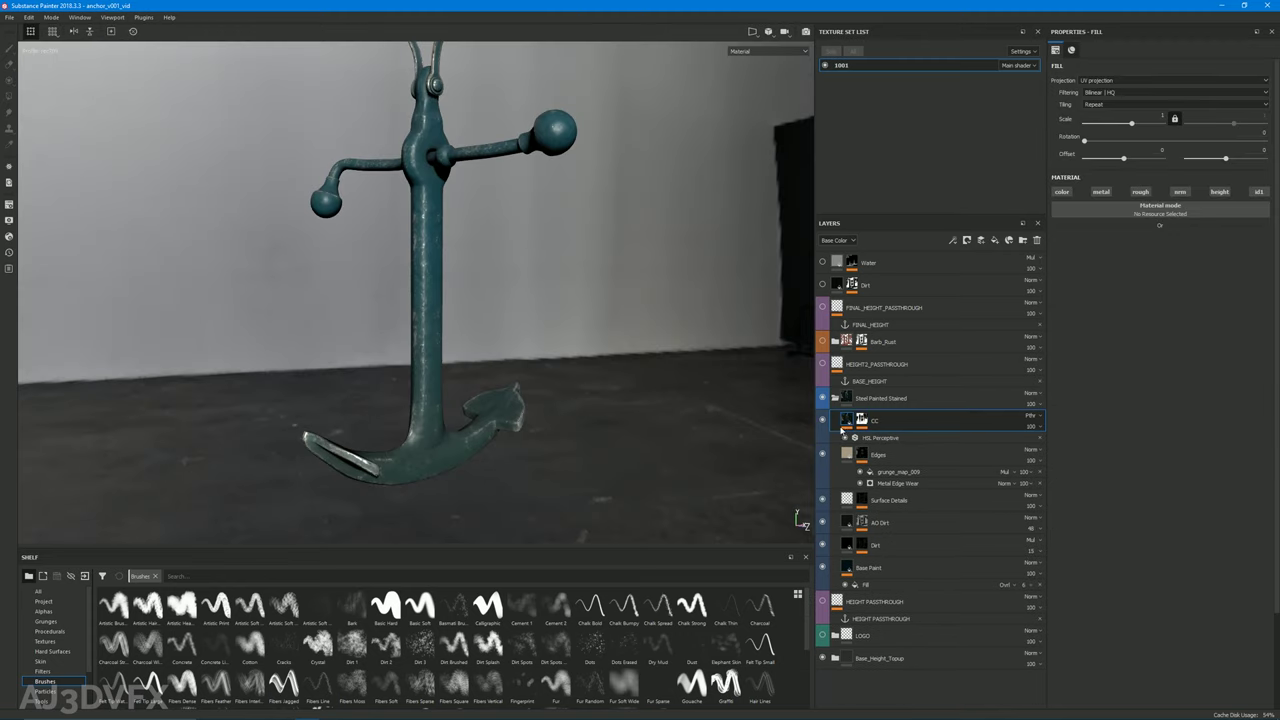
{"action": "left_click", "coordinate": [866, 567]}
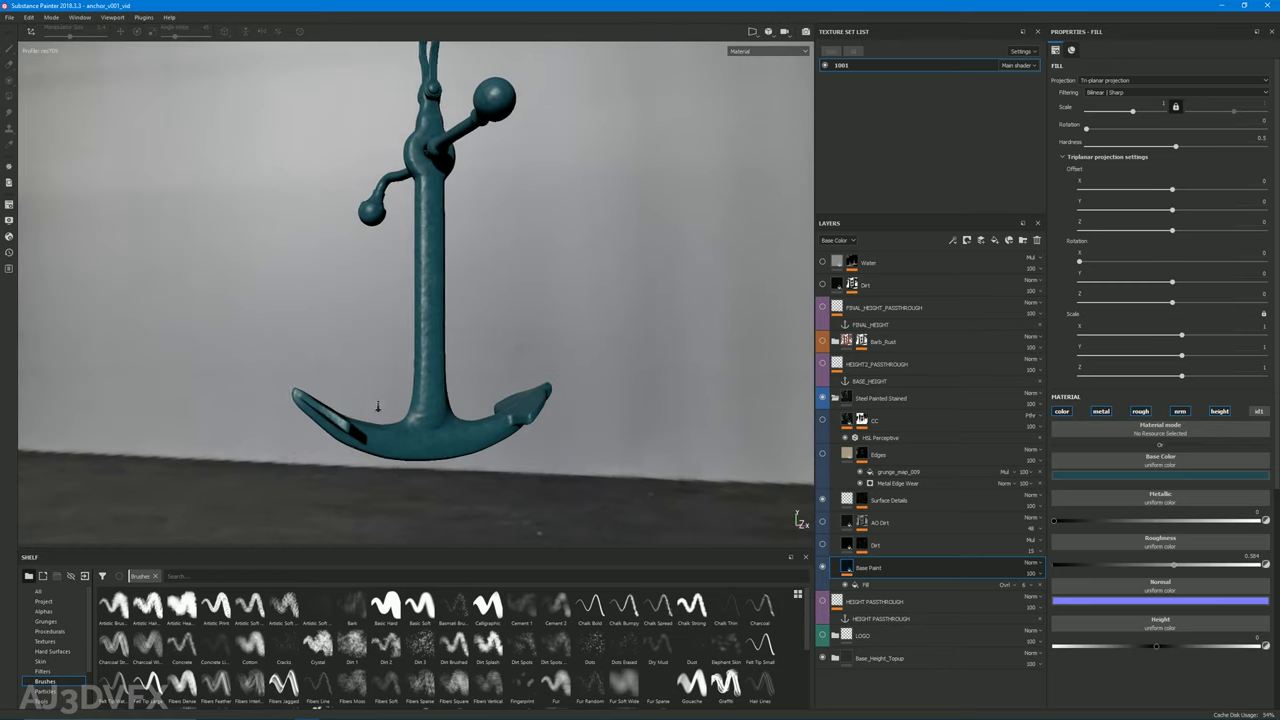
Get a close-up of the plain teal arms, shank and crown, then select the AO Dirt mask
{"action": "left_click_drag", "start_coordinate": [378, 405], "coordinate": [743, 497], "text": "alt"}
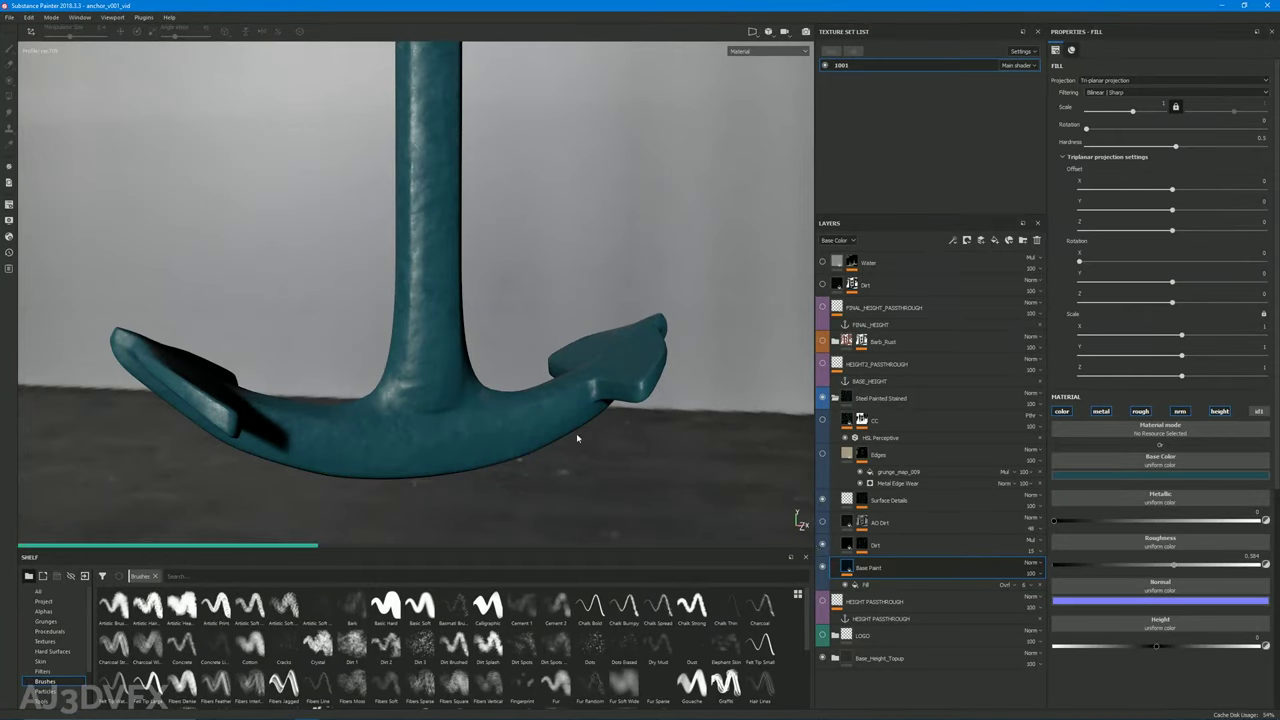
{"action": "right_click_drag", "start_coordinate": [423, 441], "coordinate": [424, 376], "text": "alt"}
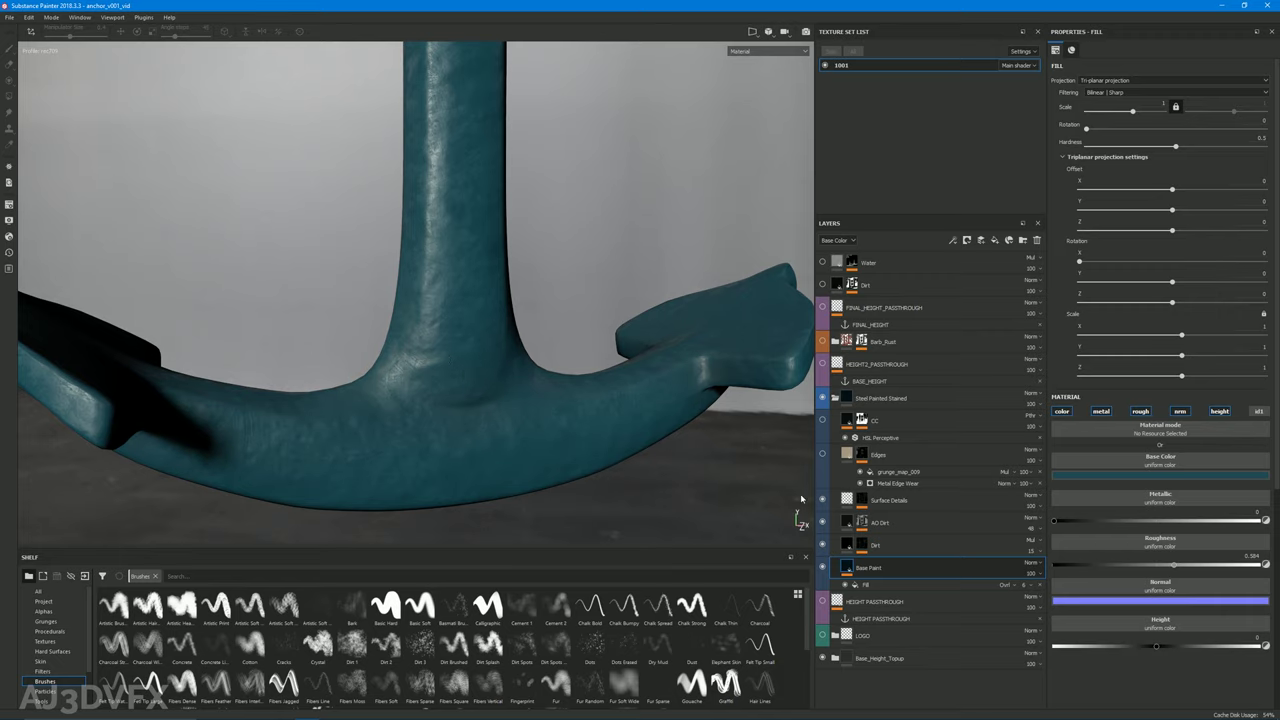
{"action": "left_click", "coordinate": [862, 523]}
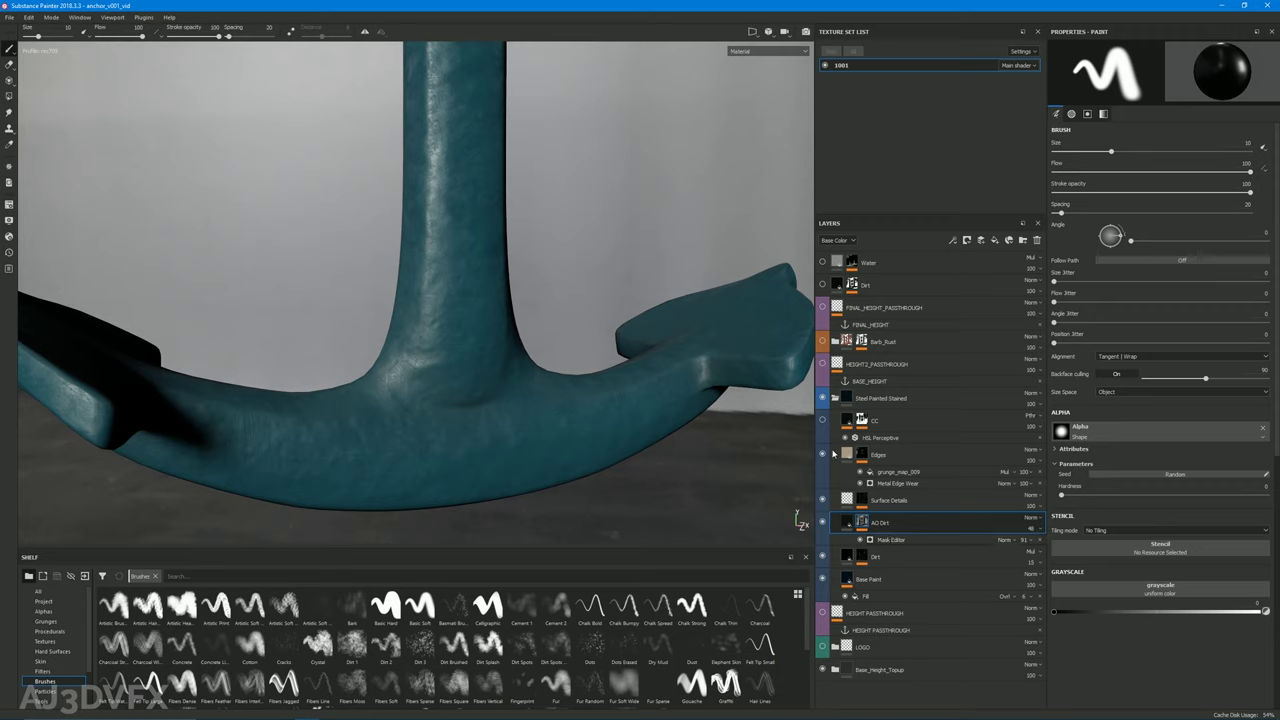
Re-enable the CC layer to restore the teal-green worn finish and orbit to the crown
{"action": "mouse_move", "coordinate": [443, 423]}
{"action": "left_mouse_down", "text": "alt"}
{"action": "mouse_move", "coordinate": [335, 421]}
{"action": "mouse_move", "coordinate": [423, 349]}
{"action": "left_mouse_up", "text": "alt"}
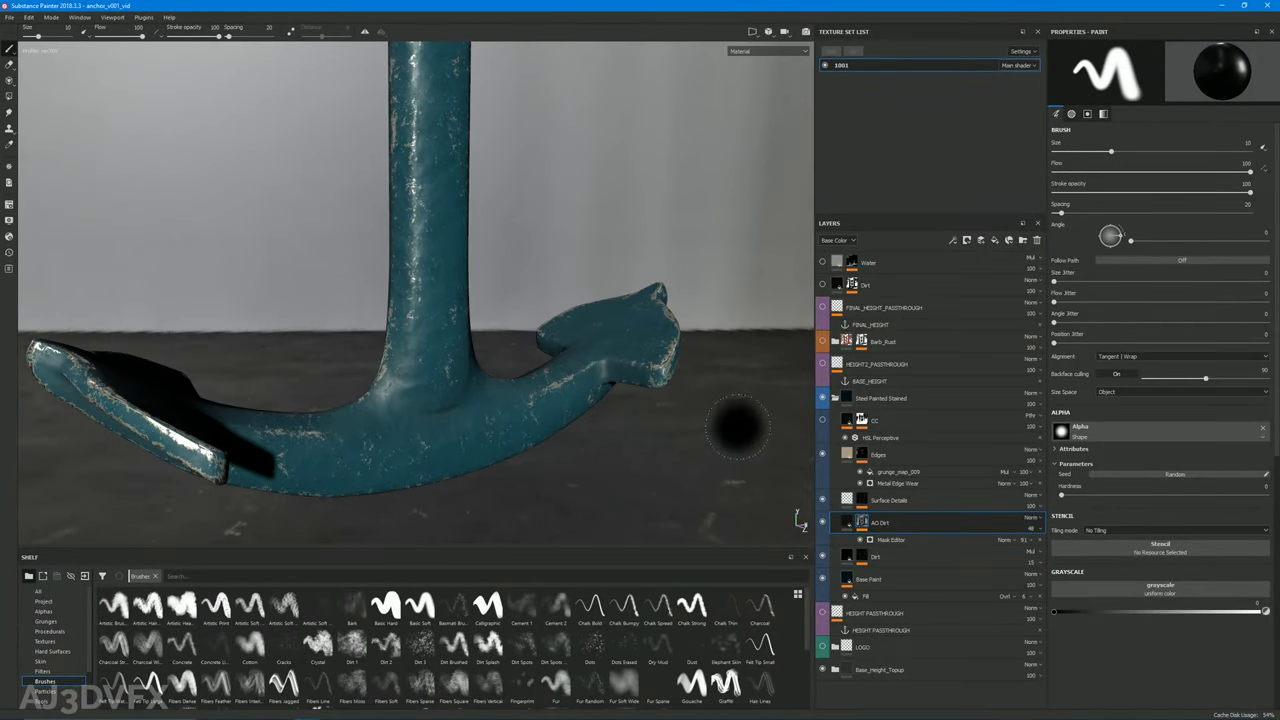
{"action": "left_click", "coordinate": [822, 420]}
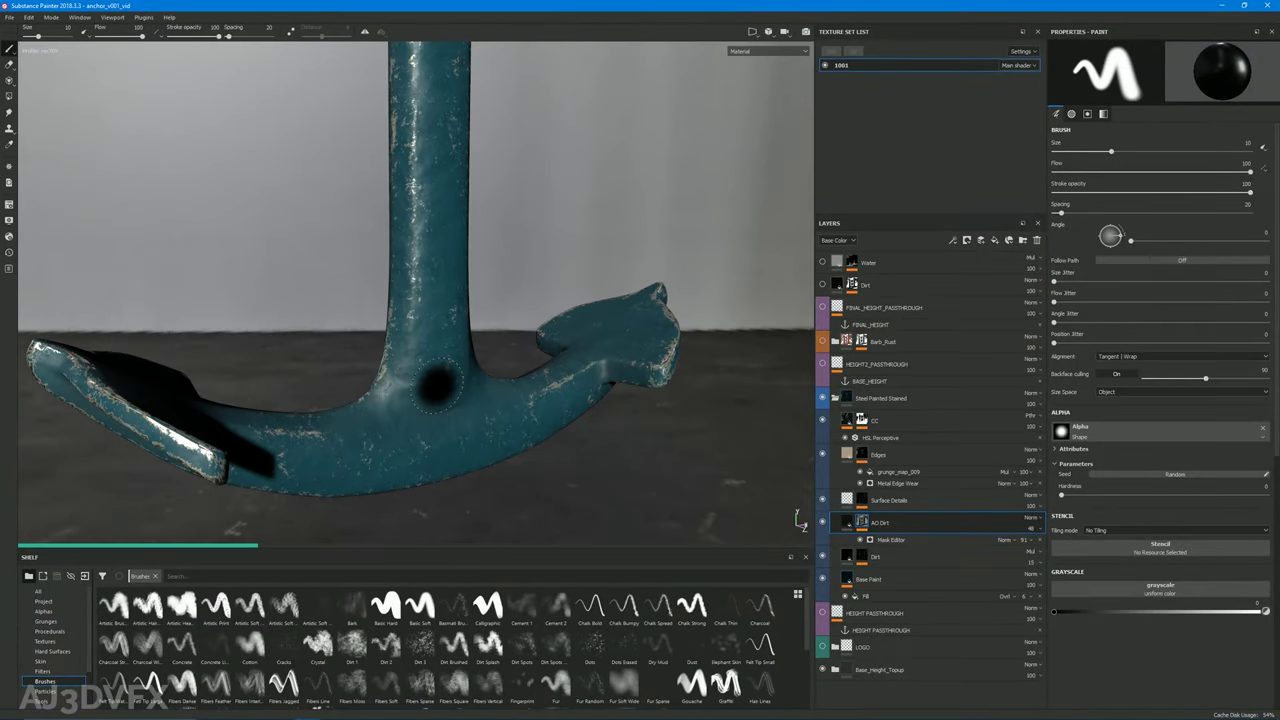
{"action": "mouse_move", "coordinate": [529, 423]}
{"action": "left_mouse_down", "text": "alt"}
{"action": "mouse_move", "coordinate": [540, 410]}
{"action": "mouse_move", "coordinate": [487, 436]}
{"action": "mouse_move", "coordinate": [444, 325]}
{"action": "left_mouse_up", "text": "alt"}
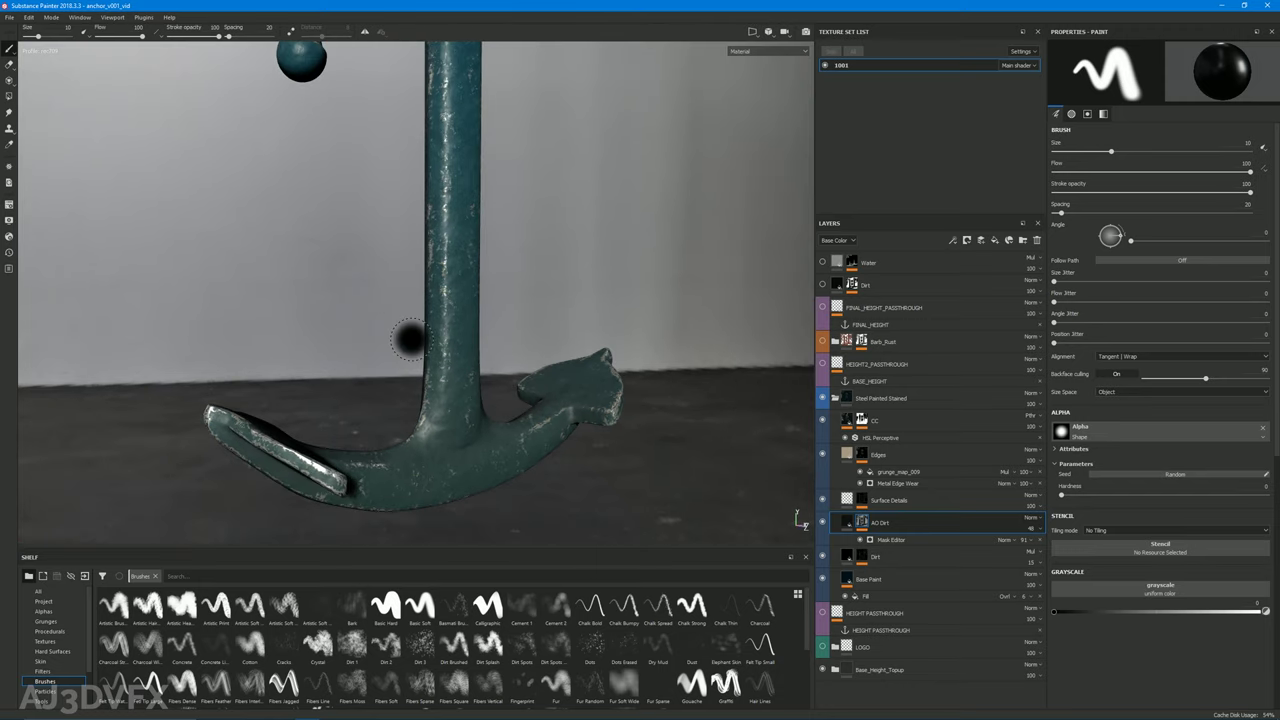
{"action": "mouse_move", "coordinate": [660, 451]}
{"action": "left_mouse_down", "text": "alt"}
{"action": "mouse_move", "coordinate": [480, 394]}
{"action": "mouse_move", "coordinate": [423, 303]}
{"action": "mouse_move", "coordinate": [507, 363]}
{"action": "mouse_move", "coordinate": [560, 320]}
{"action": "left_mouse_up", "text": "alt"}
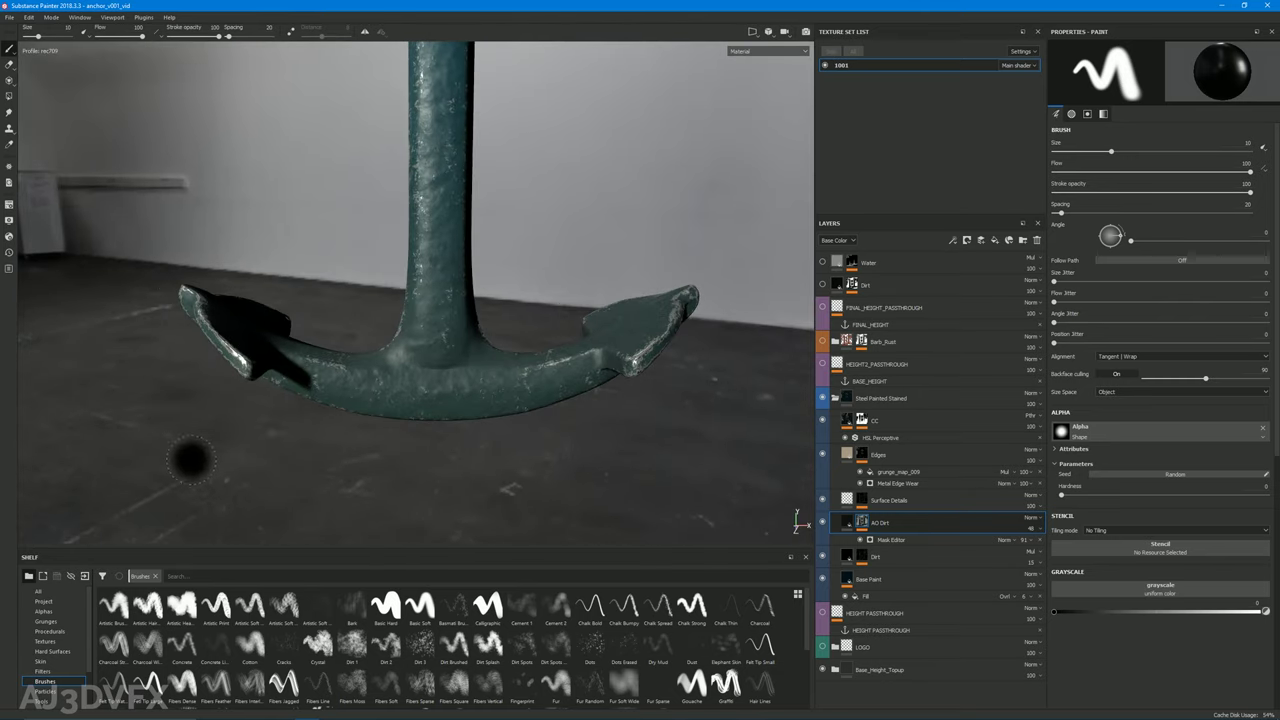
Review the arms and shank from other angles, then collapse the Steel Painted Stained folder
{"action": "left_click_drag", "start_coordinate": [228, 222], "coordinate": [486, 311], "text": "alt"}
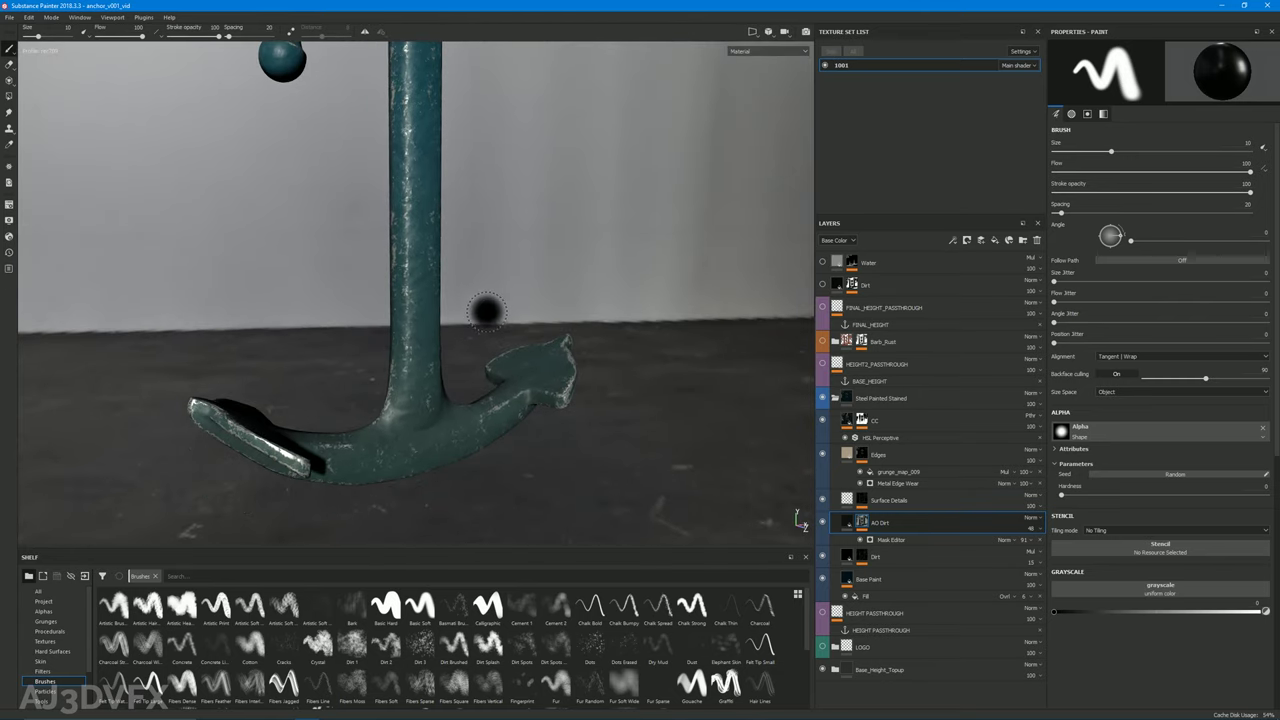
{"action": "mouse_move", "coordinate": [413, 408]}
{"action": "left_mouse_down", "text": "alt"}
{"action": "mouse_move", "coordinate": [460, 329]}
{"action": "mouse_move", "coordinate": [403, 320]}
{"action": "mouse_move", "coordinate": [480, 317]}
{"action": "mouse_move", "coordinate": [410, 307]}
{"action": "mouse_move", "coordinate": [743, 443]}
{"action": "mouse_move", "coordinate": [415, 406]}
{"action": "mouse_move", "coordinate": [503, 403]}
{"action": "left_mouse_up", "text": "alt"}
{"action": "scroll", "coordinate": [426, 438], "scroll_direction": "up", "scroll_amount": 3}
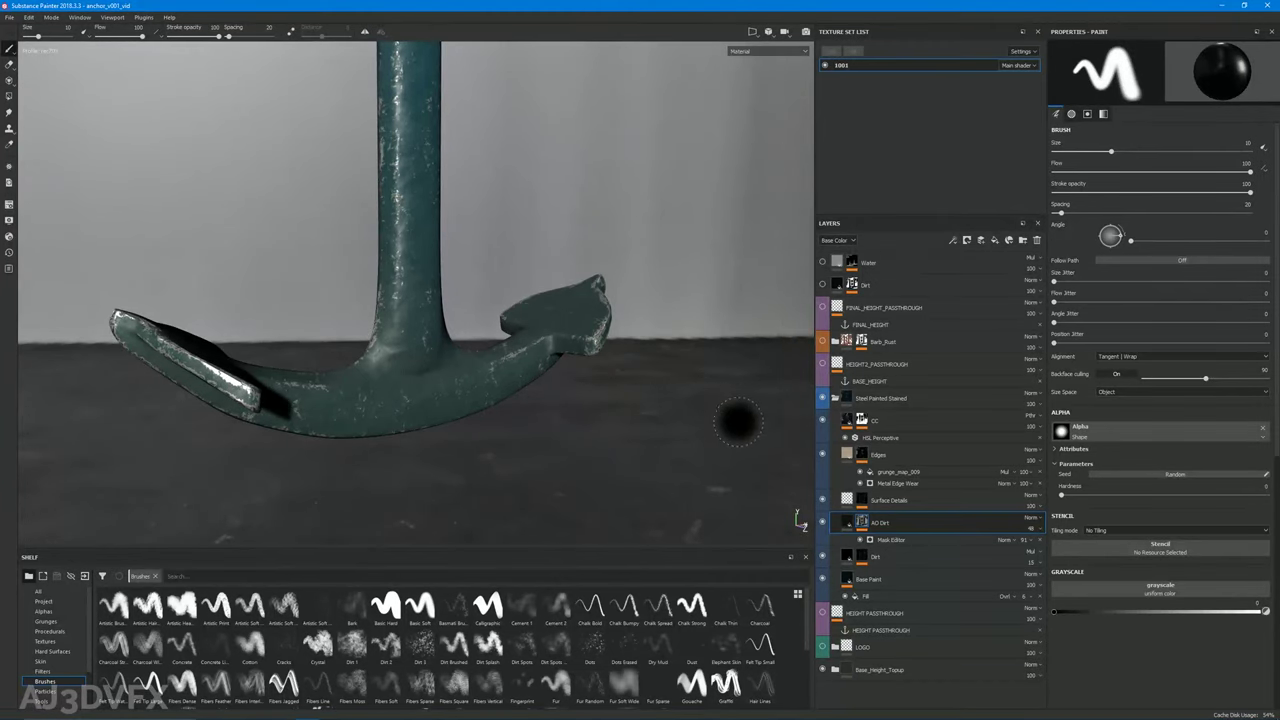
{"action": "left_click", "coordinate": [835, 398]}
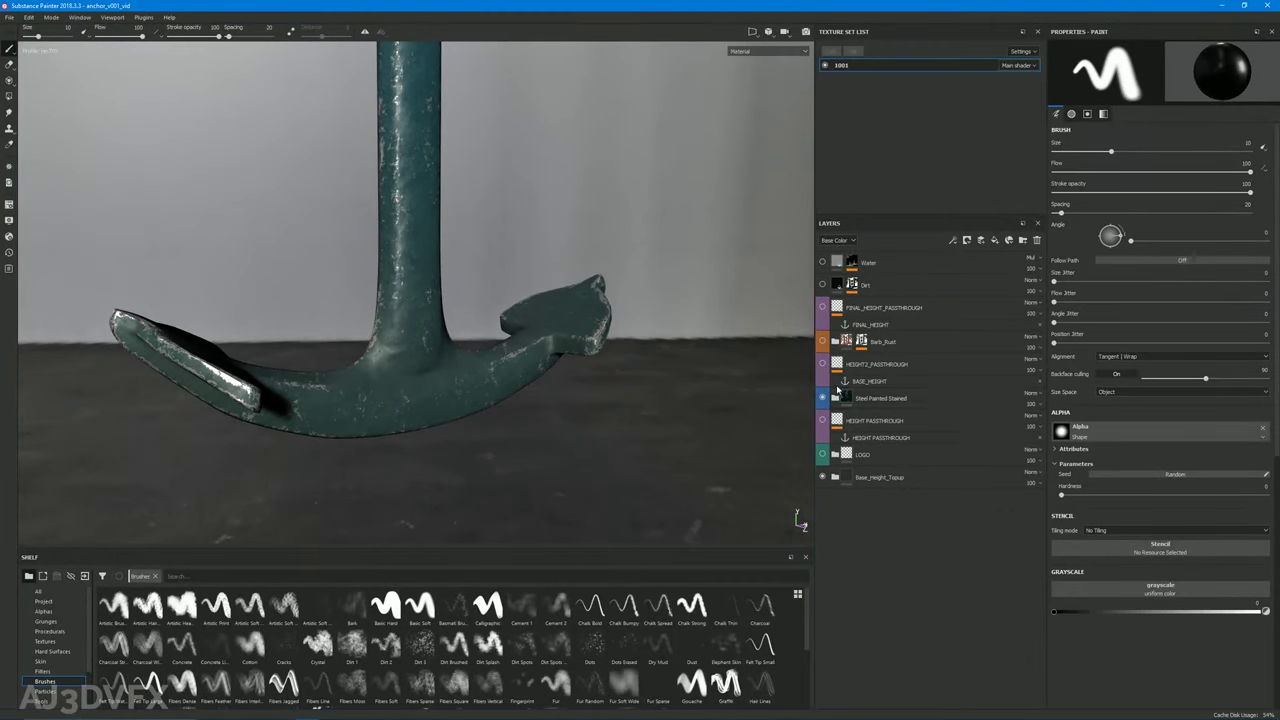
{"action": "left_click", "coordinate": [835, 398]}
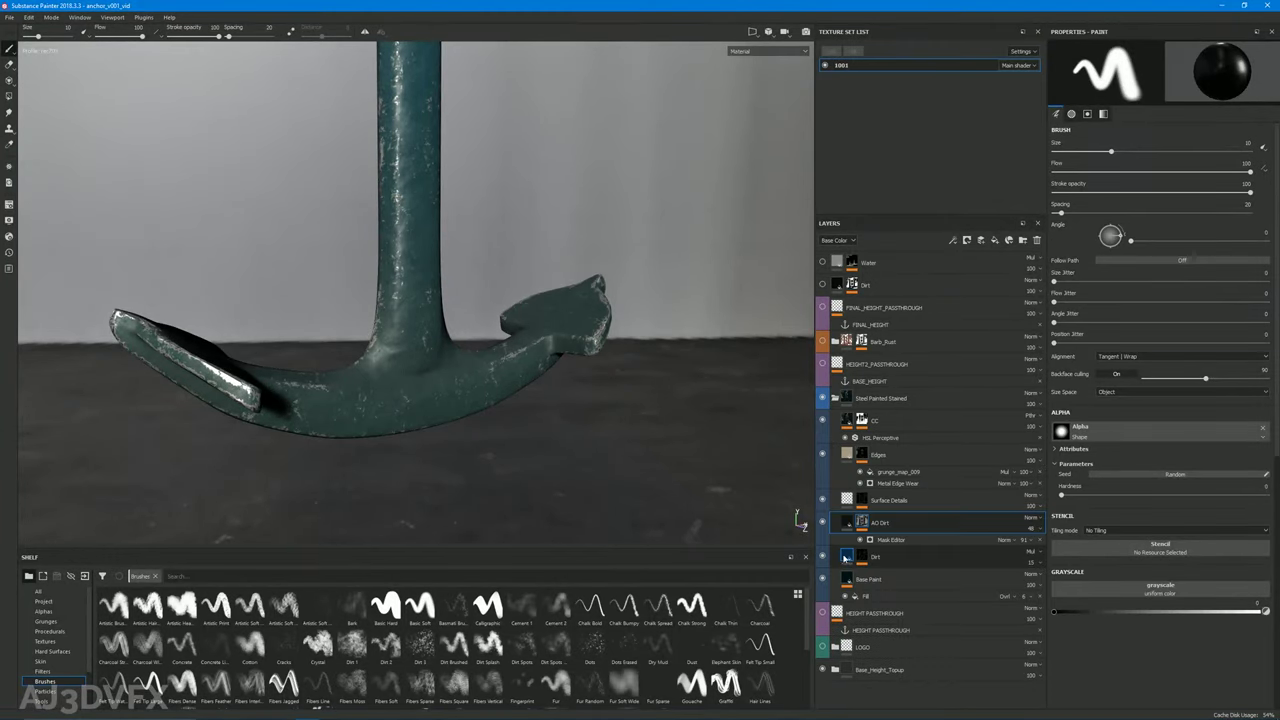
{"action": "left_click", "coordinate": [834, 398]}
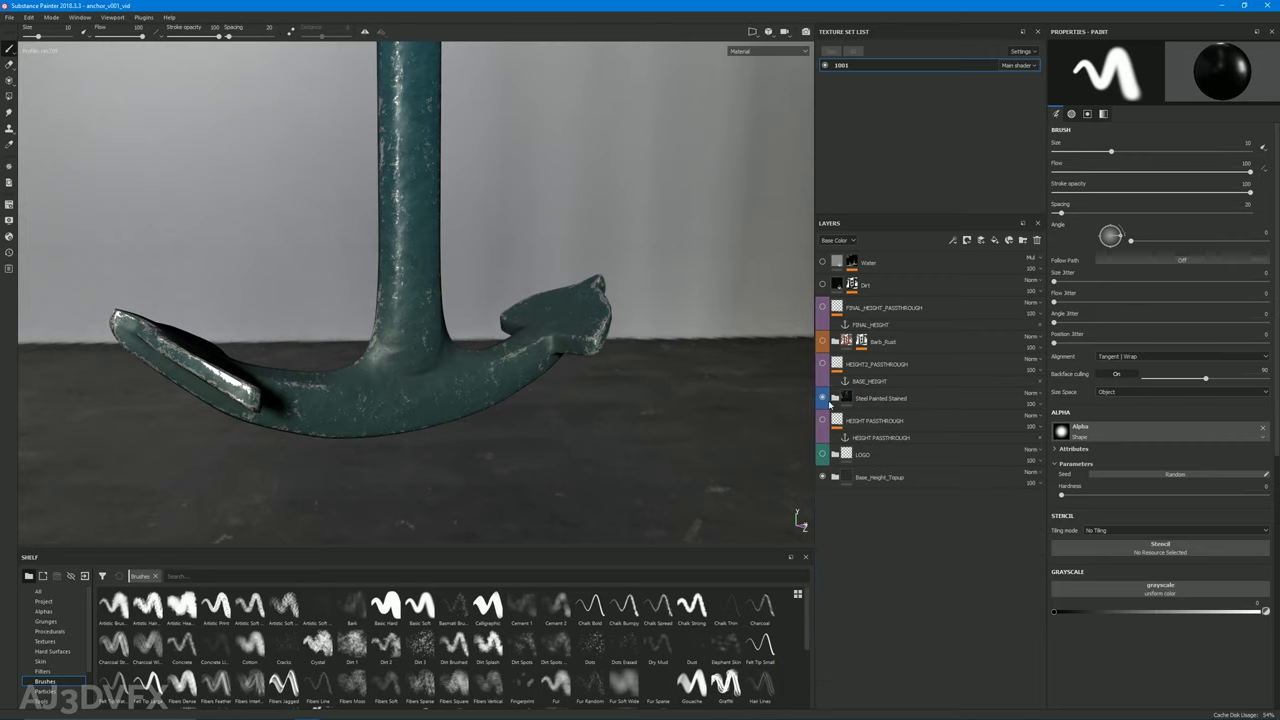
{"action": "left_click", "coordinate": [823, 398]}
{"action": "mouse_move", "coordinate": [656, 441]}
{"action": "left_mouse_down", "text": "alt"}
{"action": "mouse_move", "coordinate": [305, 360]}
{"action": "mouse_move", "coordinate": [658, 412]}
{"action": "left_mouse_up", "text": "alt"}
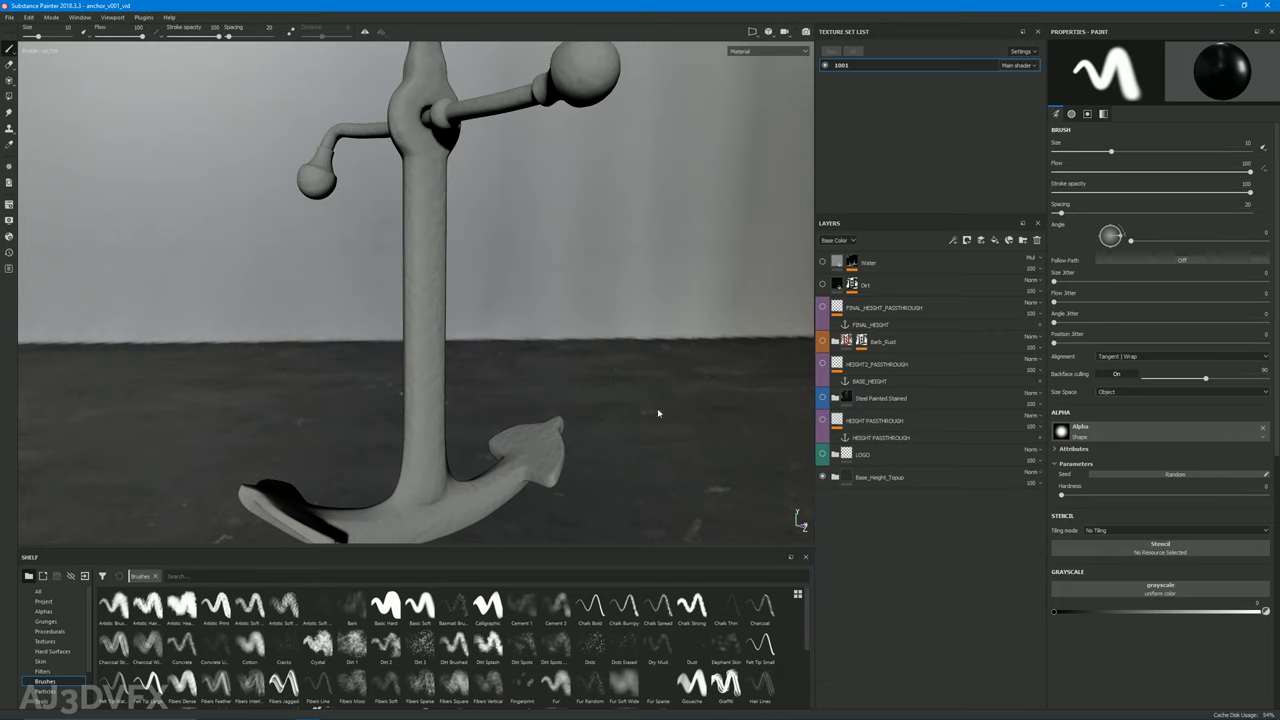
{"action": "left_click", "coordinate": [835, 455]}
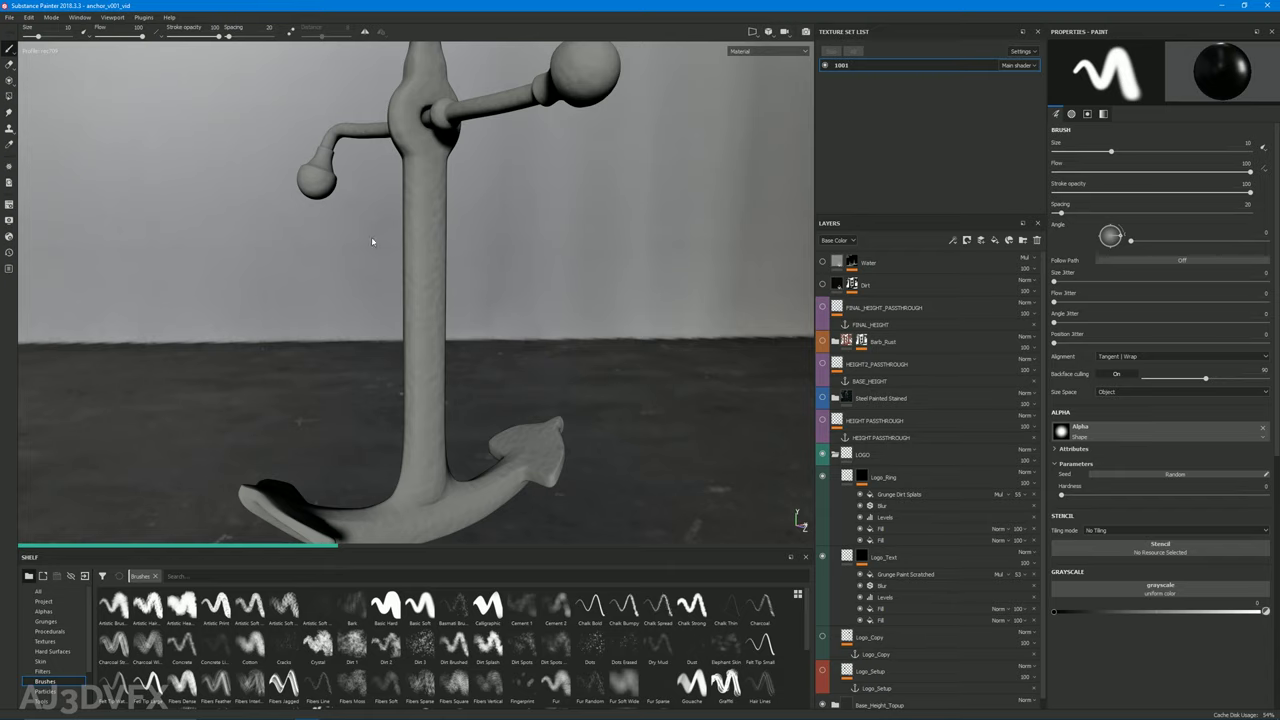
{"action": "left_click_drag", "start_coordinate": [502, 276], "coordinate": [461, 391], "text": "alt"}
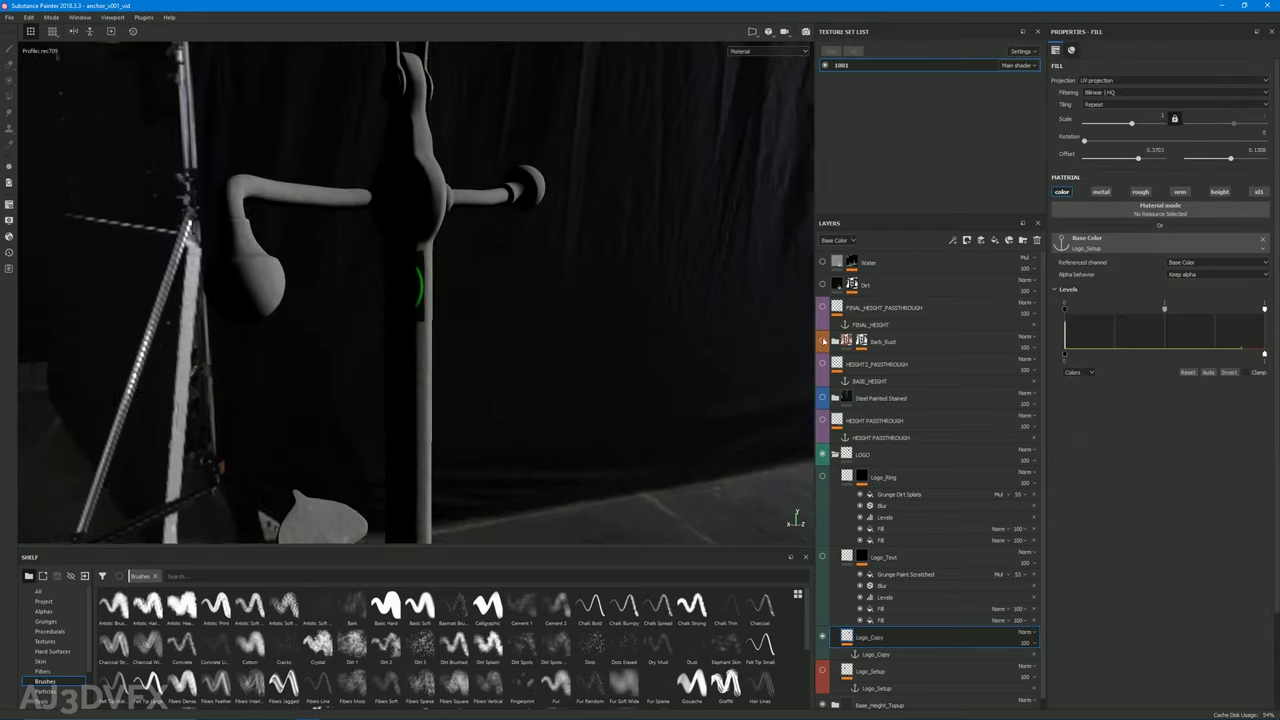
{"action": "left_click_drag", "start_coordinate": [420, 330], "coordinate": [450, 369], "text": "alt"}
{"action": "scroll", "coordinate": [450, 369], "scroll_direction": "up", "scroll_amount": 6}
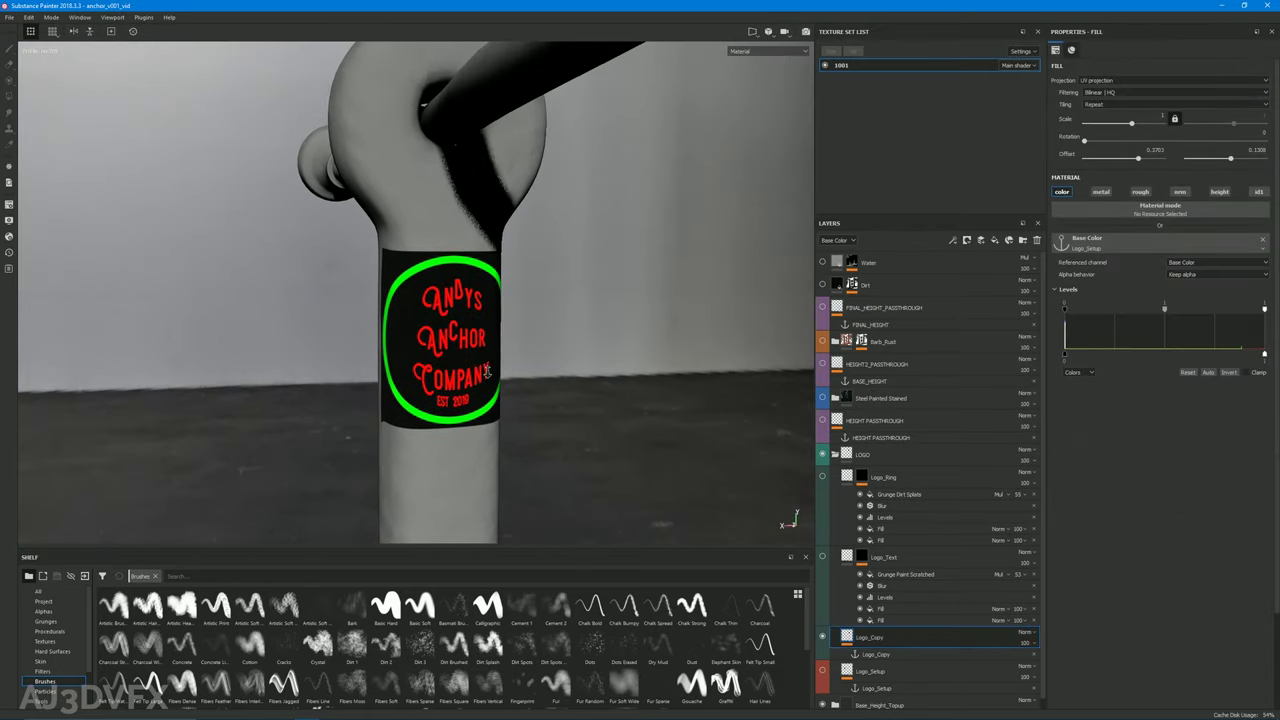
{"action": "left_click_drag", "start_coordinate": [487, 370], "coordinate": [430, 369], "text": "alt"}
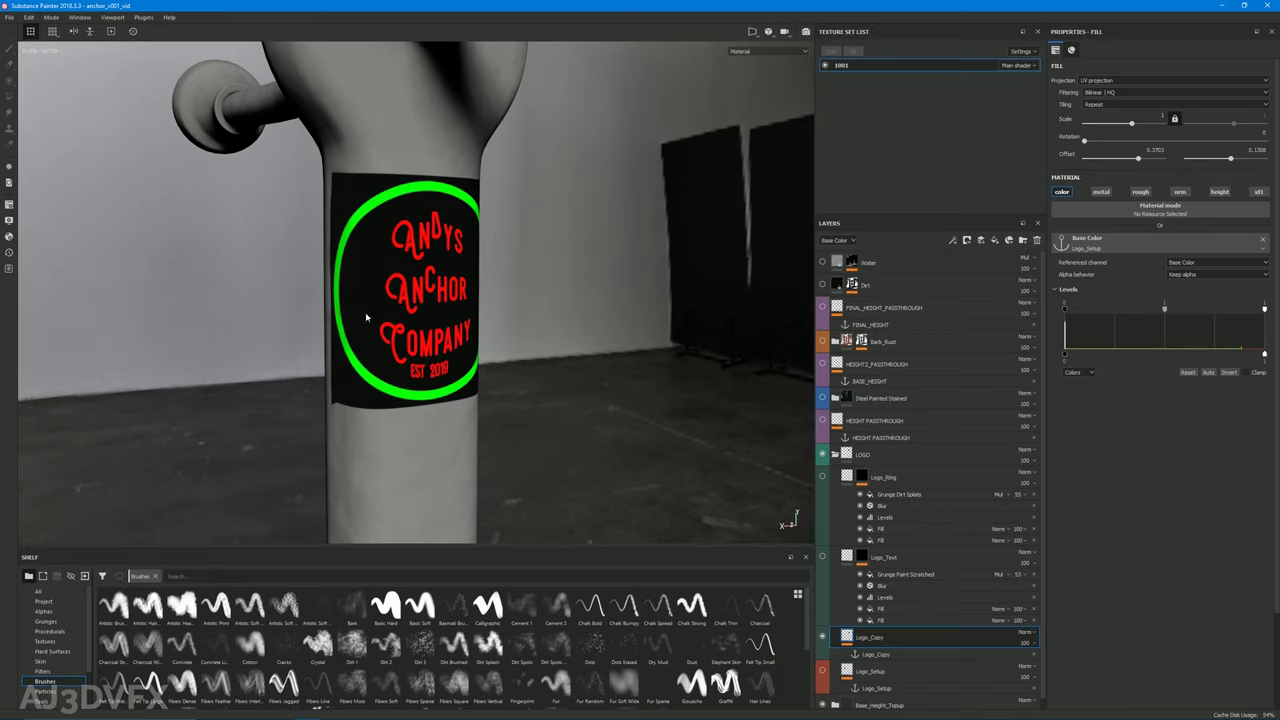
{"action": "left_click_drag", "start_coordinate": [459, 313], "coordinate": [395, 387], "text": "alt"}
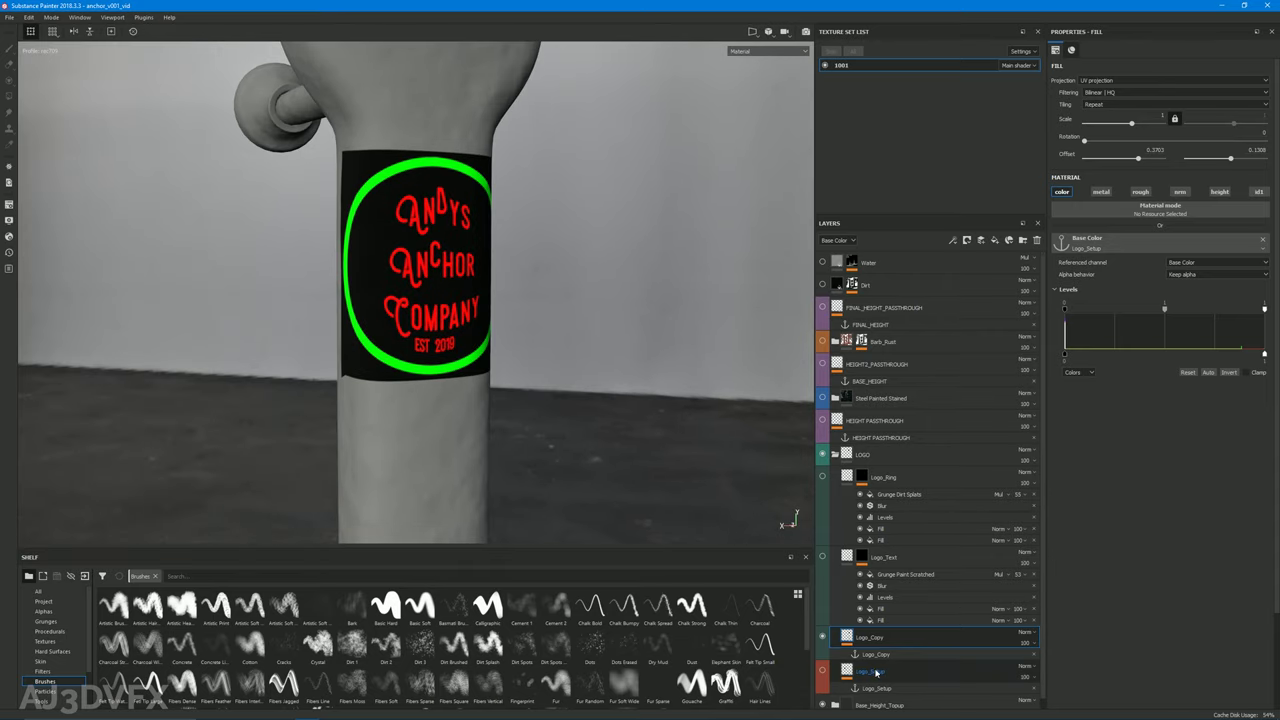
{"action": "left_click", "coordinate": [829, 677]}
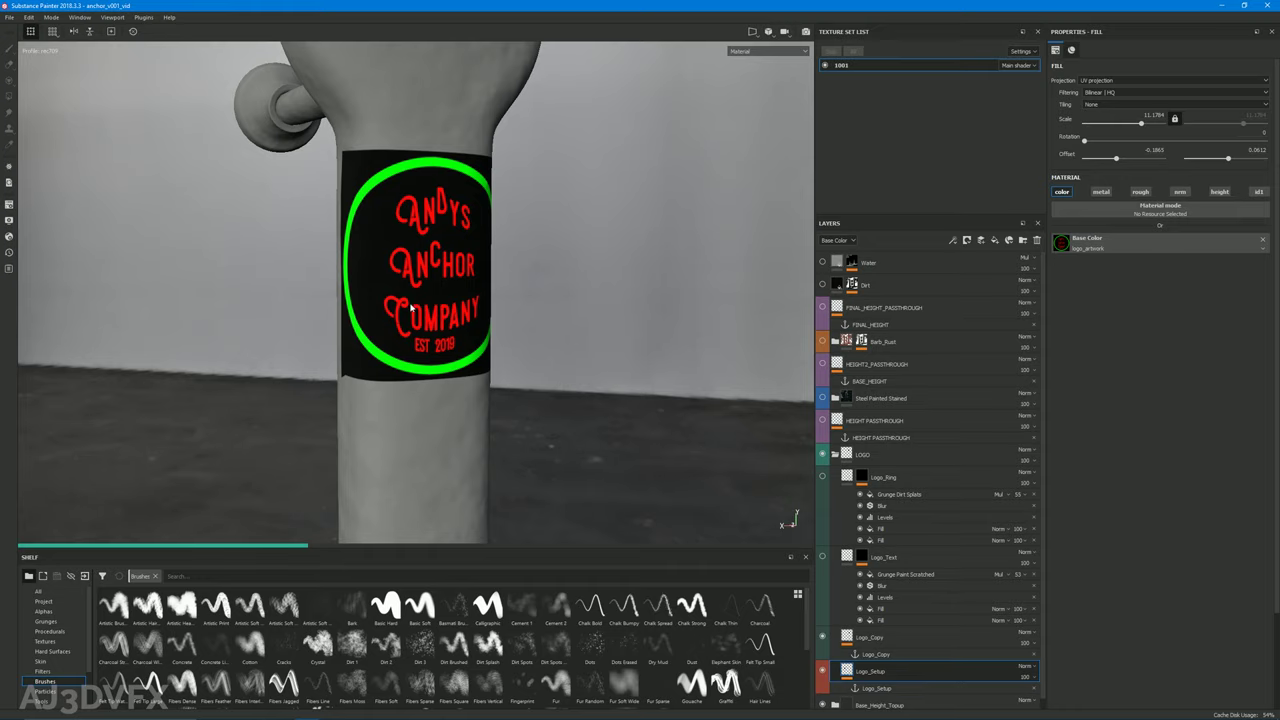
{"action": "left_click_drag", "start_coordinate": [257, 251], "coordinate": [690, 501], "text": "alt"}
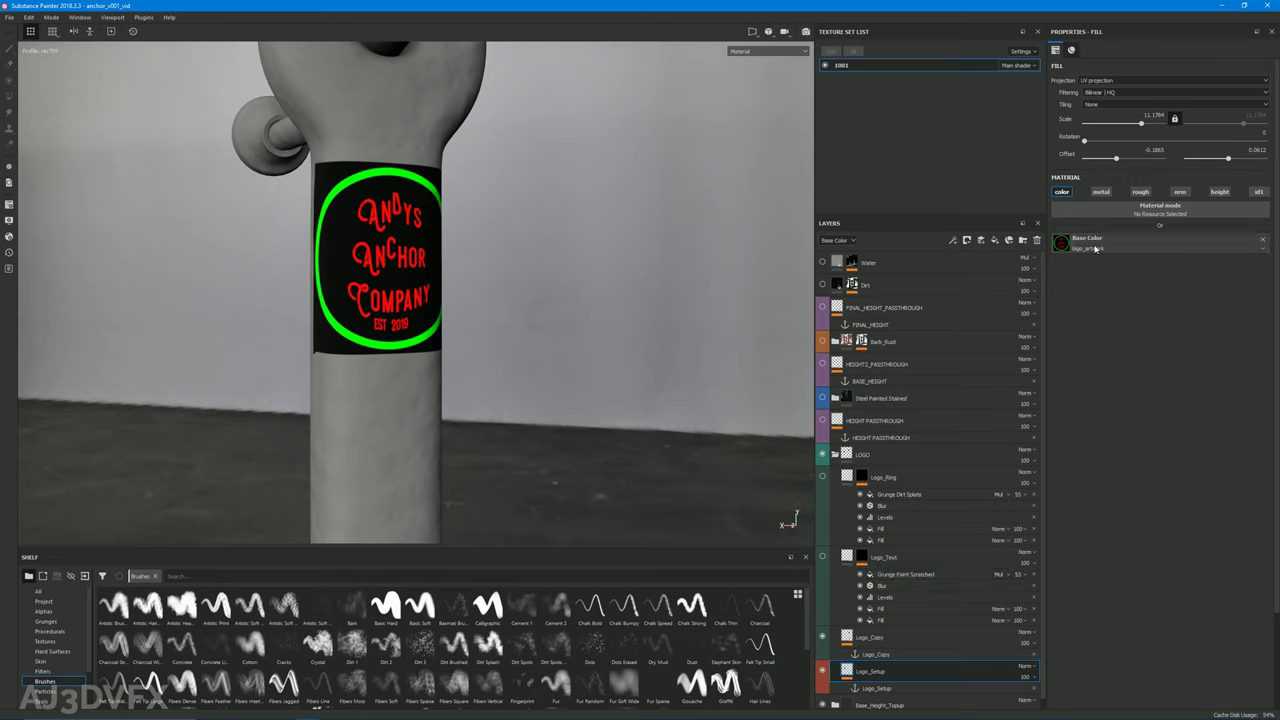
{"action": "left_click", "coordinate": [876, 639]}
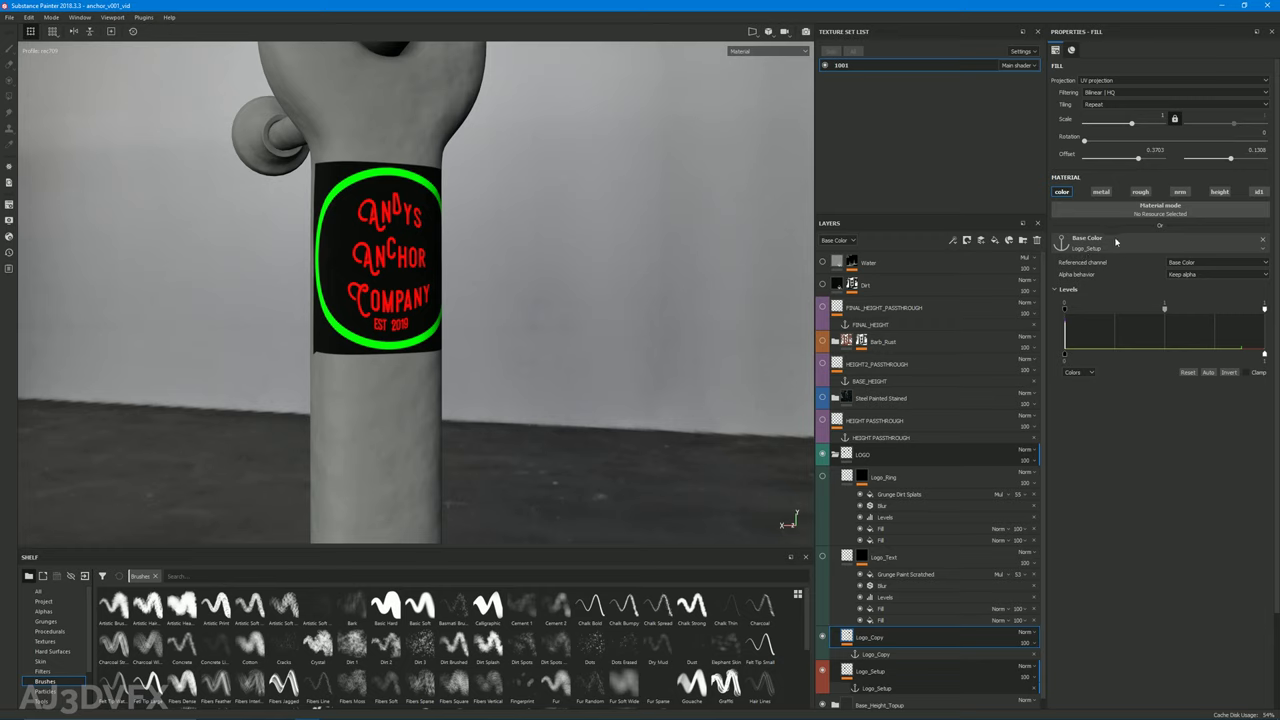
{"action": "left_click_drag", "start_coordinate": [489, 314], "coordinate": [527, 425], "text": "alt"}
{"action": "right_click_drag", "start_coordinate": [527, 425], "coordinate": [689, 445], "text": "shift"}
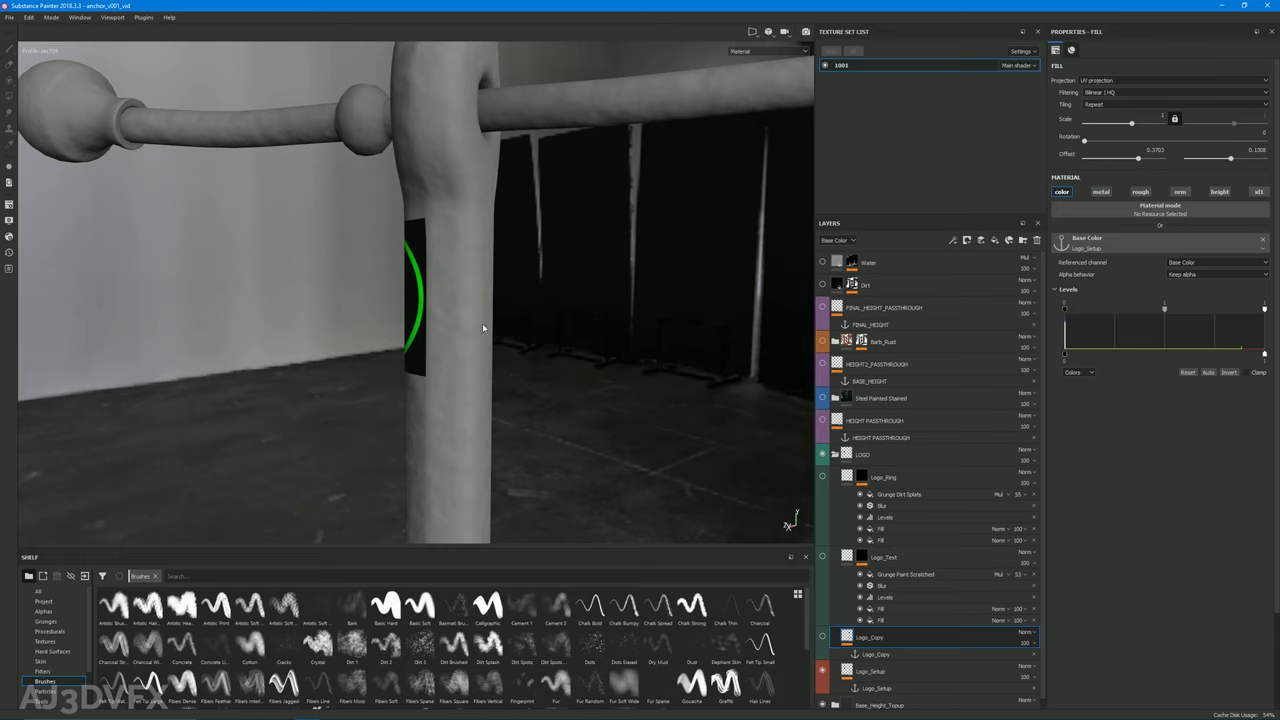
Show Logo_Copy and switch to a framed 2D UV view in the Base Color channel
{"action": "left_click", "coordinate": [823, 637]}
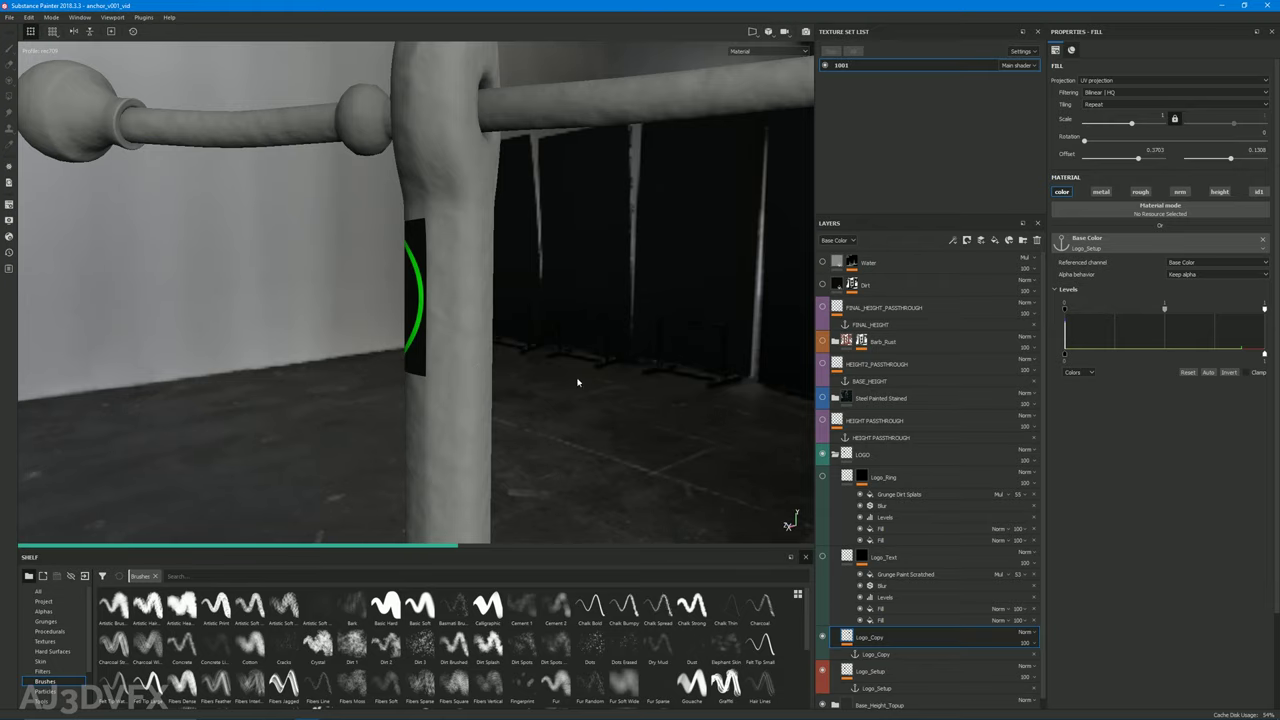
{"action": "left_click_drag", "start_coordinate": [549, 397], "coordinate": [498, 410], "text": "alt"}
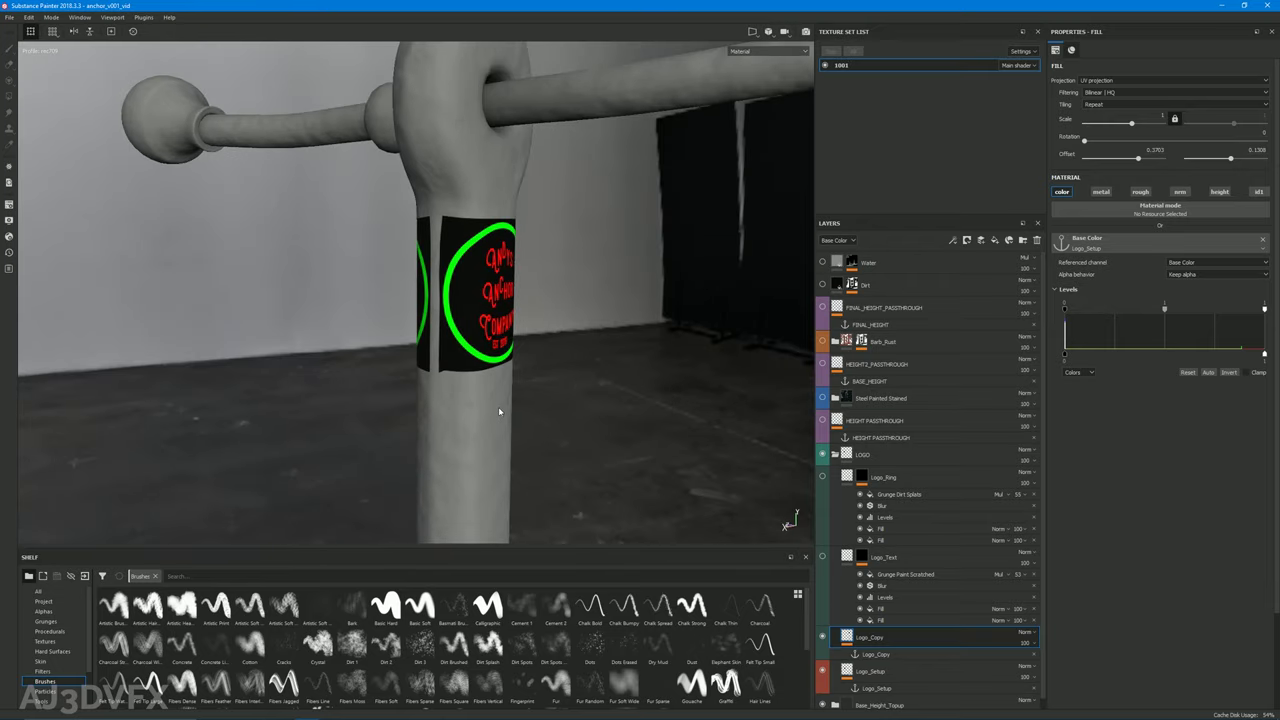
{"action": "key", "text": "F3"}
{"action": "key", "text": "f"}
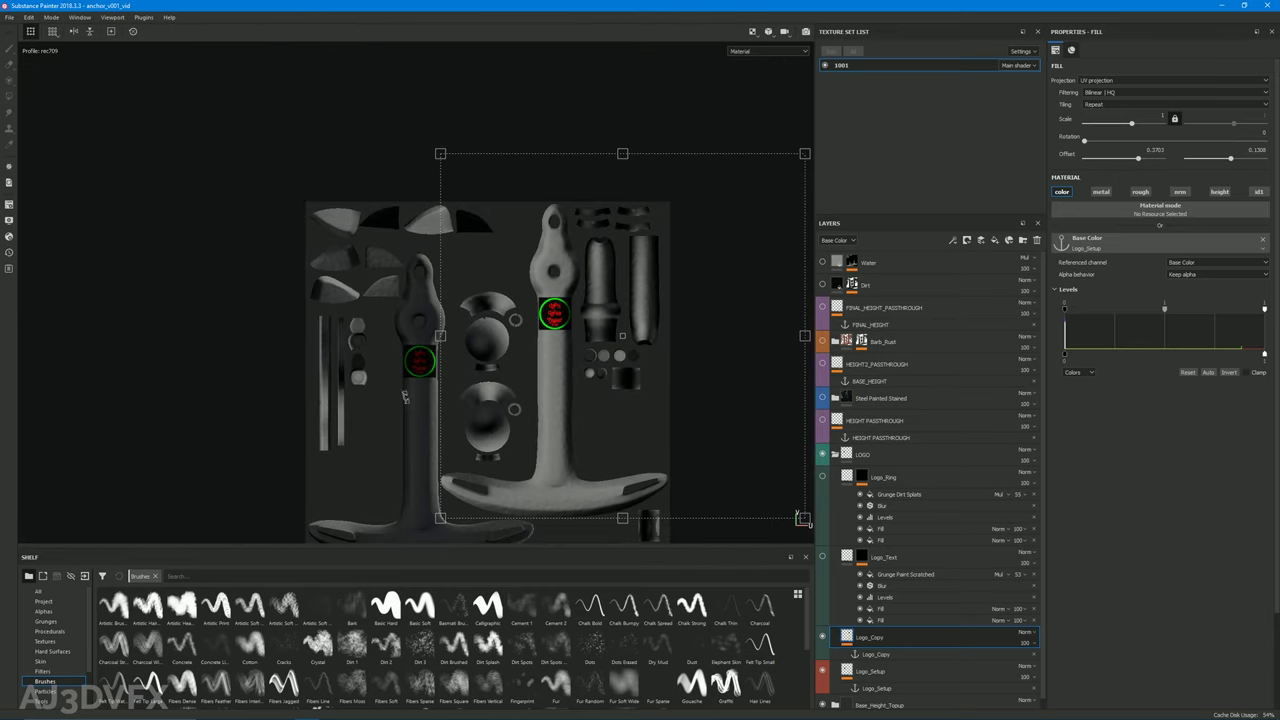
{"action": "key", "text": "c"}
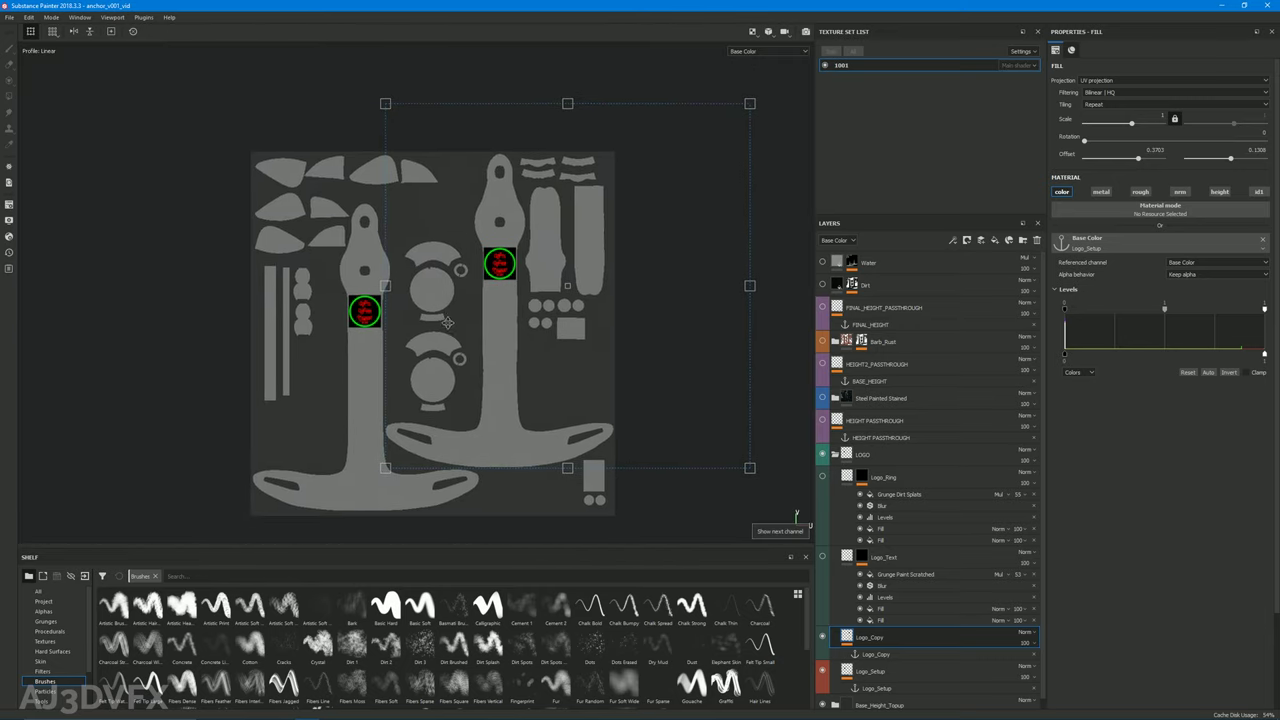
Select Logo_Setup and drag its logo downward in UV space
{"action": "left_click", "coordinate": [865, 676]}
{"action": "scroll", "coordinate": [445, 345], "scroll_direction": "up", "scroll_amount": 3}
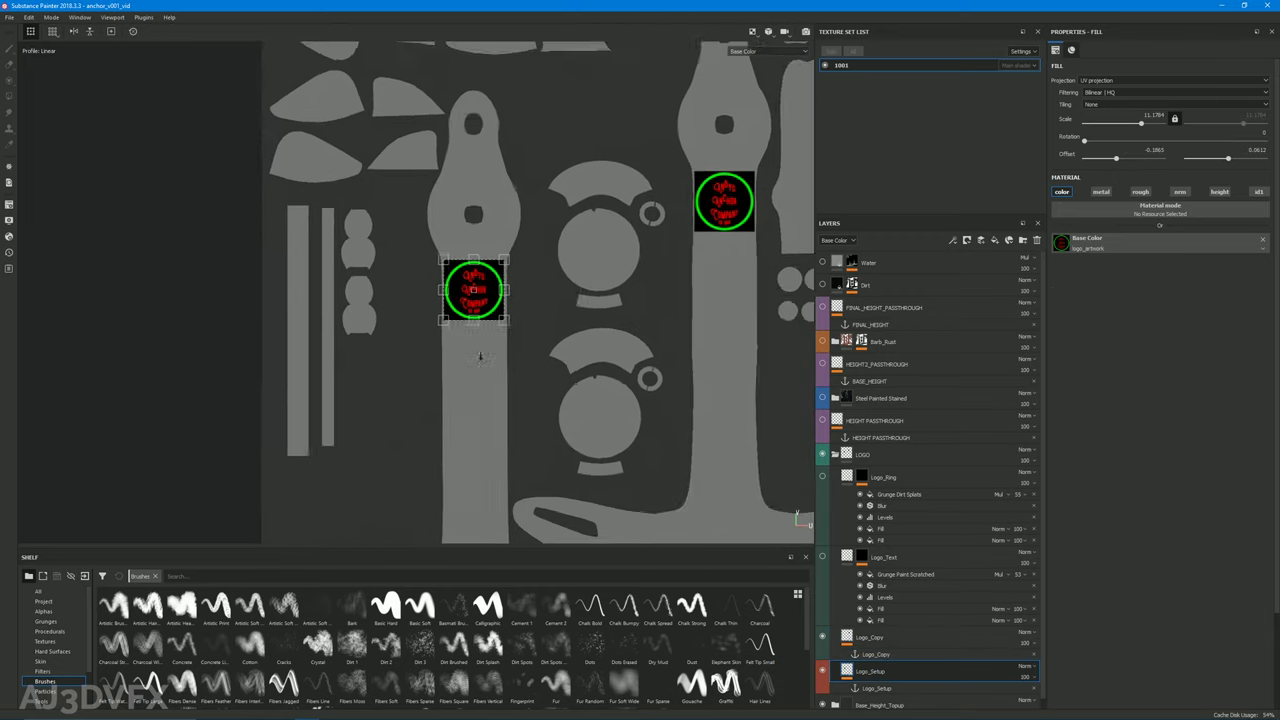
{"action": "scroll", "coordinate": [445, 353], "scroll_direction": "up", "scroll_amount": 3}
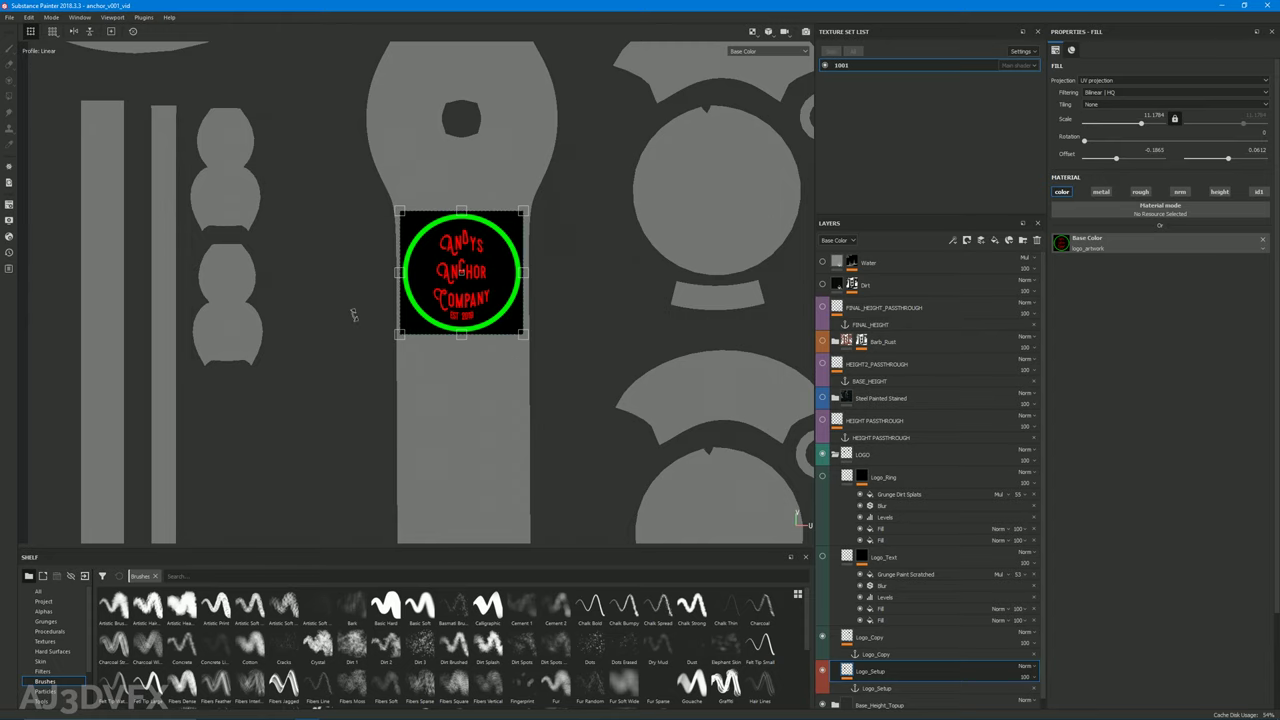
{"action": "scroll", "coordinate": [352, 314], "scroll_direction": "down", "scroll_amount": 4}
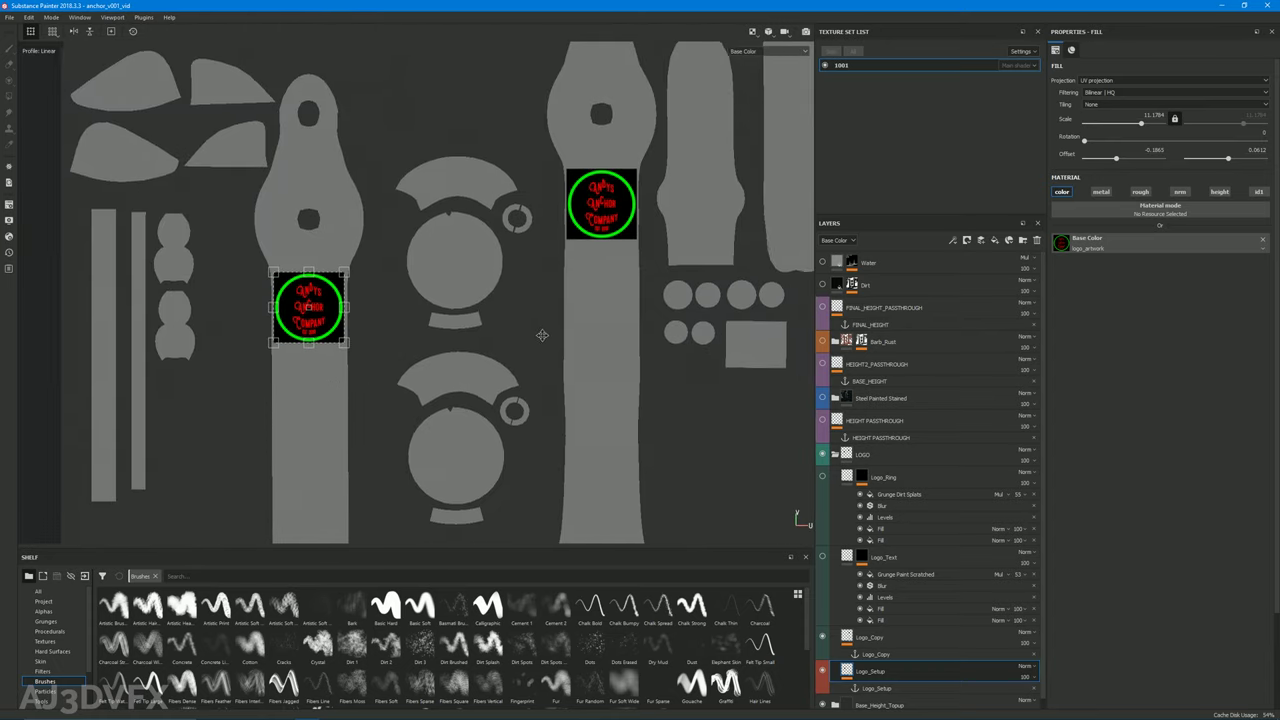
{"action": "scroll", "coordinate": [314, 366], "scroll_direction": "down", "scroll_amount": 3}
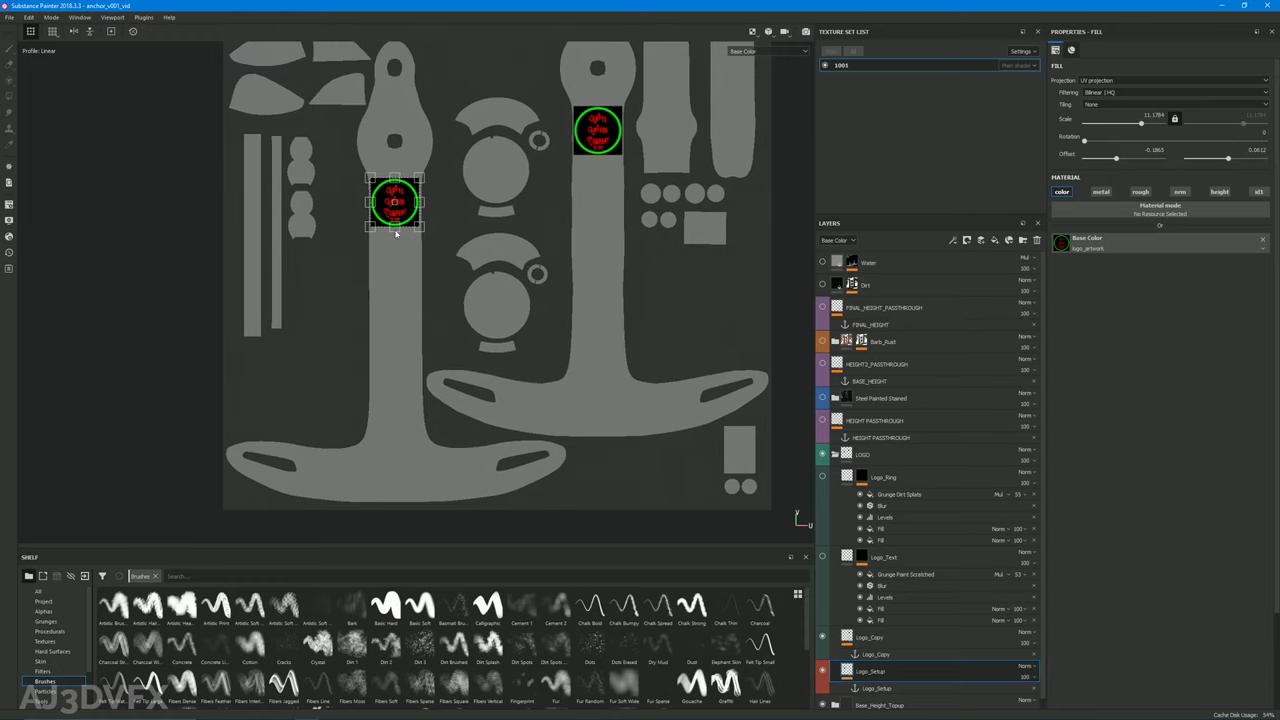
{"action": "left_click_drag", "start_coordinate": [399, 215], "coordinate": [412, 432]}
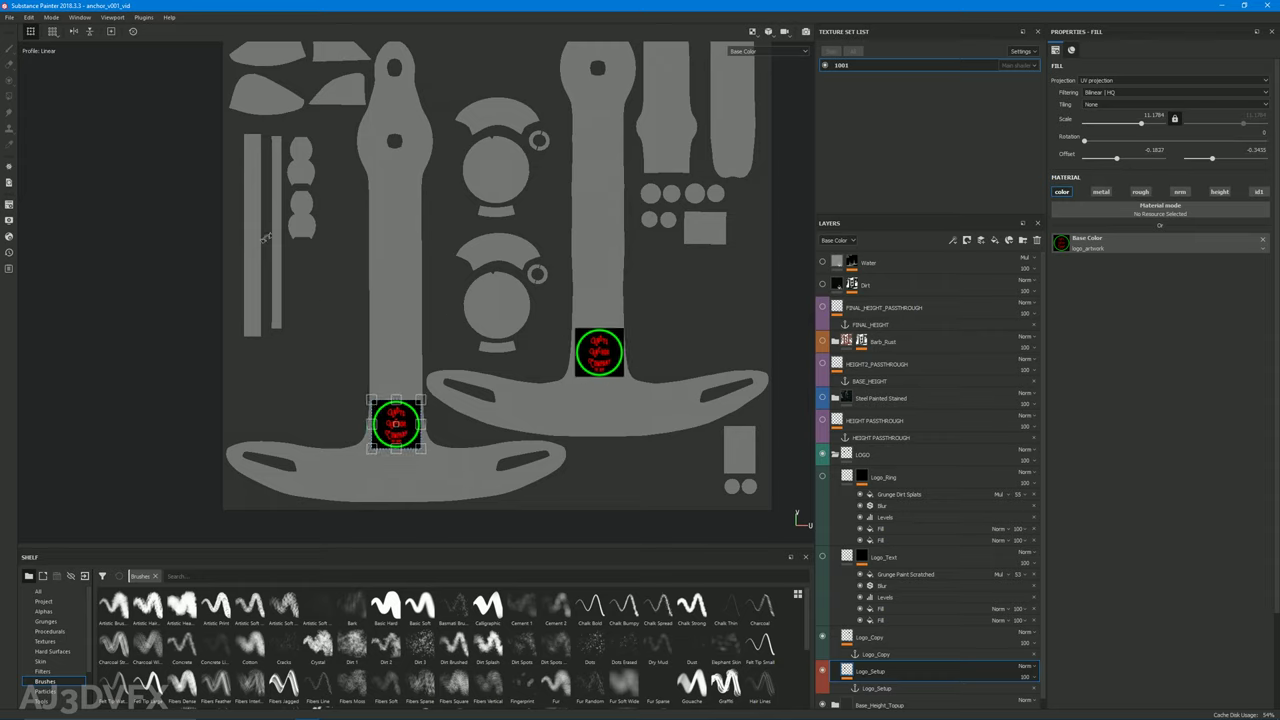
{"action": "middle_click_drag", "start_coordinate": [393, 336], "coordinate": [363, 326]}
Return to the material display and check the logo's placement in the 3D view
{"action": "key", "text": "m"}
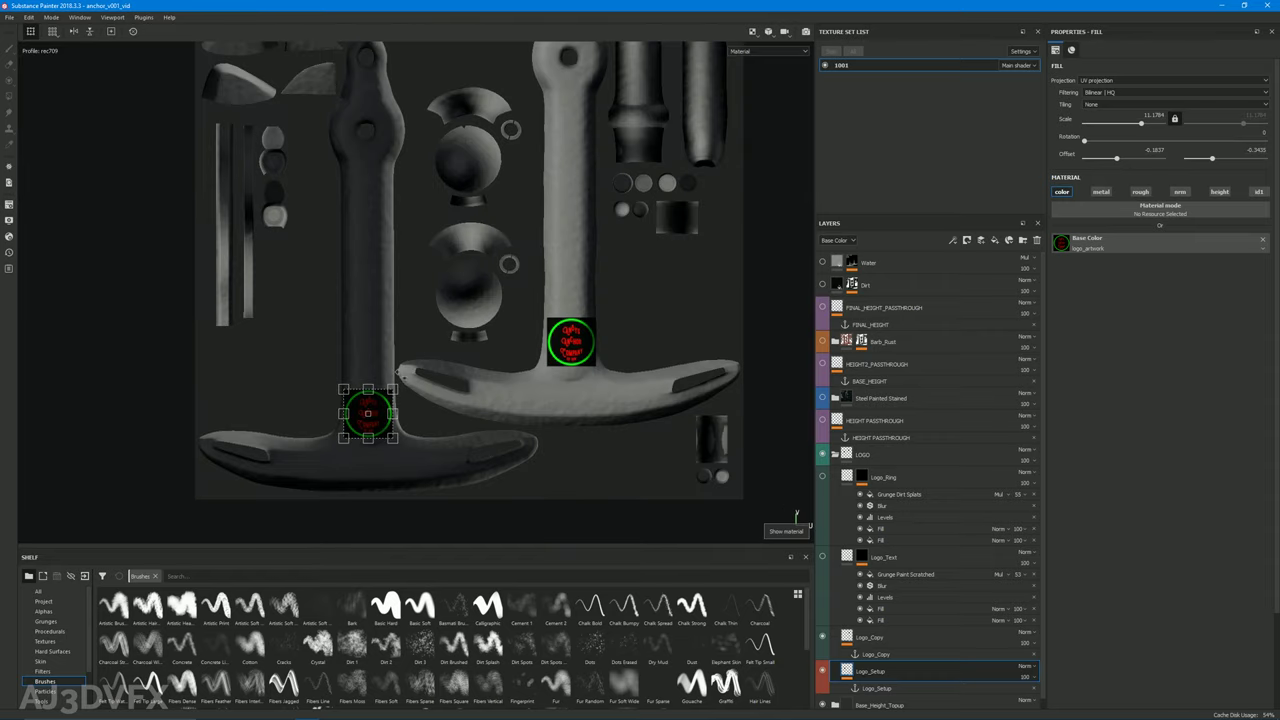
{"action": "key", "text": "F1"}
{"action": "key", "text": "F2"}
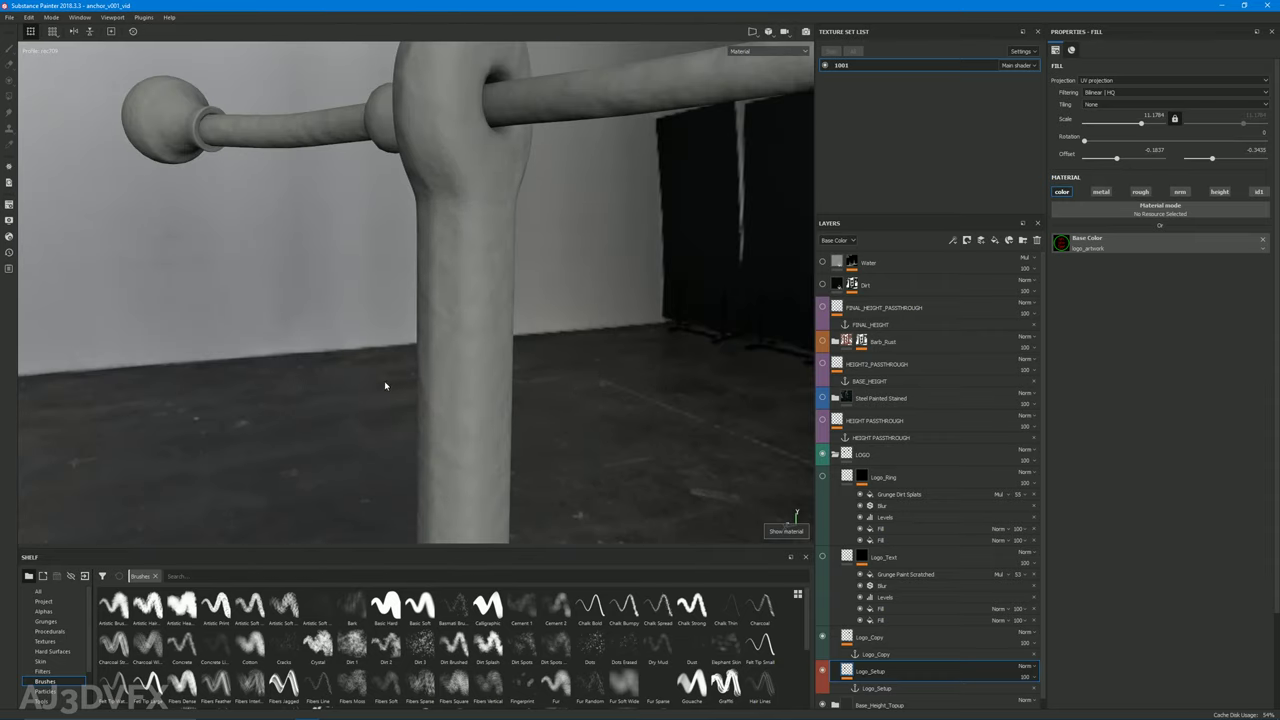
{"action": "left_click_drag", "start_coordinate": [386, 386], "coordinate": [367, 358], "text": "alt"}
Move the logo up onto the shaft's UV island and check it facing the camera in 3D
{"action": "key", "text": "F2"}
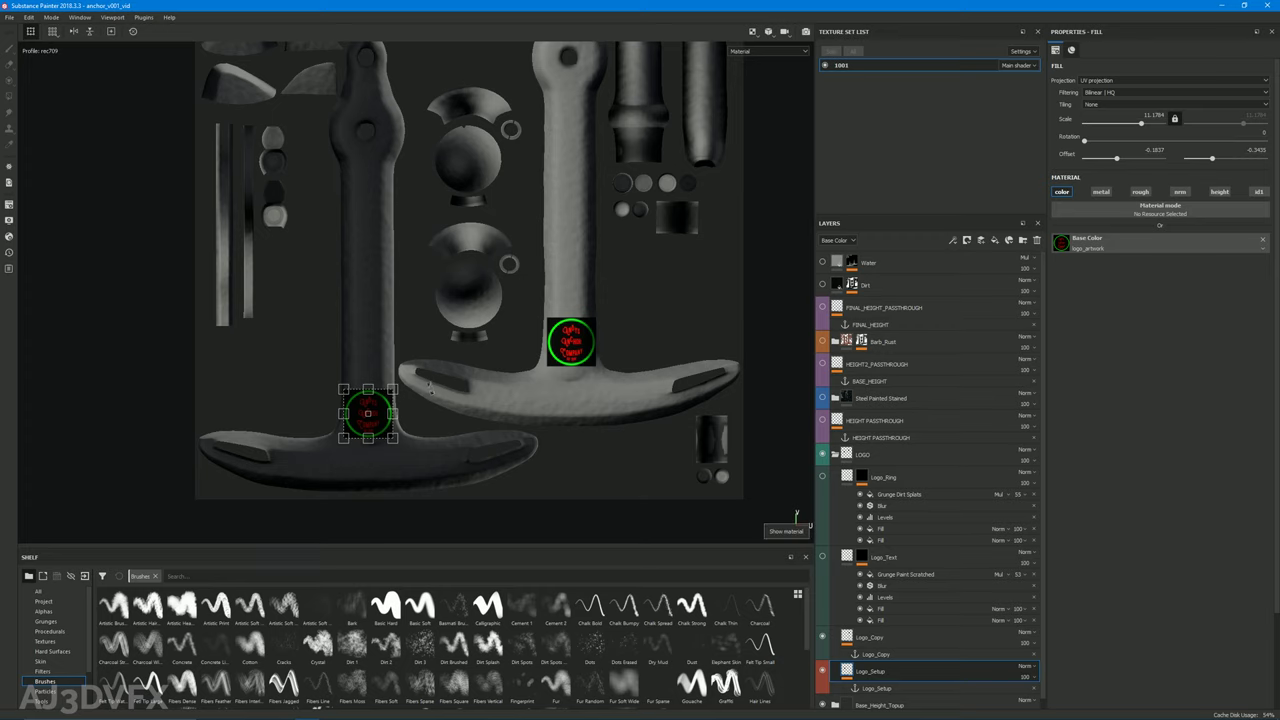
{"action": "left_click", "coordinate": [797, 516]}
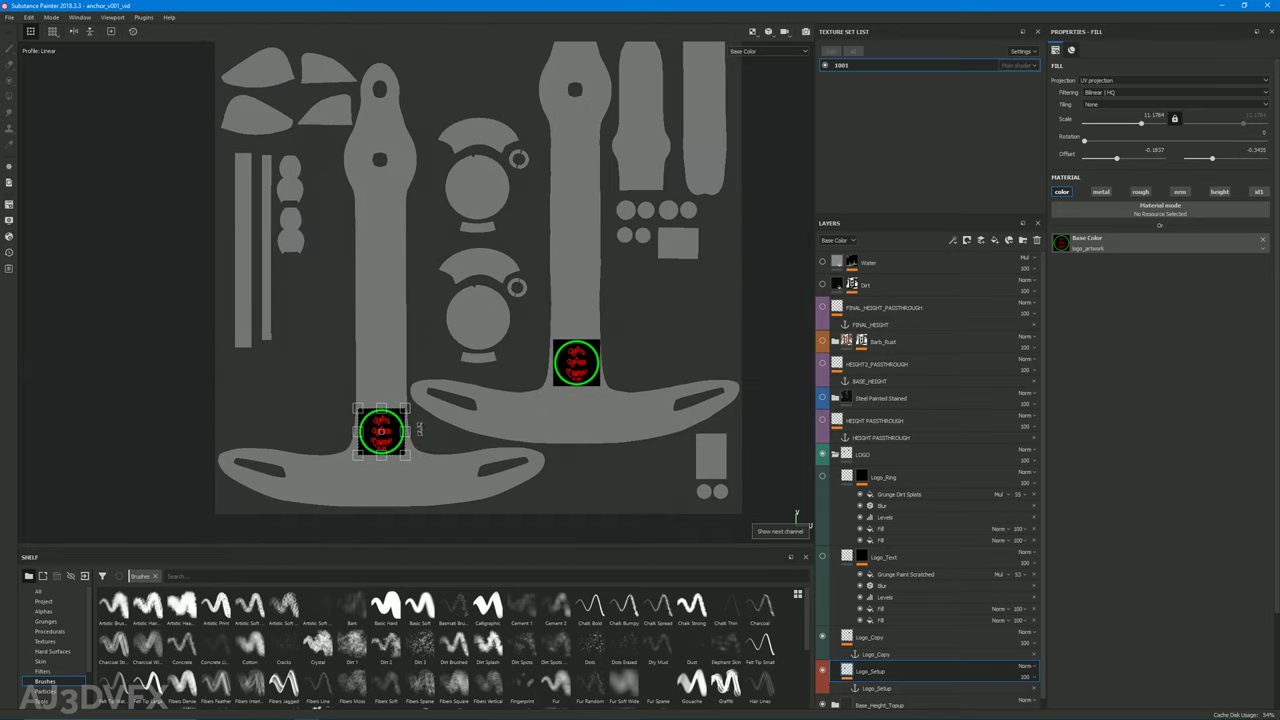
{"action": "left_click_drag", "start_coordinate": [388, 428], "coordinate": [371, 316]}
{"action": "mouse_move", "coordinate": [380, 228]}
{"action": "left_mouse_down"}
{"action": "mouse_move", "coordinate": [383, 205]}
{"action": "mouse_move", "coordinate": [389, 228]}
{"action": "left_mouse_up"}
{"action": "key", "text": "F2"}
{"action": "left_click_drag", "start_coordinate": [321, 287], "coordinate": [387, 313], "text": "alt"}
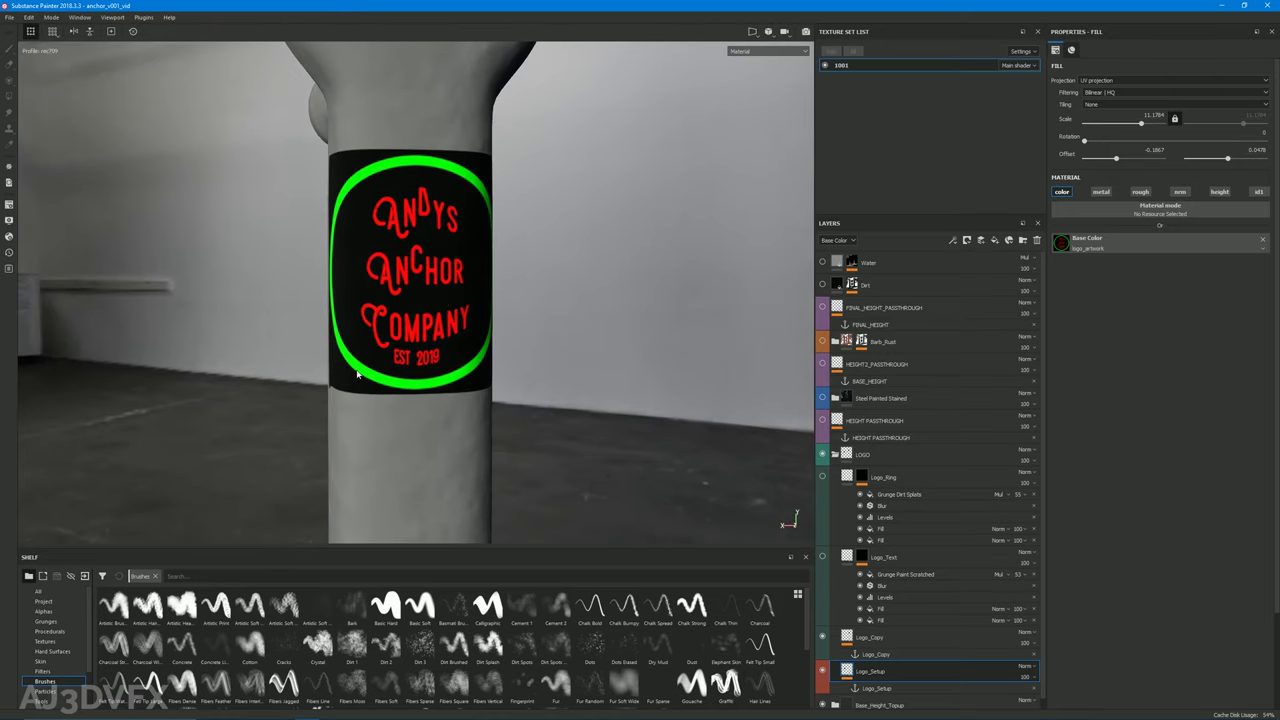
Check the logo wrap around the shaft, then hide Logo_Setup and select Logo_Copy
{"action": "left_click_drag", "start_coordinate": [344, 249], "coordinate": [417, 224], "text": "alt"}
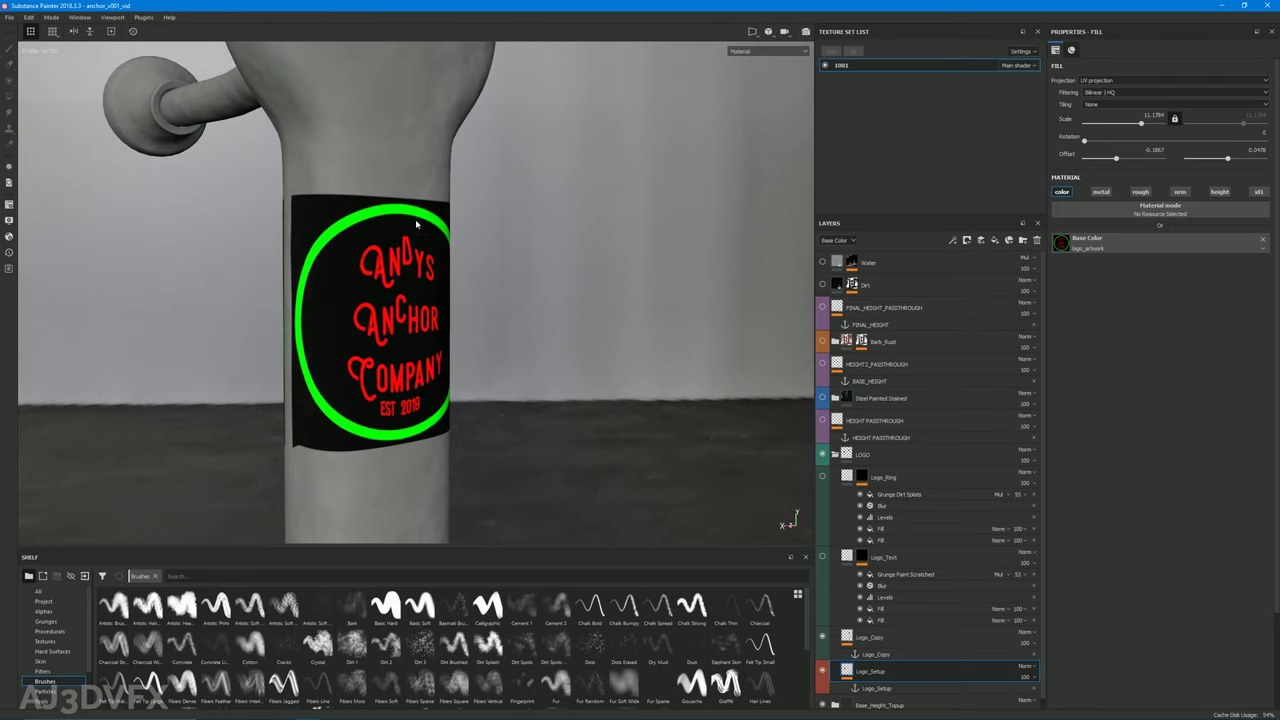
{"action": "left_click_drag", "start_coordinate": [422, 399], "coordinate": [440, 373], "text": "alt"}
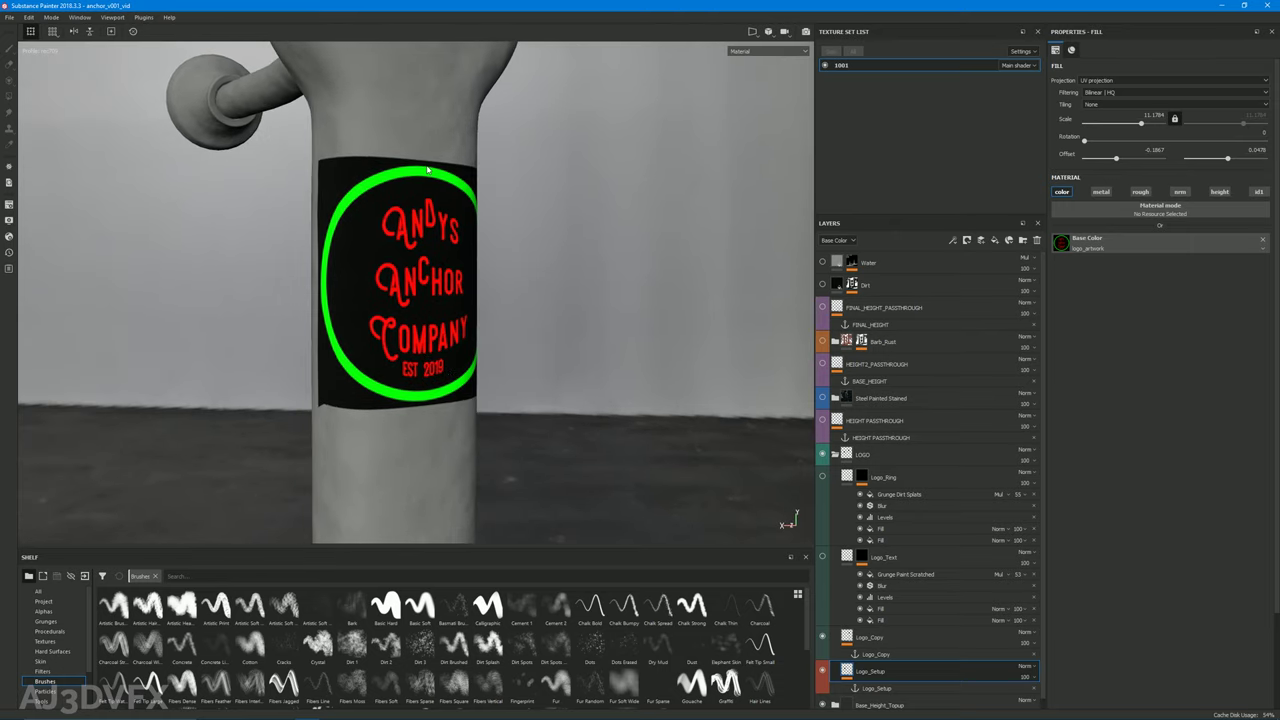
{"action": "left_click_drag", "start_coordinate": [336, 337], "coordinate": [395, 340], "text": "alt"}
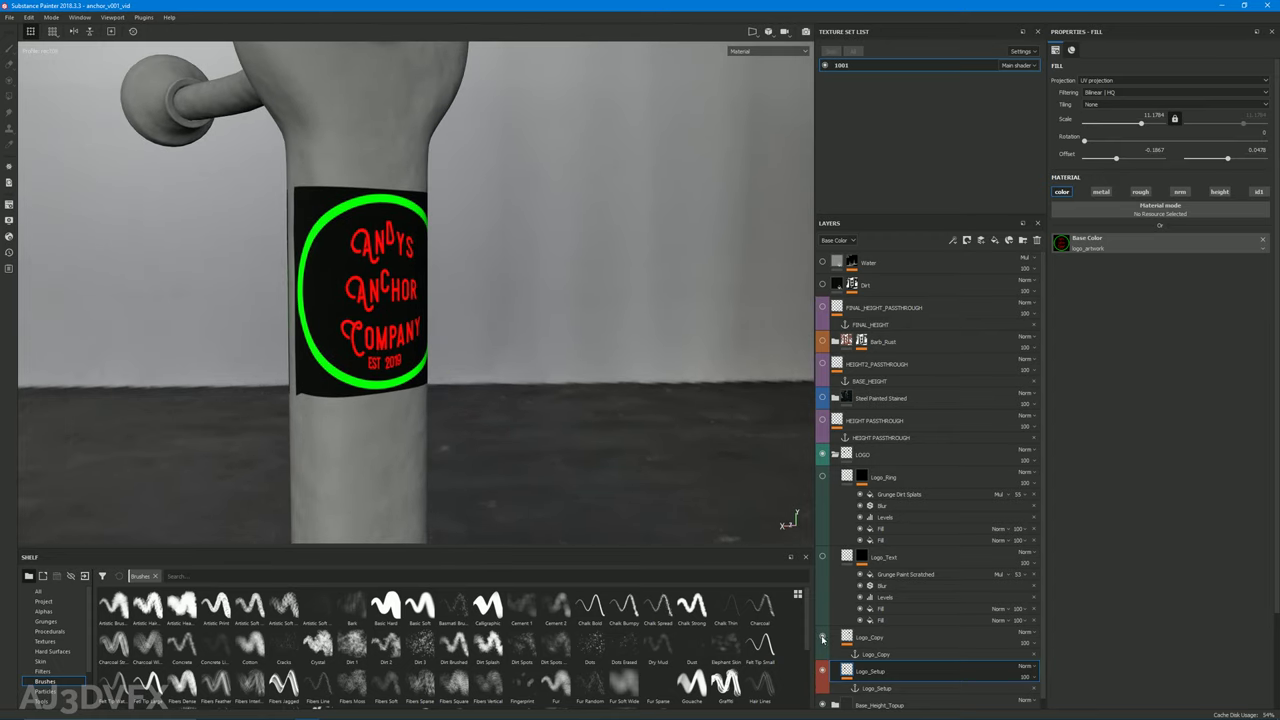
{"action": "left_click", "coordinate": [823, 672]}
{"action": "left_click", "coordinate": [882, 639]}
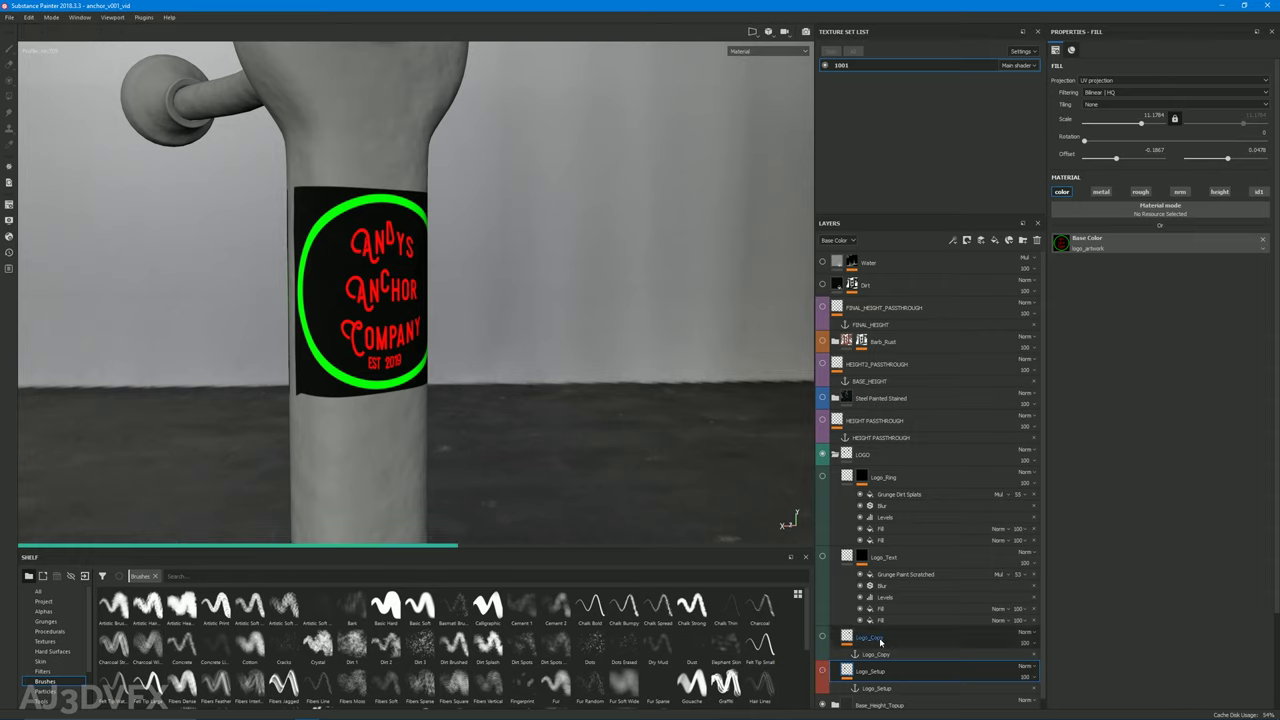
Paint the Logo_Text mask to reveal the embossed lettering, shrinking the brush to 2.83
{"action": "left_click", "coordinate": [840, 558]}
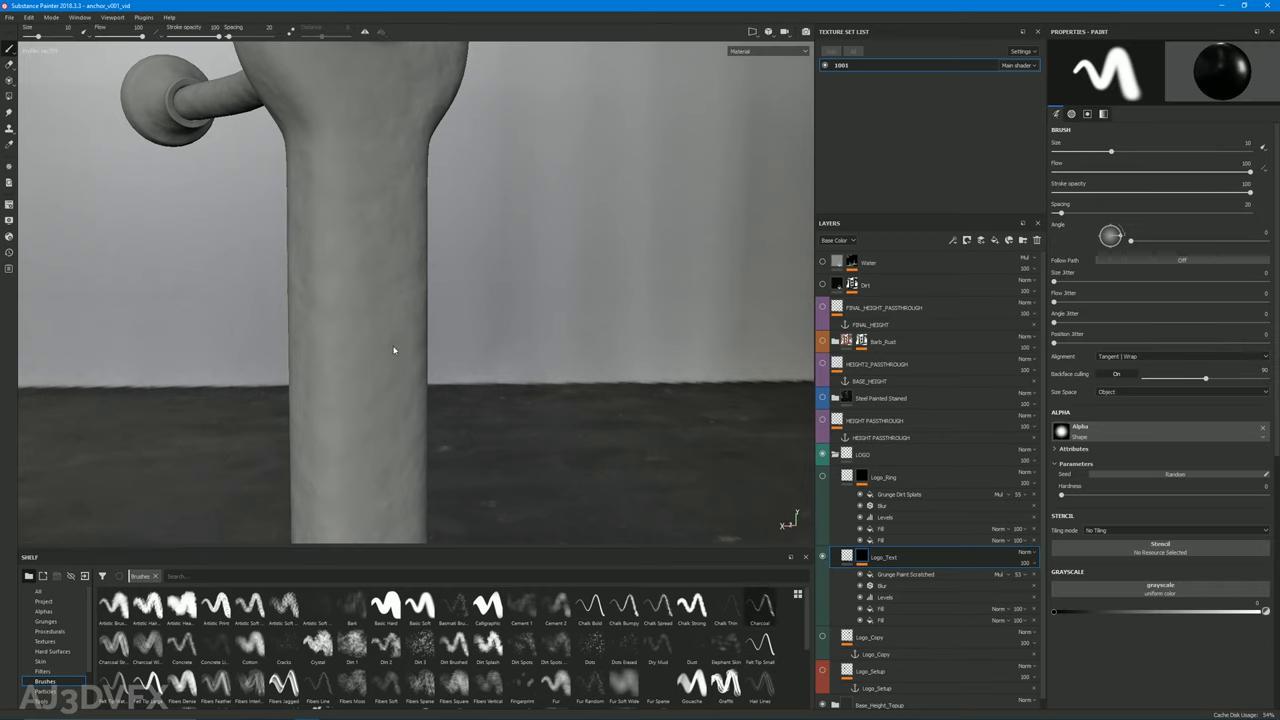
{"action": "mouse_move", "coordinate": [394, 350]}
{"action": "left_mouse_down"}
{"action": "mouse_move", "coordinate": [403, 320]}
{"action": "mouse_move", "coordinate": [442, 377]}
{"action": "mouse_move", "coordinate": [346, 437]}
{"action": "mouse_move", "coordinate": [279, 440]}
{"action": "mouse_move", "coordinate": [434, 423]}
{"action": "left_mouse_up"}
{"action": "mouse_move", "coordinate": [434, 423]}
{"action": "right_mouse_down", "text": "ctrl"}
{"action": "mouse_move", "coordinate": [437, 363]}
{"action": "mouse_move", "coordinate": [349, 303]}
{"action": "right_mouse_up", "text": "ctrl"}
{"action": "mouse_move", "coordinate": [349, 303]}
{"action": "left_mouse_down", "text": "alt"}
{"action": "mouse_move", "coordinate": [370, 375]}
{"action": "mouse_move", "coordinate": [386, 166]}
{"action": "left_mouse_up", "text": "alt"}
{"action": "mouse_move", "coordinate": [417, 443]}
{"action": "left_mouse_down", "text": "alt"}
{"action": "mouse_move", "coordinate": [380, 423]}
{"action": "mouse_move", "coordinate": [405, 357]}
{"action": "mouse_move", "coordinate": [366, 409]}
{"action": "mouse_move", "coordinate": [286, 391]}
{"action": "mouse_move", "coordinate": [489, 399]}
{"action": "mouse_move", "coordinate": [389, 414]}
{"action": "mouse_move", "coordinate": [334, 391]}
{"action": "mouse_move", "coordinate": [413, 385]}
{"action": "mouse_move", "coordinate": [363, 363]}
{"action": "mouse_move", "coordinate": [431, 389]}
{"action": "mouse_move", "coordinate": [417, 337]}
{"action": "left_mouse_up", "text": "alt"}
Disable Grunge Paint Scratched on Logo_Text, collapse its effects, and select Logo_Ring's second Fill
{"action": "left_click", "coordinate": [860, 575]}
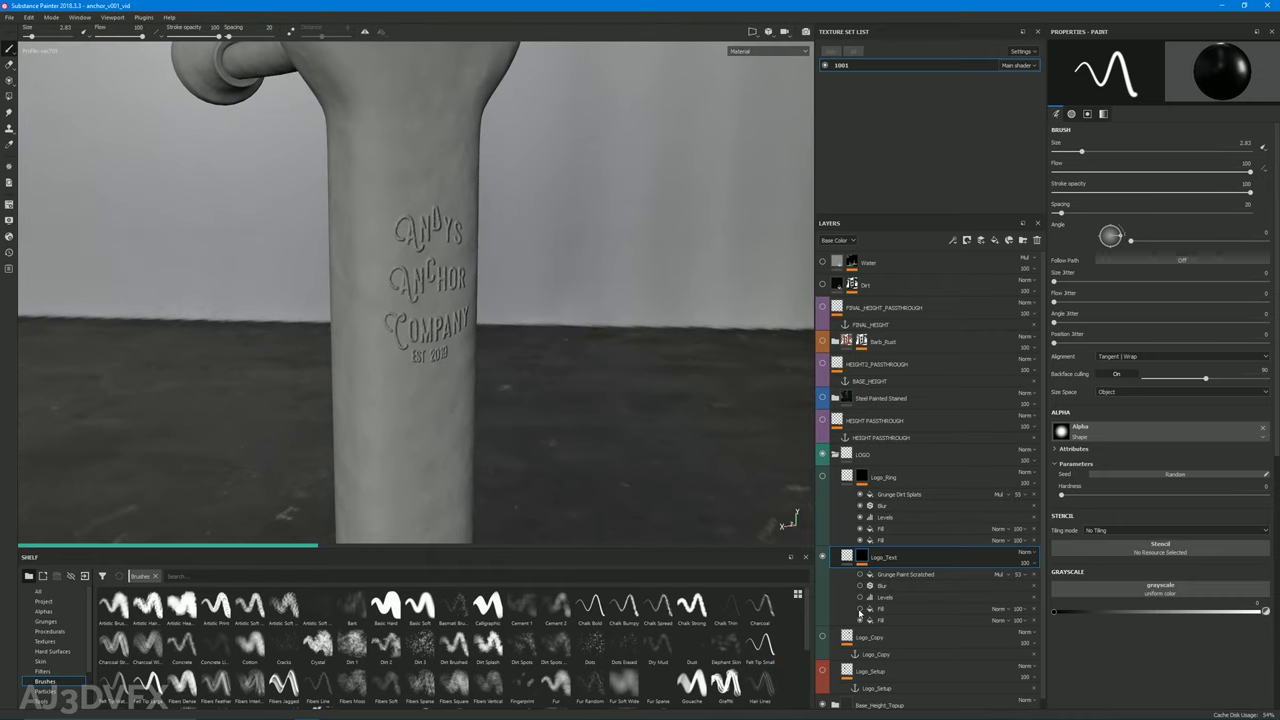
{"action": "left_click", "coordinate": [857, 563]}
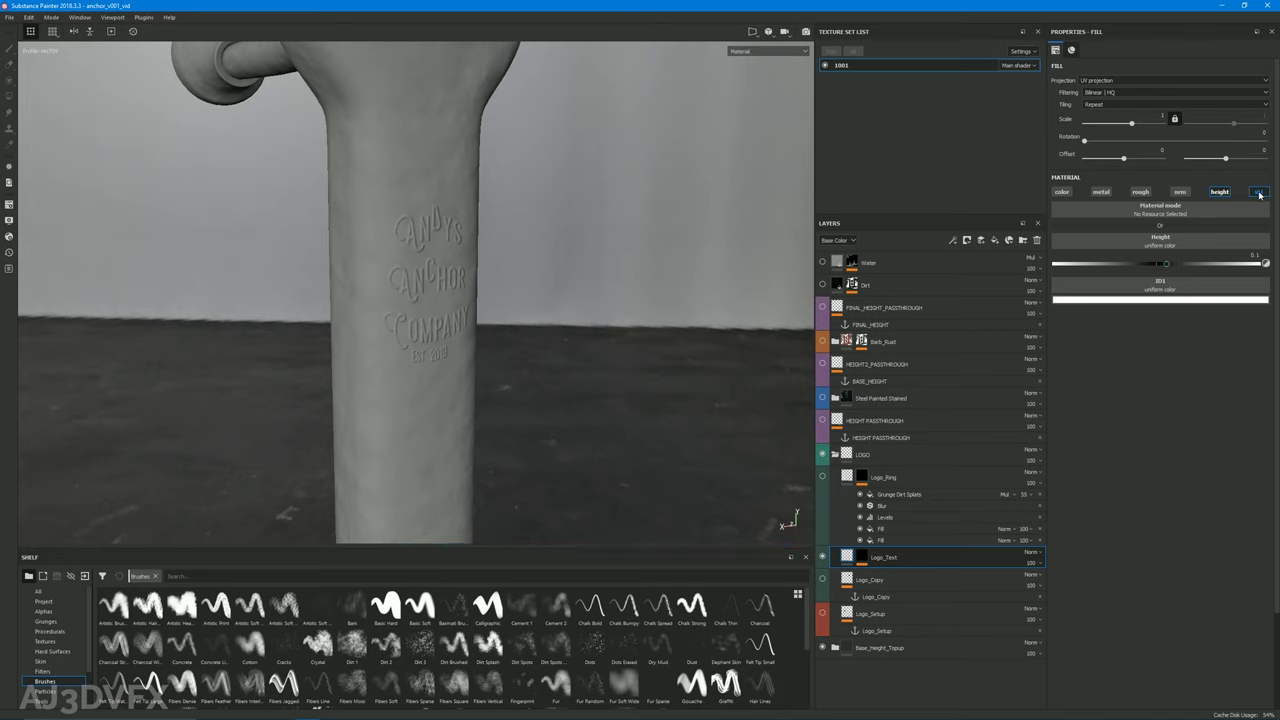
{"action": "left_click", "coordinate": [889, 541]}
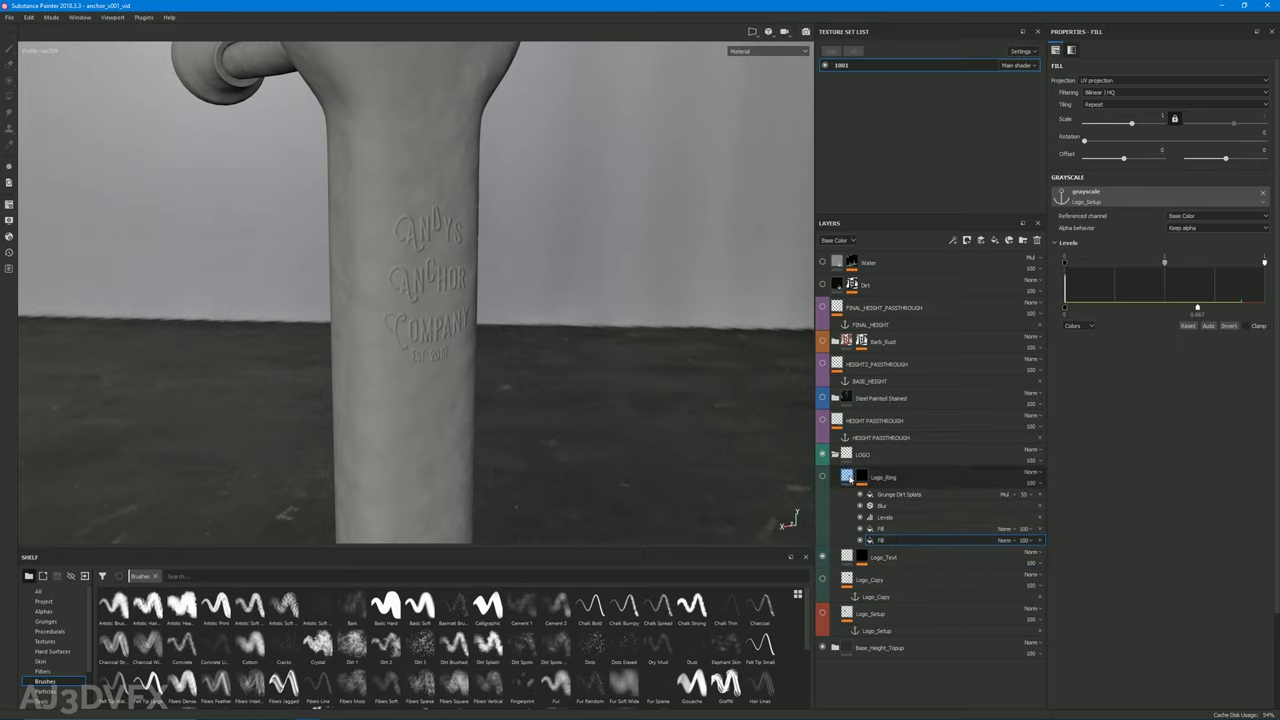
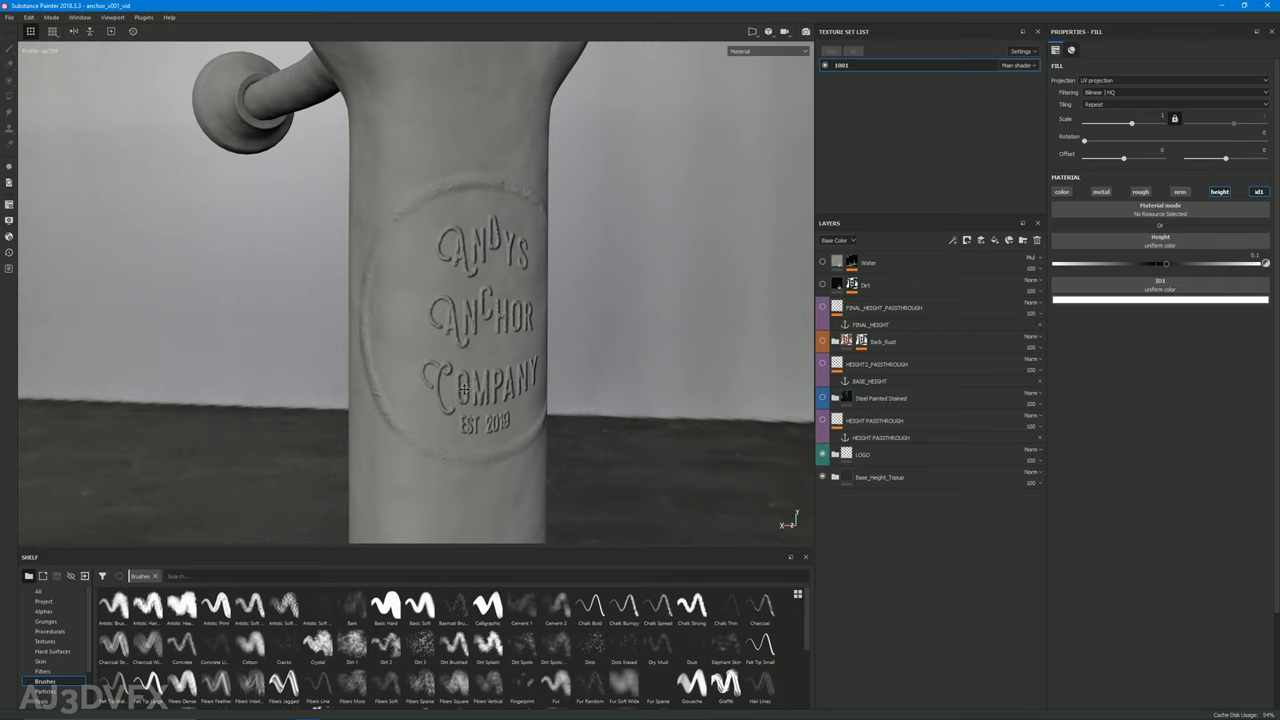
Select and show the teal Steel Painted Stained folder, with the logo side facing forward
{"action": "scroll", "coordinate": [500, 443], "scroll_direction": "down", "scroll_amount": 4}
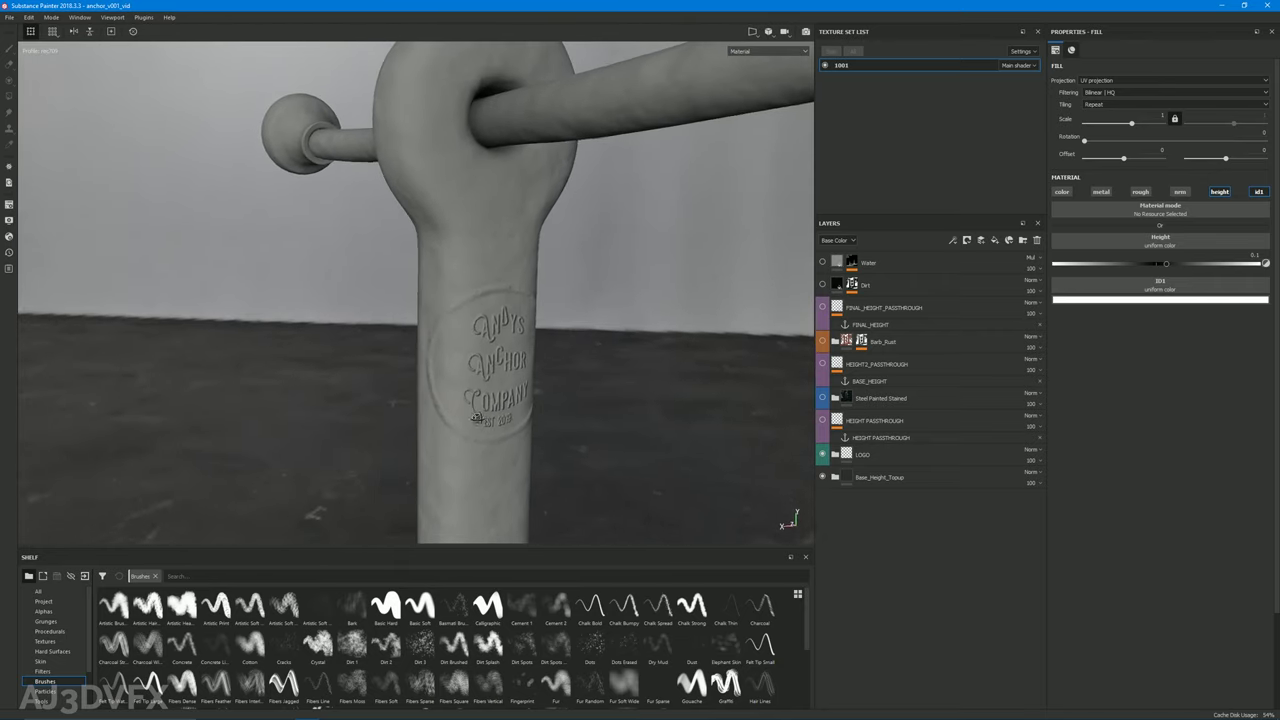
{"action": "left_click_drag", "start_coordinate": [476, 417], "coordinate": [621, 443], "text": "alt"}
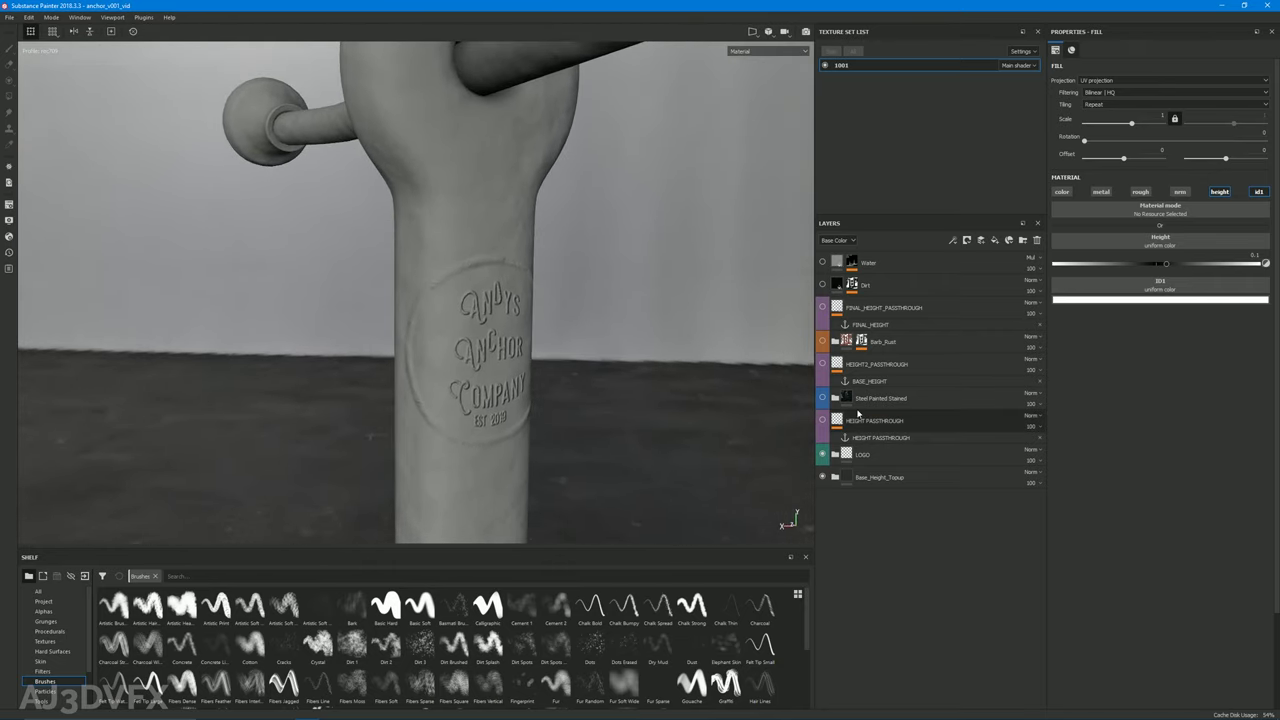
{"action": "left_click", "coordinate": [905, 398]}
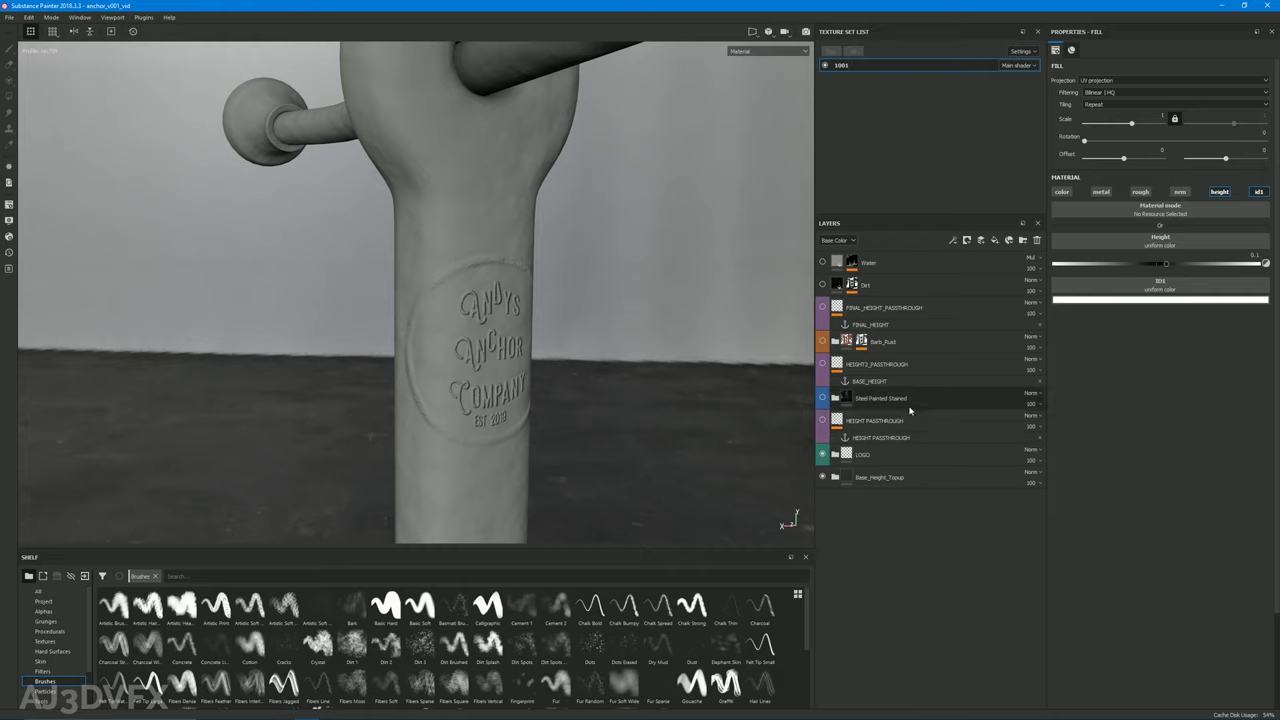
{"action": "left_click", "coordinate": [836, 399]}
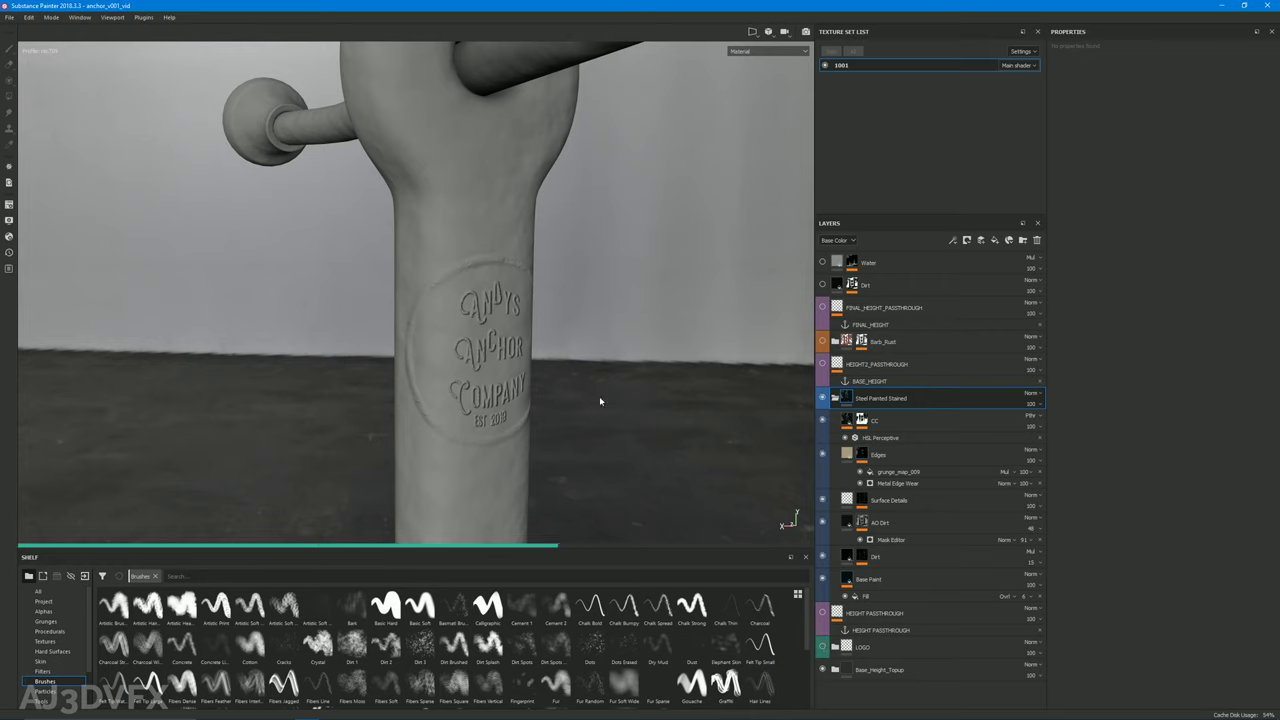
{"action": "left_click_drag", "start_coordinate": [489, 408], "coordinate": [537, 429], "text": "alt"}
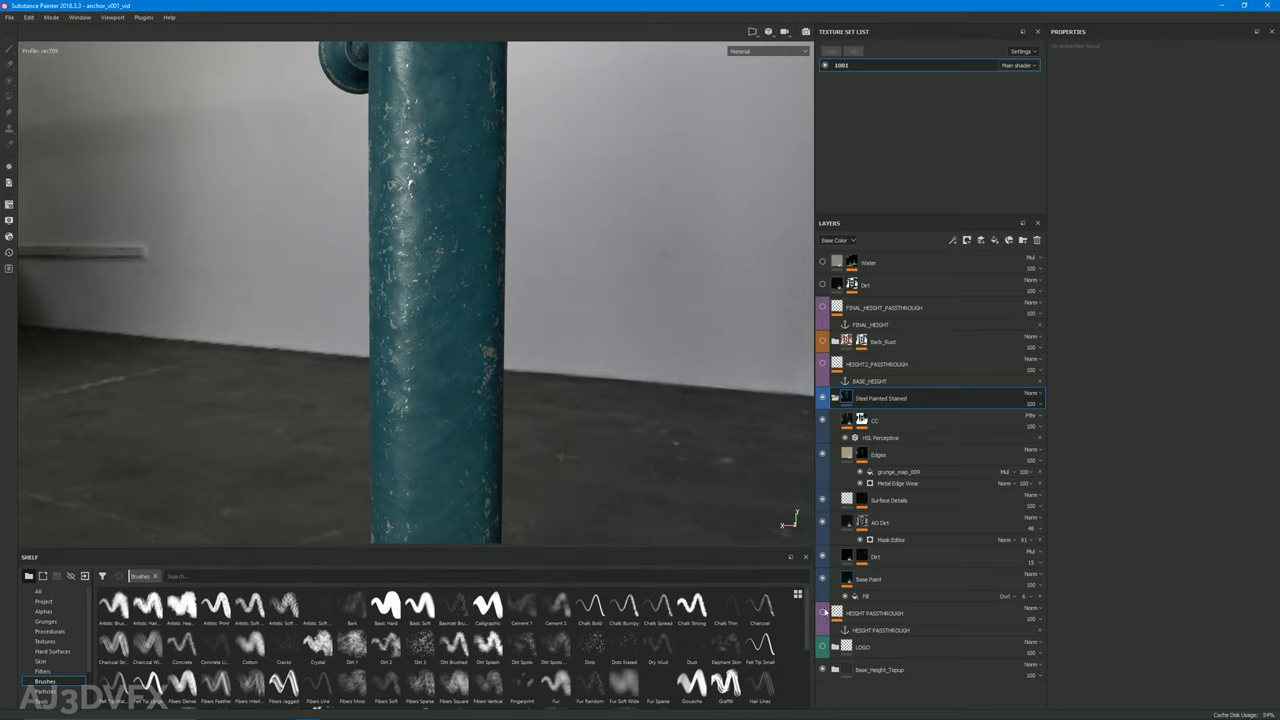
Turn on the LOGO layer and view the anchor in the Base Color channel only
{"action": "left_click", "coordinate": [823, 647]}
{"action": "left_click_drag", "start_coordinate": [453, 172], "coordinate": [485, 312], "text": "alt"}
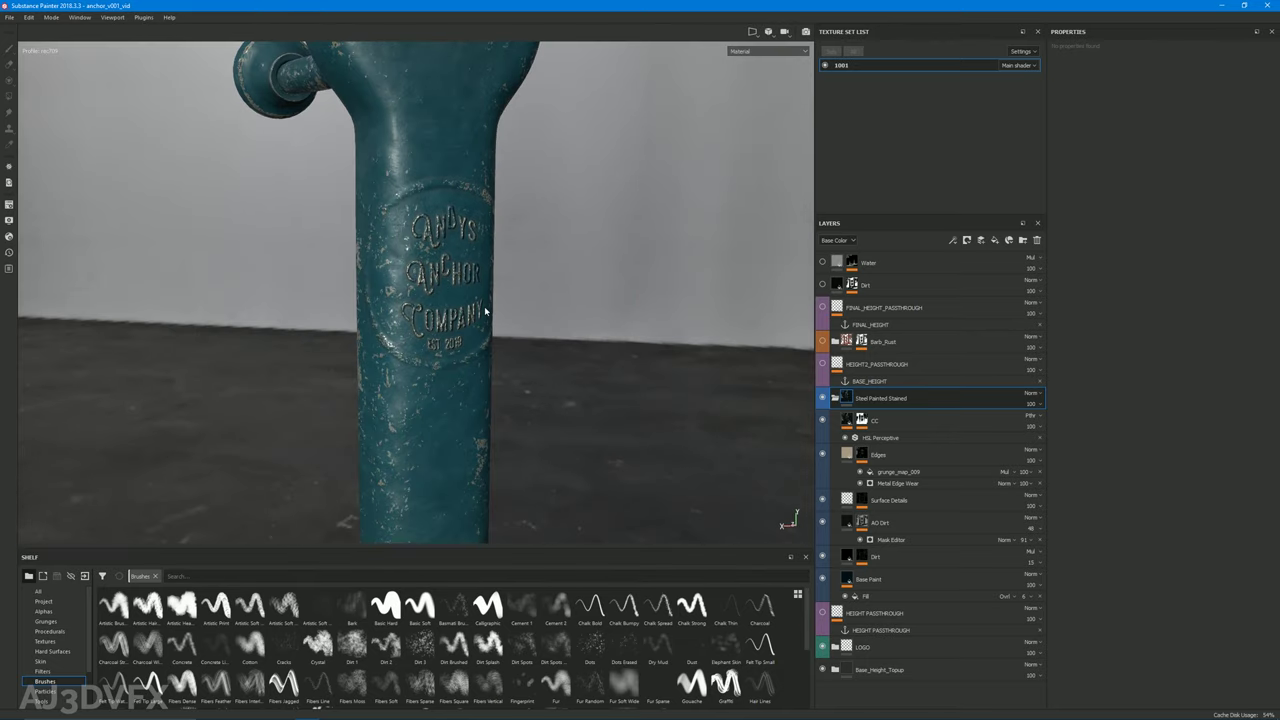
{"action": "key", "text": "c"}
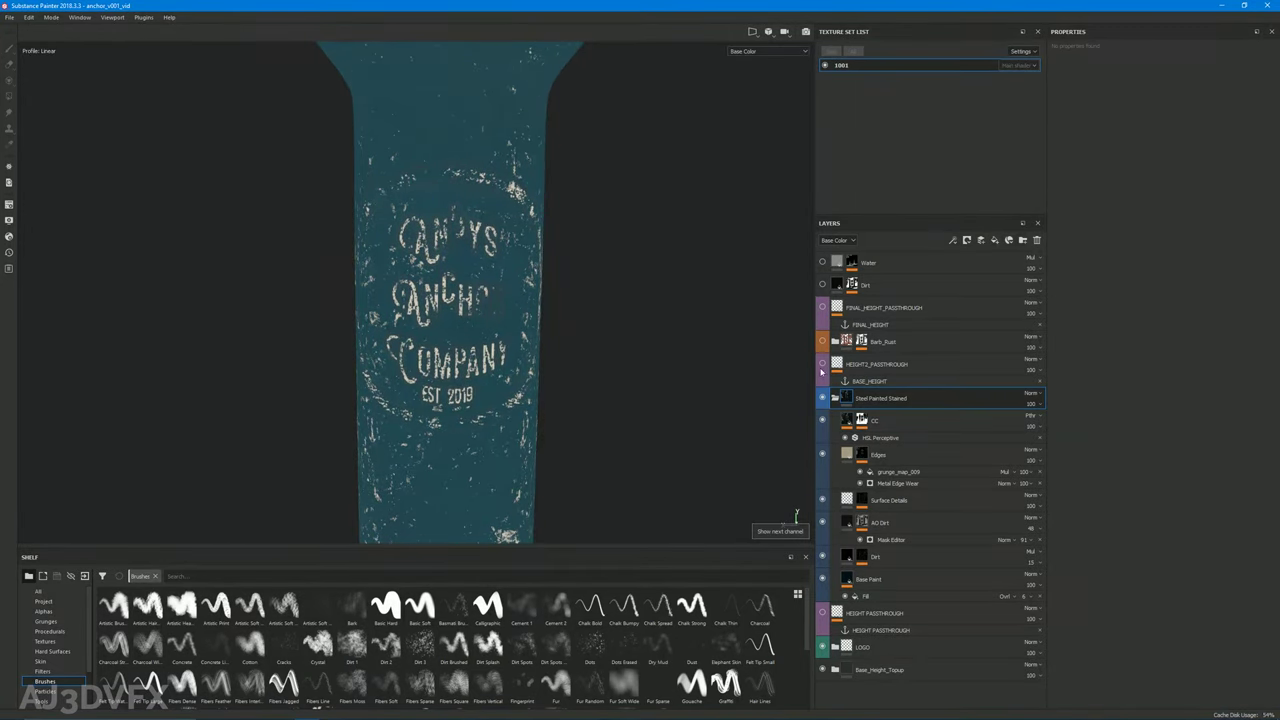
{"action": "left_click", "coordinate": [861, 455]}
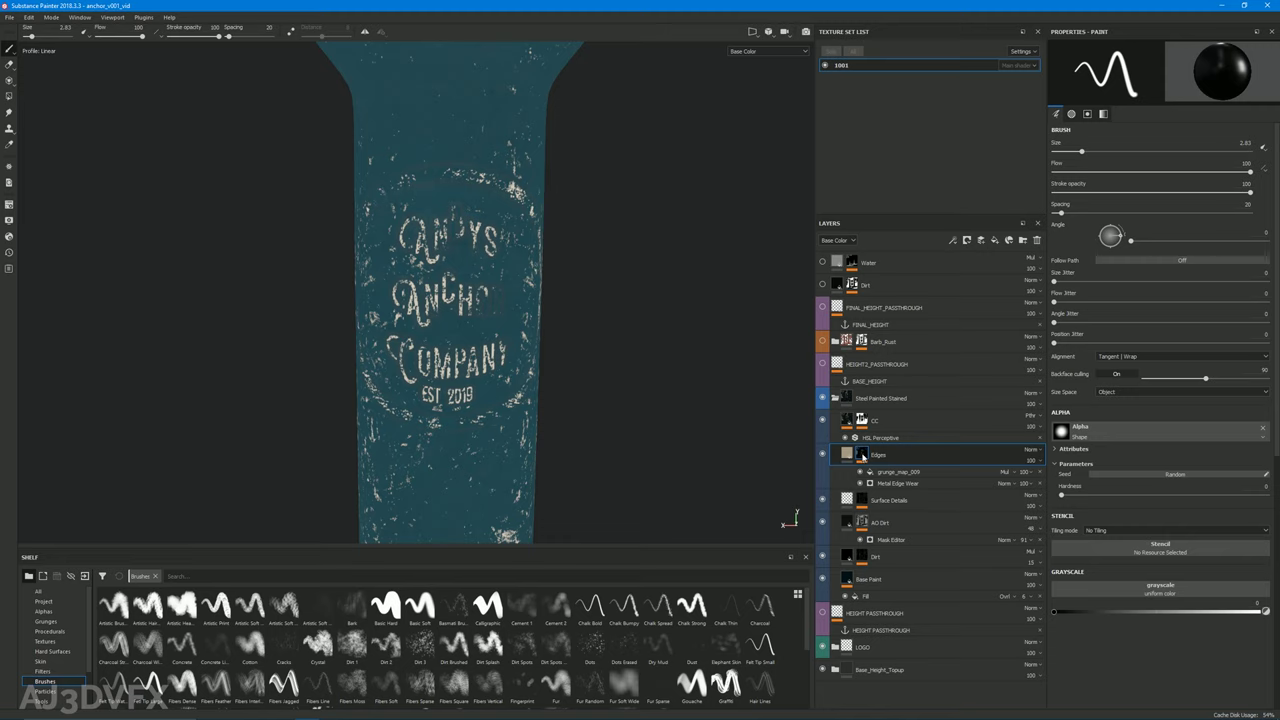
{"action": "left_click", "coordinate": [862, 455], "text": "alt"}
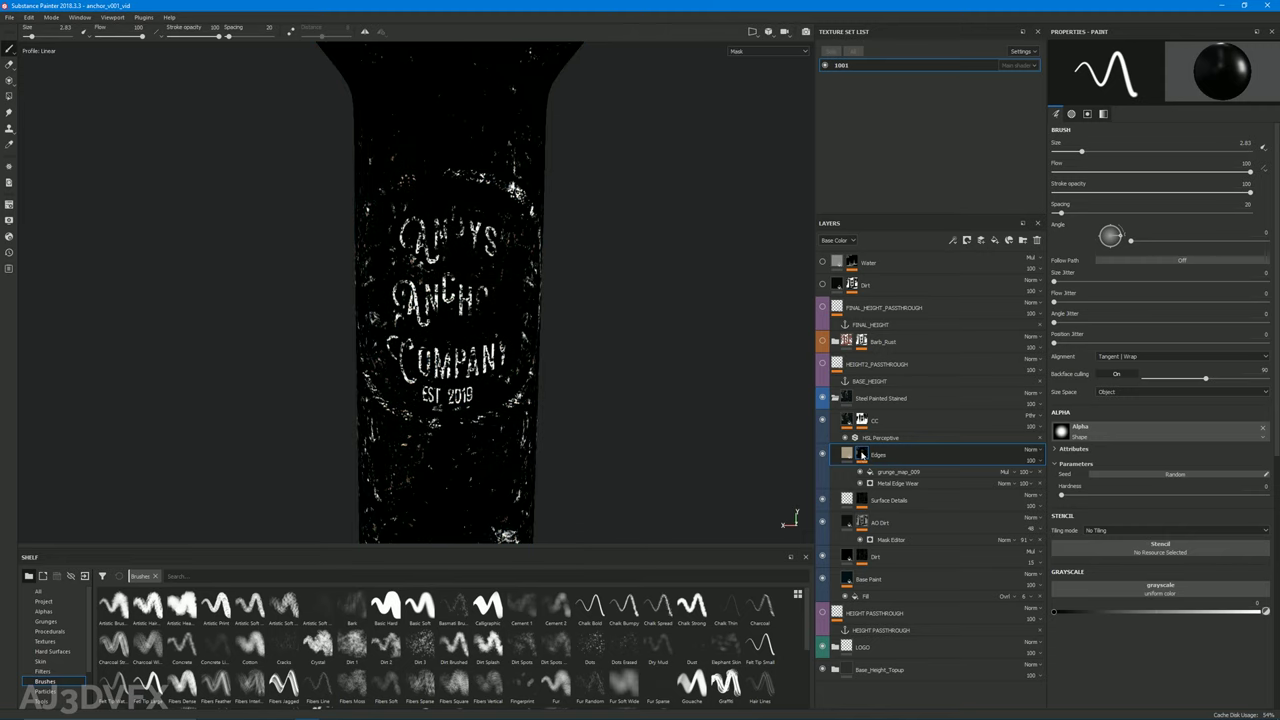
{"action": "mouse_move", "coordinate": [450, 300]}
{"action": "left_mouse_down", "text": "alt"}
{"action": "mouse_move", "coordinate": [490, 270]}
{"action": "mouse_move", "coordinate": [455, 300]}
{"action": "left_mouse_up", "text": "alt"}
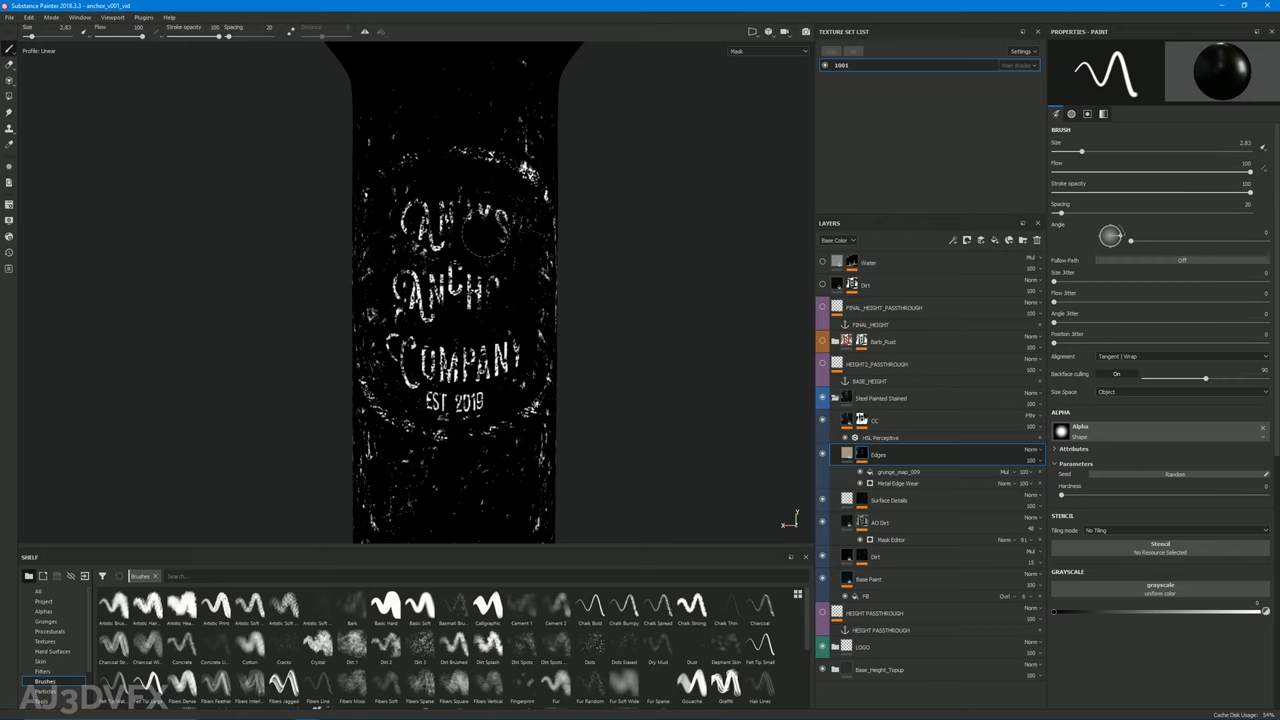
{"action": "mouse_move", "coordinate": [472, 409]}
{"action": "left_mouse_down", "text": "alt"}
{"action": "mouse_move", "coordinate": [475, 390]}
{"action": "mouse_move", "coordinate": [338, 372]}
{"action": "mouse_move", "coordinate": [440, 365]}
{"action": "mouse_move", "coordinate": [460, 374]}
{"action": "mouse_move", "coordinate": [468, 408]}
{"action": "mouse_move", "coordinate": [558, 325]}
{"action": "left_mouse_up", "text": "alt"}
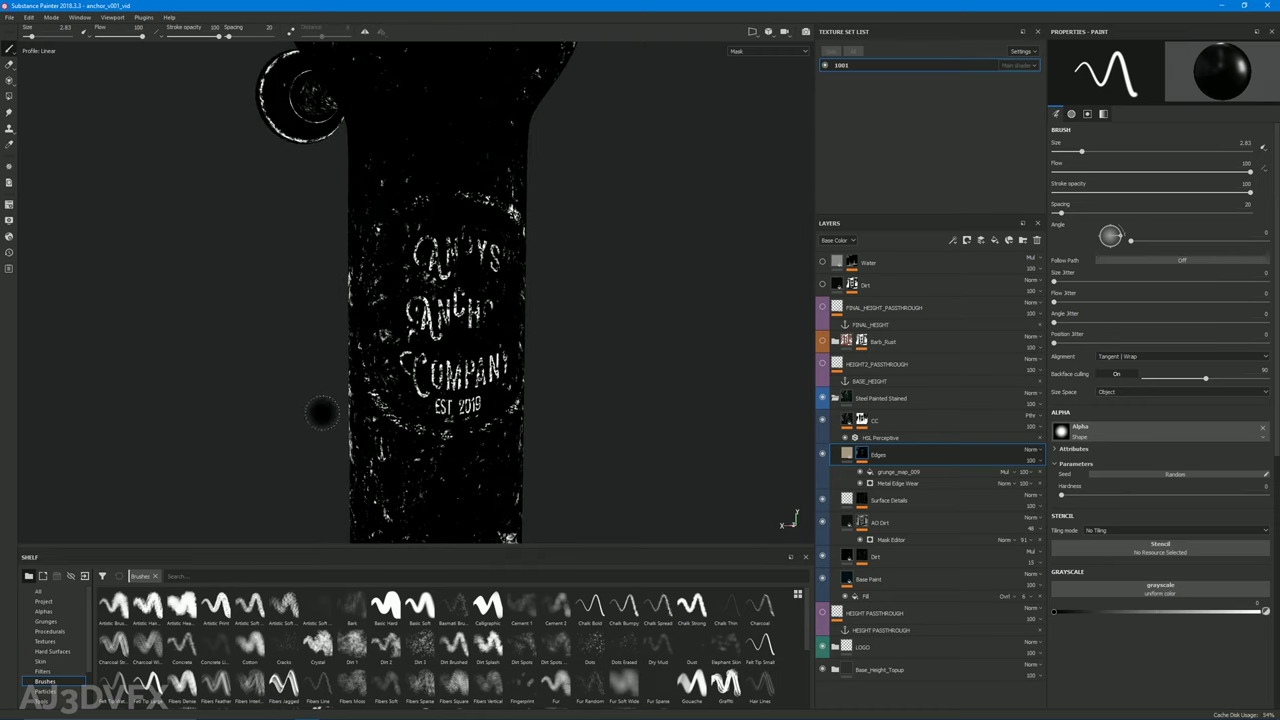
{"action": "left_click", "coordinate": [846, 455]}
{"action": "left_click", "coordinate": [864, 625]}
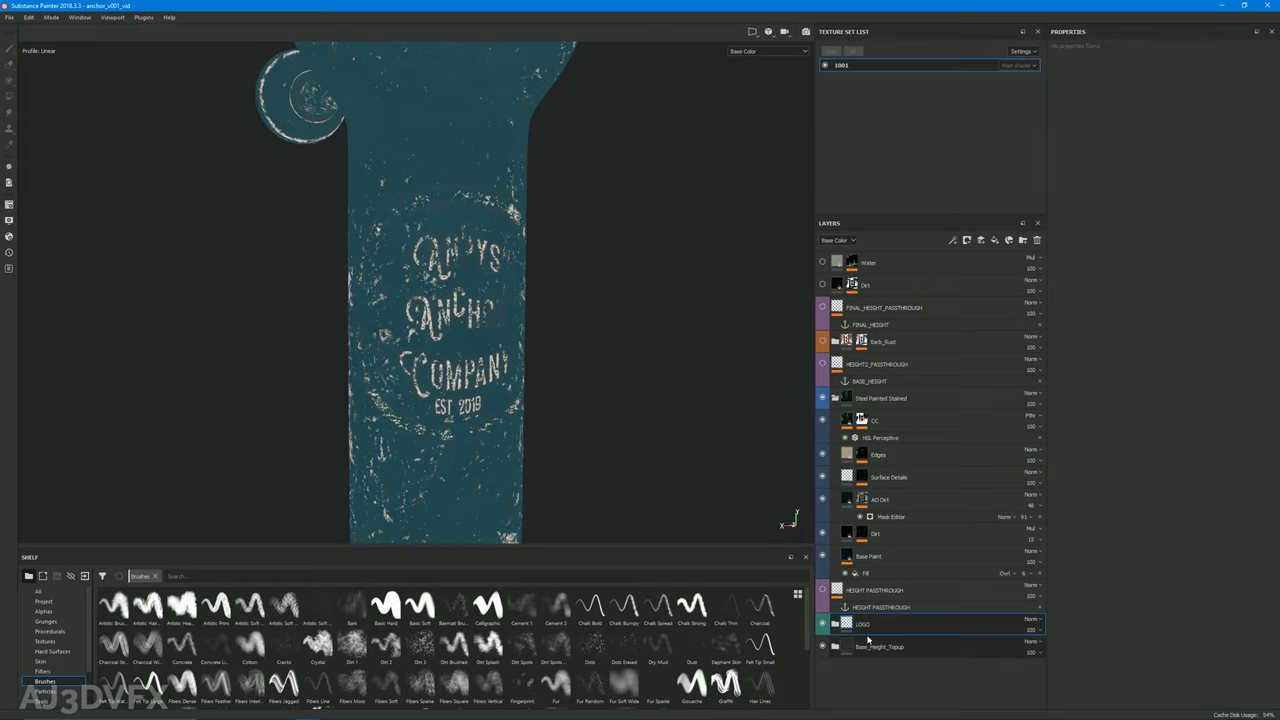
Select HEIGHT PASSTHROUGH and set the layer stack channel display to Height
{"action": "left_click", "coordinate": [874, 592]}
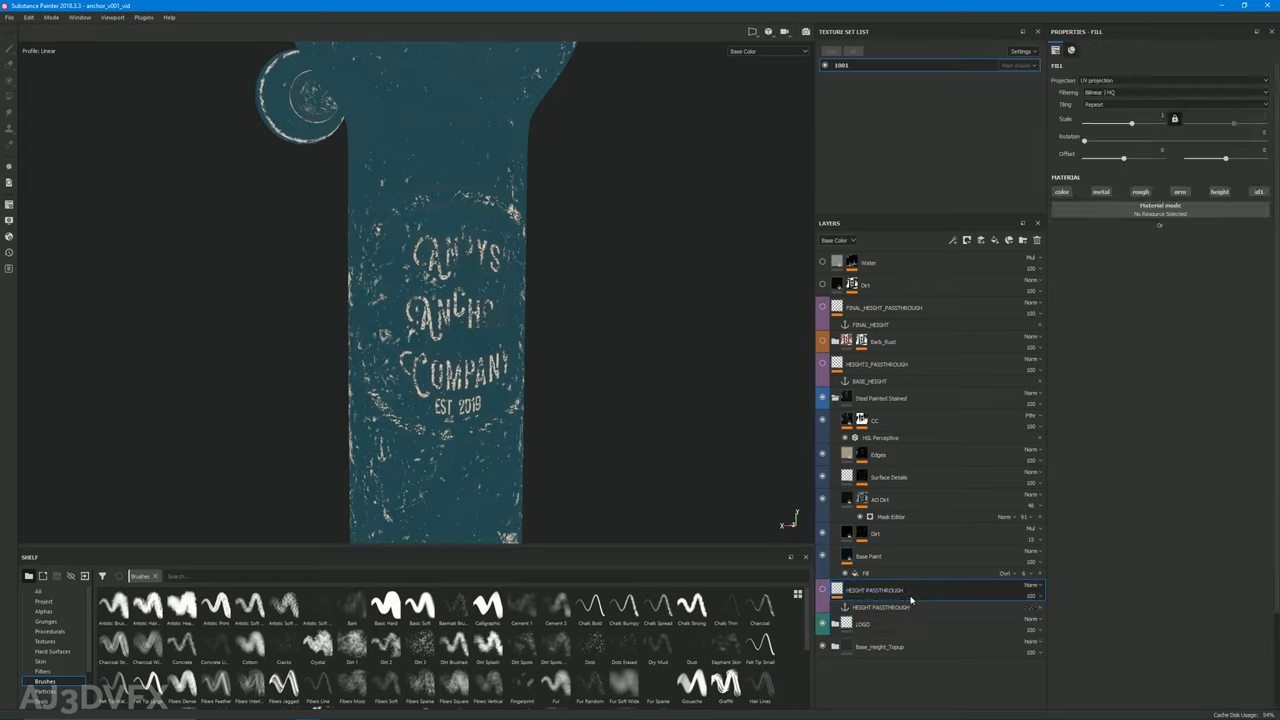
{"action": "left_click_drag", "start_coordinate": [529, 380], "coordinate": [546, 374], "text": "alt"}
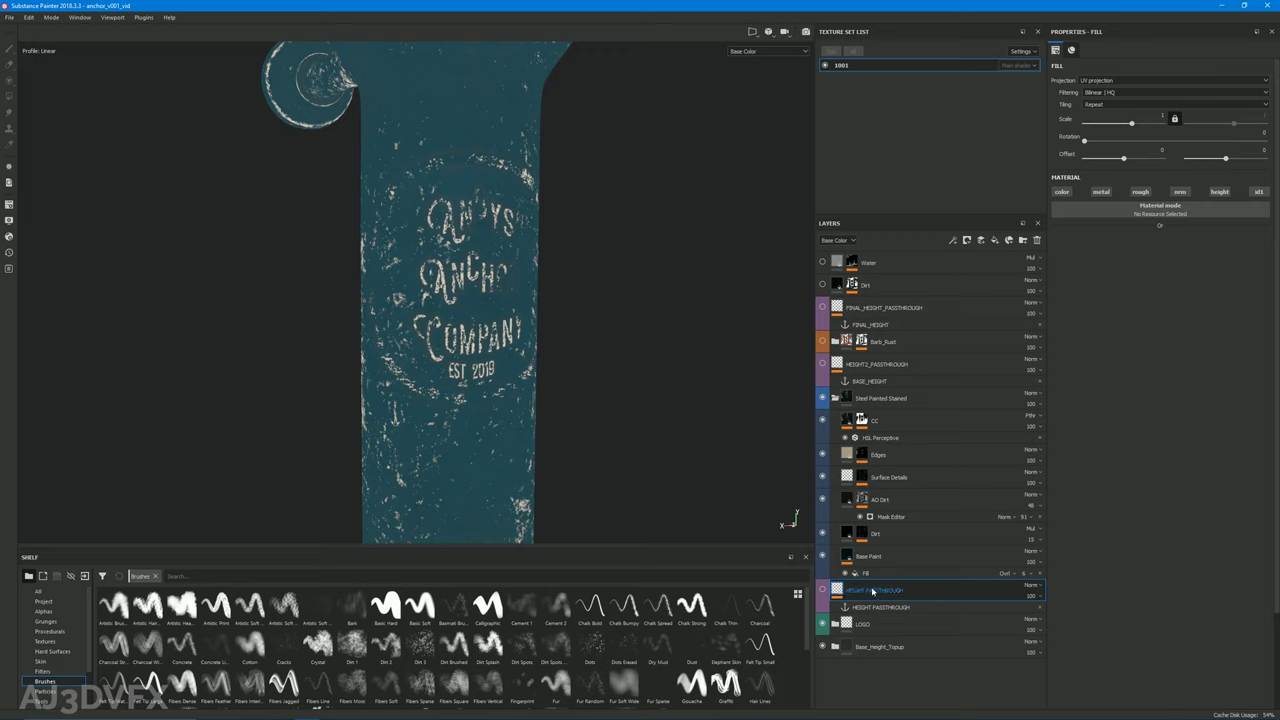
{"action": "left_click", "coordinate": [830, 241]}
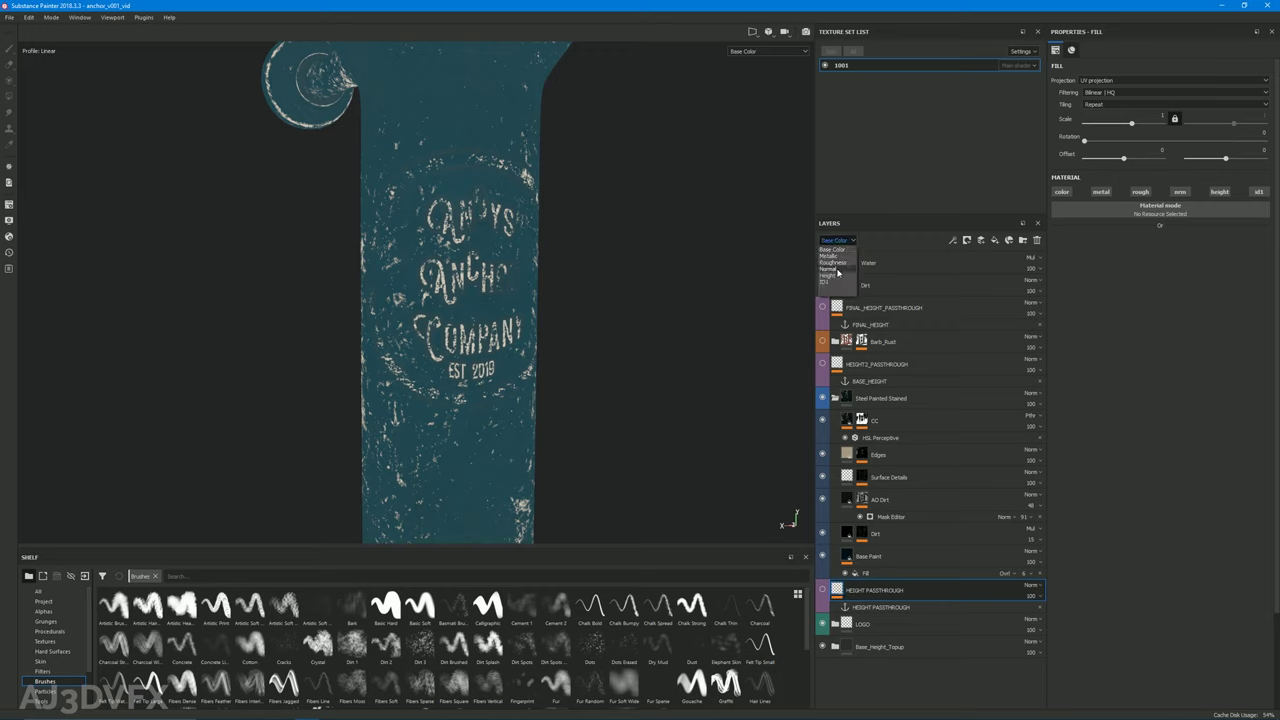
{"action": "left_click", "coordinate": [838, 276]}
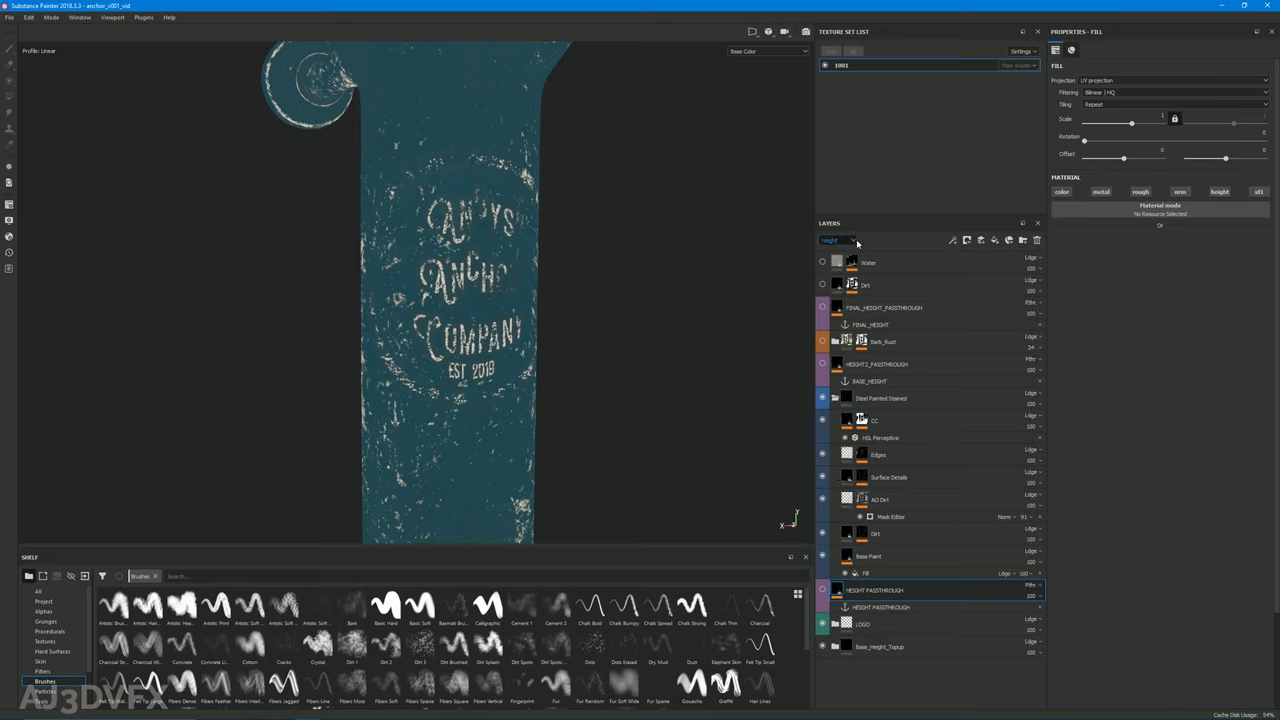
Check the HEIGHT_PASSTHROUGH and LOGO layer names by double-clicking them
{"action": "double_click", "coordinate": [880, 591]}
{"action": "double_click", "coordinate": [862, 624]}
{"action": "left_click_drag", "start_coordinate": [657, 455], "coordinate": [556, 412], "text": "alt"}
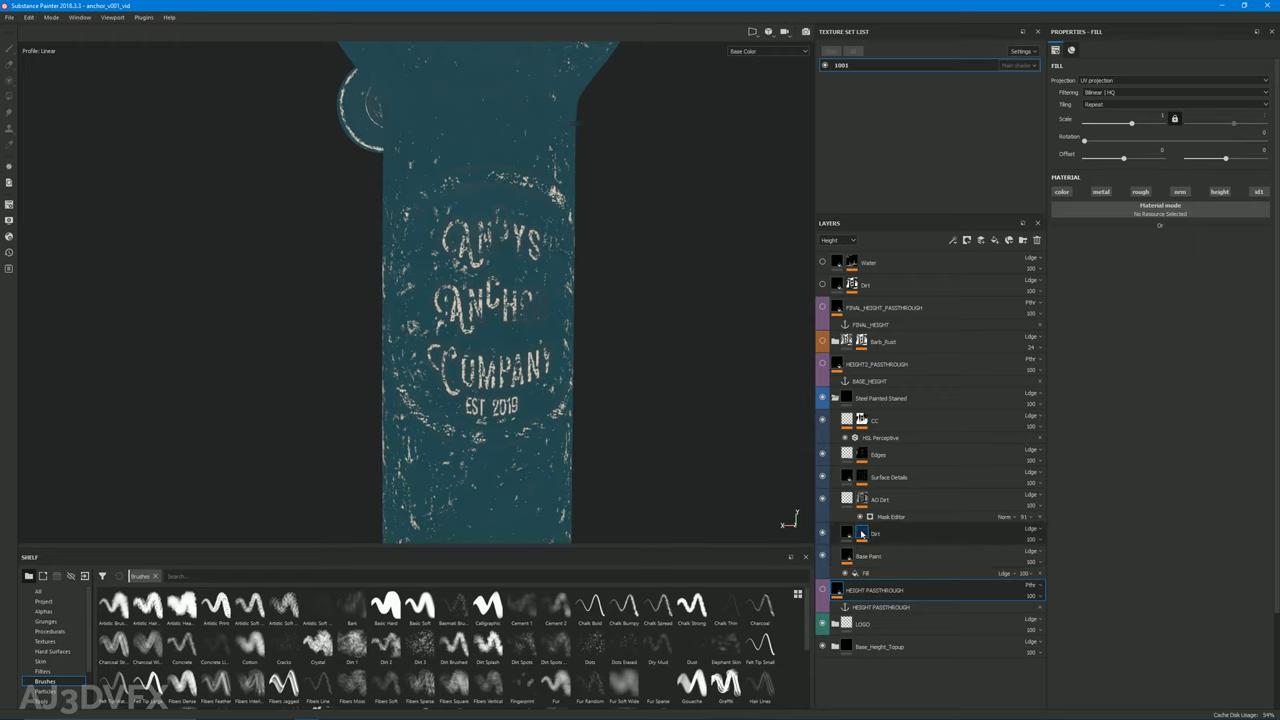
On the Edges mask's Metal Edge Wear generator, clear the Micro Height input and set Micro Height Off
{"action": "left_click", "coordinate": [862, 454]}
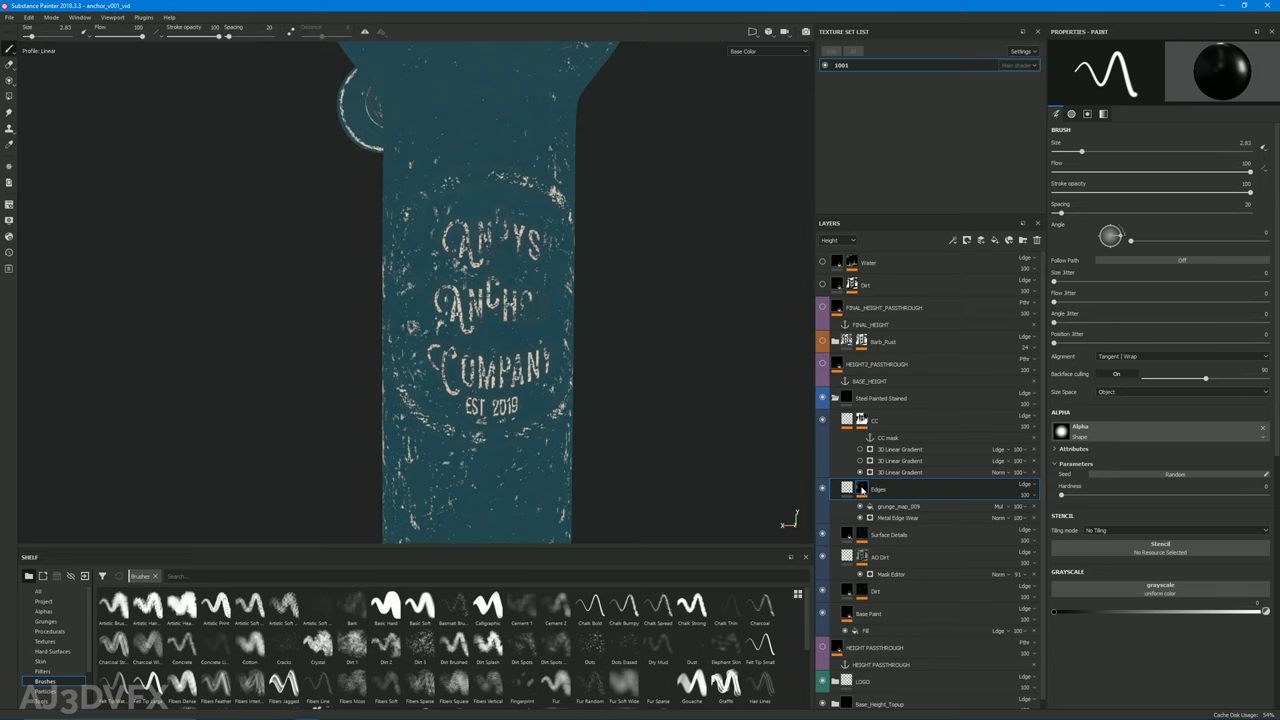
{"action": "left_click", "coordinate": [862, 488], "text": "alt"}
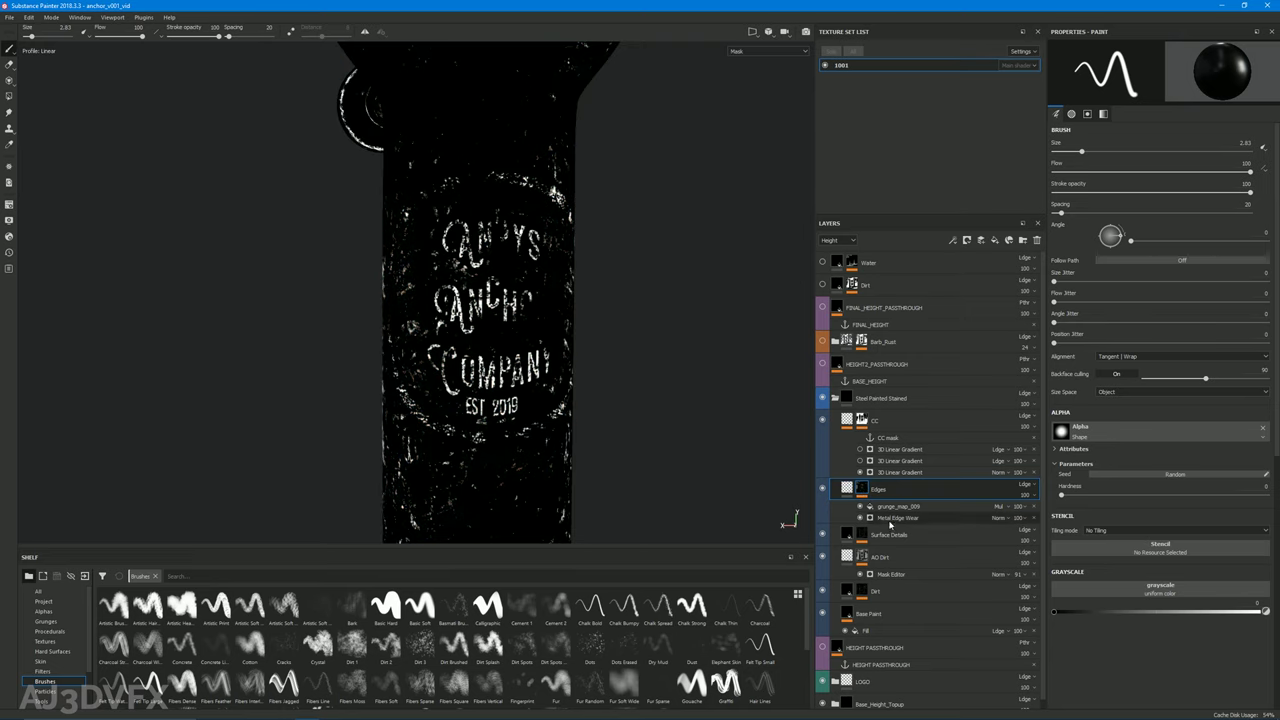
{"action": "left_click", "coordinate": [895, 518]}
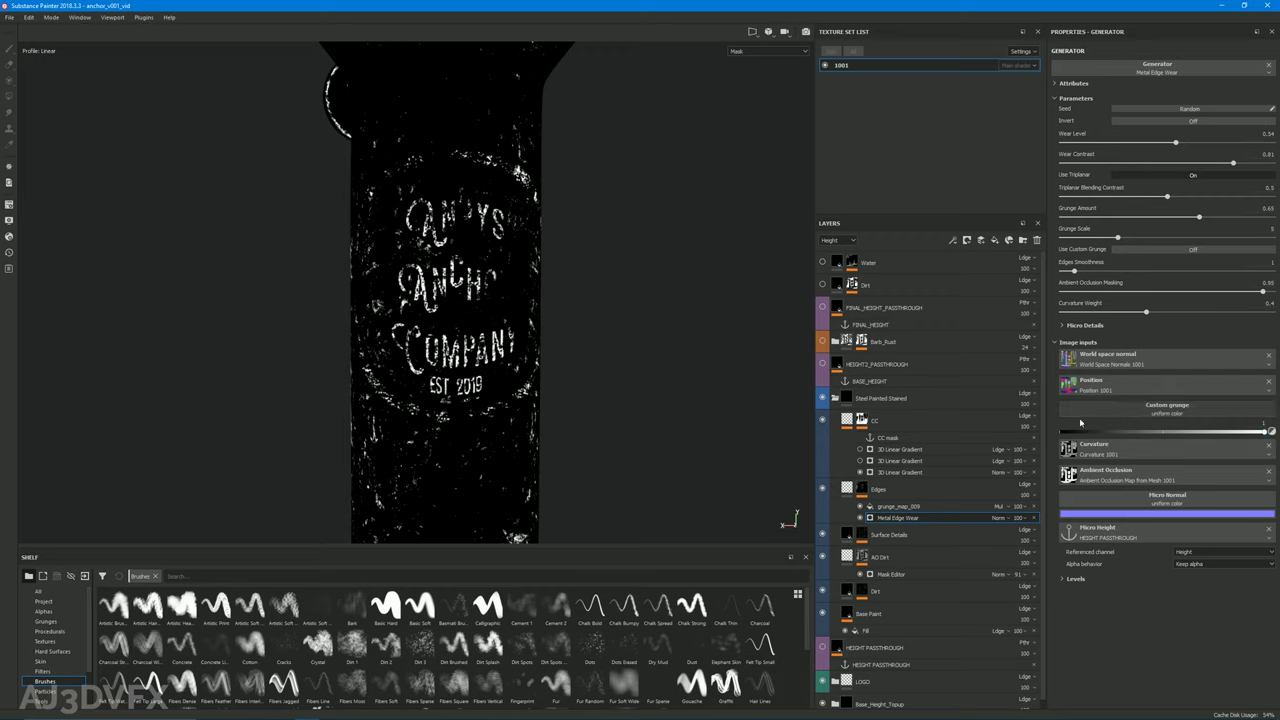
{"action": "left_click", "coordinate": [1269, 531]}
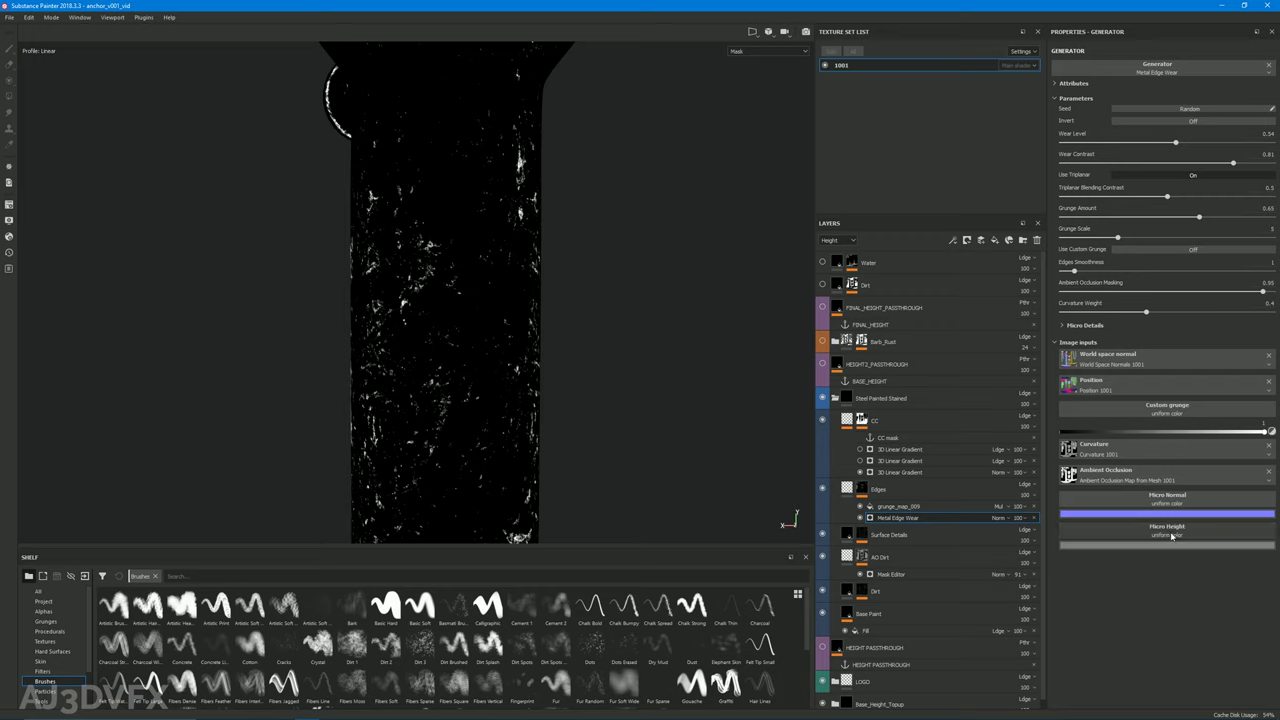
{"action": "left_click", "coordinate": [1064, 325]}
{"action": "left_click", "coordinate": [1191, 337]}
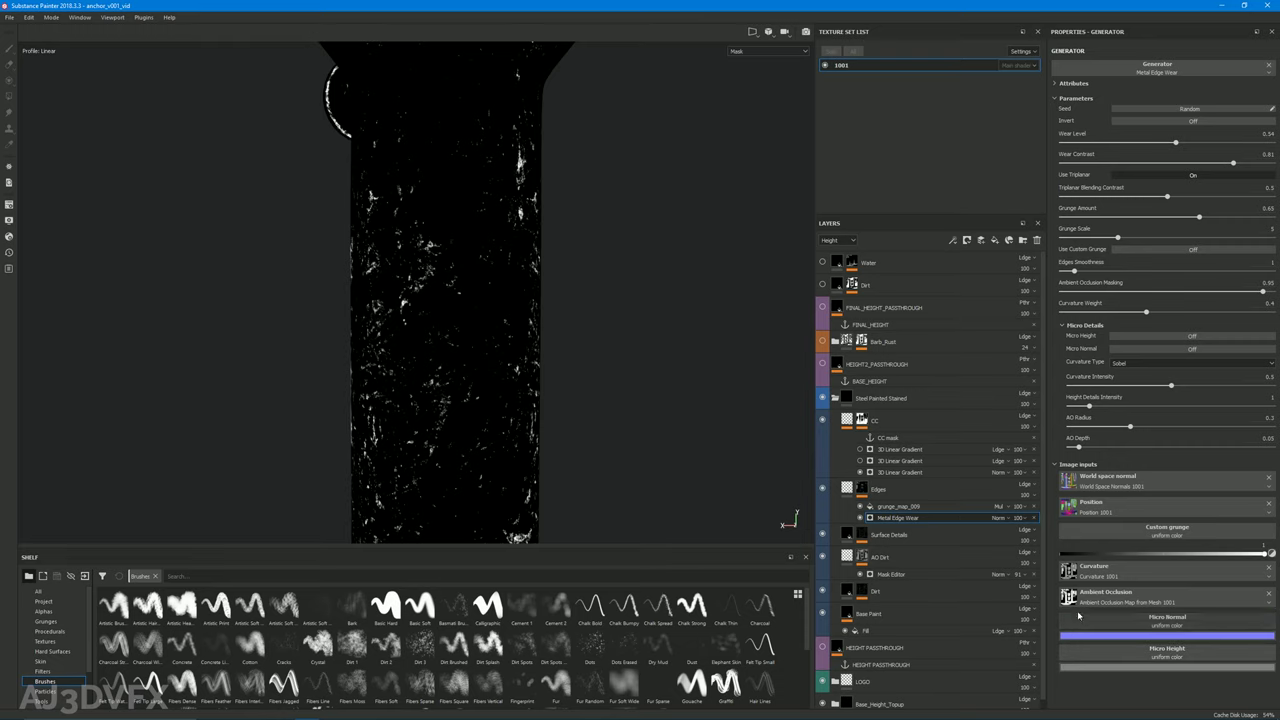
Return to the full material view and inspect the edge wear around the pillar and lettering
{"action": "left_click_drag", "start_coordinate": [577, 366], "coordinate": [500, 387], "text": "alt"}
{"action": "key", "text": "m"}
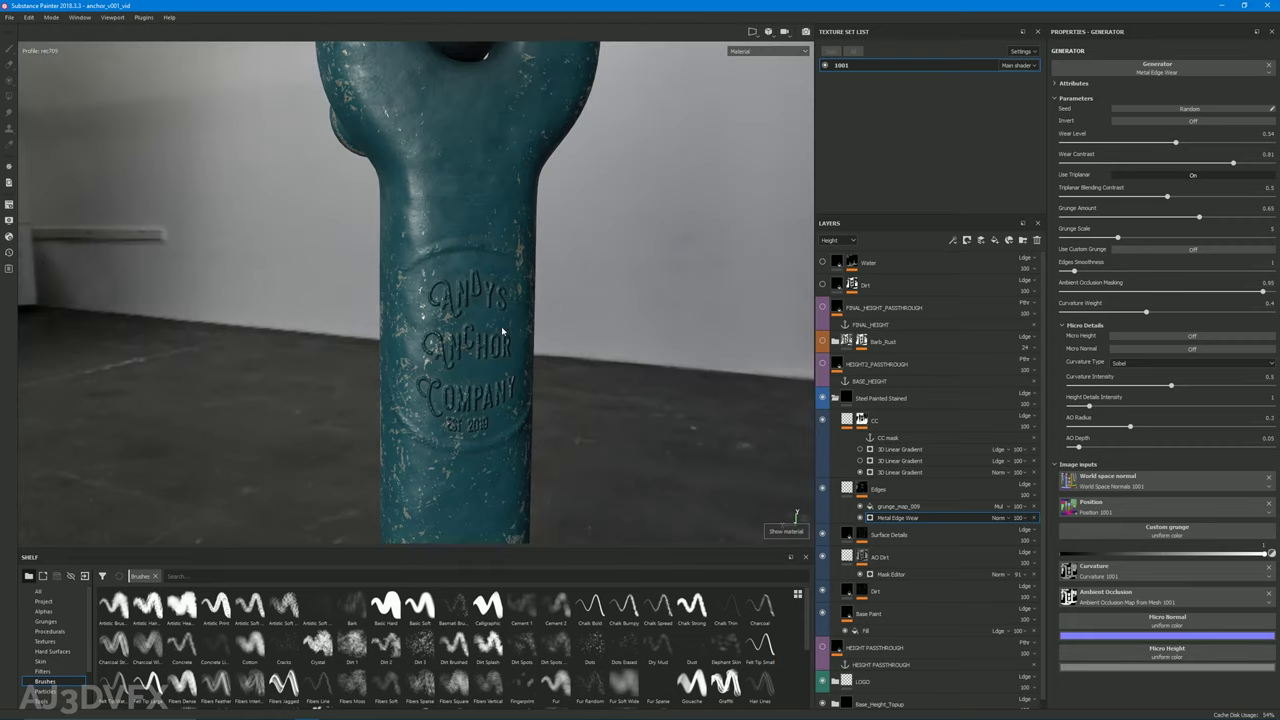
{"action": "left_click_drag", "start_coordinate": [443, 279], "coordinate": [427, 164], "text": "alt"}
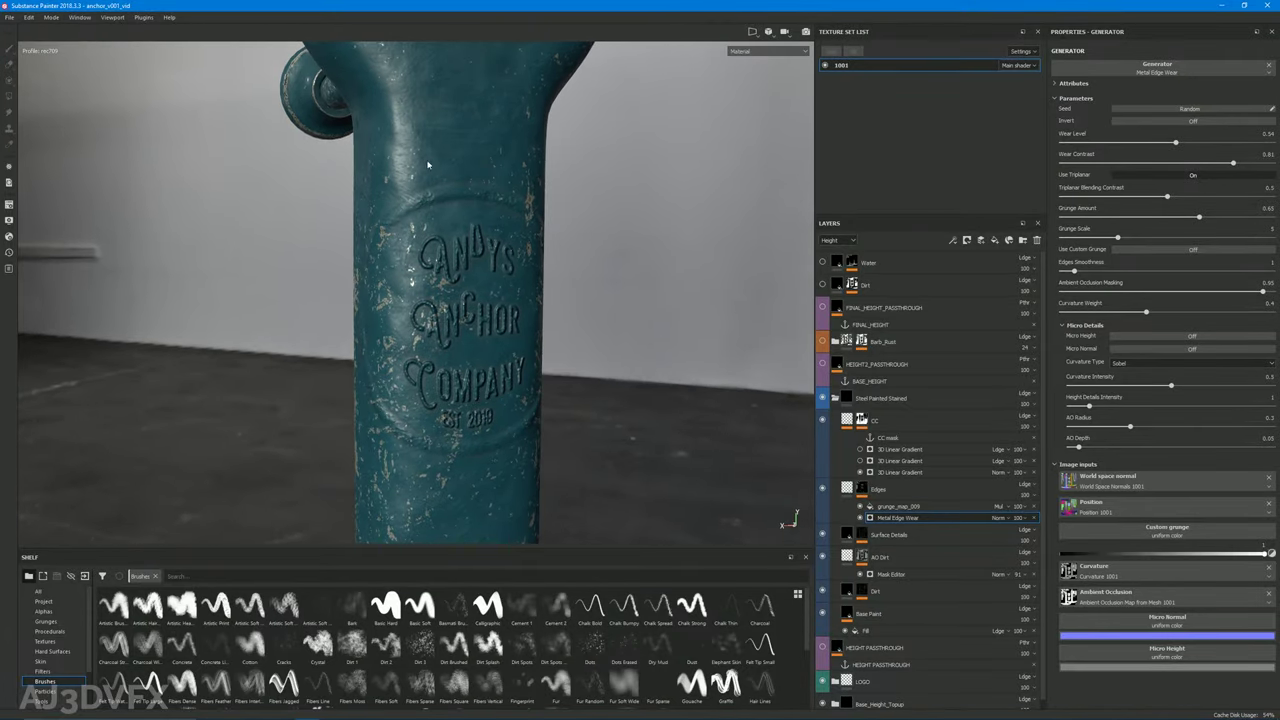
{"action": "left_click_drag", "start_coordinate": [467, 383], "coordinate": [543, 343], "text": "alt"}
{"action": "left_click_drag", "start_coordinate": [363, 430], "coordinate": [508, 301], "text": "alt"}
{"action": "left_click_drag", "start_coordinate": [451, 364], "coordinate": [493, 224], "text": "alt"}
{"action": "left_click_drag", "start_coordinate": [395, 346], "coordinate": [478, 344], "text": "alt"}
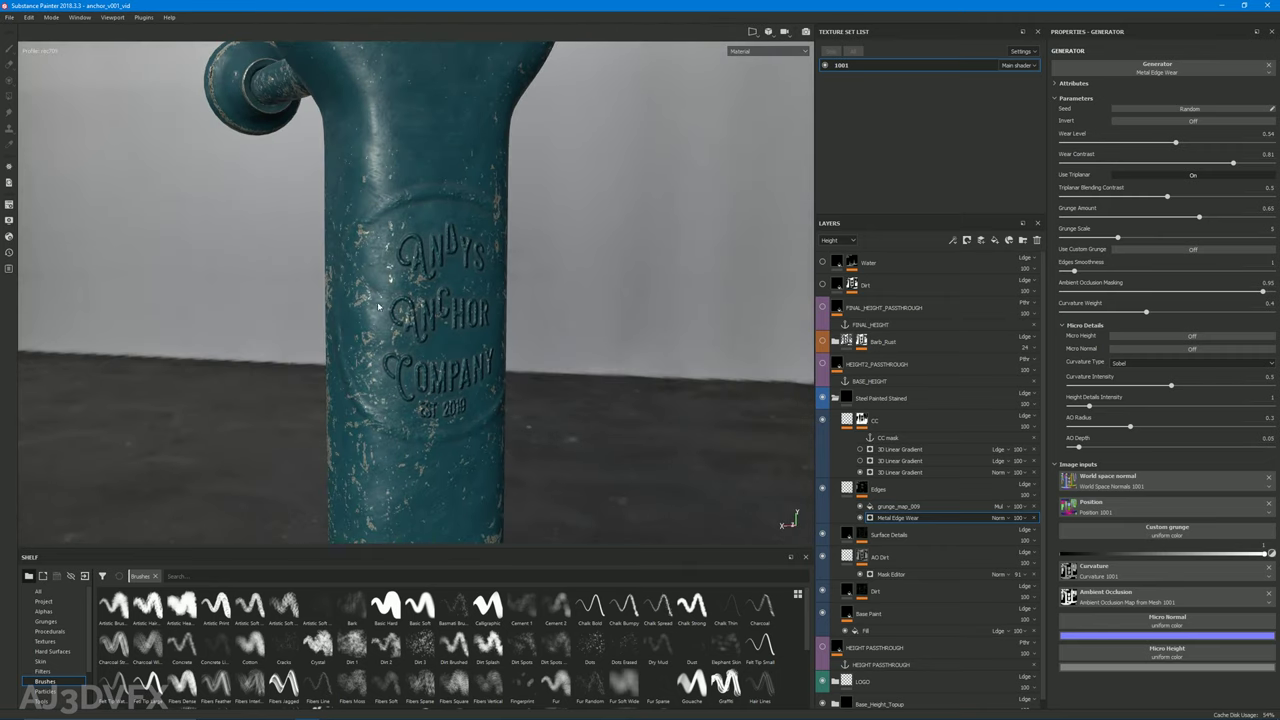
{"action": "left_click_drag", "start_coordinate": [377, 287], "coordinate": [451, 366], "text": "alt"}
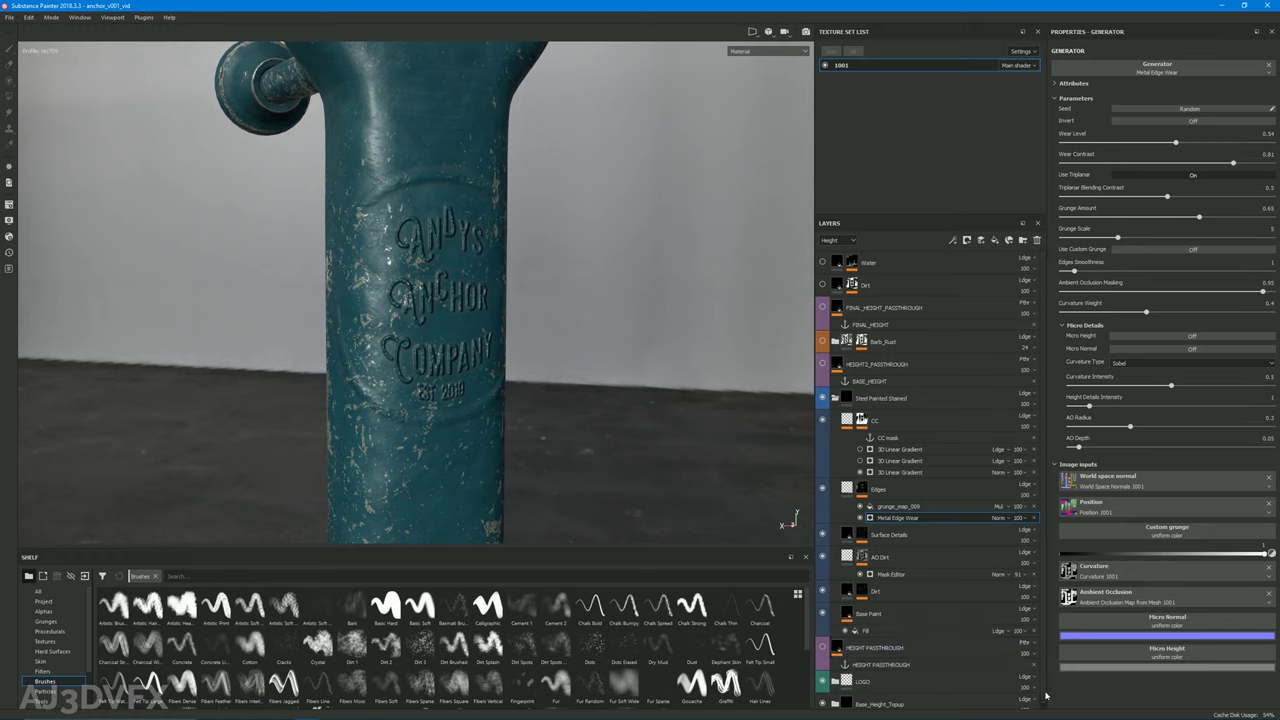
{"action": "left_click", "coordinate": [1172, 658]}
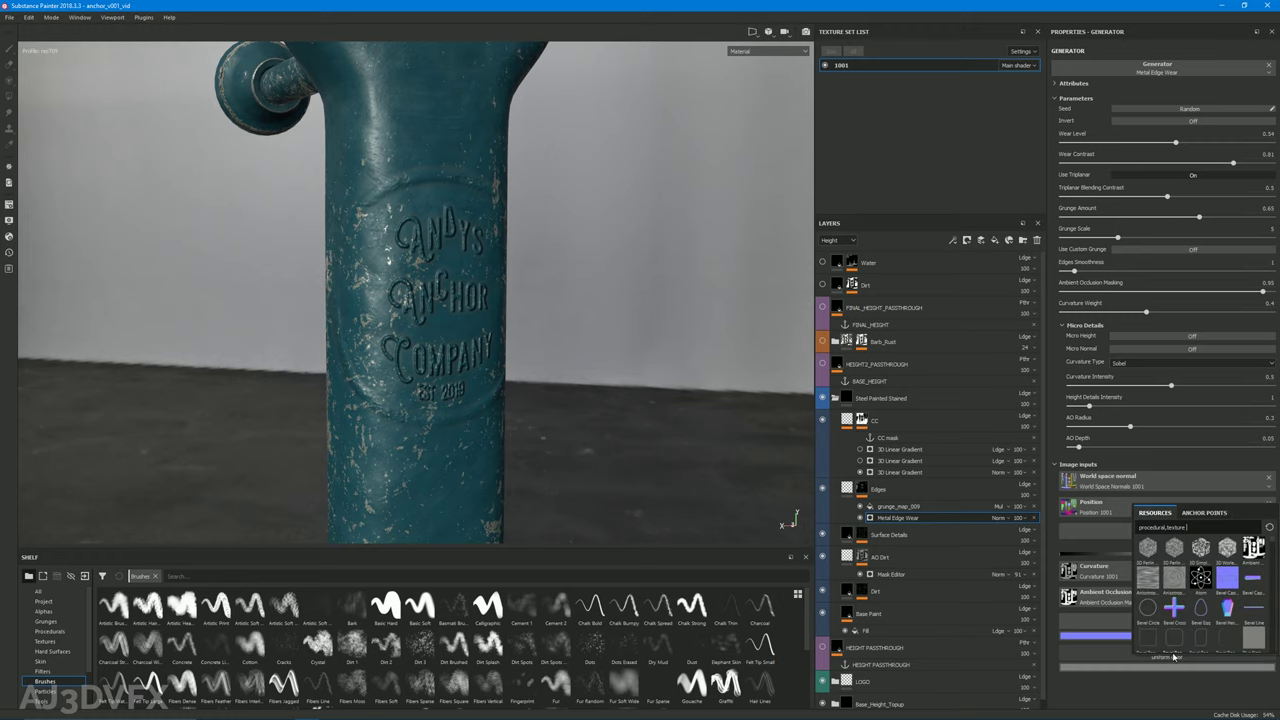
{"action": "left_click", "coordinate": [1203, 513]}
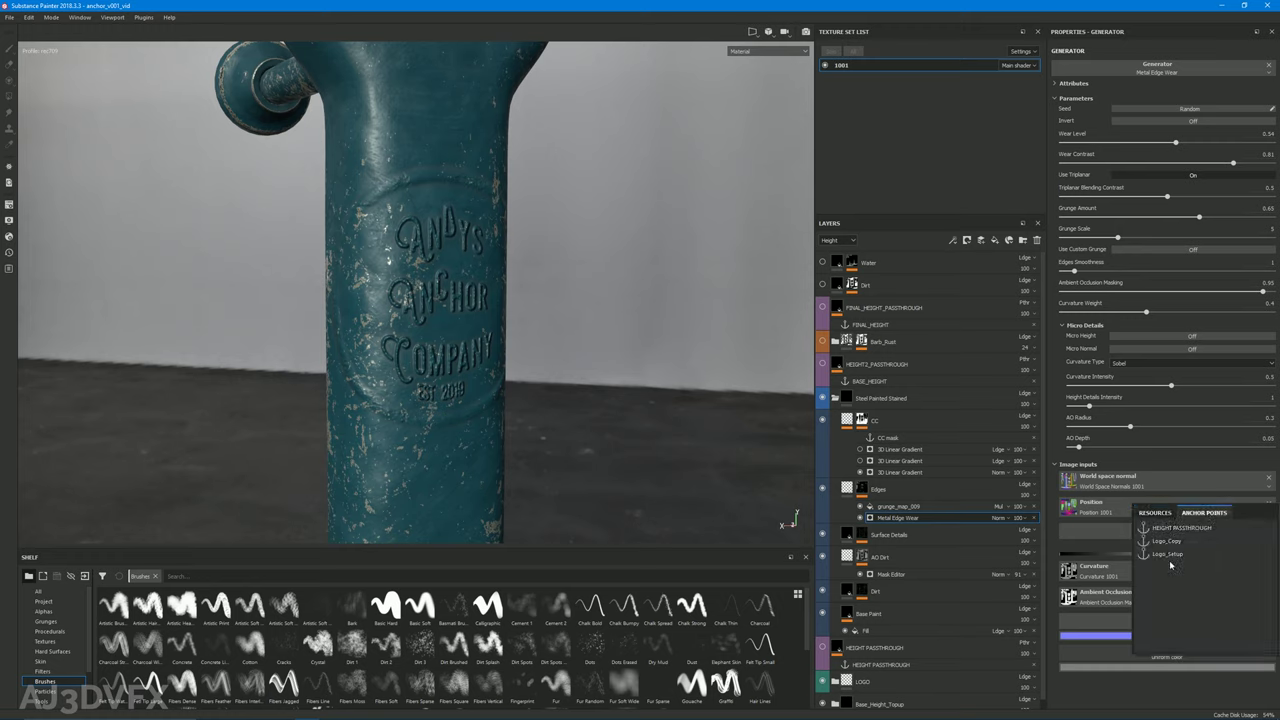
{"action": "left_click", "coordinate": [1178, 528]}
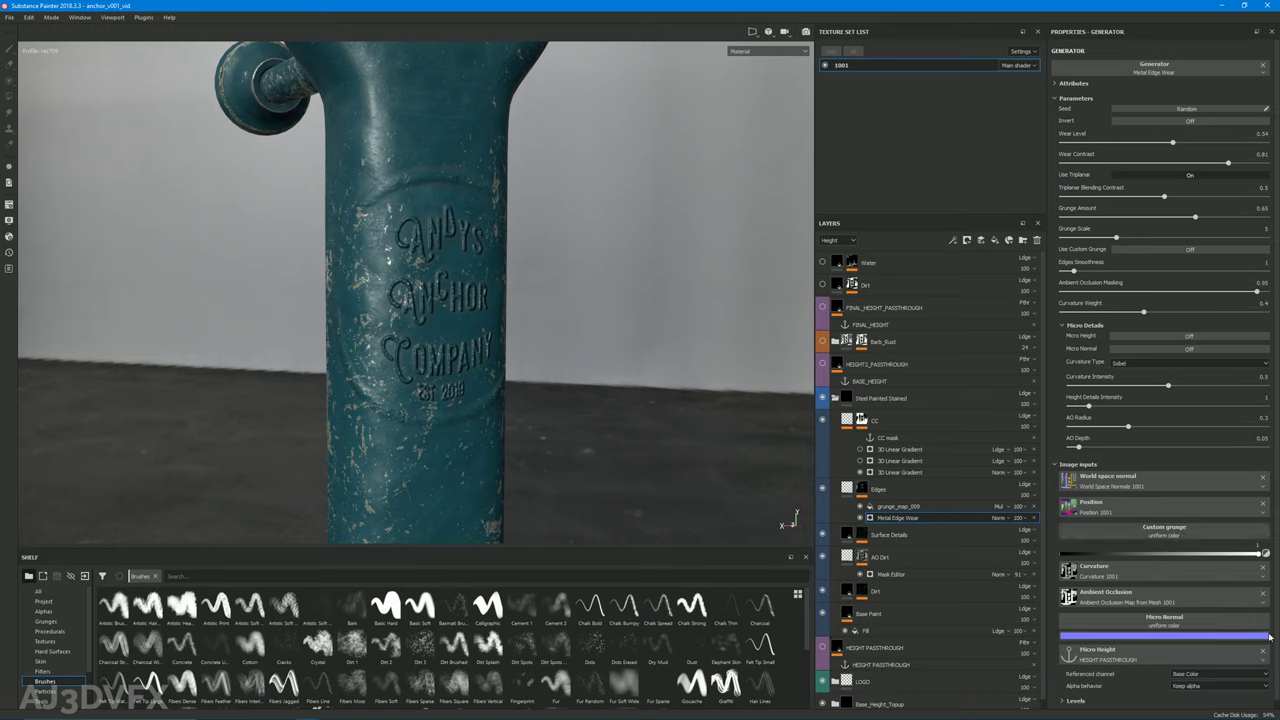
{"action": "left_click", "coordinate": [1195, 676]}
{"action": "left_click", "coordinate": [1191, 655]}
{"action": "left_click", "coordinate": [1063, 326]}
{"action": "left_click", "coordinate": [1068, 327]}
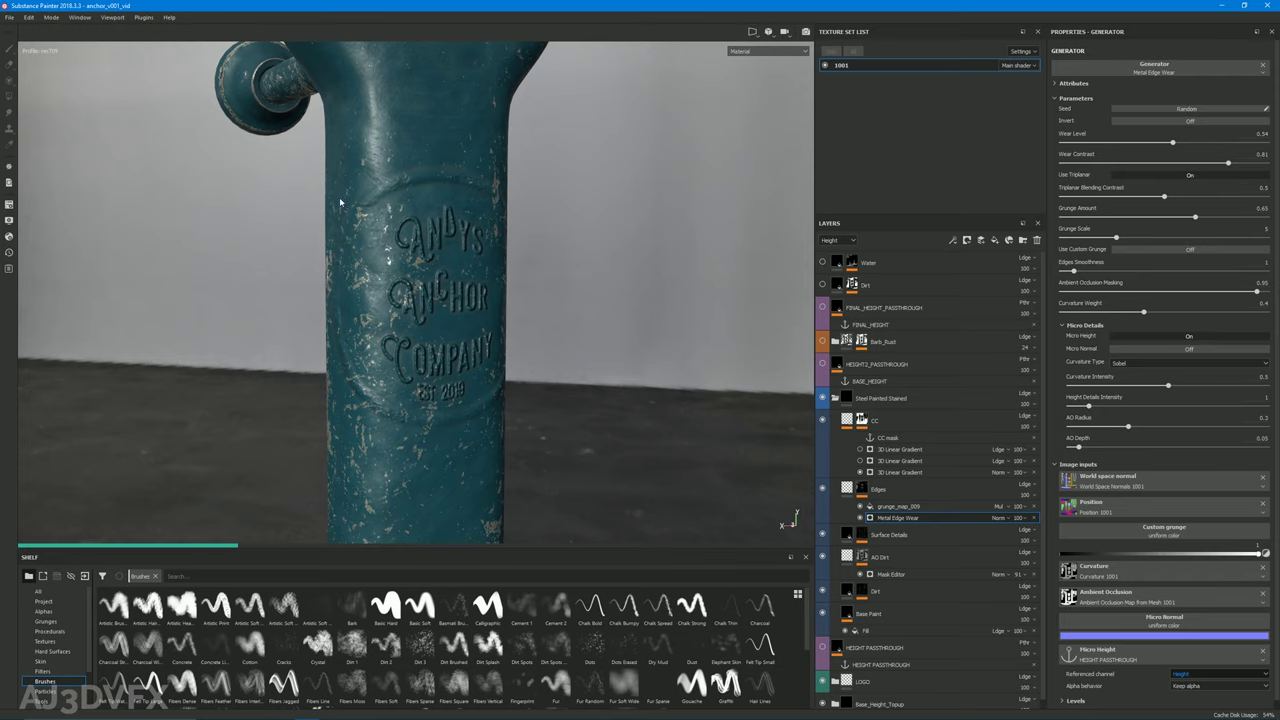
{"action": "left_click_drag", "start_coordinate": [537, 214], "coordinate": [460, 392], "text": "alt"}
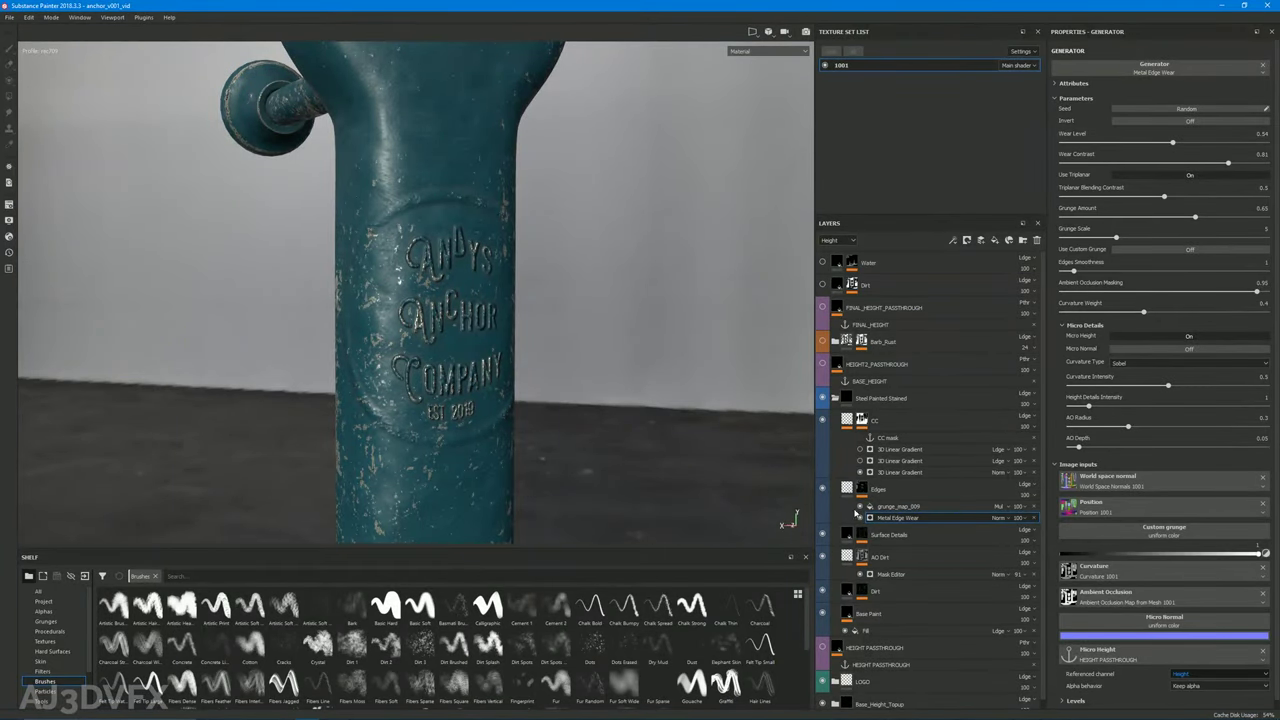
{"action": "mouse_move", "coordinate": [363, 345]}
{"action": "left_mouse_down", "text": "alt"}
{"action": "mouse_move", "coordinate": [483, 367]}
{"action": "mouse_move", "coordinate": [371, 366]}
{"action": "left_mouse_up", "text": "alt"}
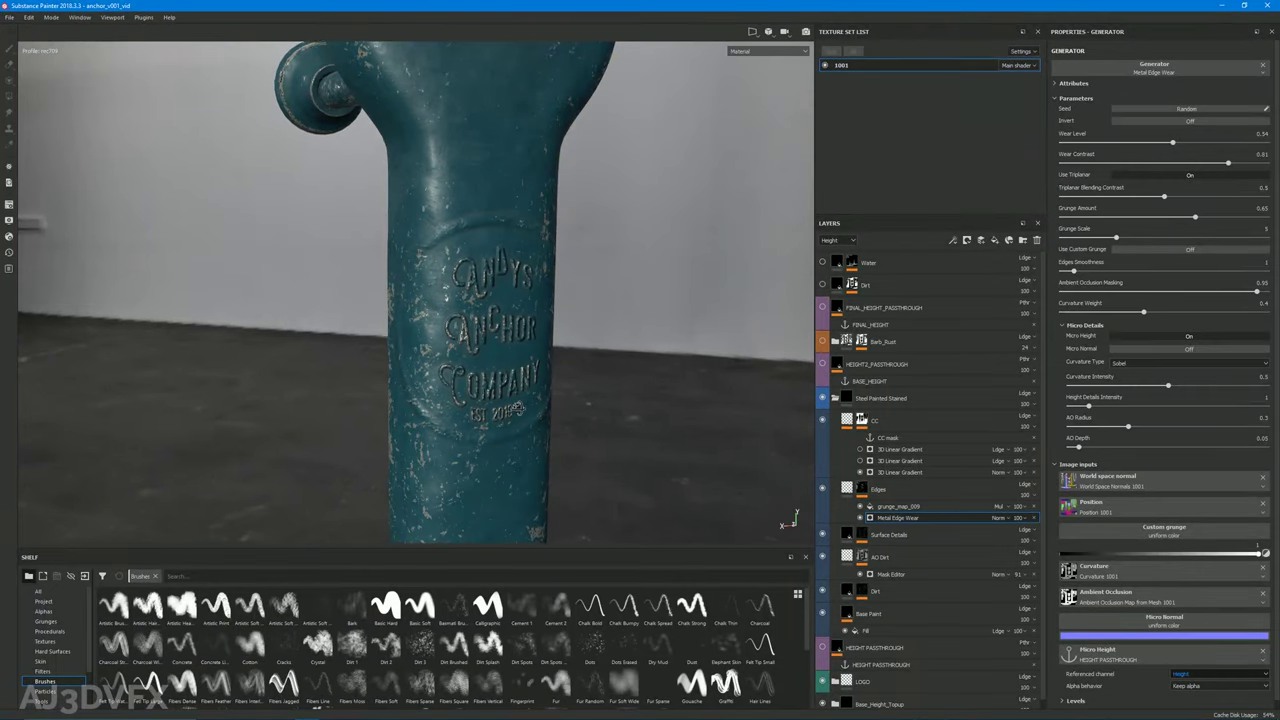
{"action": "left_click_drag", "start_coordinate": [517, 408], "coordinate": [512, 410], "text": "alt"}
{"action": "left_click_drag", "start_coordinate": [627, 430], "coordinate": [518, 403], "text": "alt"}
{"action": "right_click_drag", "start_coordinate": [518, 403], "coordinate": [452, 399], "text": "shift"}
{"action": "left_click_drag", "start_coordinate": [452, 399], "coordinate": [381, 379], "text": "alt"}
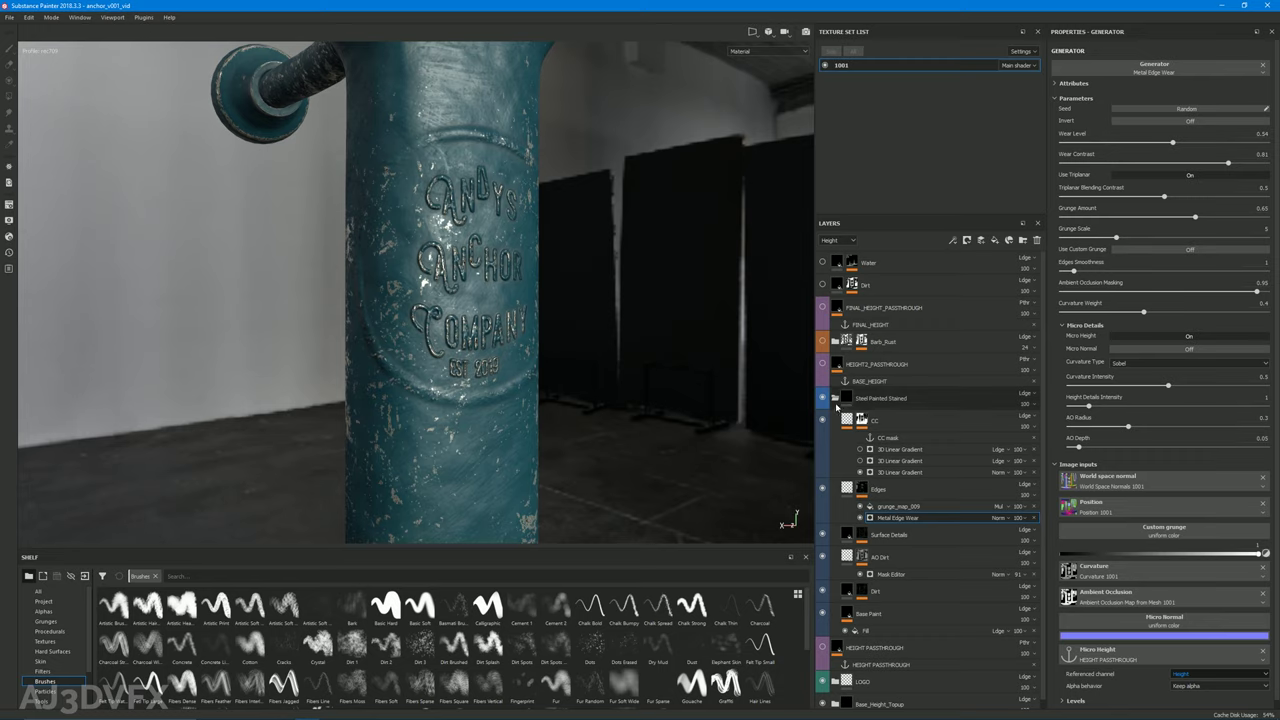
Collapse Steel Painted Stained and show the mask channel on the anchor
{"action": "left_click", "coordinate": [834, 398]}
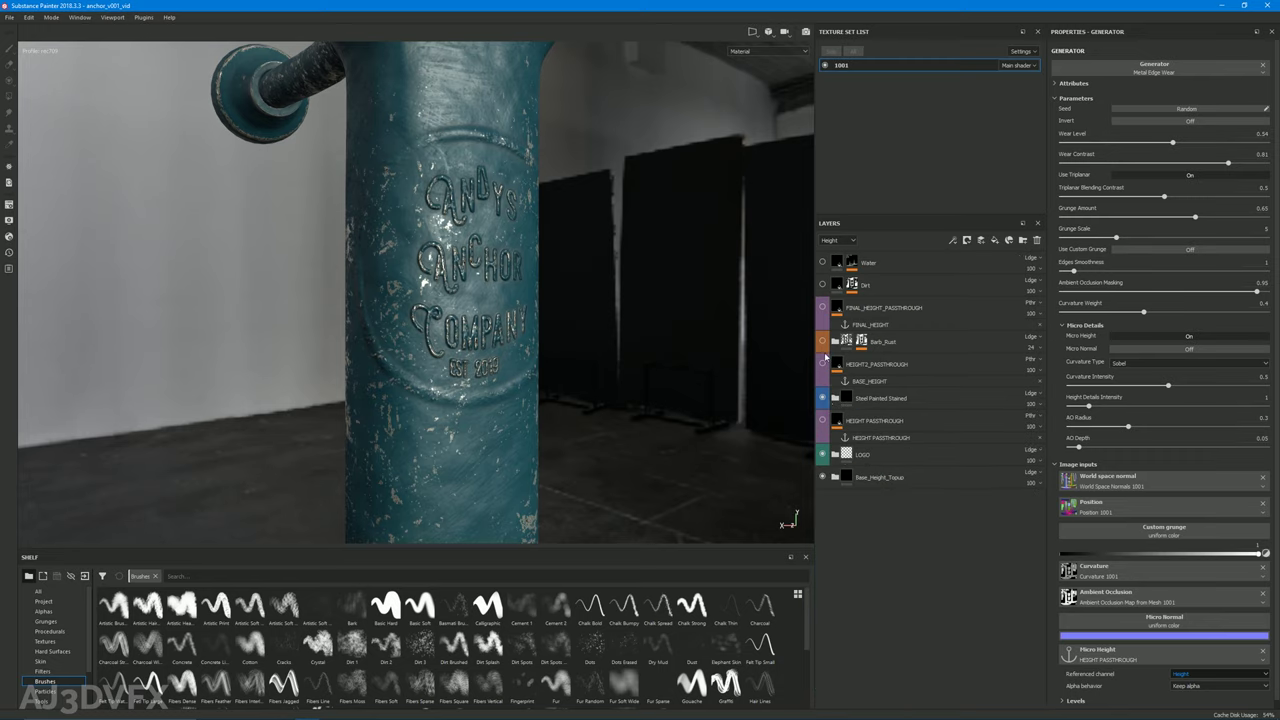
{"action": "left_click_drag", "start_coordinate": [392, 280], "coordinate": [461, 400], "text": "alt"}
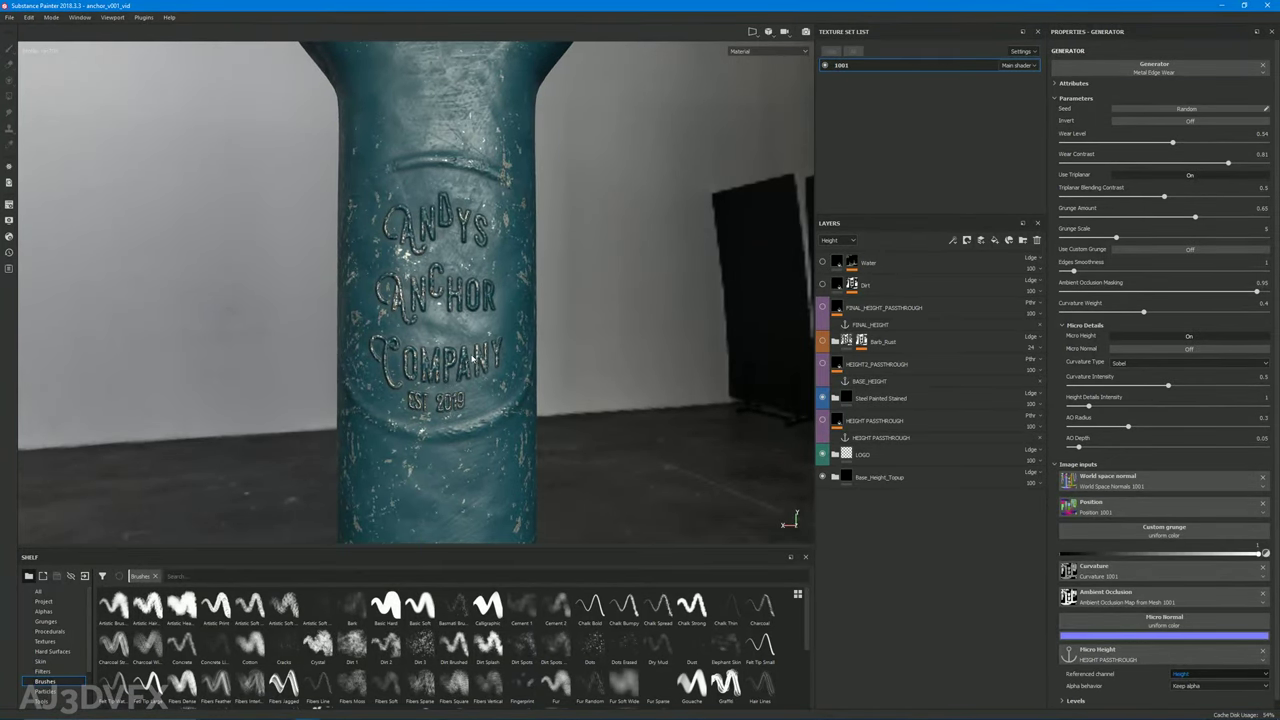
{"action": "key", "text": "c"}
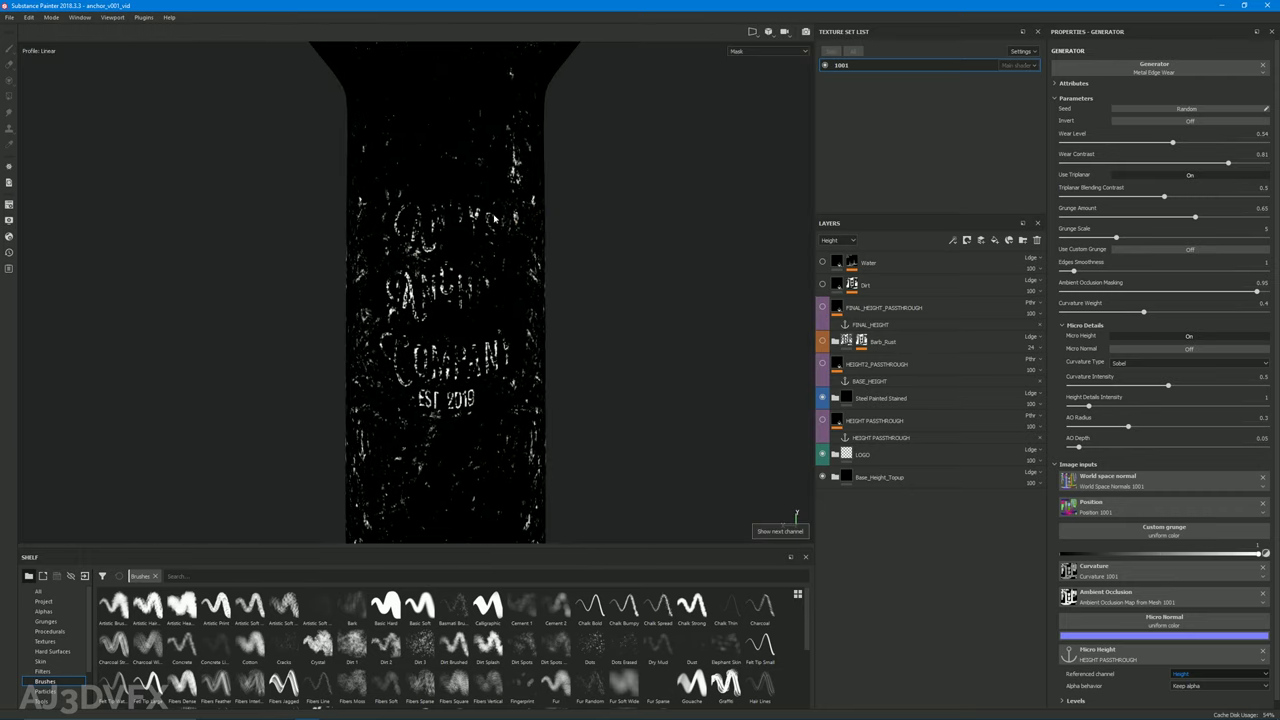
{"action": "left_click_drag", "start_coordinate": [461, 400], "coordinate": [599, 395], "text": "alt"}
Switch to the flat 2D UV layout displaying the Edges mask
{"action": "key", "text": "F2"}
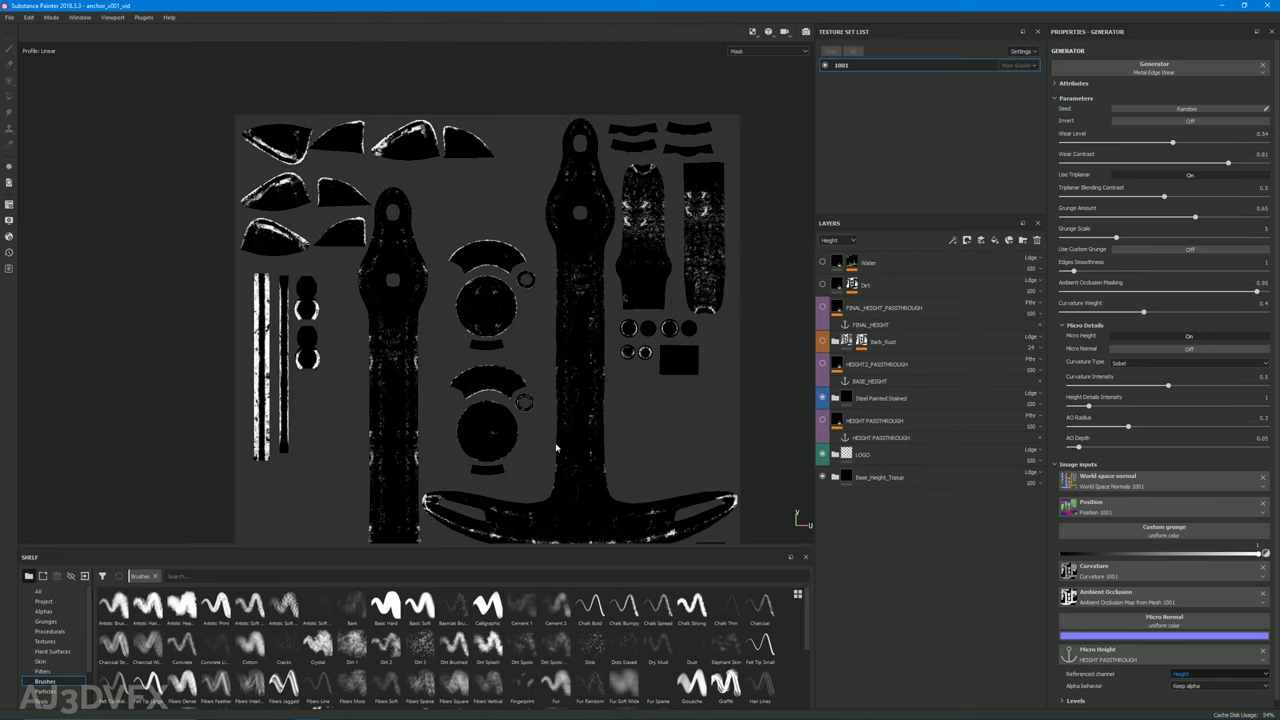
{"action": "right_click_drag", "start_coordinate": [374, 209], "coordinate": [425, 305], "text": "alt"}
{"action": "key", "text": "m"}
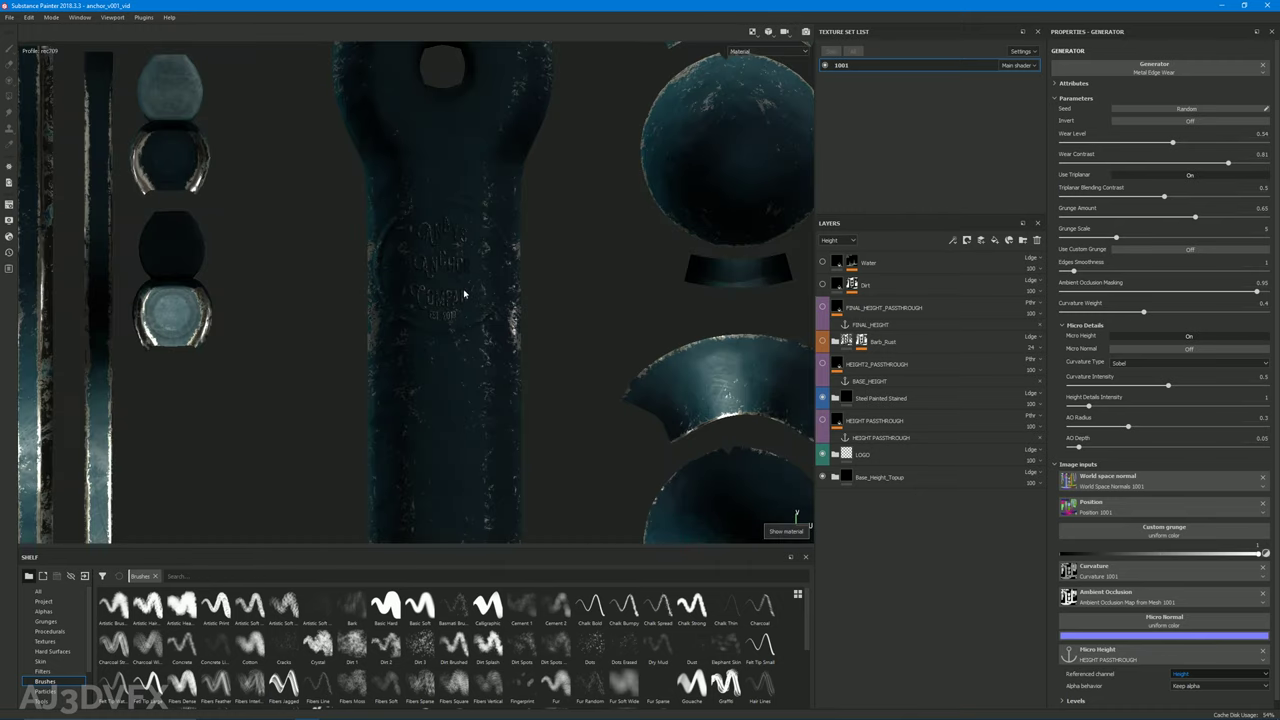
{"action": "key", "text": "c"}
{"action": "scroll", "coordinate": [503, 271], "scroll_direction": "down", "scroll_amount": 5}
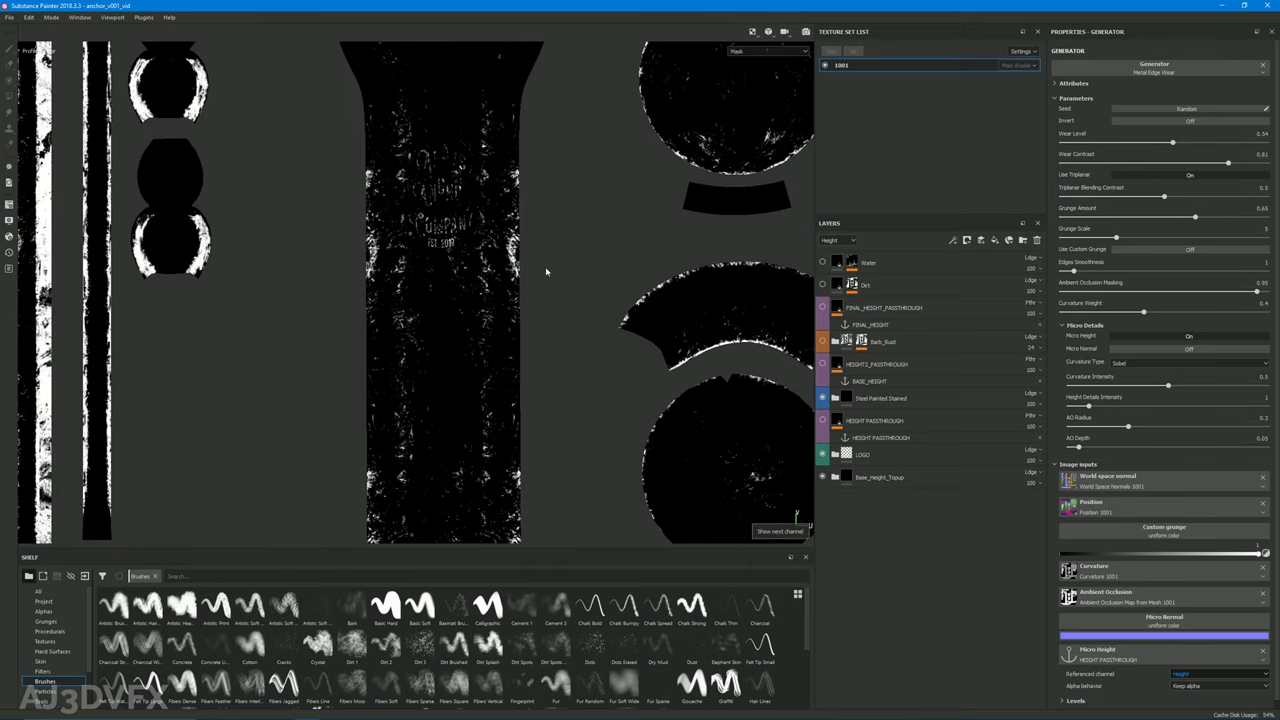
{"action": "scroll", "coordinate": [481, 417], "scroll_direction": "up", "scroll_amount": 3}
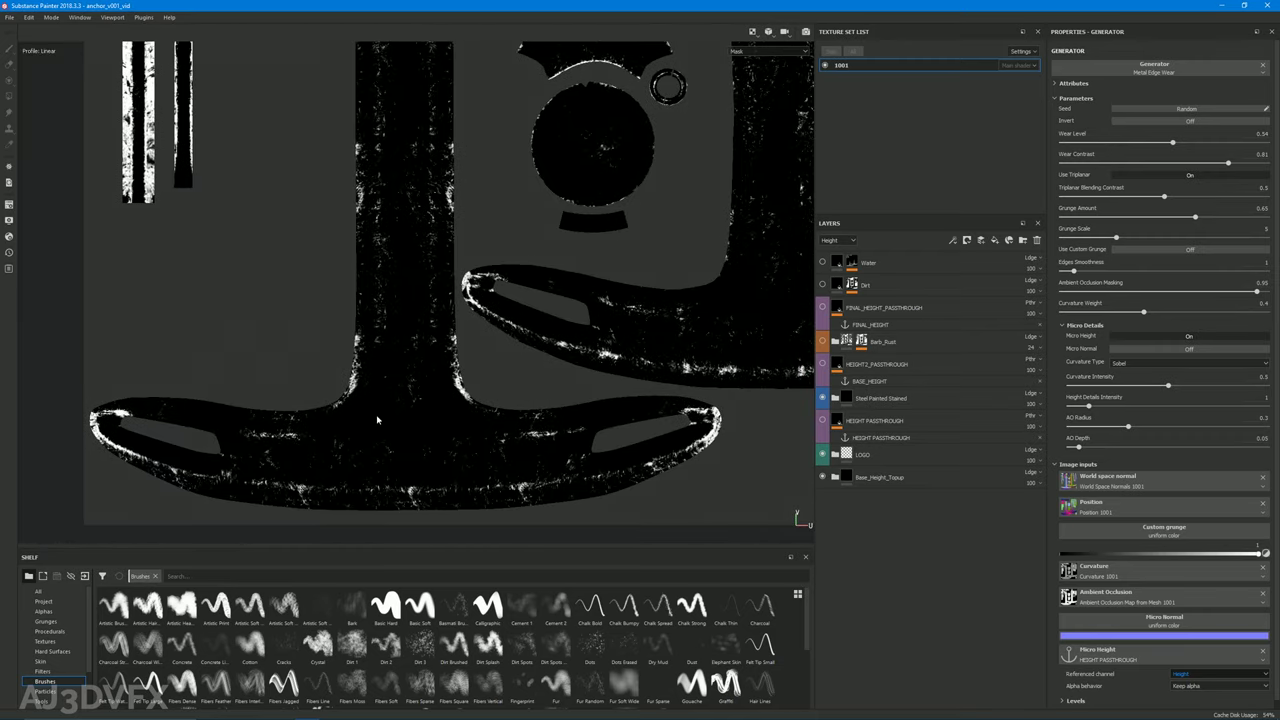
Expand the LOGO folder and select the Logo_Setup fill layer
{"action": "left_click", "coordinate": [835, 454]}
{"action": "left_click", "coordinate": [880, 562]}
{"action": "scroll", "coordinate": [363, 357], "scroll_direction": "down", "scroll_amount": 3}
{"action": "scroll", "coordinate": [363, 357], "scroll_direction": "up", "scroll_amount": 5}
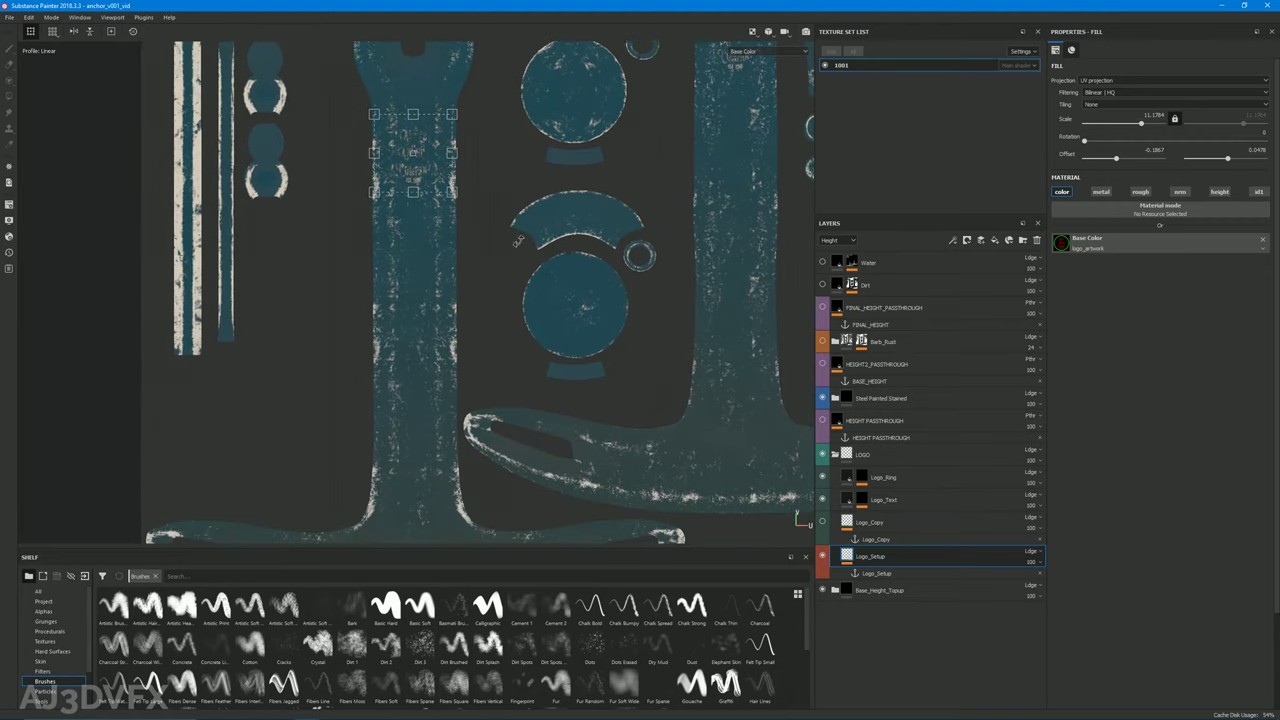
{"action": "scroll", "coordinate": [414, 358], "scroll_direction": "down", "scroll_amount": 4}
{"action": "scroll", "coordinate": [414, 358], "scroll_direction": "up", "scroll_amount": 3}
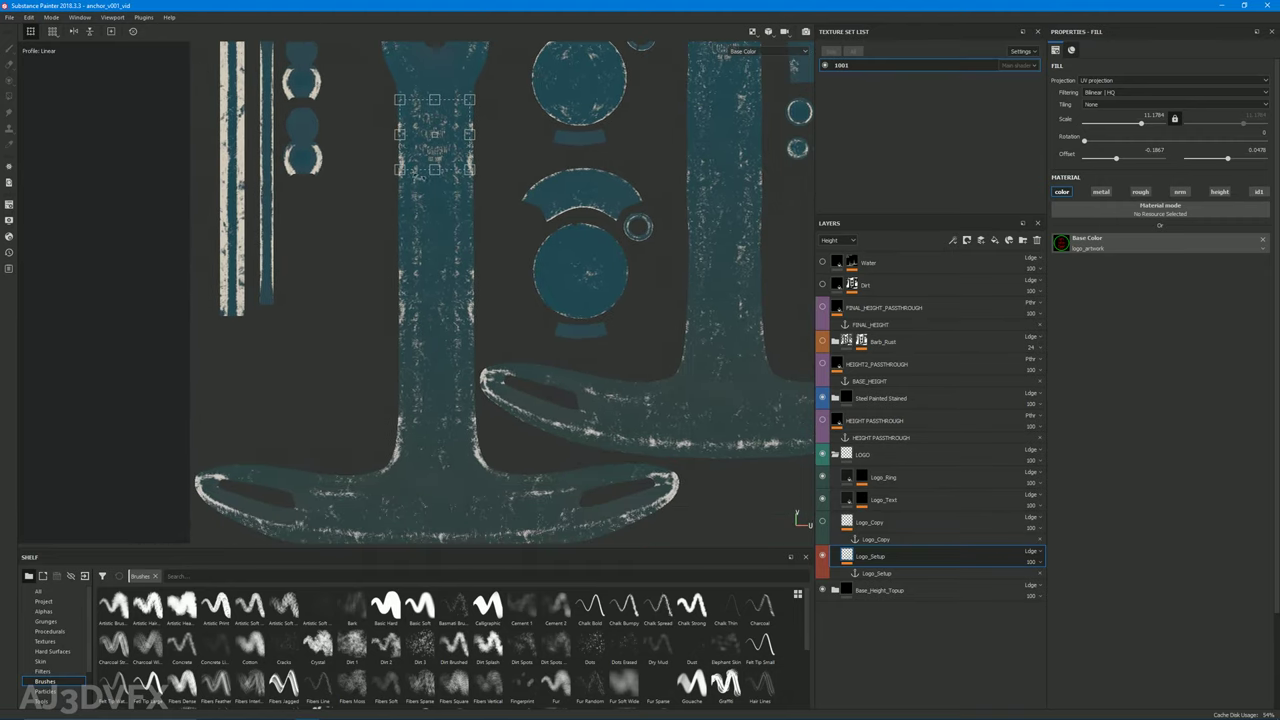
Move the logo projection down the shaft above the arms, to offset -0.1851, -0.317
{"action": "left_click_drag", "start_coordinate": [437, 150], "coordinate": [440, 159]}
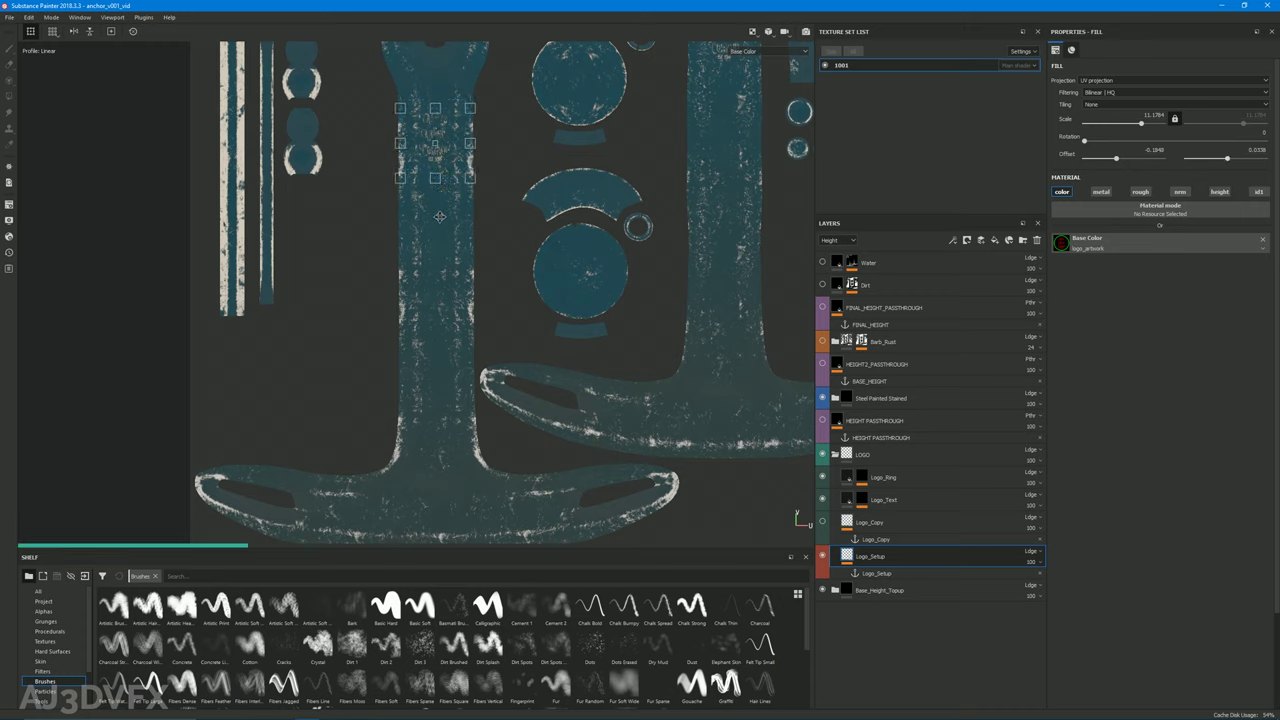
{"action": "left_click_drag", "start_coordinate": [436, 253], "coordinate": [441, 303]}
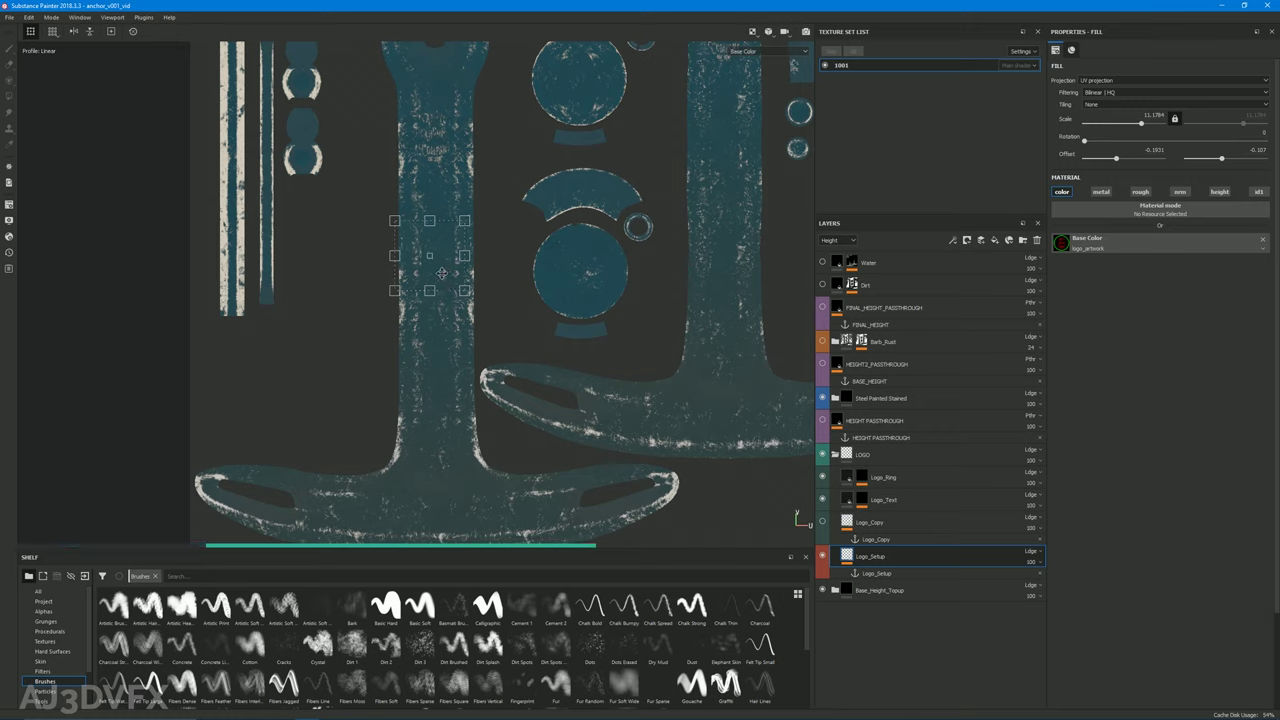
{"action": "left_click_drag", "start_coordinate": [440, 302], "coordinate": [443, 391]}
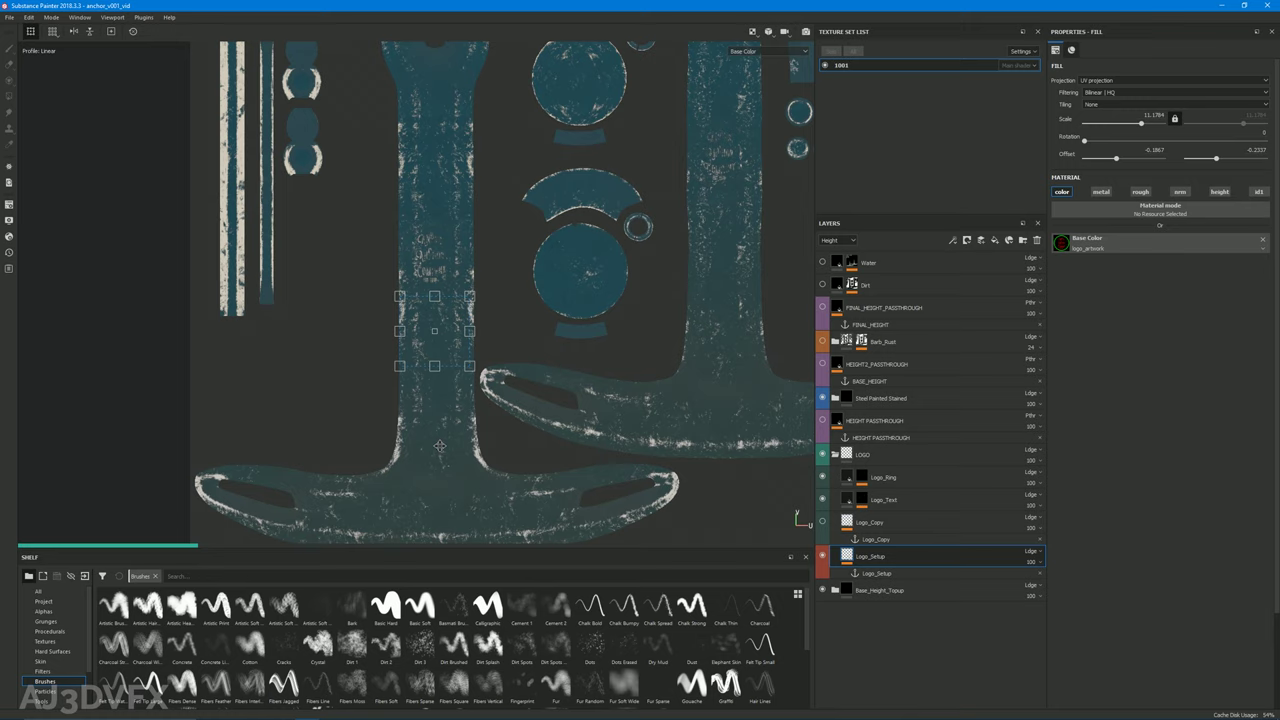
{"action": "left_click_drag", "start_coordinate": [442, 434], "coordinate": [446, 430]}
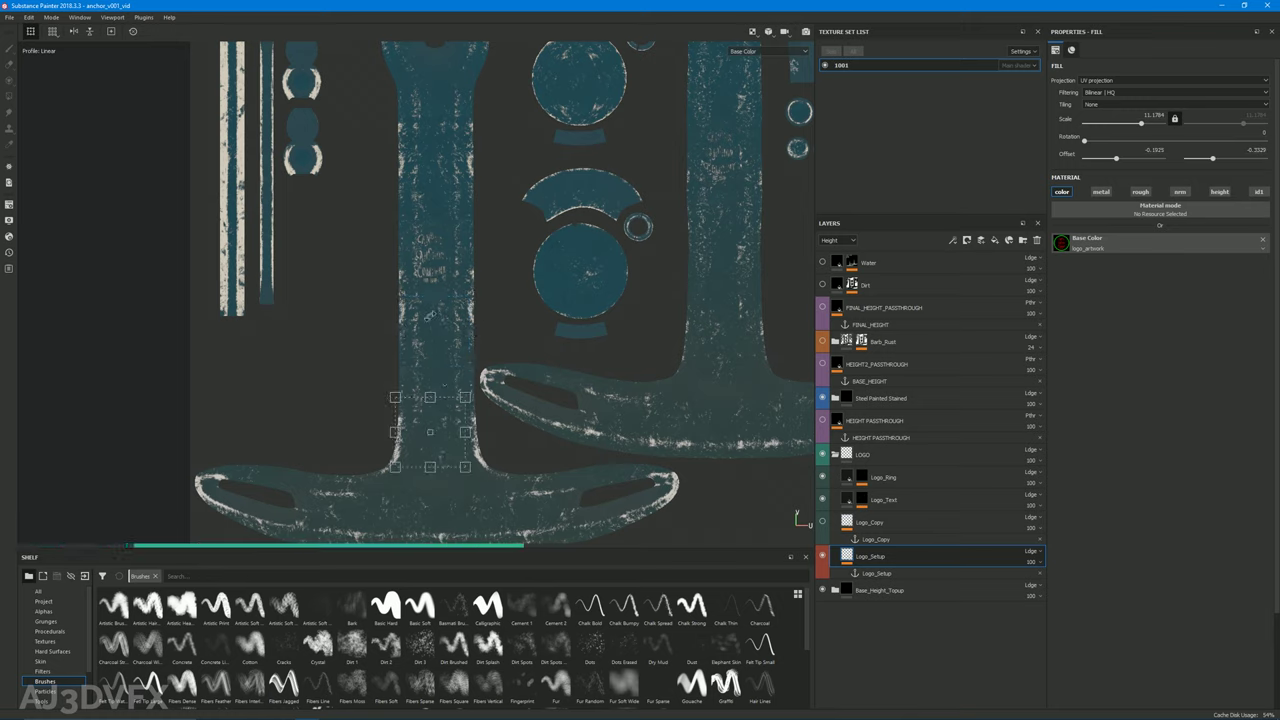
{"action": "scroll", "coordinate": [380, 465], "scroll_direction": "up", "scroll_amount": 2}
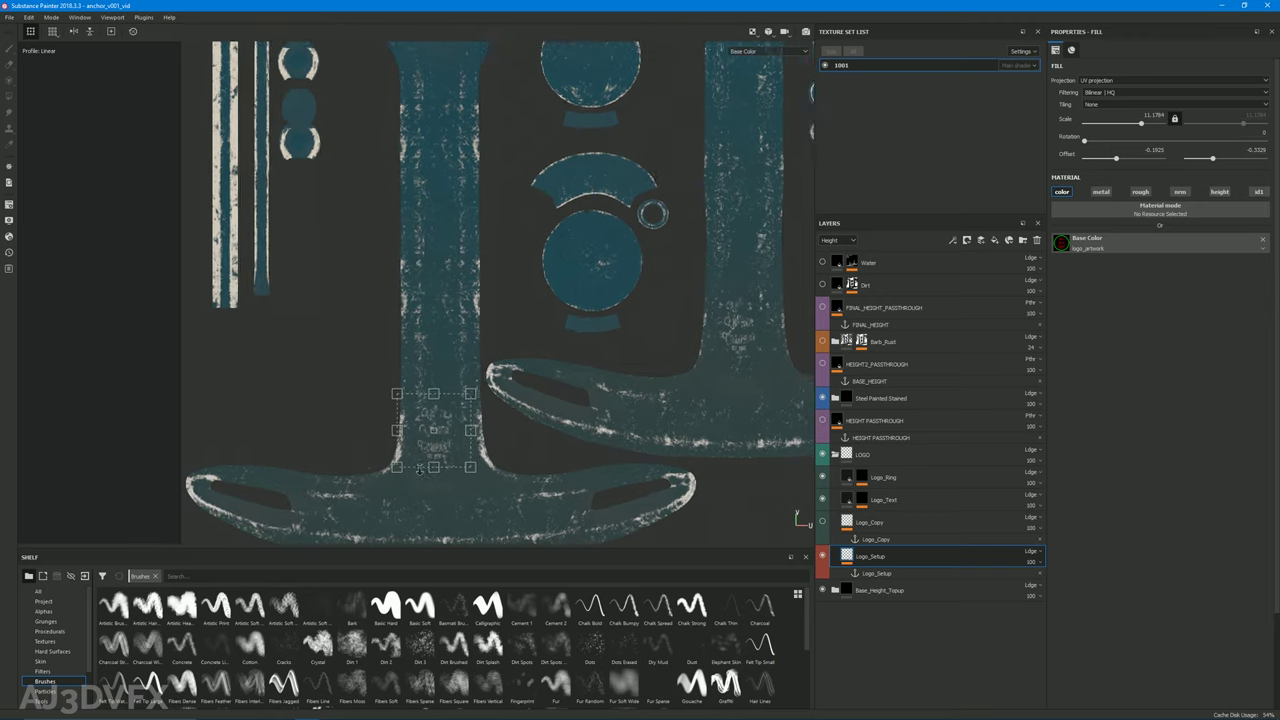
{"action": "scroll", "coordinate": [391, 366], "scroll_direction": "up", "scroll_amount": 1}
{"action": "scroll", "coordinate": [445, 280], "scroll_direction": "up", "scroll_amount": 1}
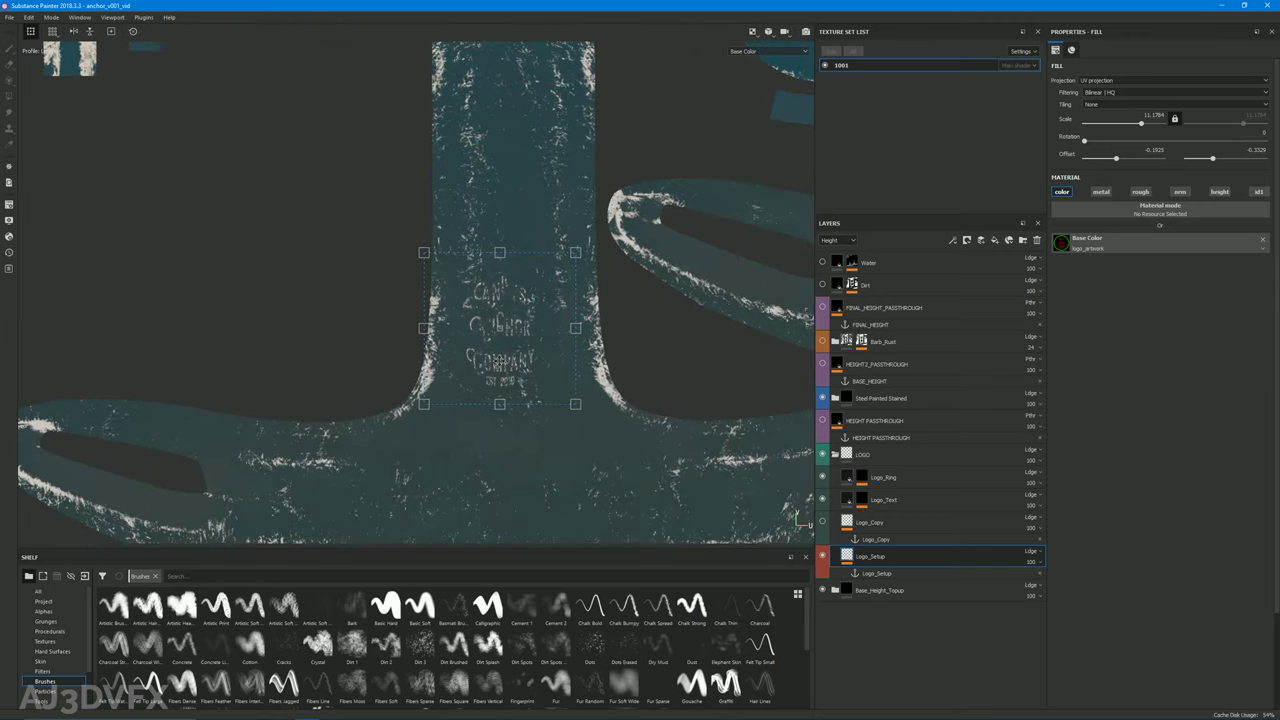
{"action": "left_click_drag", "start_coordinate": [505, 355], "coordinate": [509, 354]}
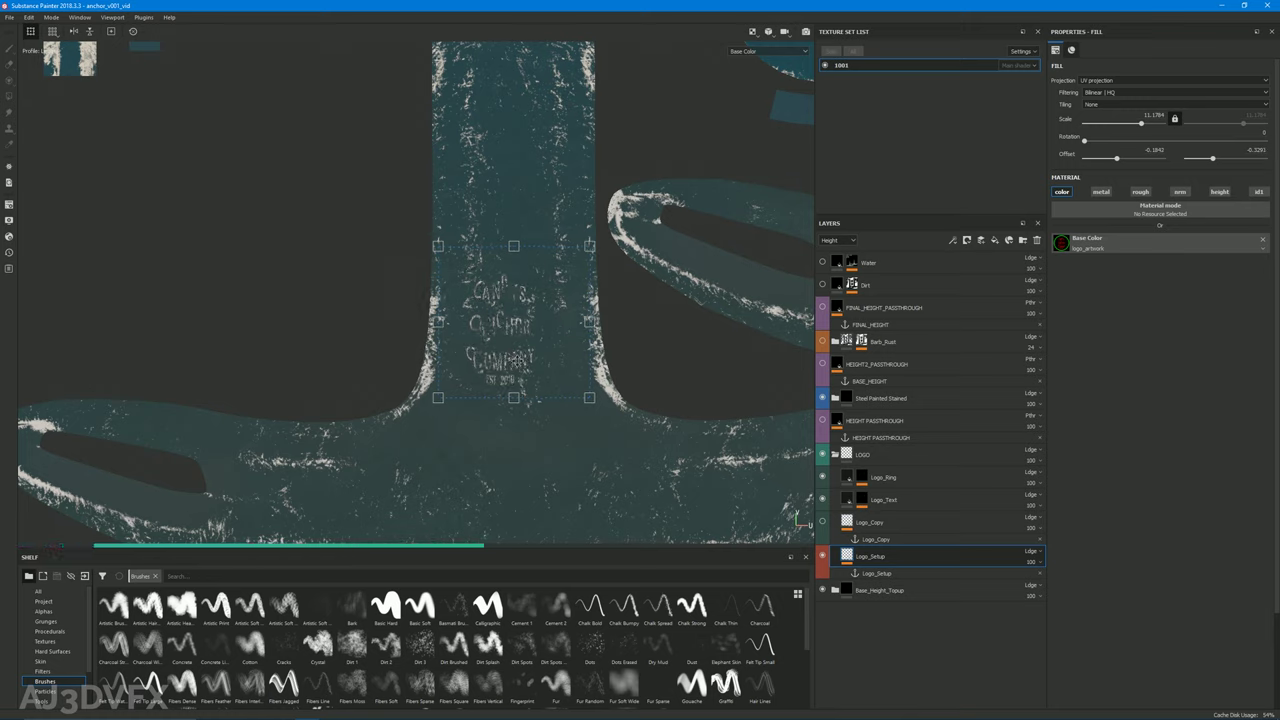
{"action": "mouse_move", "coordinate": [507, 340]}
{"action": "left_mouse_down"}
{"action": "mouse_move", "coordinate": [516, 345]}
{"action": "mouse_move", "coordinate": [512, 322]}
{"action": "left_mouse_up"}
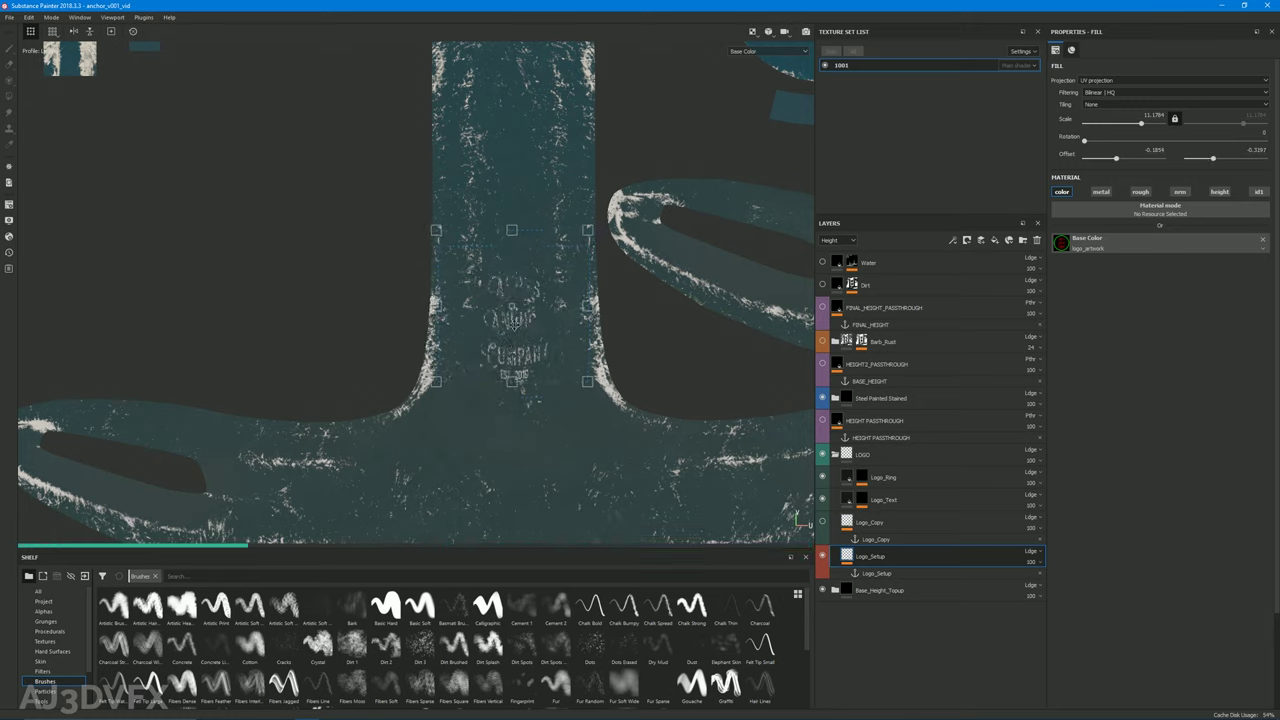
{"action": "left_click_drag", "start_coordinate": [540, 265], "coordinate": [538, 262]}
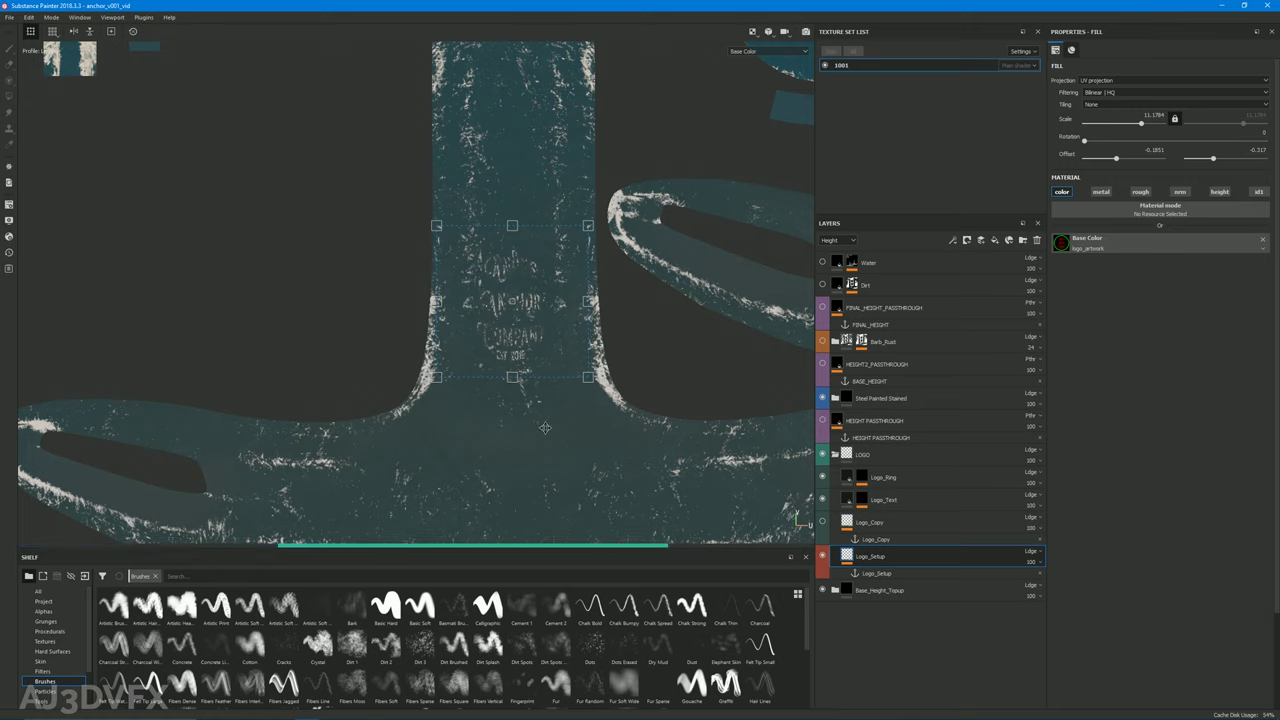
{"action": "left_click_drag", "start_coordinate": [322, 340], "coordinate": [350, 338], "text": "alt"}
Return to the single 3D view and orbit around the stem to inspect the embossed logo
{"action": "key", "text": "F2"}
{"action": "key", "text": "F1"}
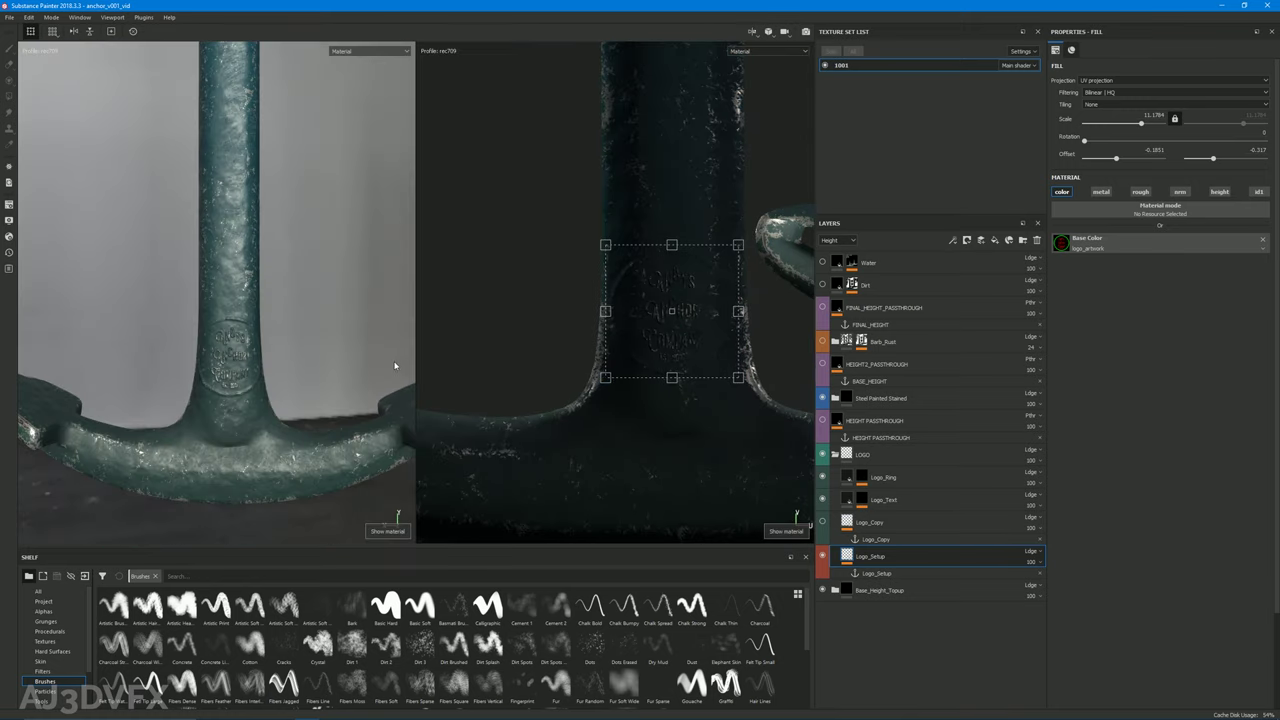
{"action": "key", "text": "F2"}
{"action": "left_click_drag", "start_coordinate": [327, 342], "coordinate": [453, 370], "text": "alt"}
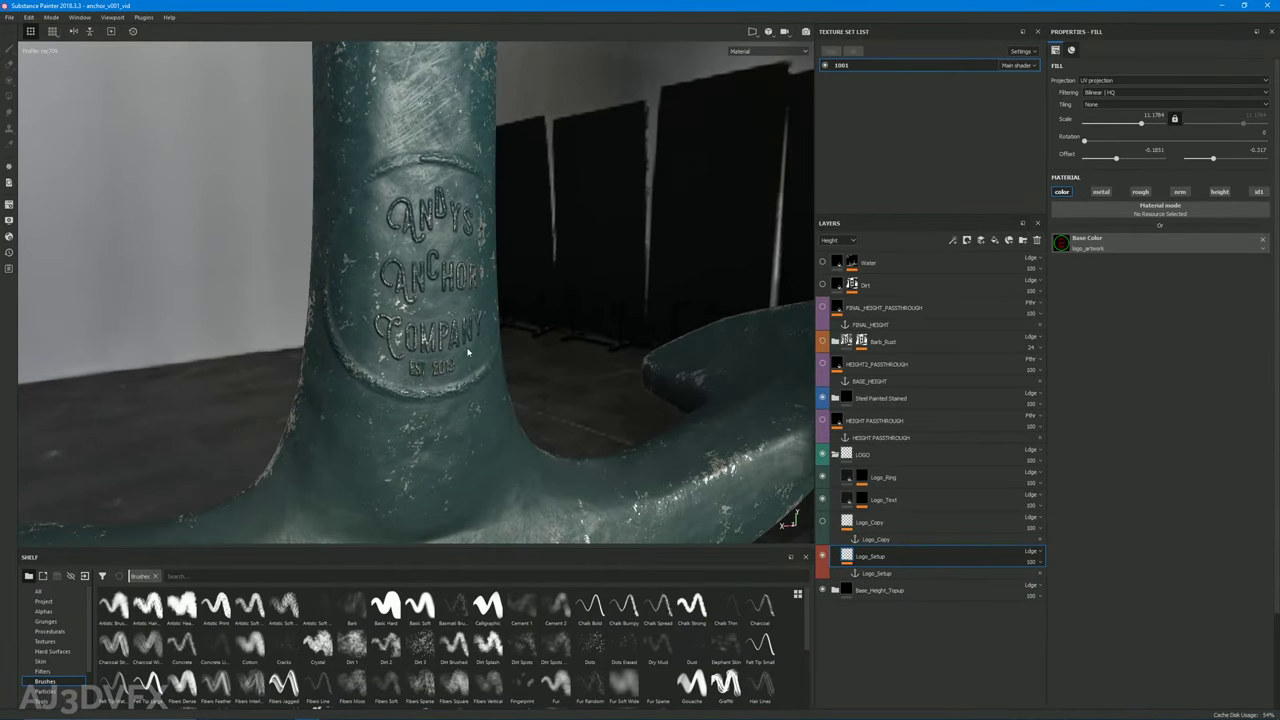
{"action": "left_click_drag", "start_coordinate": [460, 302], "coordinate": [551, 371], "text": "alt"}
{"action": "right_click_drag", "start_coordinate": [551, 371], "coordinate": [64, 317], "text": "alt"}
{"action": "left_click_drag", "start_coordinate": [64, 317], "coordinate": [480, 380], "text": "alt"}
{"action": "right_click_drag", "start_coordinate": [480, 380], "coordinate": [501, 260], "text": "alt"}
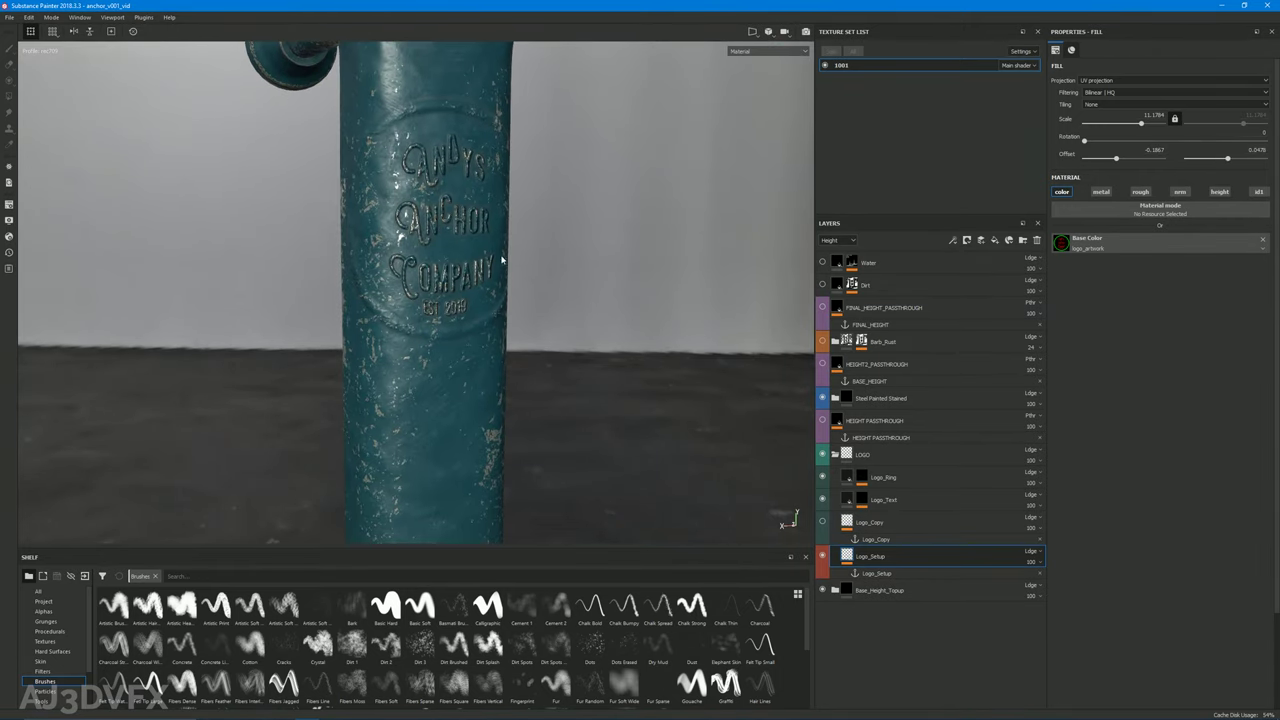
{"action": "left_click_drag", "start_coordinate": [501, 260], "coordinate": [540, 224], "text": "alt"}
{"action": "left_click_drag", "start_coordinate": [592, 351], "coordinate": [483, 374], "text": "alt"}
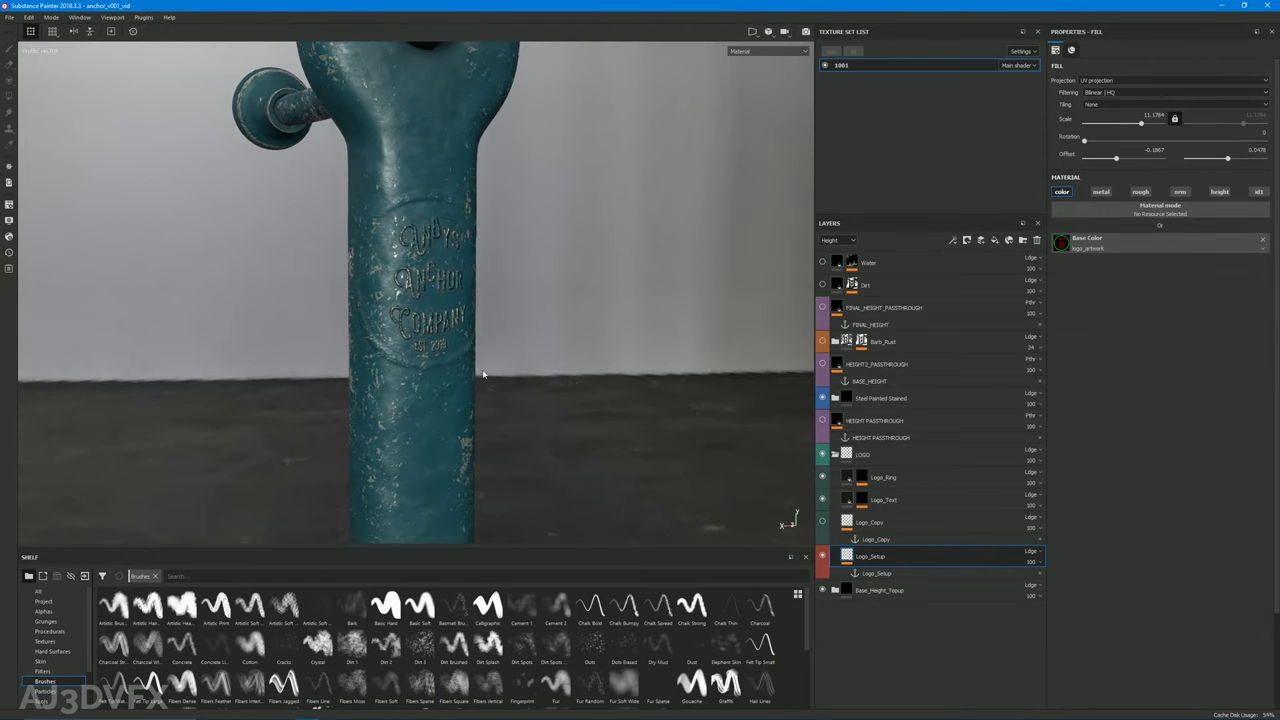
Collapse LOGO and select the Barb_Rust folder, keeping its name
{"action": "left_click", "coordinate": [834, 455]}
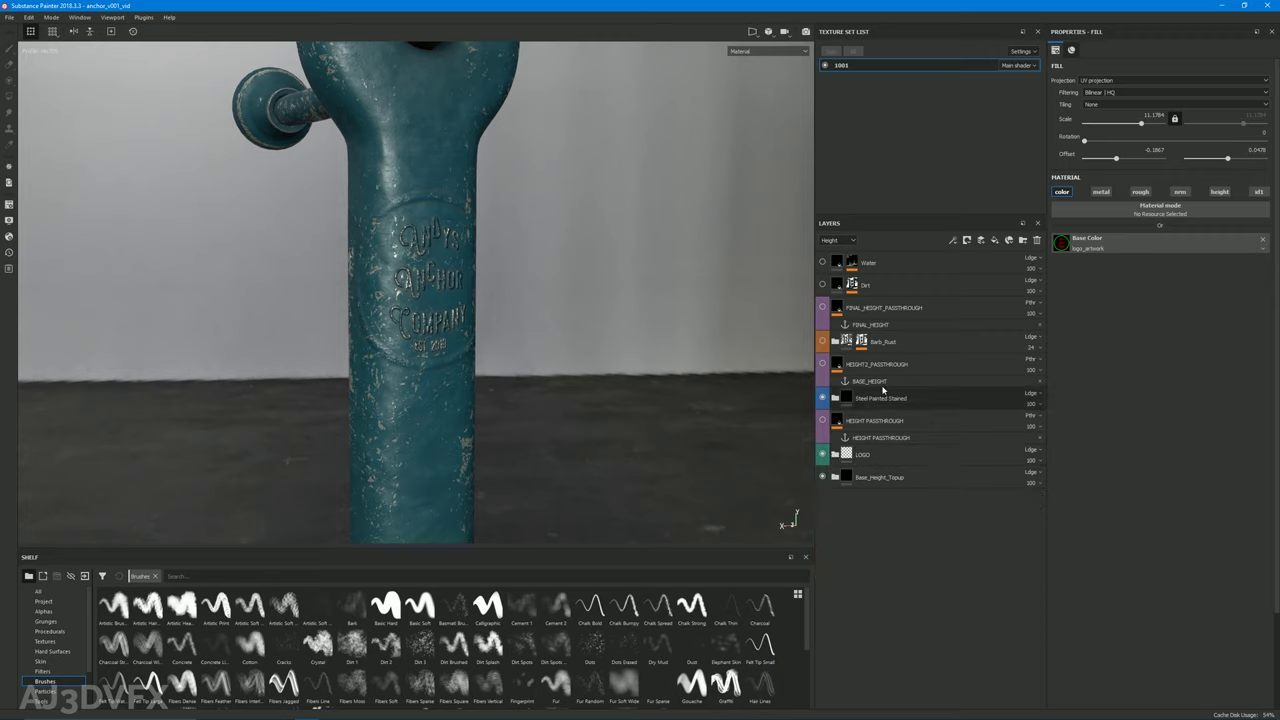
{"action": "double_click", "coordinate": [890, 344]}
{"action": "key", "text": "Return"}
Rotate the view and lighting around the rusted anchor, then expand Barb_Rust's rust sublayers
{"action": "left_click_drag", "start_coordinate": [486, 377], "coordinate": [474, 298], "text": "alt"}
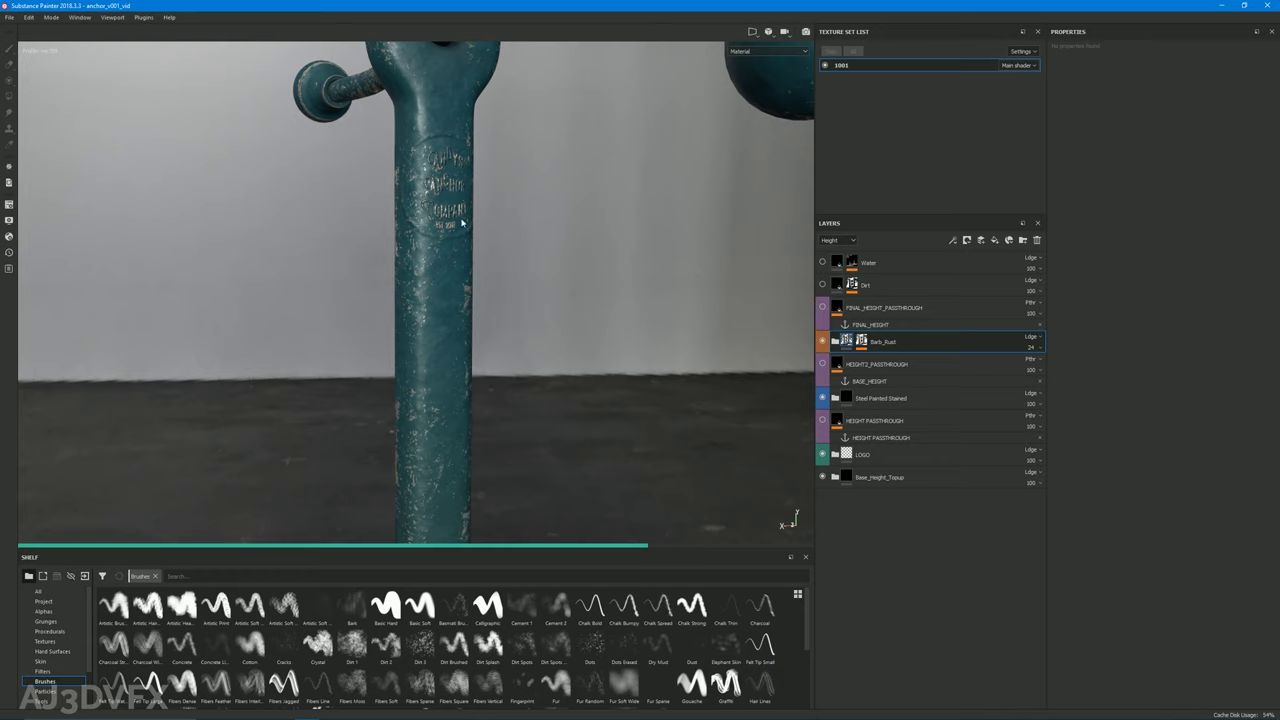
{"action": "left_click_drag", "start_coordinate": [457, 239], "coordinate": [569, 382], "text": "alt"}
{"action": "mouse_move", "coordinate": [569, 382]}
{"action": "right_mouse_down", "text": "shift"}
{"action": "mouse_move", "coordinate": [596, 389]}
{"action": "mouse_move", "coordinate": [570, 386]}
{"action": "right_mouse_up", "text": "shift"}
{"action": "left_click_drag", "start_coordinate": [566, 385], "coordinate": [494, 337], "text": "alt"}
{"action": "left_click_drag", "start_coordinate": [511, 398], "coordinate": [487, 233], "text": "alt"}
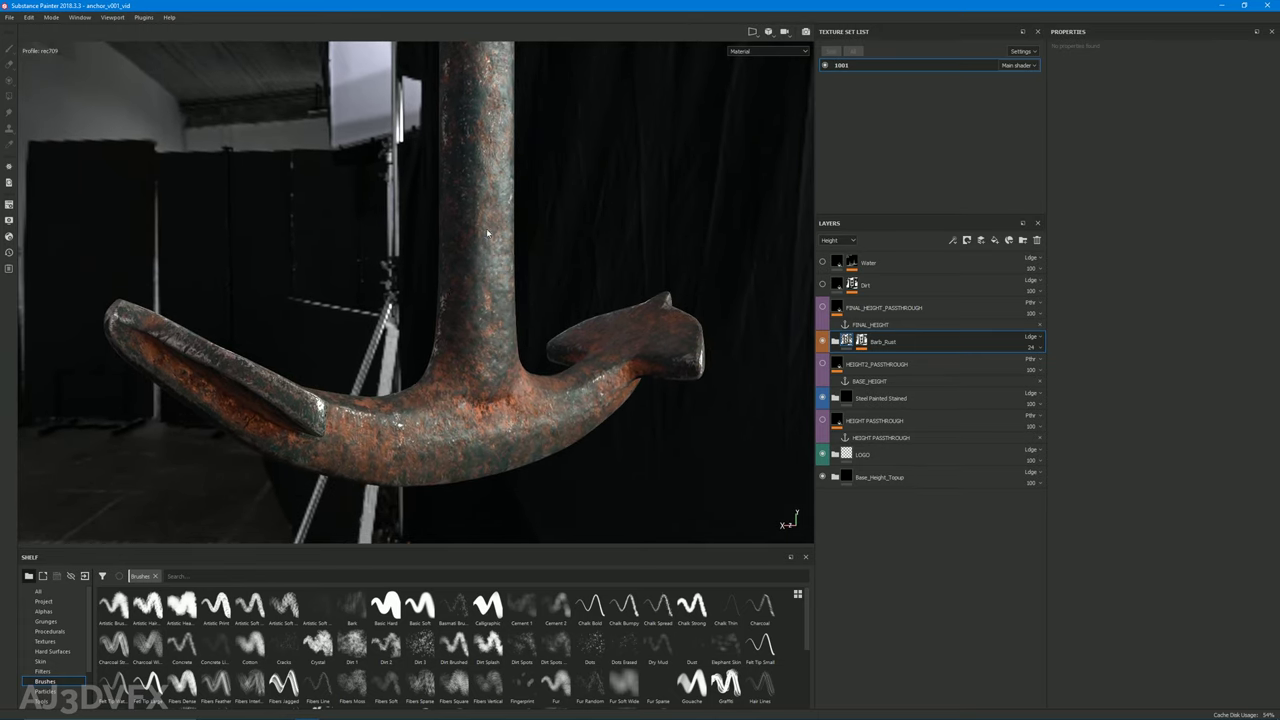
{"action": "left_click_drag", "start_coordinate": [543, 377], "coordinate": [506, 405], "text": "alt"}
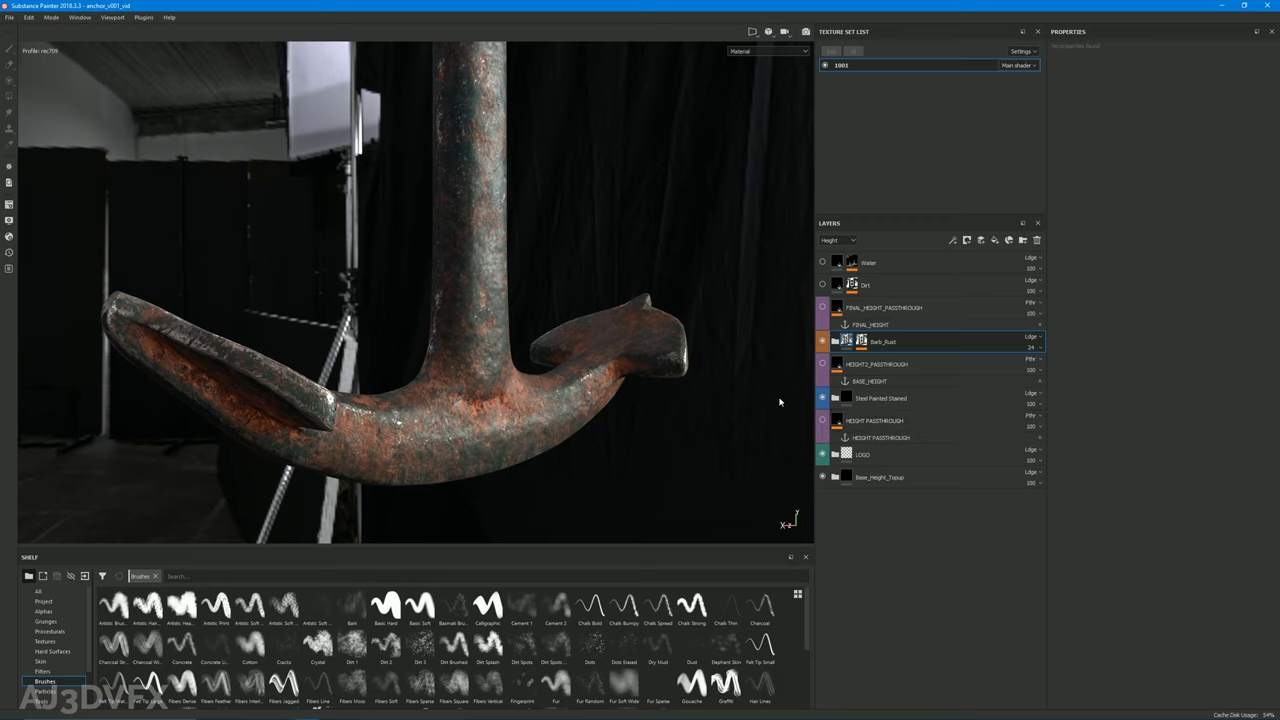
{"action": "left_click", "coordinate": [835, 342]}
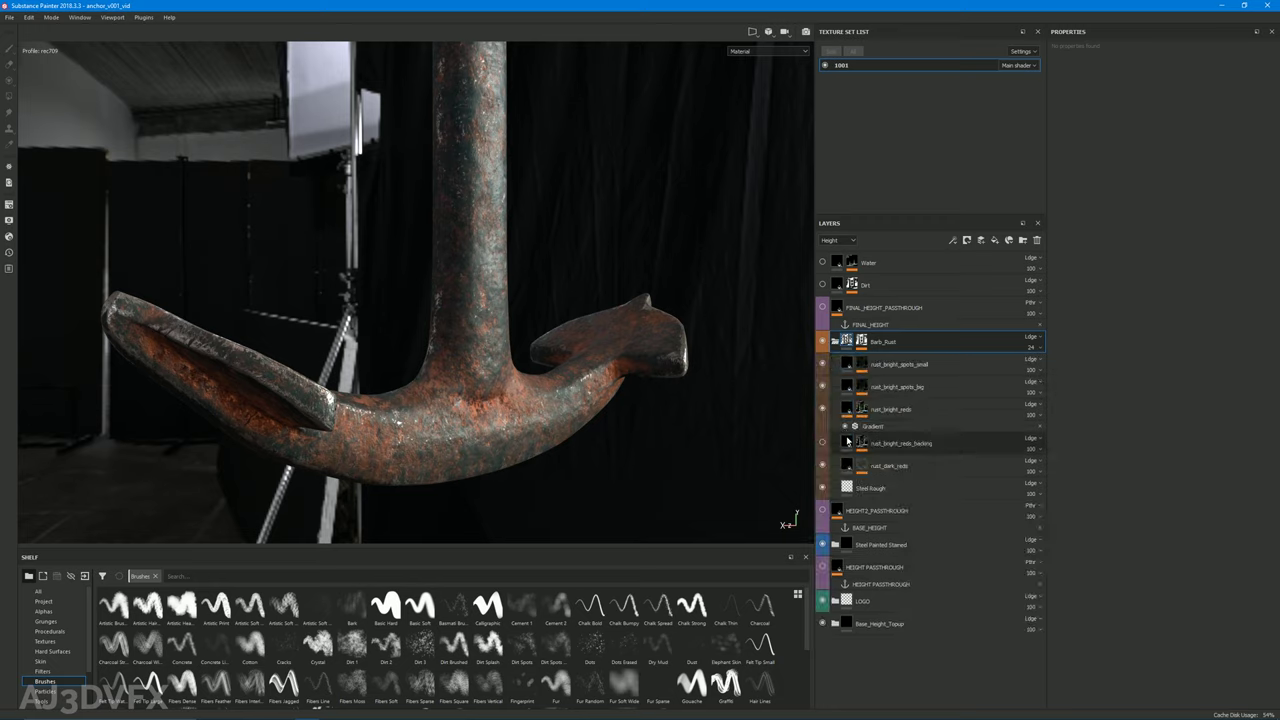
Select the Barb_Rust mask and preview it in mask view, then collapse the folder
{"action": "left_click", "coordinate": [860, 343]}
{"action": "left_click_drag", "start_coordinate": [400, 290], "coordinate": [435, 300], "text": "alt"}
{"action": "key", "text": "m"}
{"action": "left_click", "coordinate": [836, 341]}
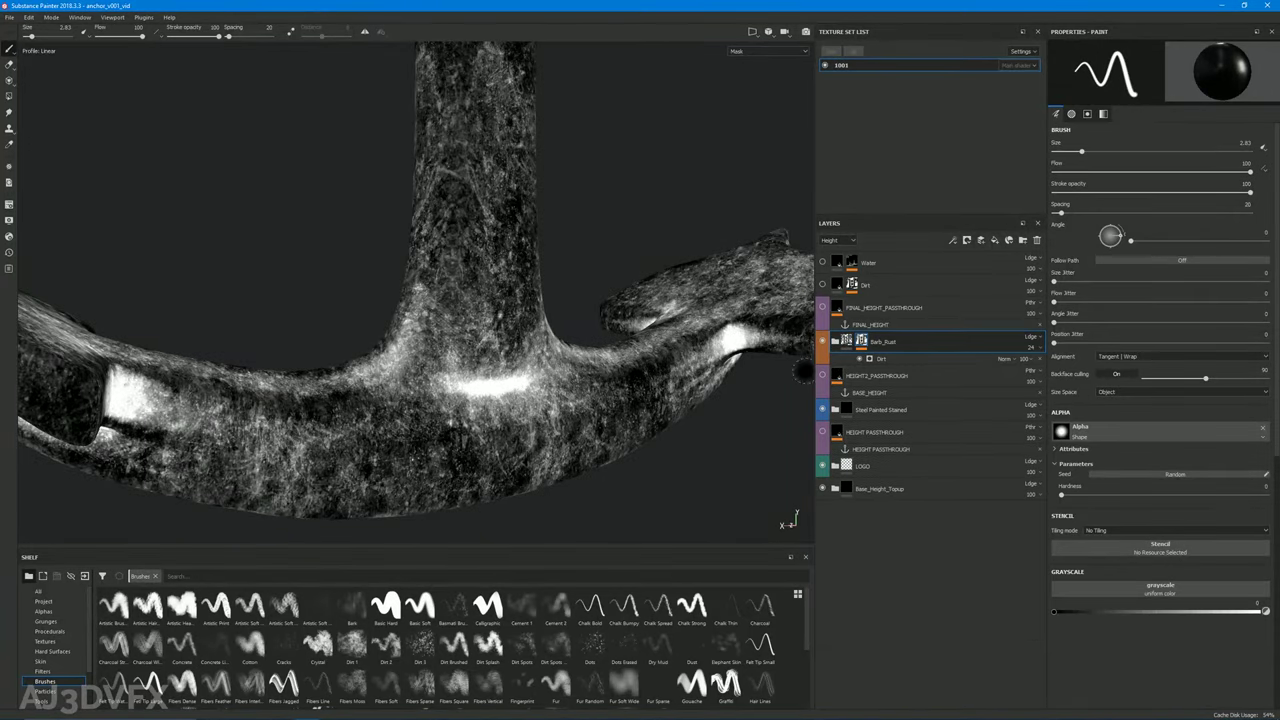
{"action": "left_click_drag", "start_coordinate": [500, 360], "coordinate": [154, 358], "text": "alt"}
{"action": "key", "text": "m"}
Orbit around the anchor, then open Barb_Rust's Dirt generator showing Dirt Level 0.75
{"action": "middle_click_drag", "start_coordinate": [474, 200], "coordinate": [581, 376], "text": "alt"}
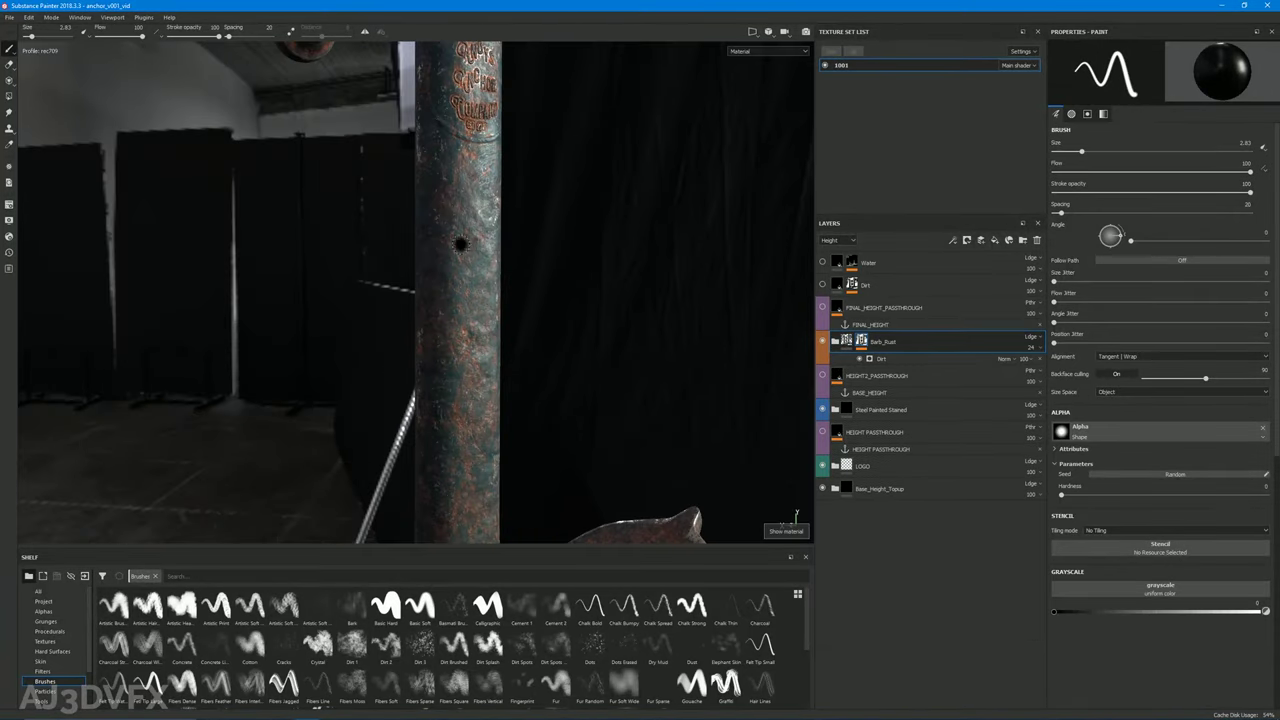
{"action": "left_click_drag", "start_coordinate": [581, 376], "coordinate": [334, 307], "text": "alt"}
{"action": "scroll", "coordinate": [488, 349], "scroll_direction": "up", "scroll_amount": 3}
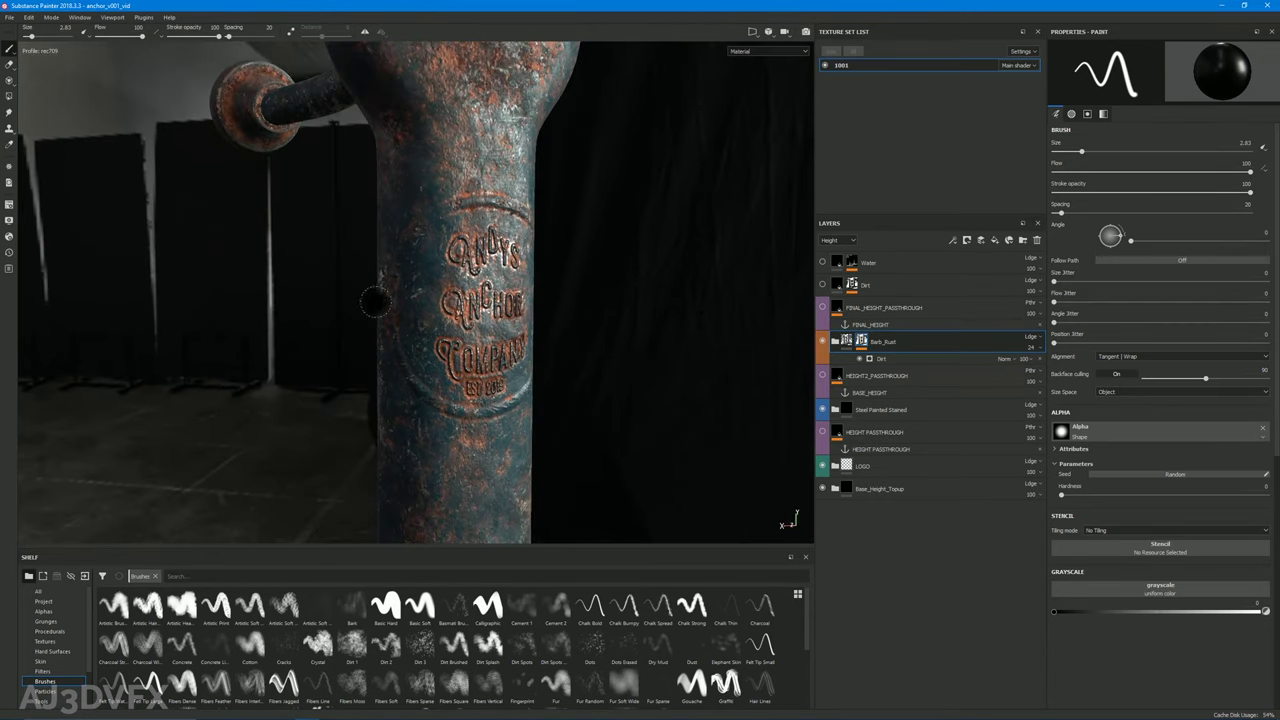
{"action": "left_click_drag", "start_coordinate": [437, 300], "coordinate": [405, 360], "text": "alt"}
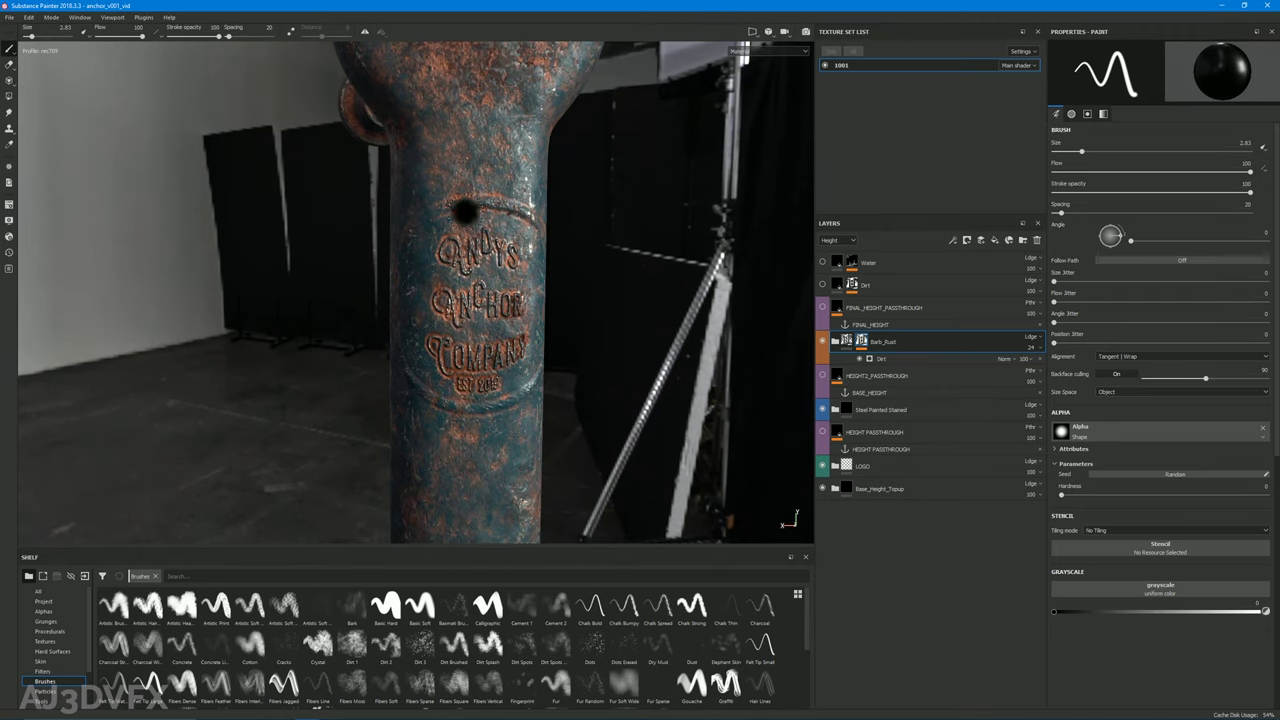
{"action": "left_click_drag", "start_coordinate": [495, 408], "coordinate": [520, 395], "text": "alt"}
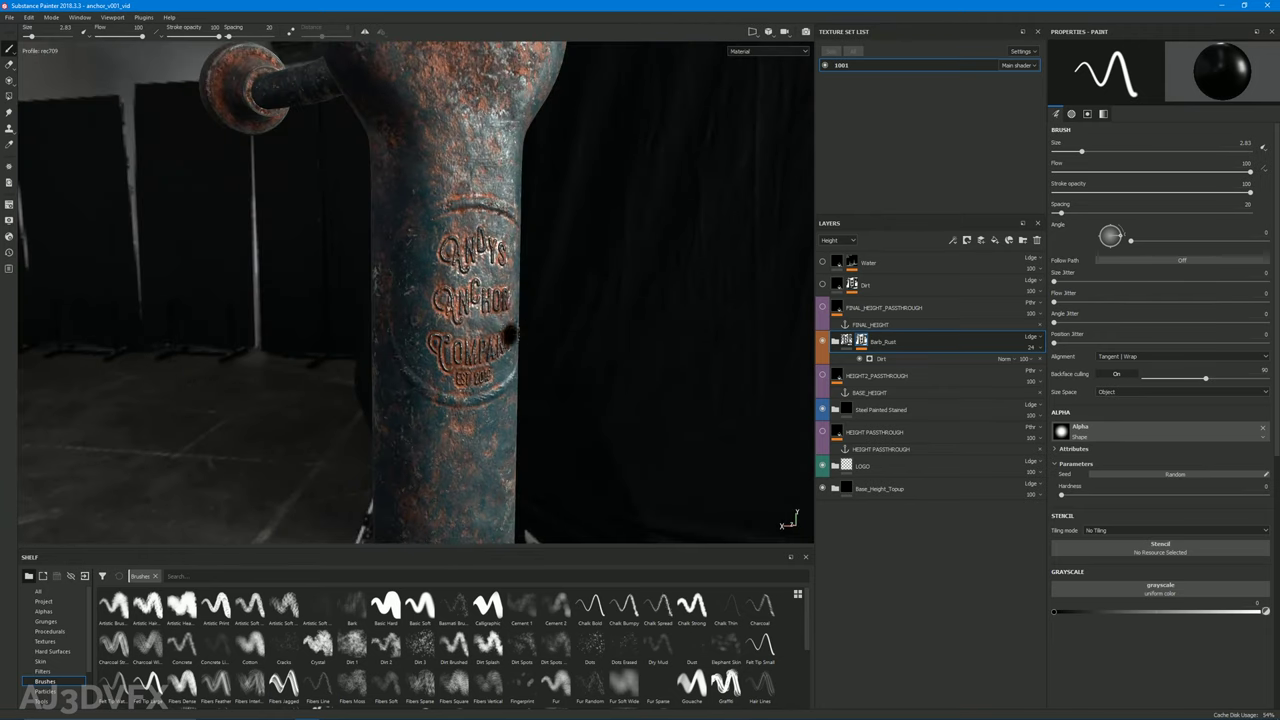
{"action": "left_click_drag", "start_coordinate": [467, 428], "coordinate": [315, 398], "text": "alt"}
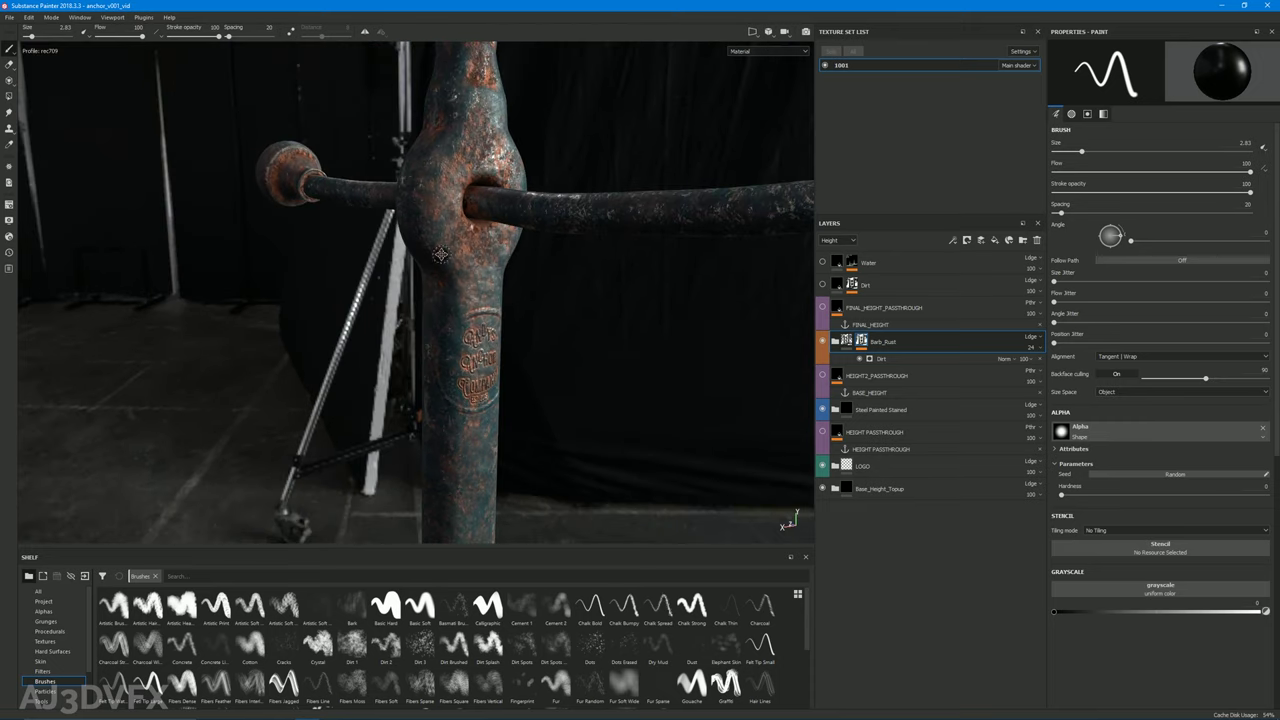
{"action": "left_click_drag", "start_coordinate": [440, 255], "coordinate": [478, 260], "text": "alt"}
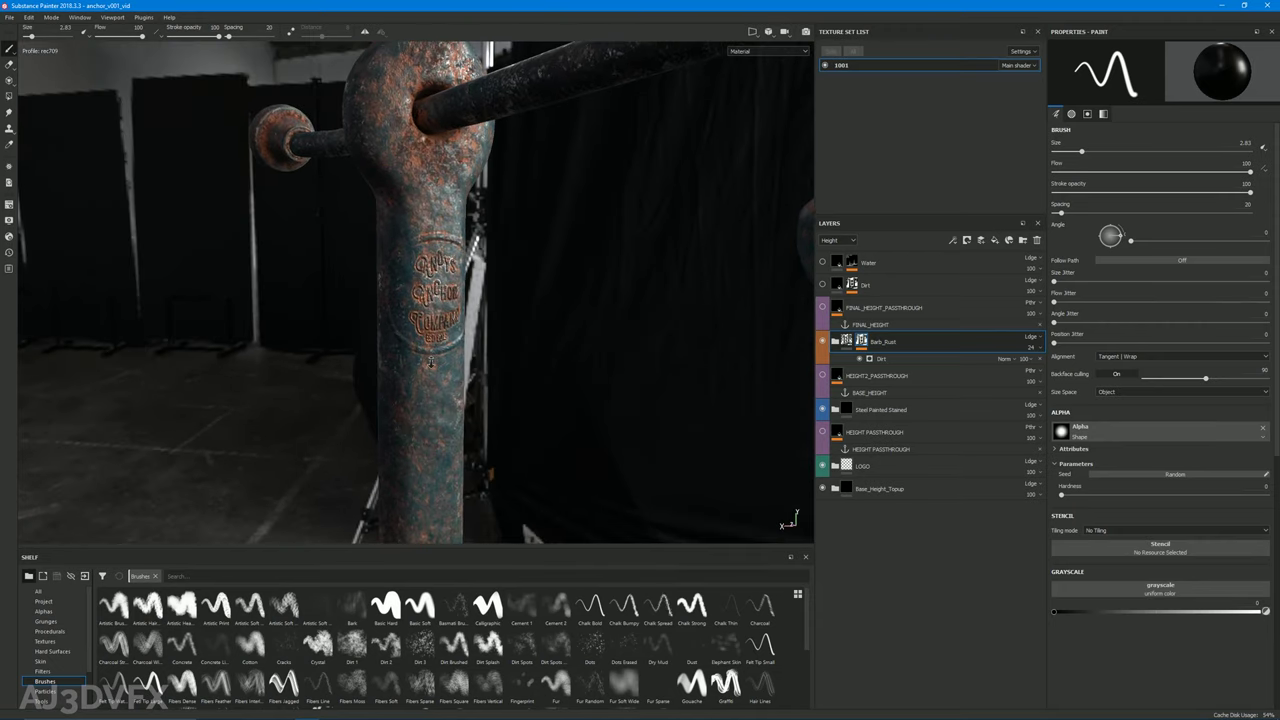
{"action": "left_click", "coordinate": [898, 360]}
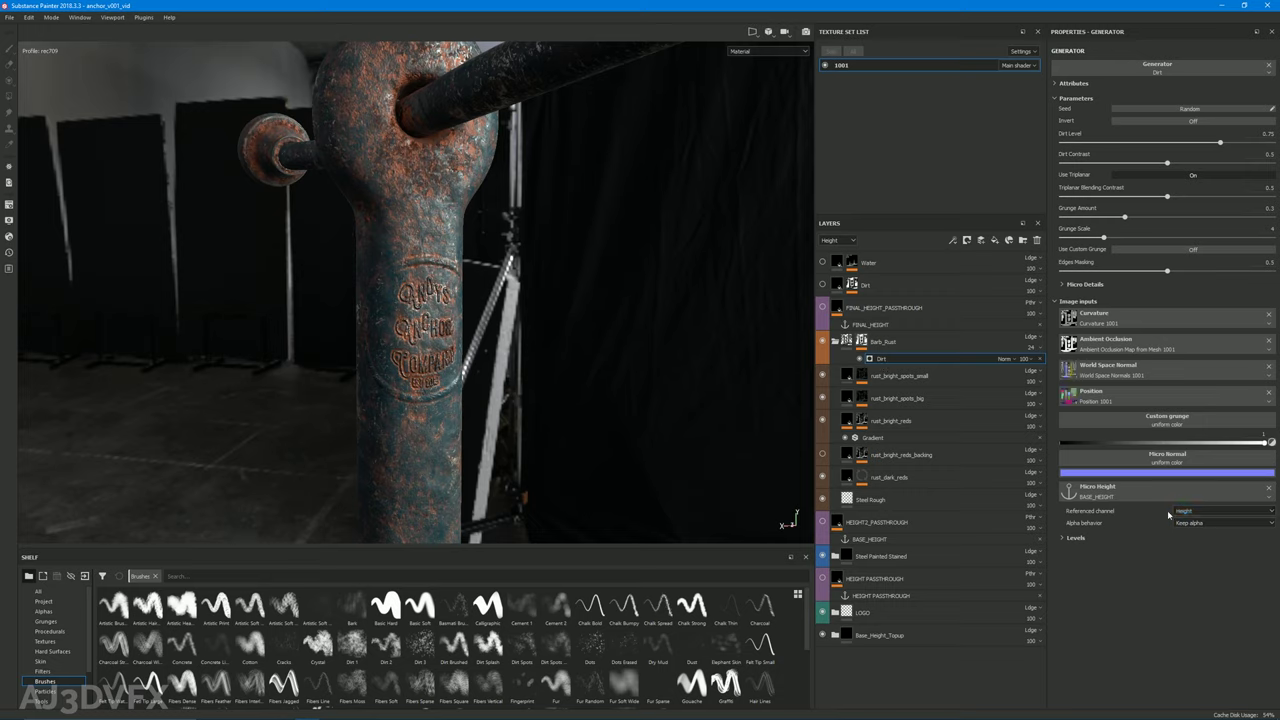
Compare the Dirt generator's Micro Height off and on over the engraving, leaving it on
{"action": "left_click", "coordinate": [1083, 285]}
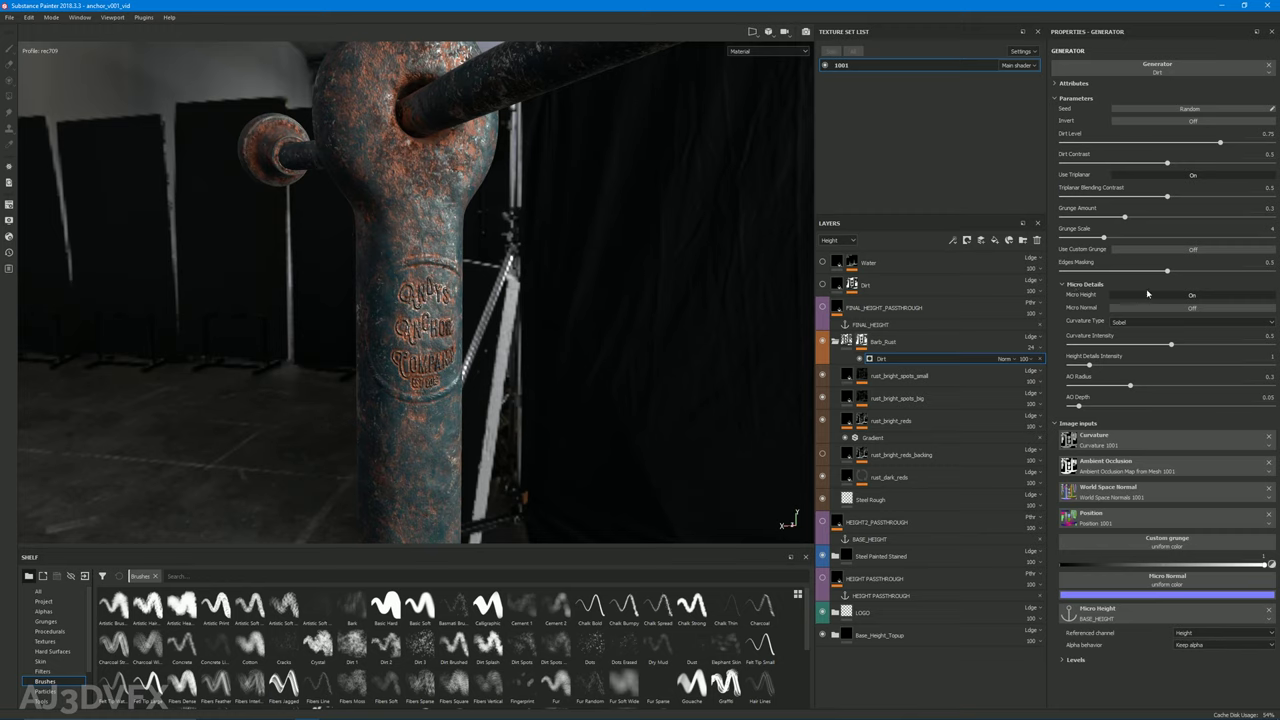
{"action": "left_click", "coordinate": [1193, 298]}
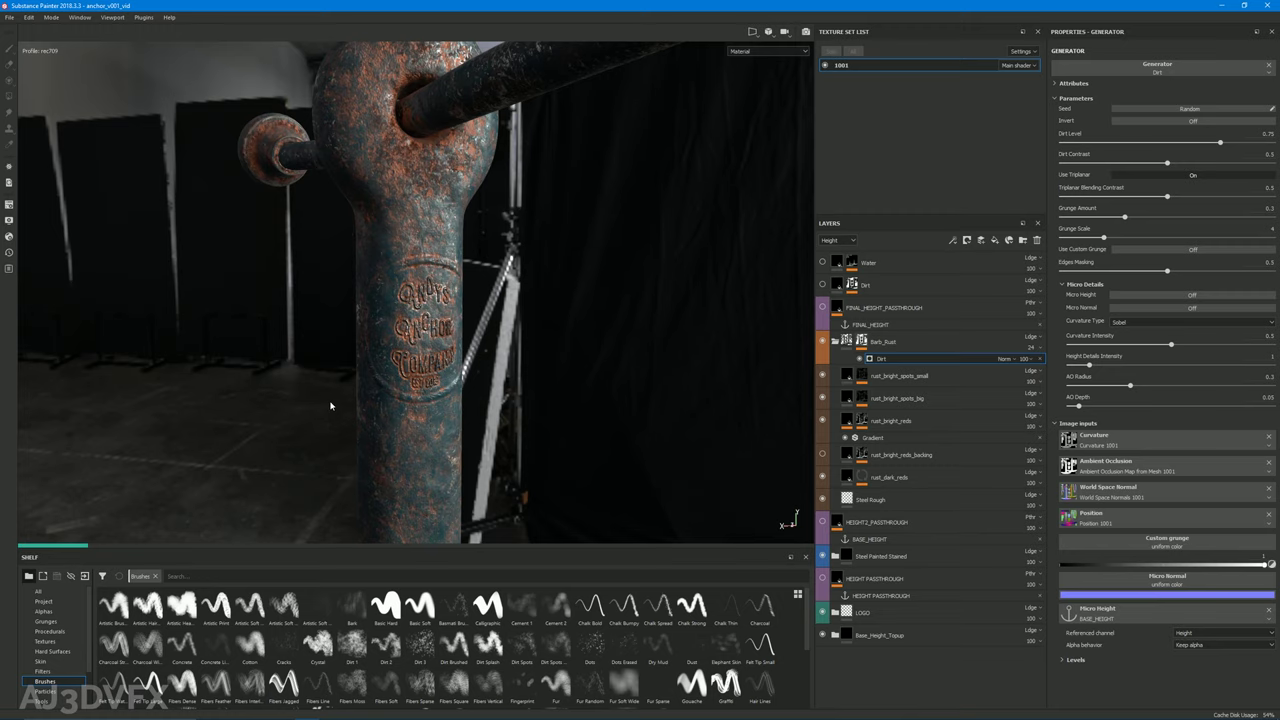
{"action": "left_click_drag", "start_coordinate": [480, 340], "coordinate": [462, 317], "text": "alt"}
{"action": "scroll", "coordinate": [583, 317], "scroll_direction": "up", "scroll_amount": 5}
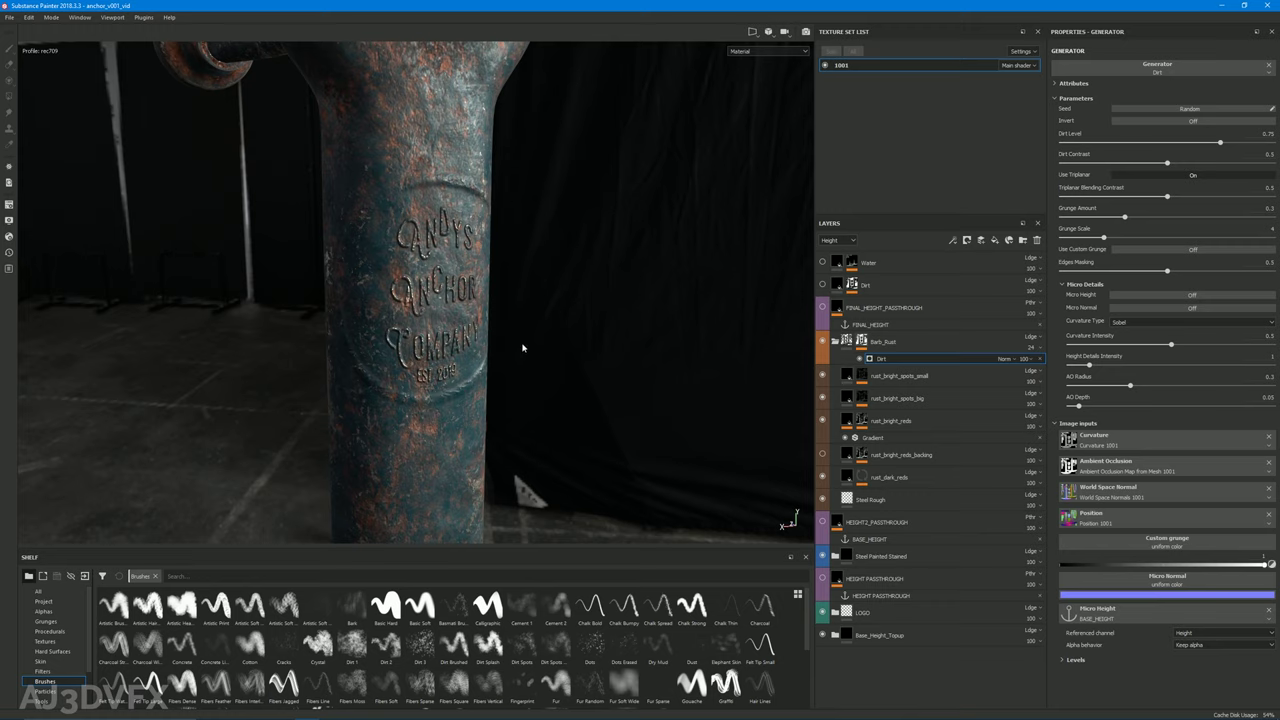
{"action": "left_click", "coordinate": [1165, 299]}
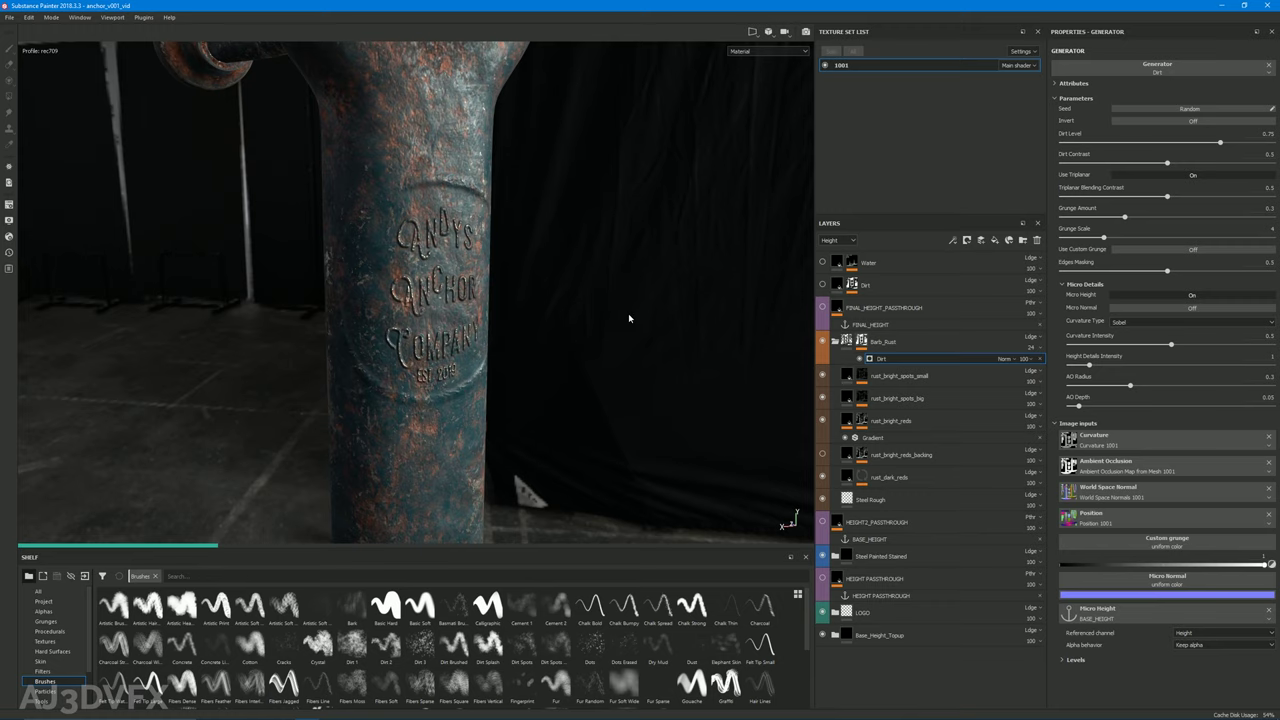
Check the crown and flukes, then collapse the Barb_Rust folder
{"action": "left_click_drag", "start_coordinate": [523, 357], "coordinate": [376, 428], "text": "alt"}
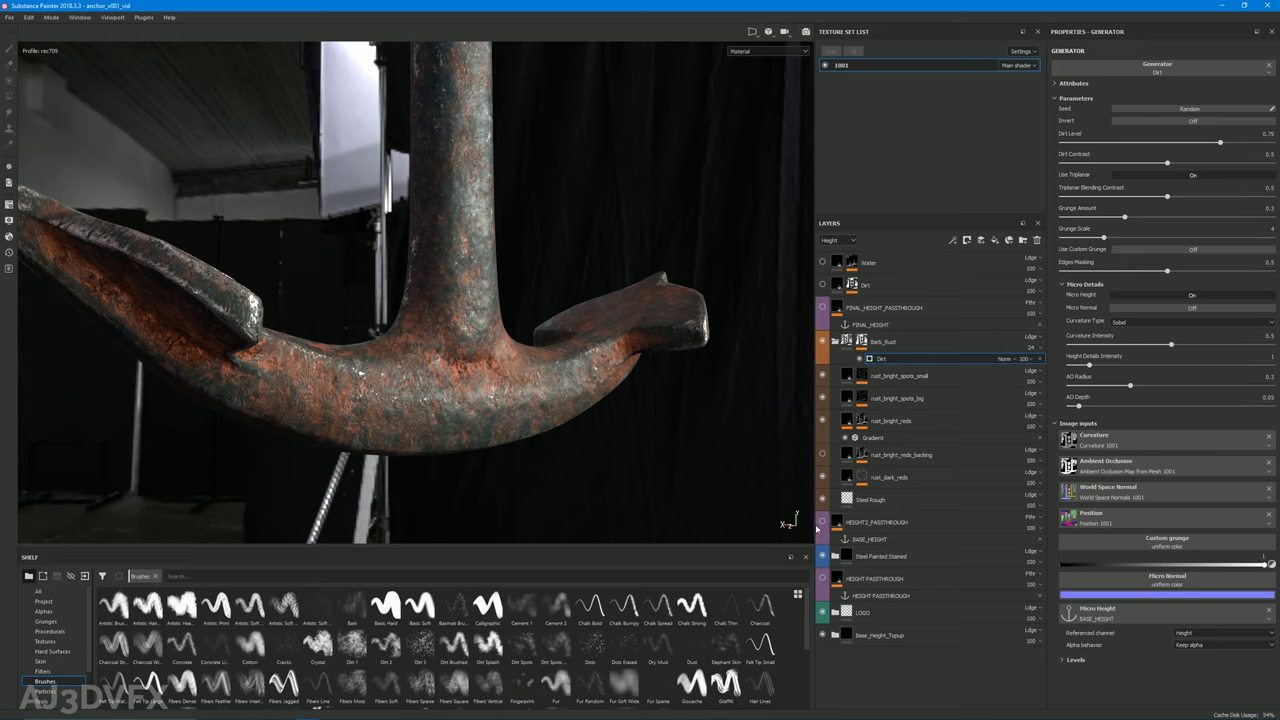
{"action": "left_click_drag", "start_coordinate": [445, 432], "coordinate": [530, 386], "text": "alt"}
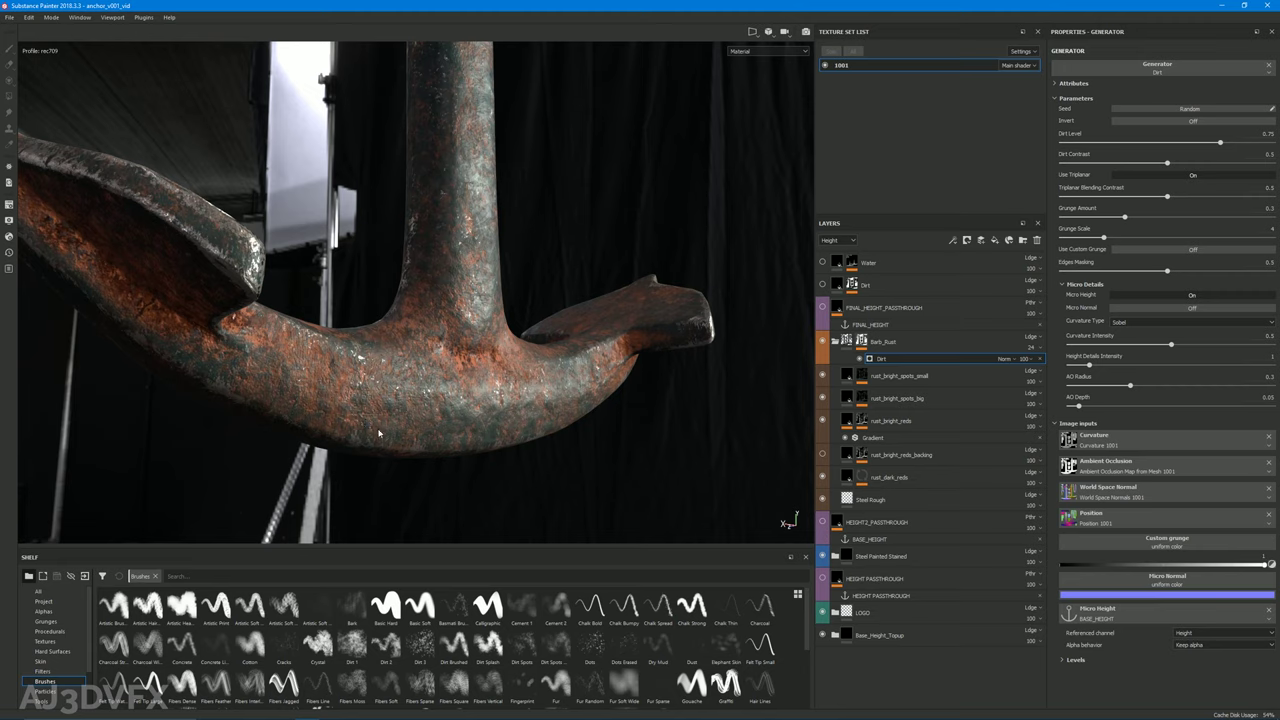
{"action": "left_click", "coordinate": [835, 341]}
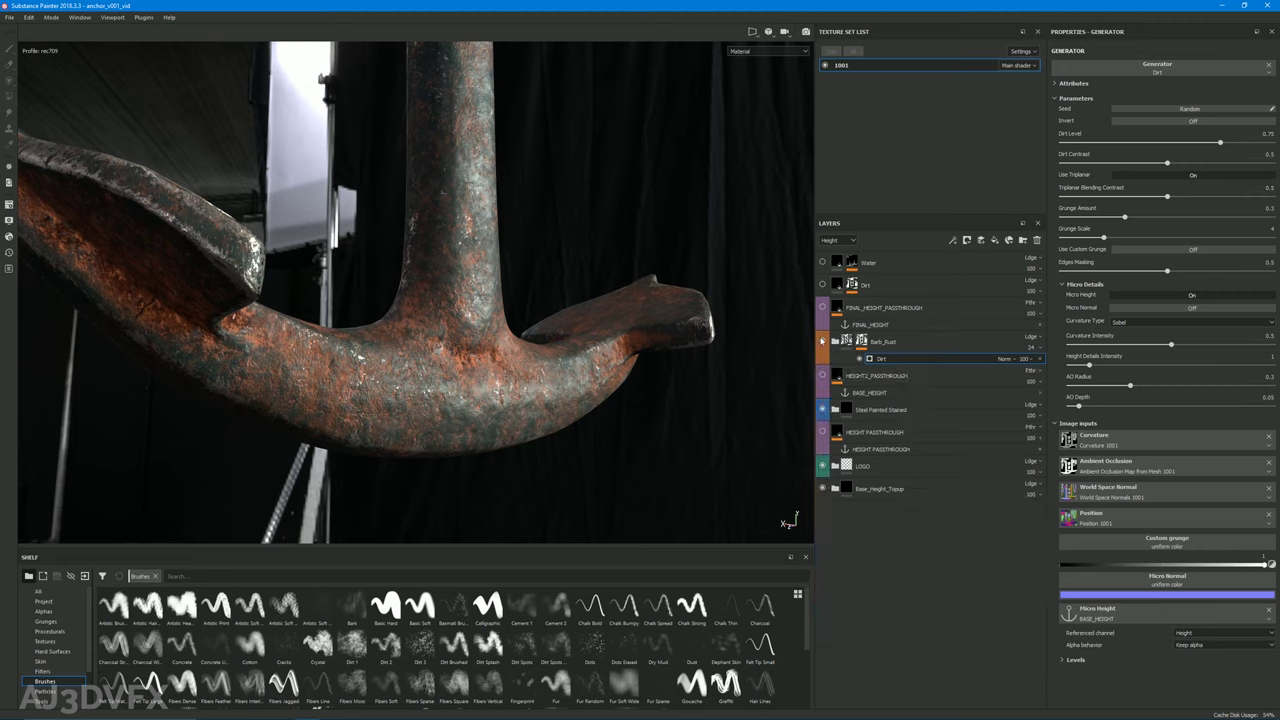
{"action": "left_click", "coordinate": [823, 409]}
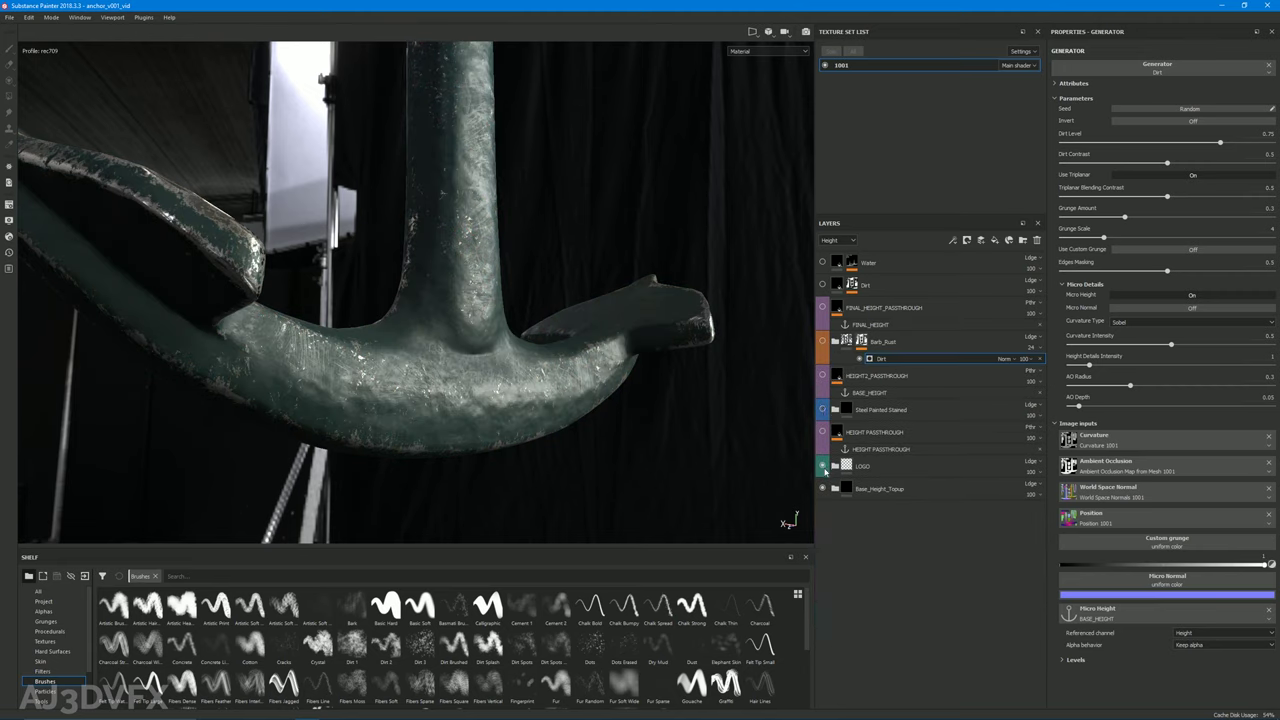
{"action": "left_click", "coordinate": [823, 487]}
{"action": "left_click_drag", "start_coordinate": [436, 293], "coordinate": [742, 455], "text": "alt"}
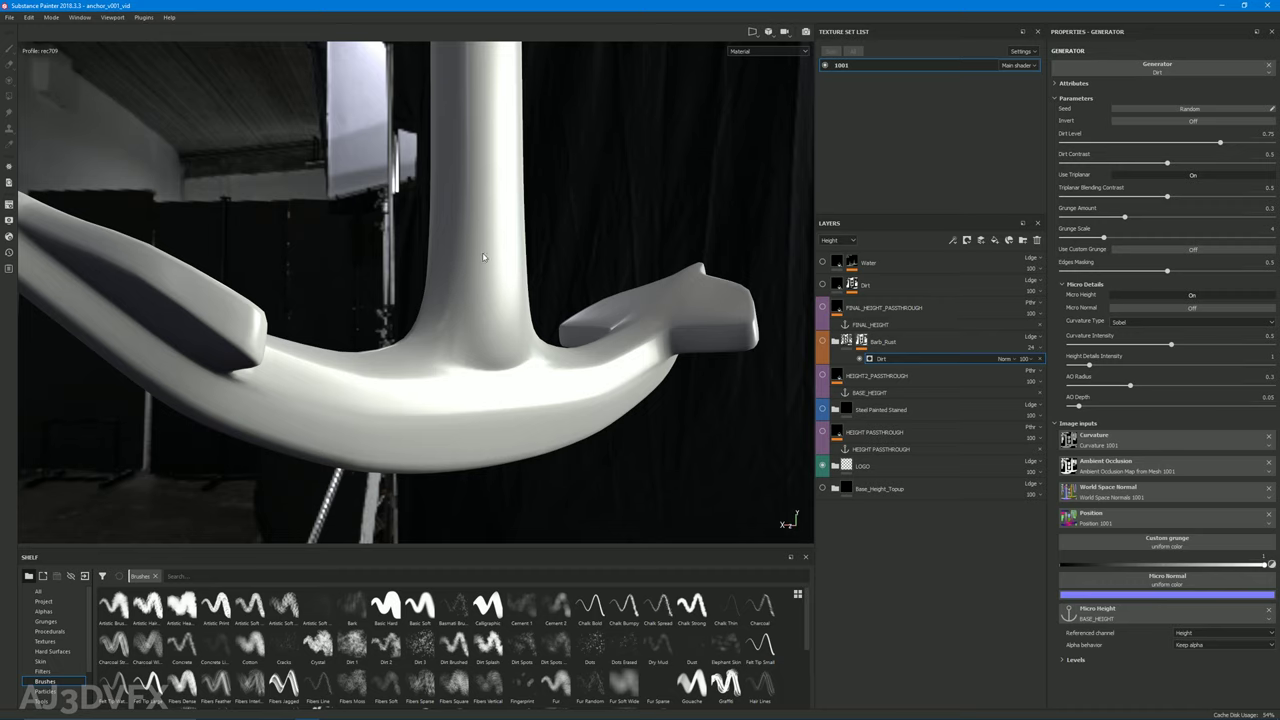
{"action": "mouse_move", "coordinate": [550, 266]}
{"action": "left_mouse_down", "text": "alt"}
{"action": "mouse_move", "coordinate": [470, 300]}
{"action": "mouse_move", "coordinate": [560, 320]}
{"action": "mouse_move", "coordinate": [463, 383]}
{"action": "mouse_move", "coordinate": [480, 360]}
{"action": "left_mouse_up", "text": "alt"}
{"action": "left_click", "coordinate": [822, 410]}
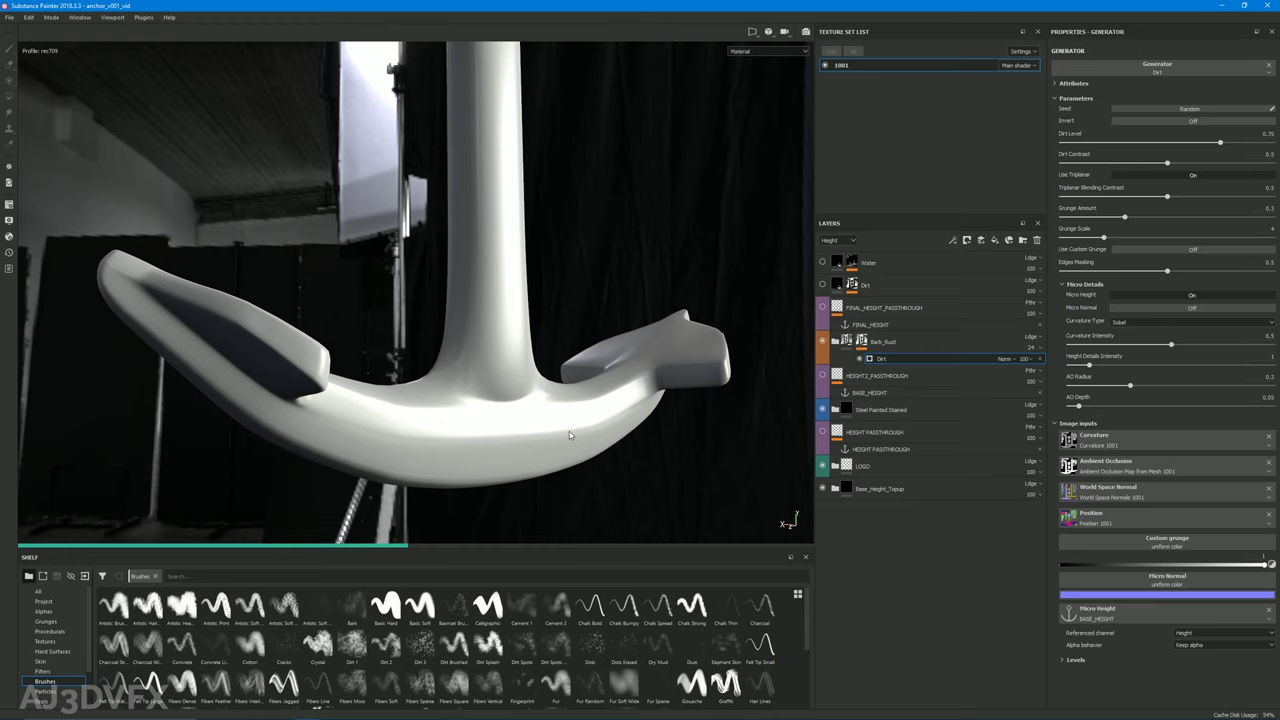
{"action": "mouse_move", "coordinate": [586, 277]}
{"action": "left_mouse_down", "text": "alt"}
{"action": "mouse_move", "coordinate": [602, 290]}
{"action": "mouse_move", "coordinate": [589, 277]}
{"action": "left_mouse_up", "text": "alt"}
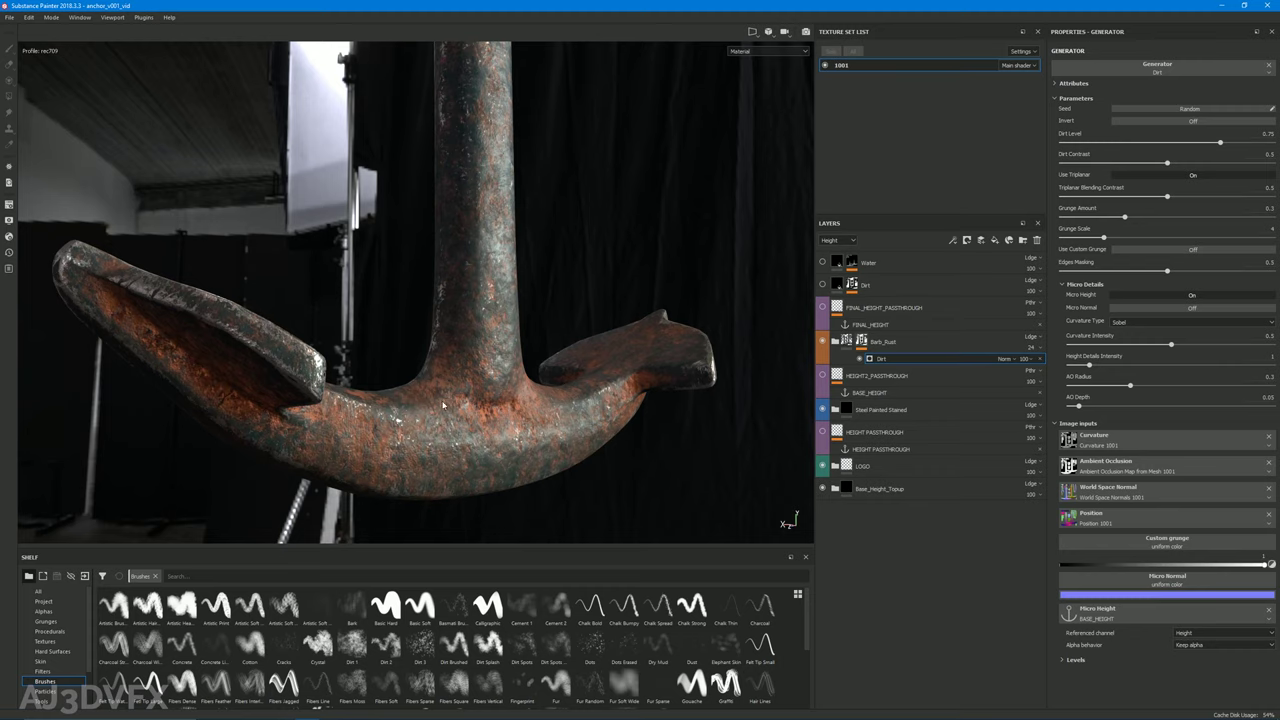
{"action": "left_click_drag", "start_coordinate": [539, 449], "coordinate": [578, 400], "text": "alt"}
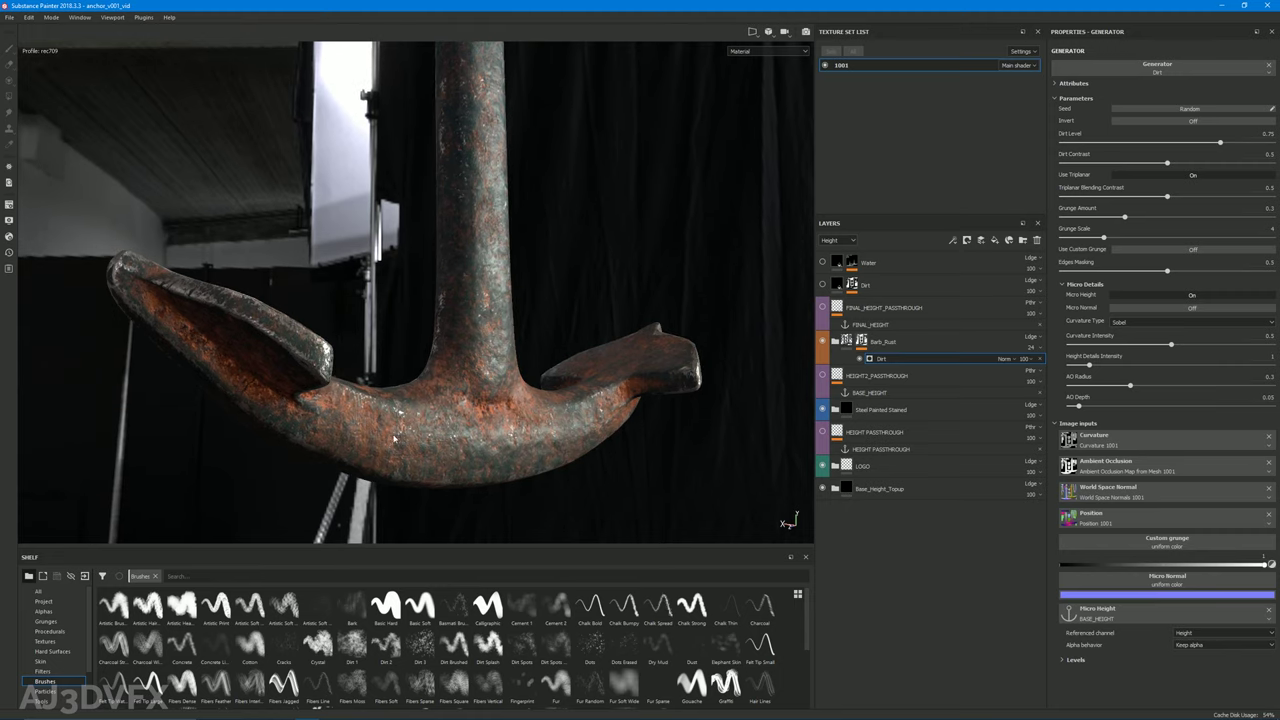
{"action": "left_click_drag", "start_coordinate": [637, 432], "coordinate": [487, 461], "text": "alt"}
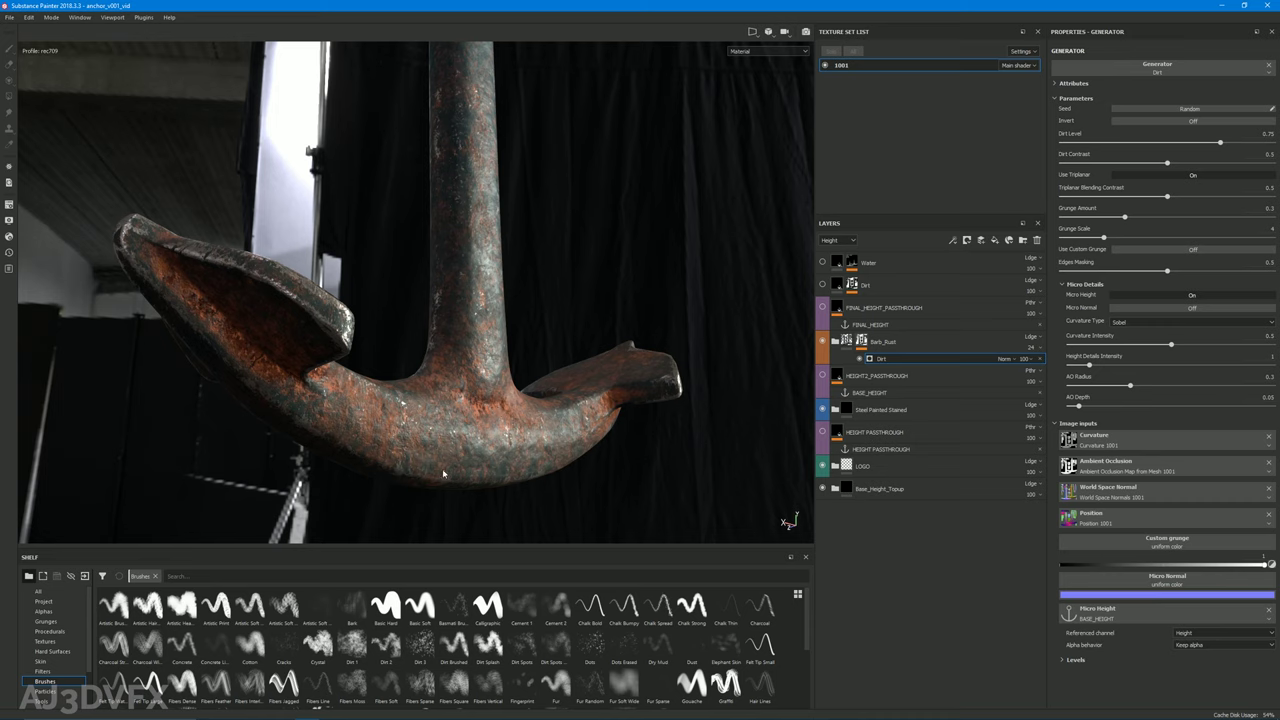
{"action": "right_click_drag", "start_coordinate": [473, 485], "coordinate": [472, 451], "text": "alt"}
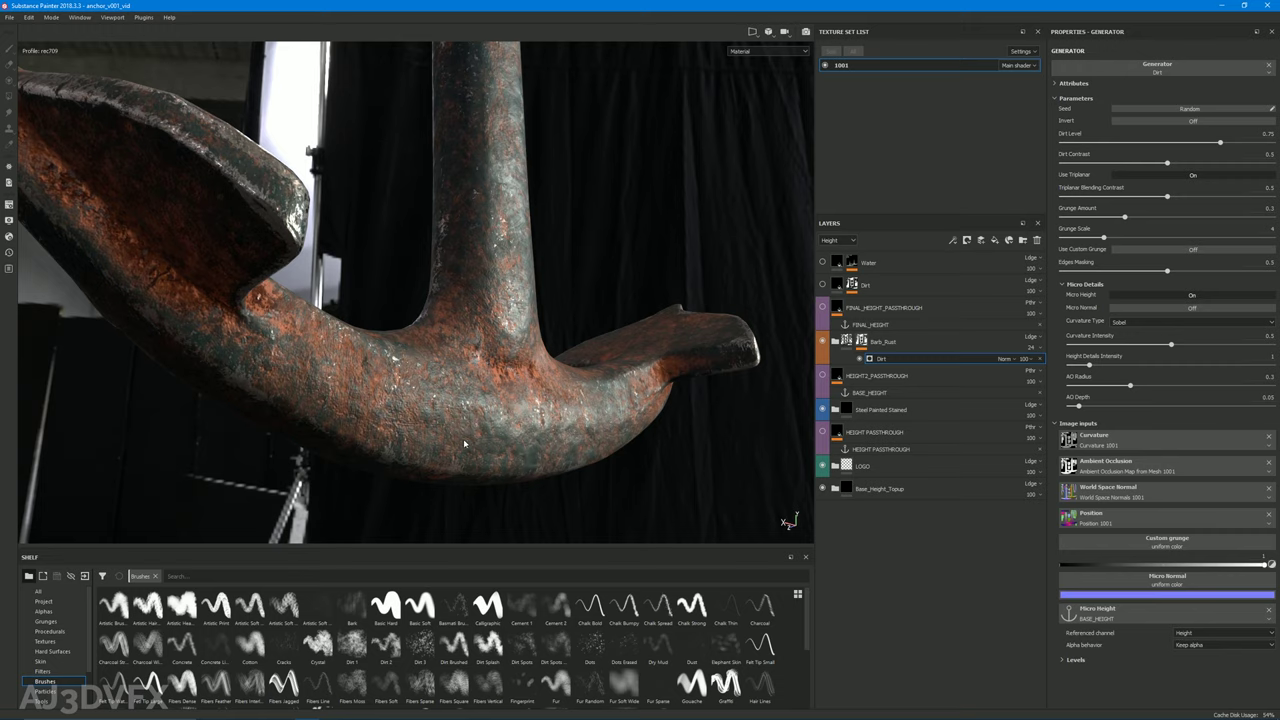
{"action": "left_click_drag", "start_coordinate": [475, 400], "coordinate": [517, 337], "text": "alt"}
{"action": "left_click_drag", "start_coordinate": [599, 364], "coordinate": [564, 404], "text": "alt"}
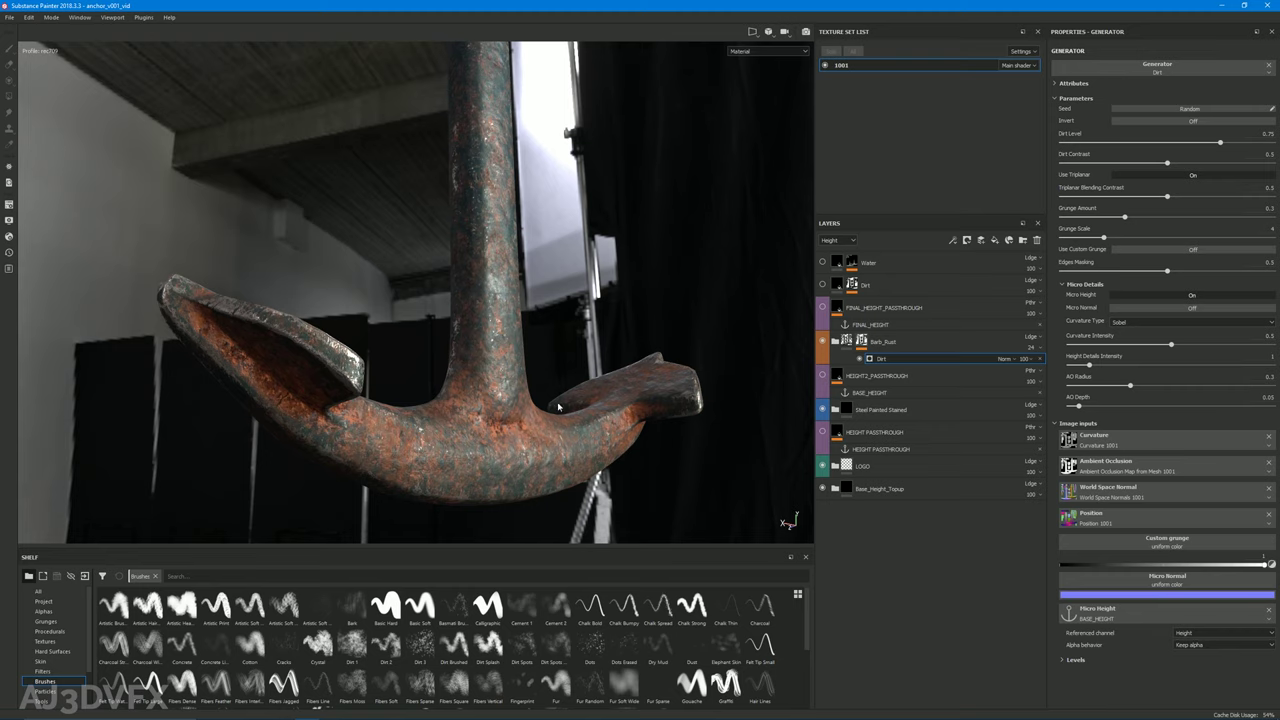
{"action": "left_click", "coordinate": [880, 341]}
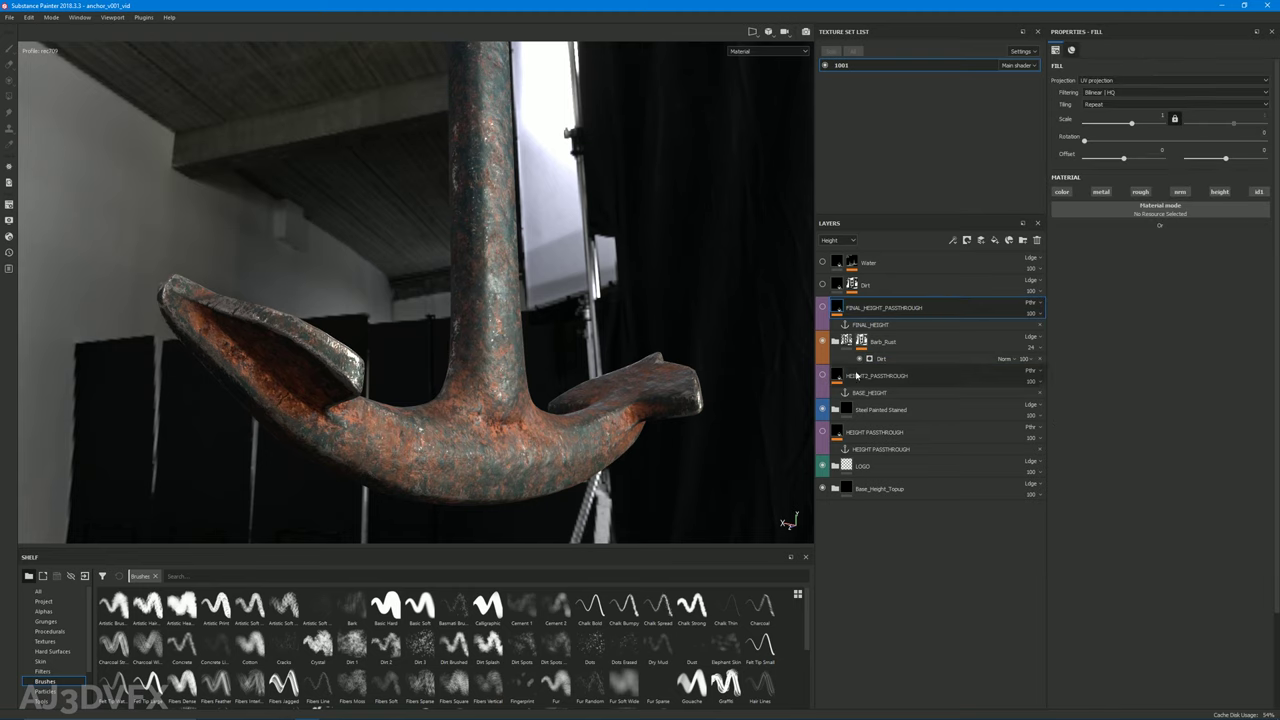
{"action": "left_click", "coordinate": [880, 286]}
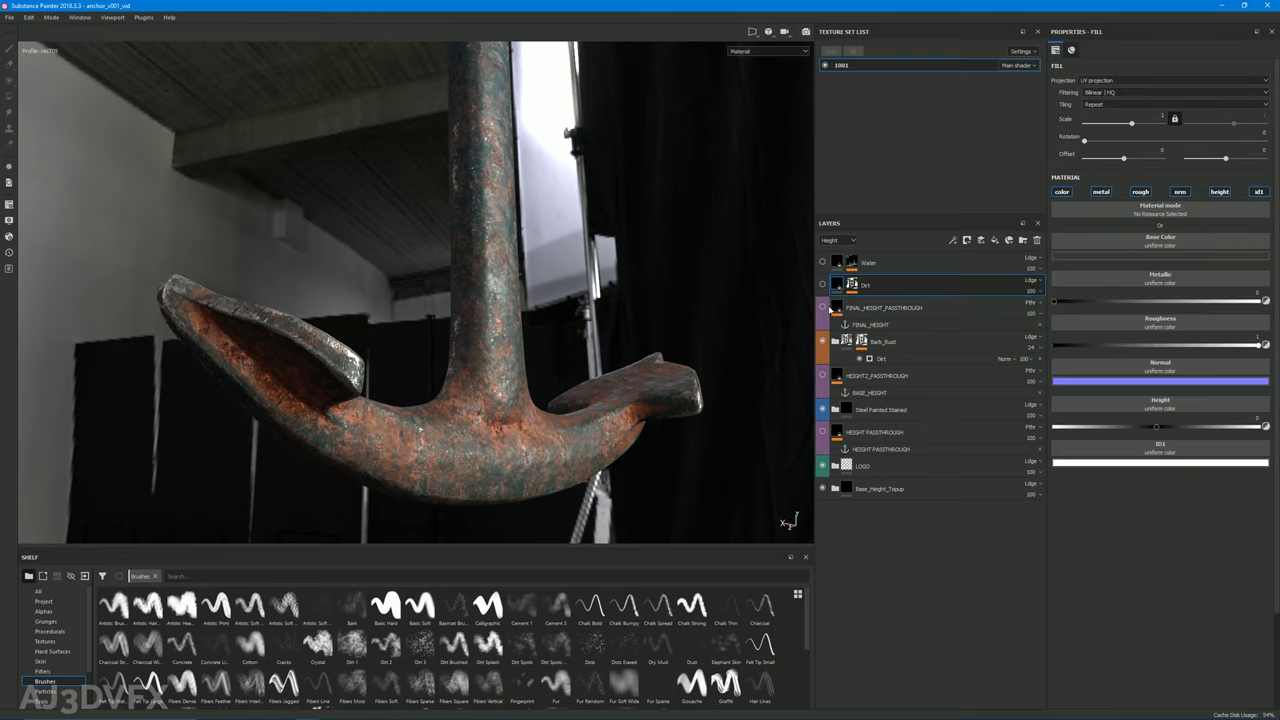
{"action": "left_click", "coordinate": [823, 286]}
{"action": "left_click_drag", "start_coordinate": [478, 362], "coordinate": [478, 443], "text": "alt"}
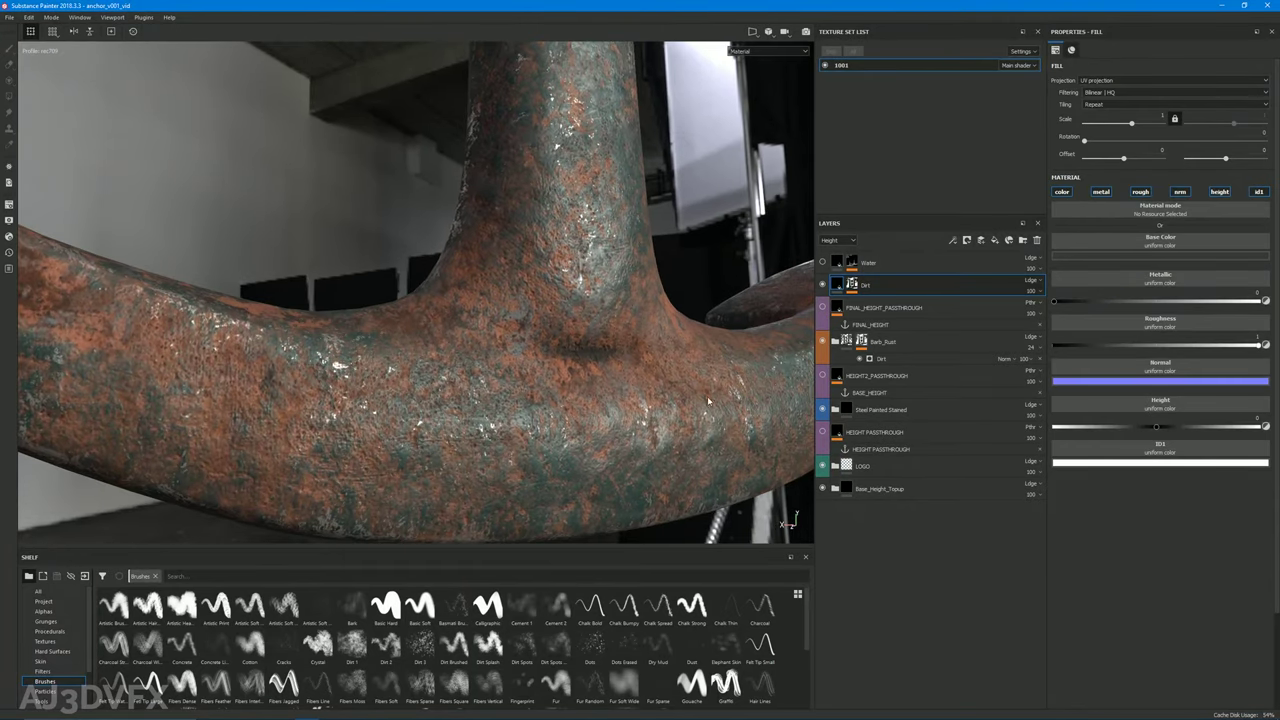
{"action": "left_click", "coordinate": [851, 285], "text": "alt"}
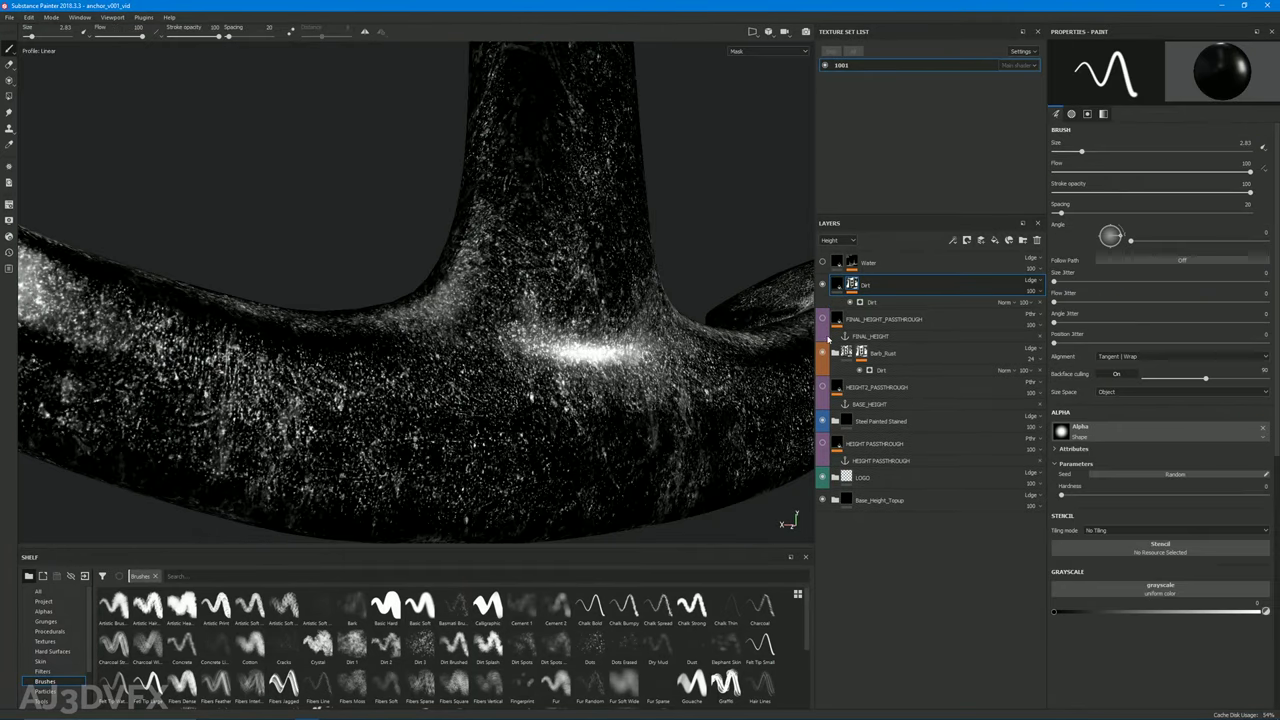
{"action": "left_click", "coordinate": [877, 303]}
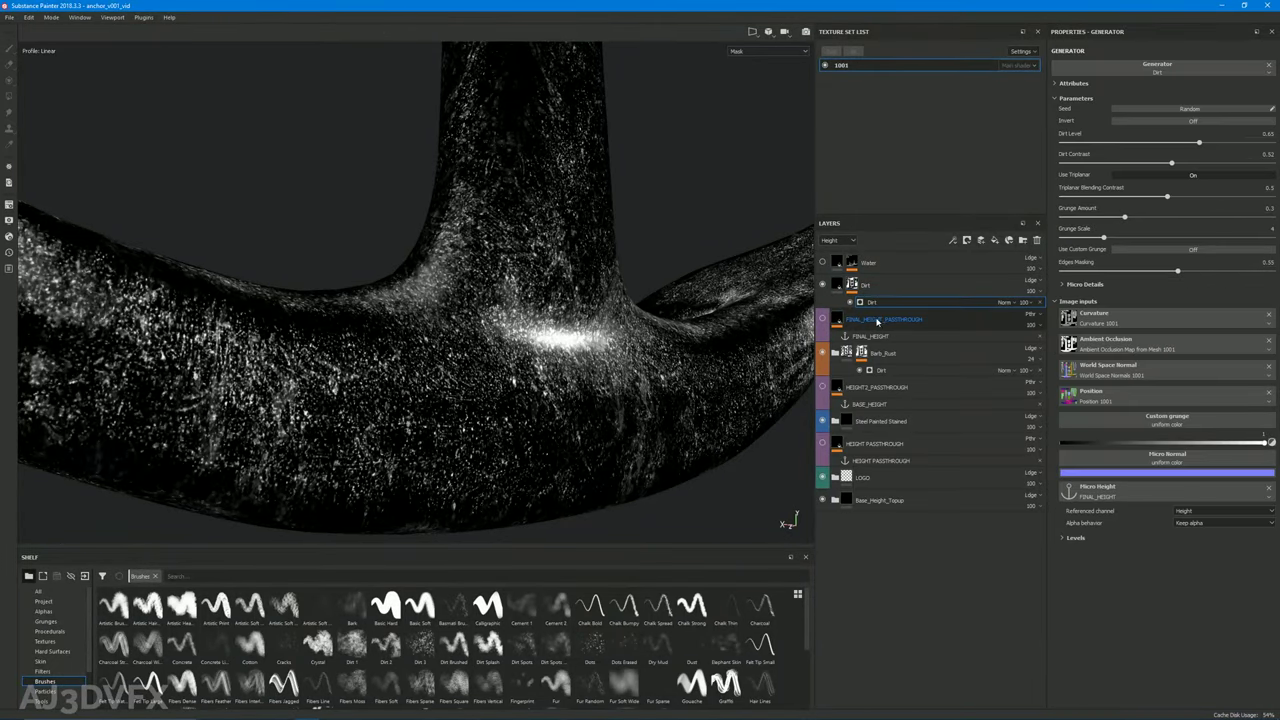
{"action": "left_click", "coordinate": [877, 320]}
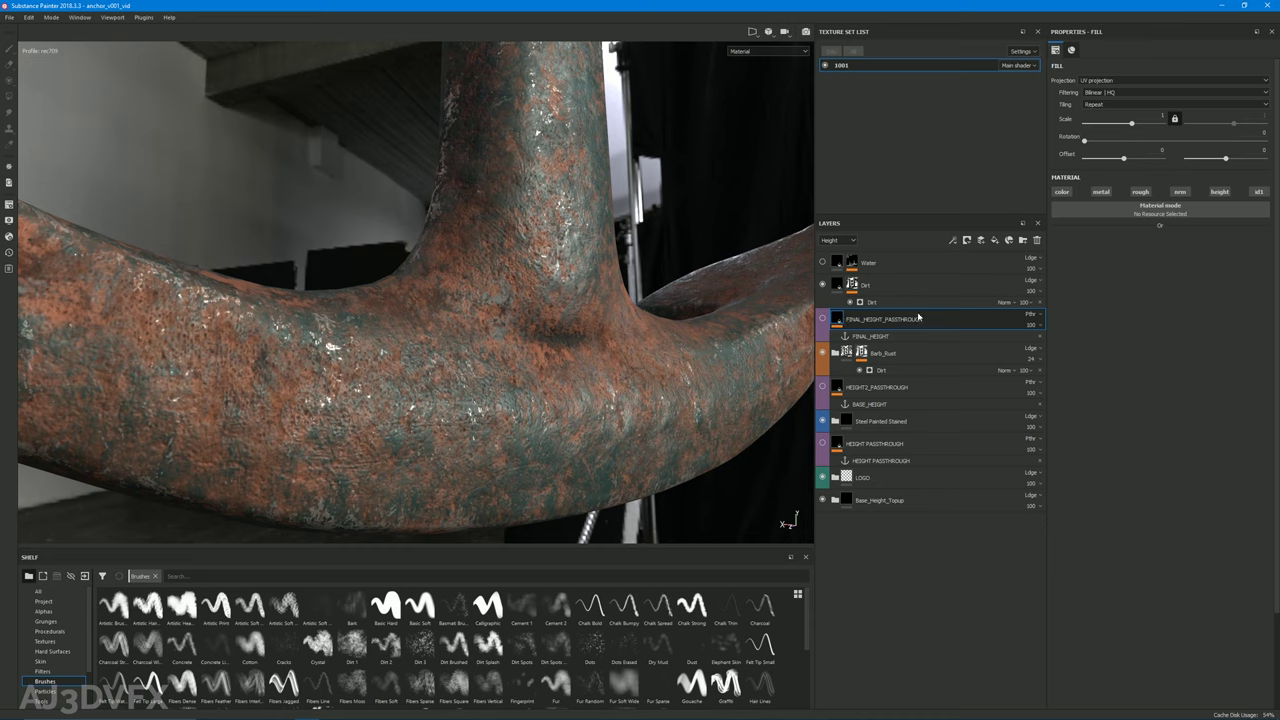
{"action": "left_click", "coordinate": [872, 302]}
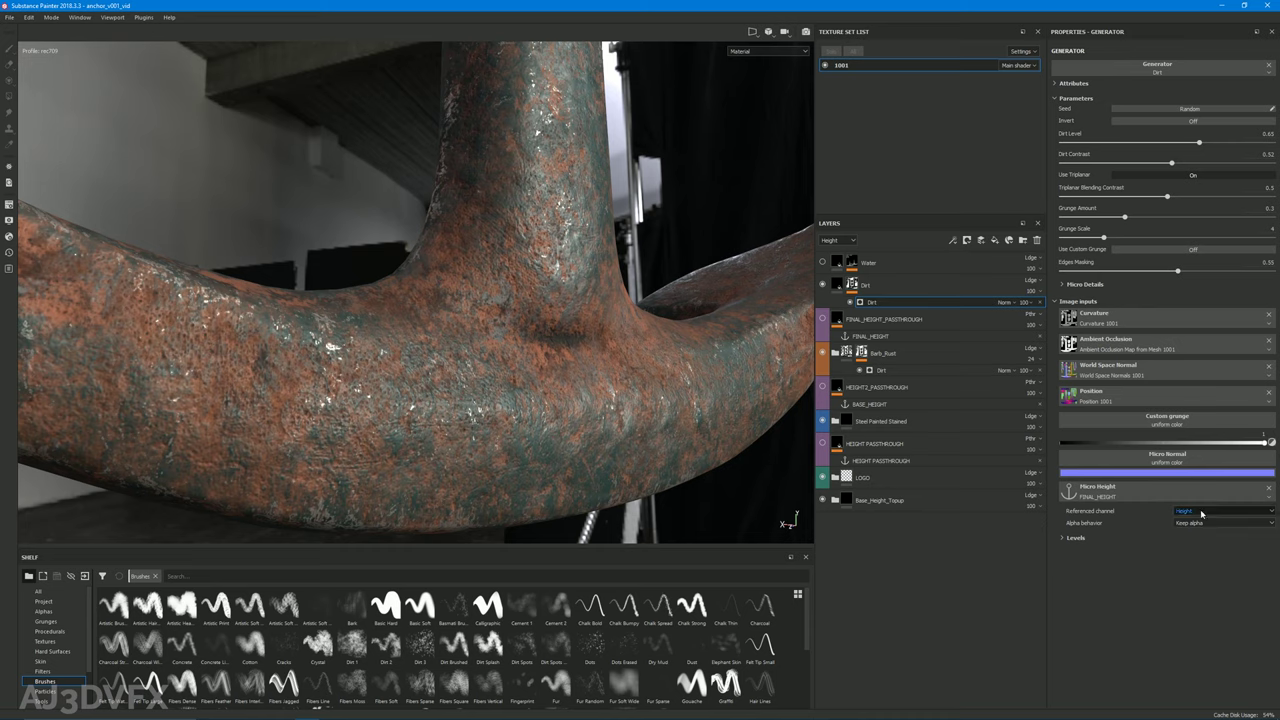
{"action": "left_click", "coordinate": [1080, 288]}
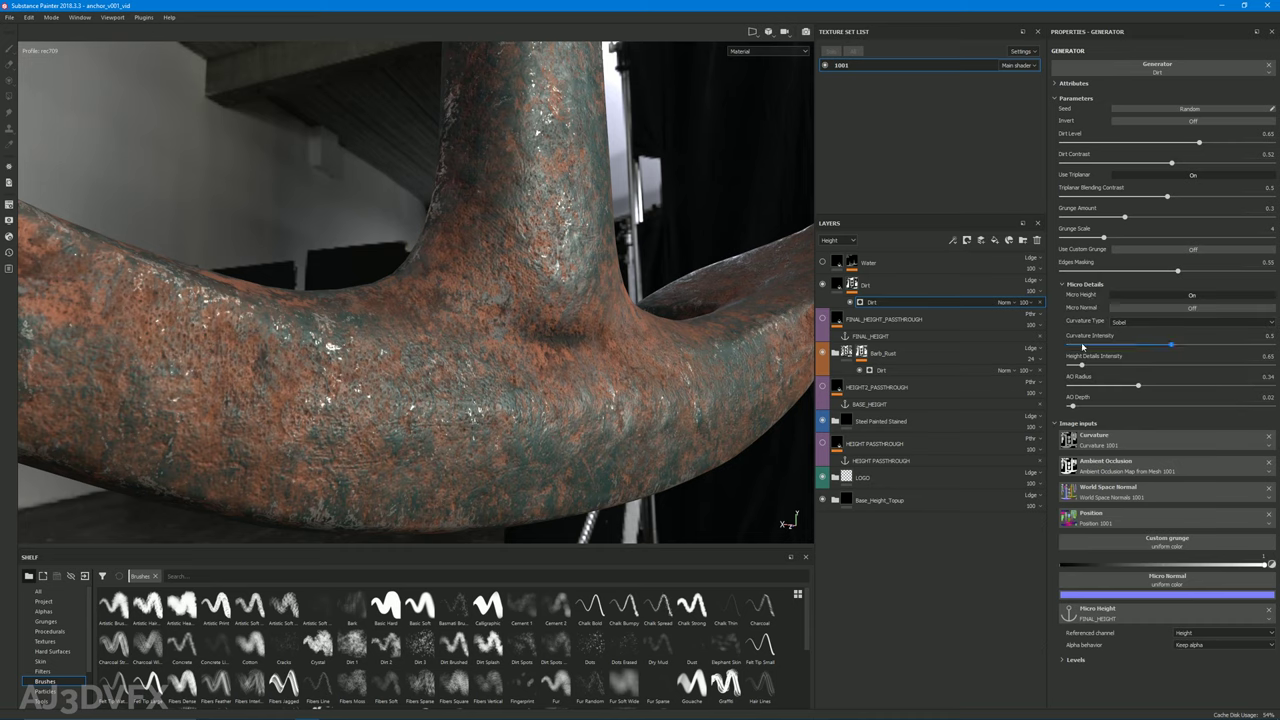
{"action": "left_click", "coordinate": [1180, 294]}
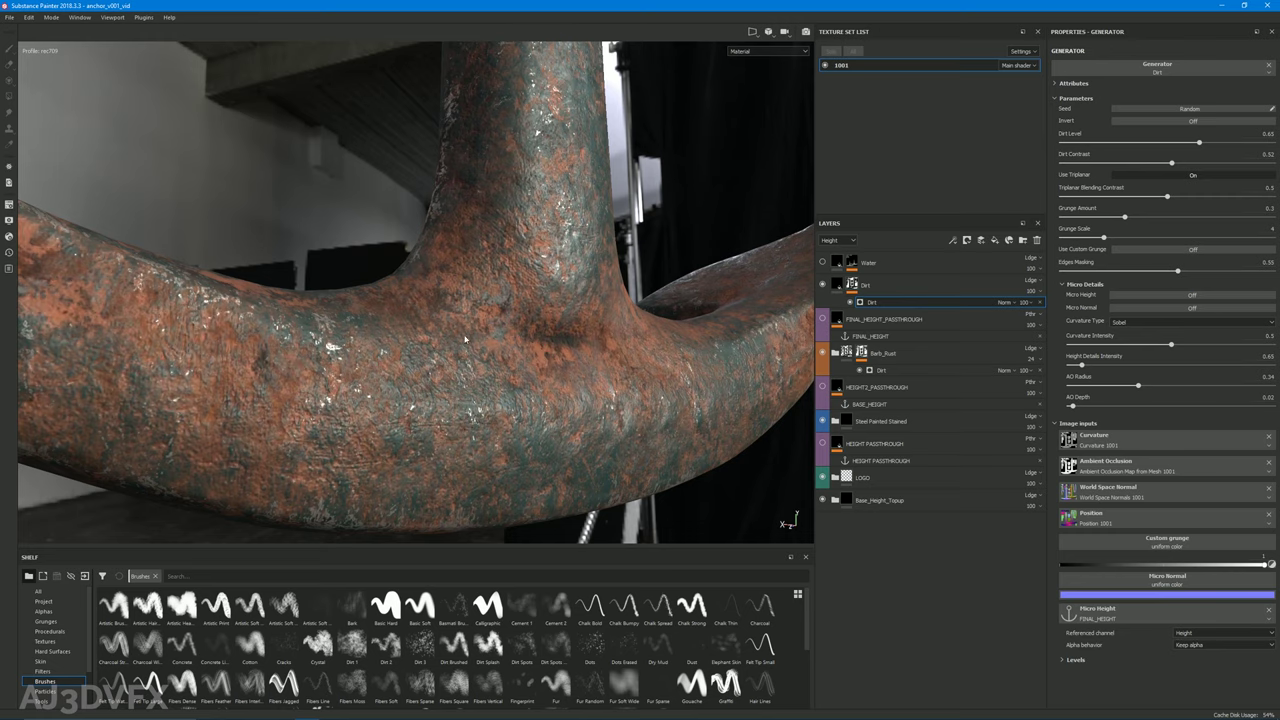
{"action": "left_click_drag", "start_coordinate": [472, 381], "coordinate": [358, 432], "text": "alt"}
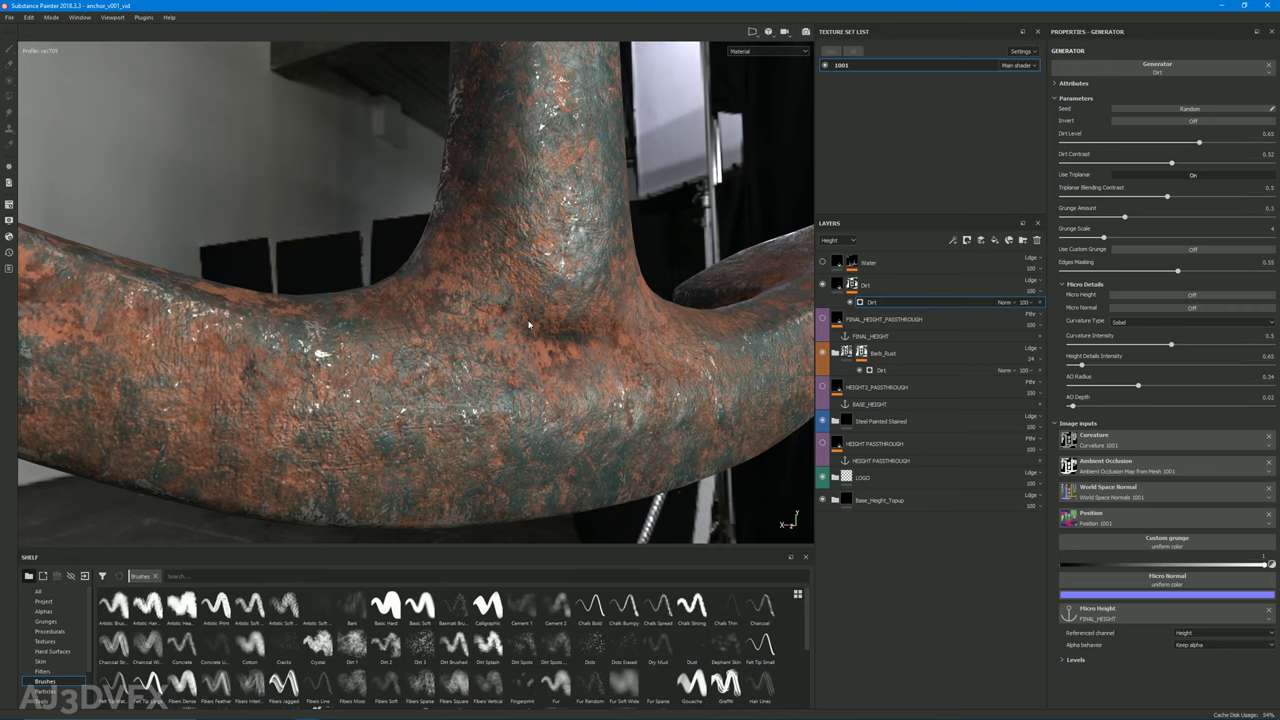
{"action": "left_click", "coordinate": [851, 285], "text": "alt"}
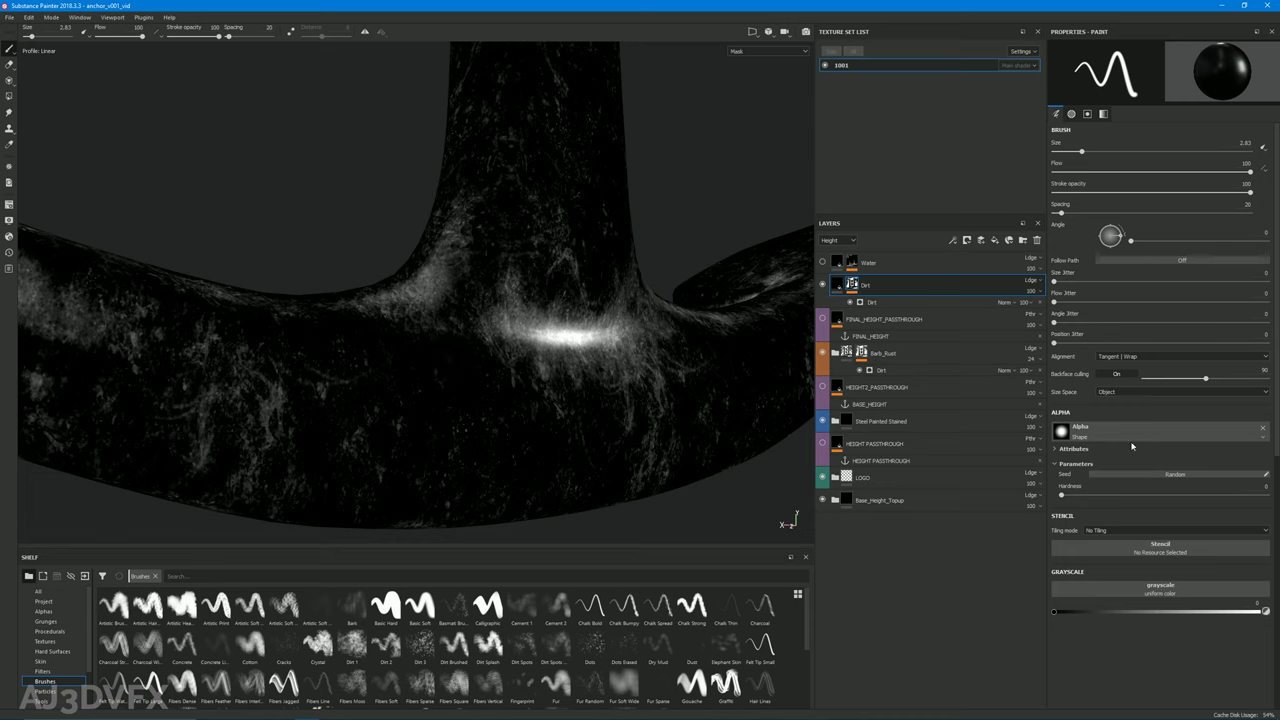
{"action": "left_click", "coordinate": [893, 302]}
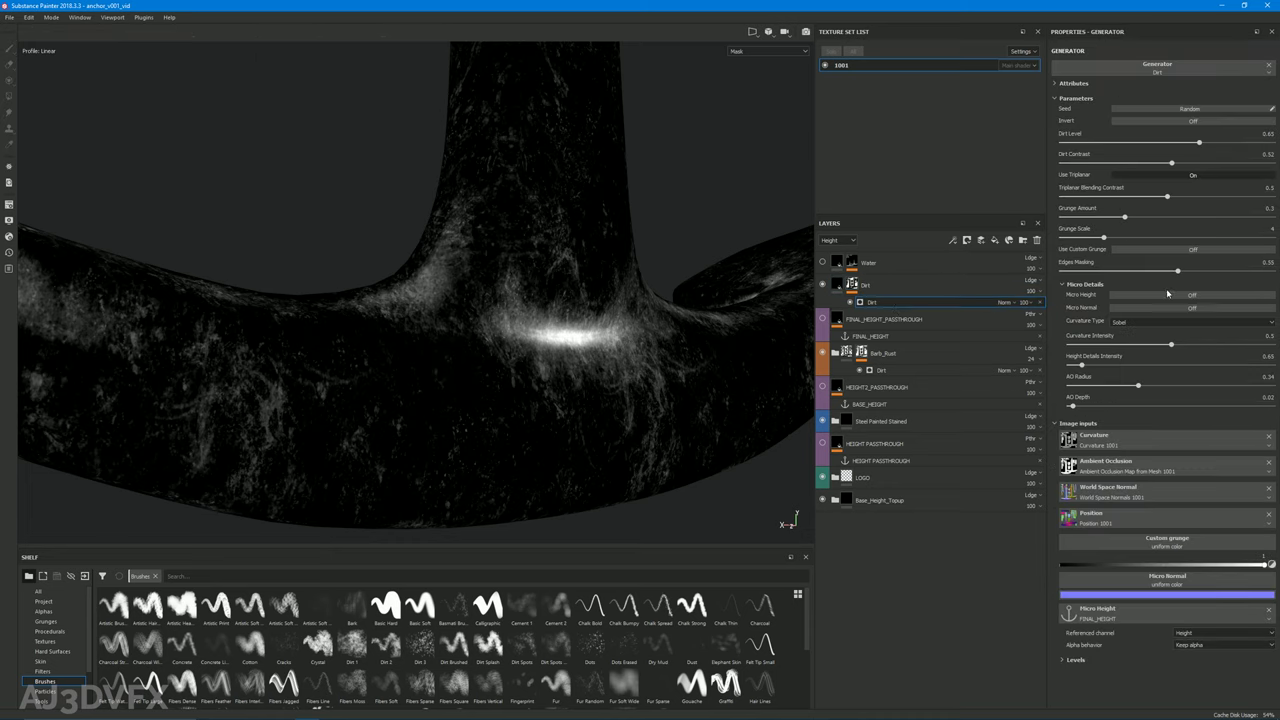
{"action": "left_click", "coordinate": [1192, 295]}
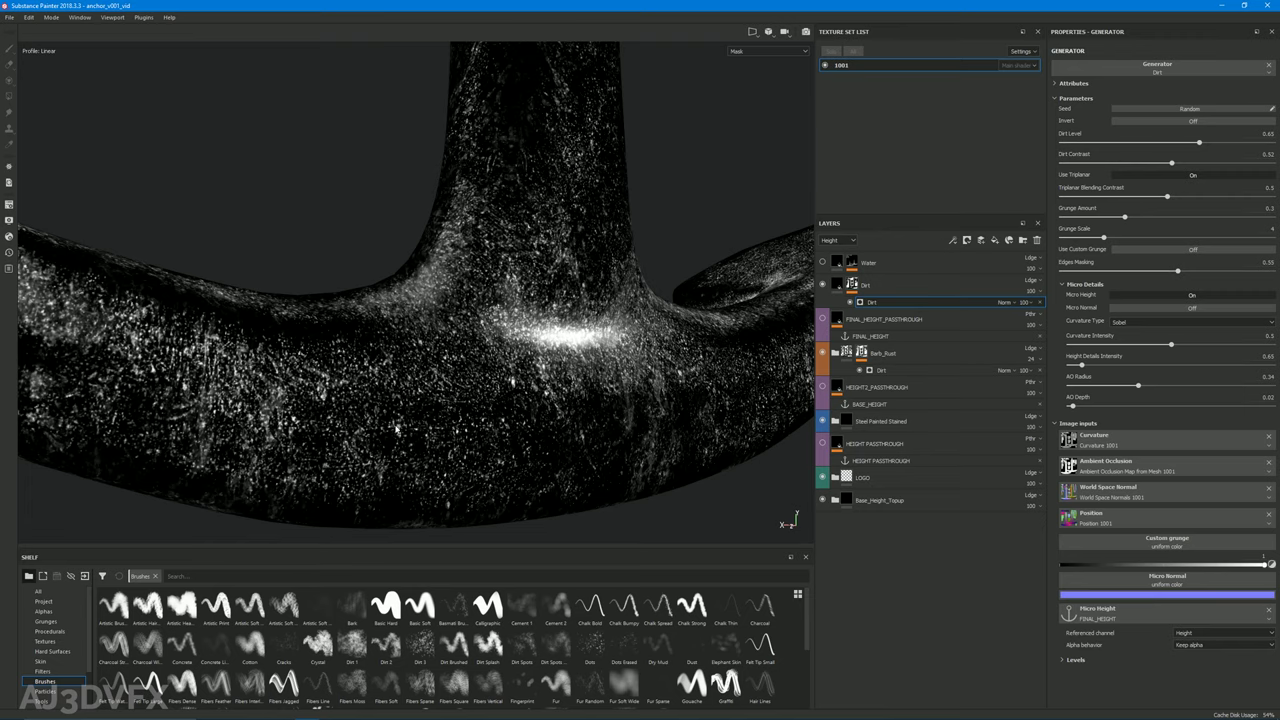
{"action": "left_click", "coordinate": [840, 285]}
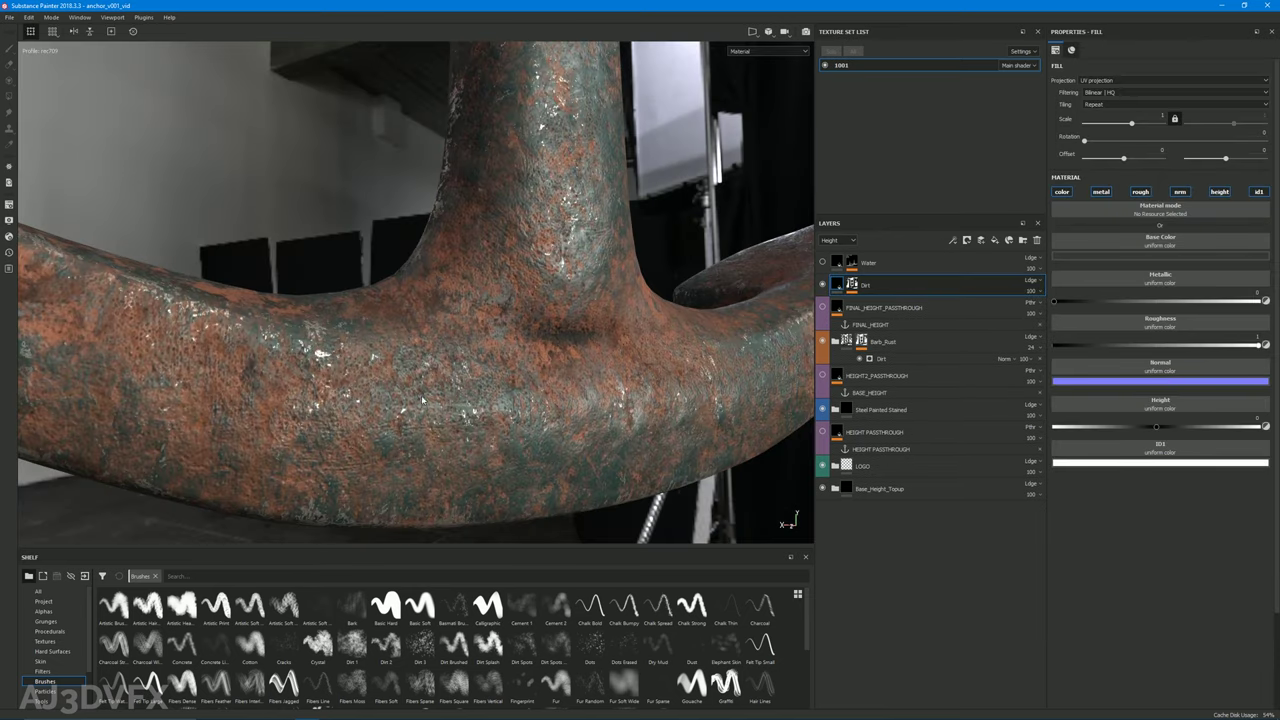
{"action": "left_click_drag", "start_coordinate": [422, 400], "coordinate": [462, 406], "text": "alt"}
{"action": "left_click_drag", "start_coordinate": [539, 390], "coordinate": [498, 208], "text": "alt"}
{"action": "left_click_drag", "start_coordinate": [519, 501], "coordinate": [476, 116], "text": "alt"}
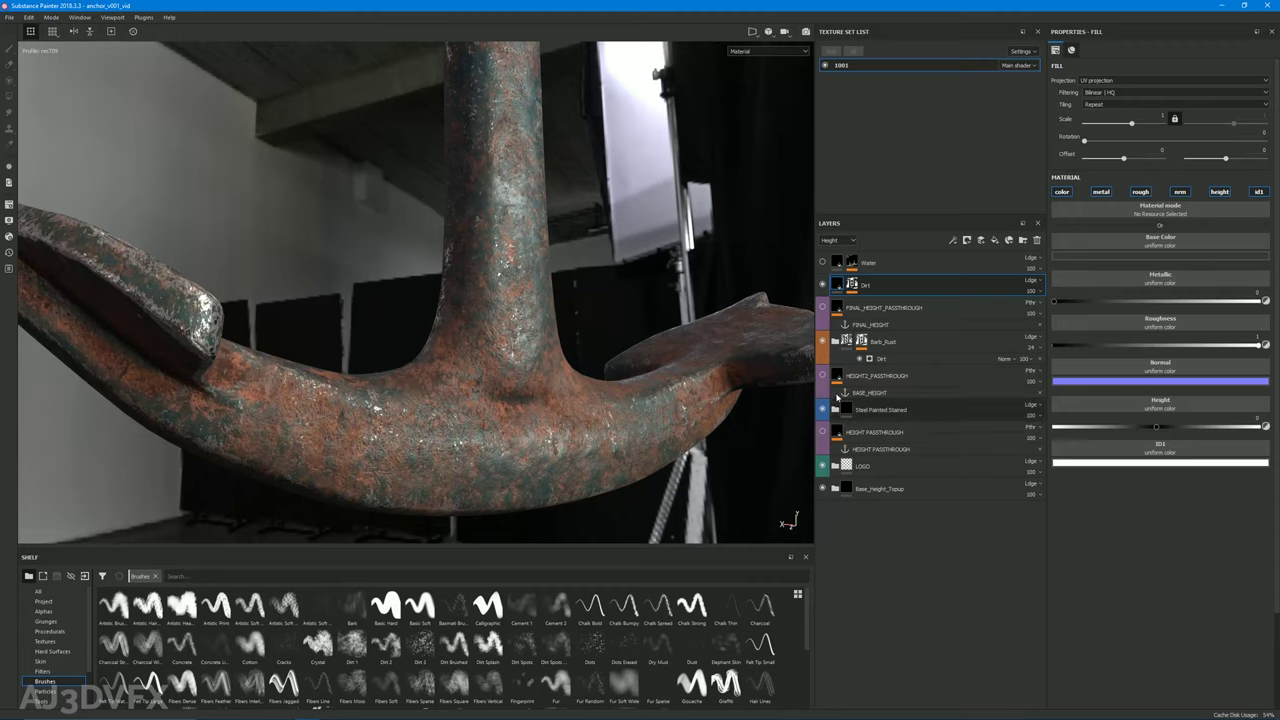
{"action": "left_click_drag", "start_coordinate": [400, 330], "coordinate": [511, 367], "text": "alt"}
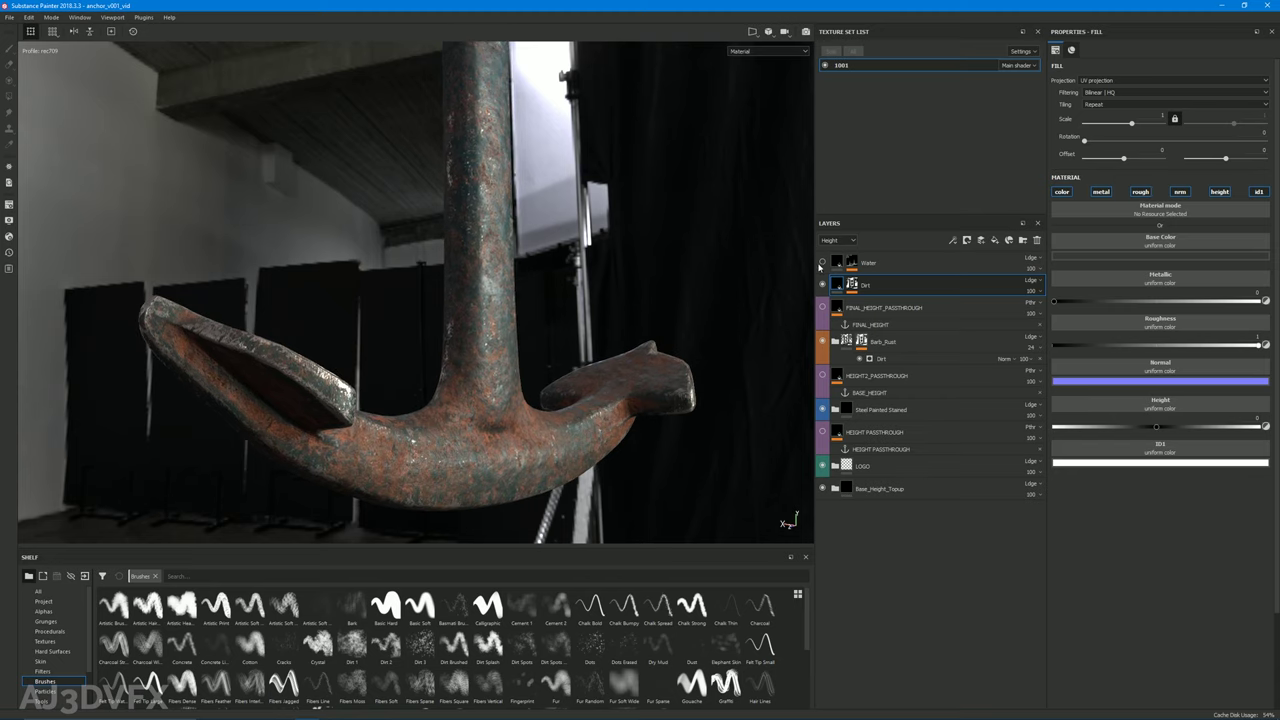
Inspect the Water layer's Fill effect and make the Water layer visible for a wet, glossy look
{"action": "left_click", "coordinate": [838, 263]}
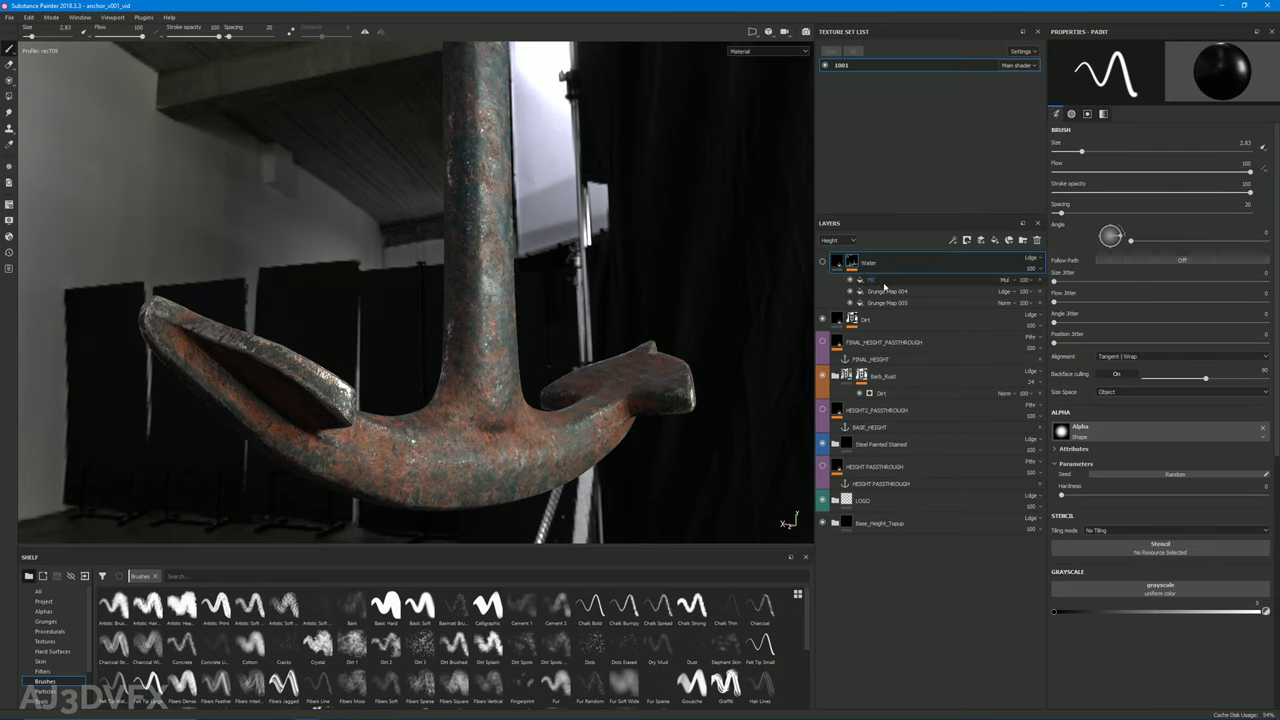
{"action": "left_click", "coordinate": [884, 282]}
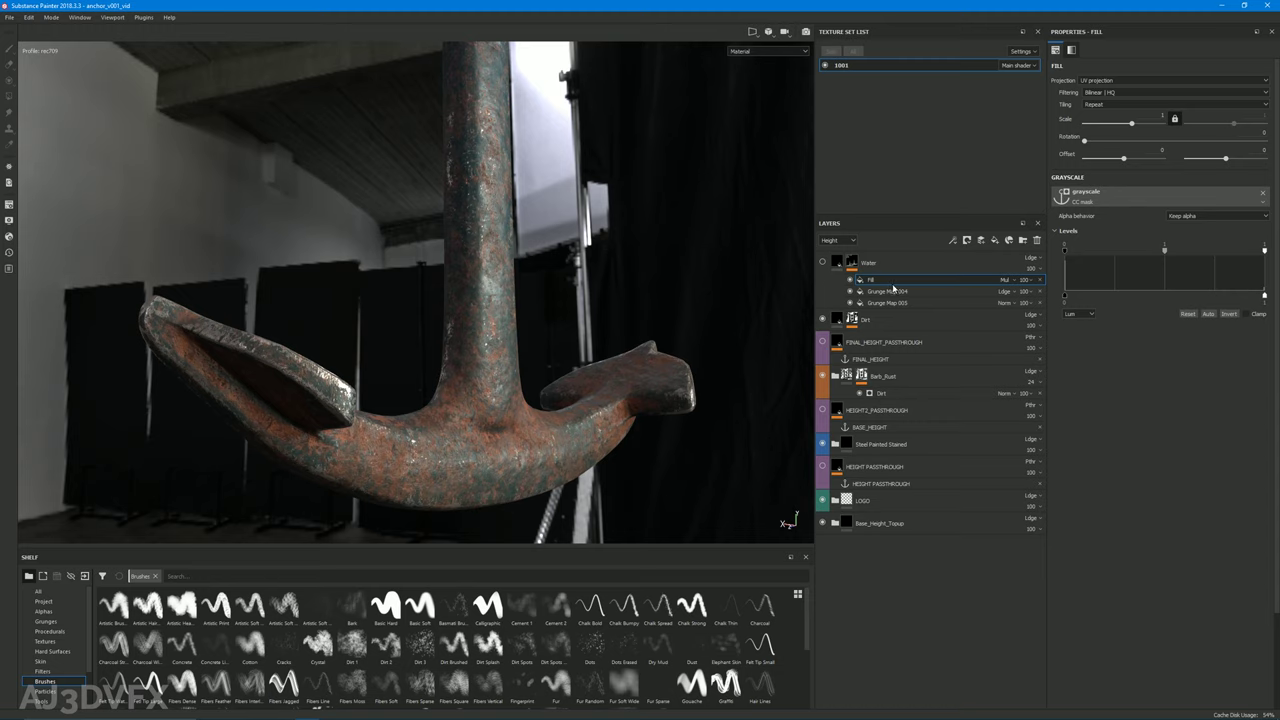
{"action": "left_click", "coordinate": [837, 262]}
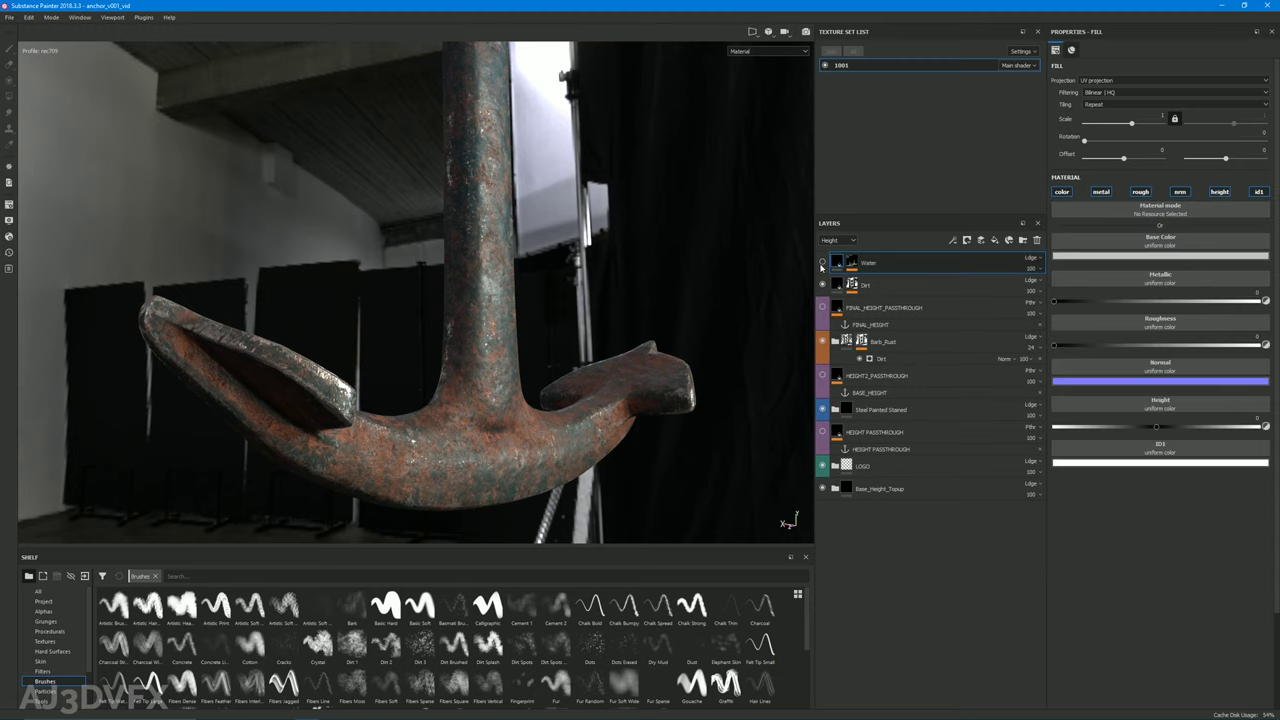
{"action": "left_click", "coordinate": [823, 263]}
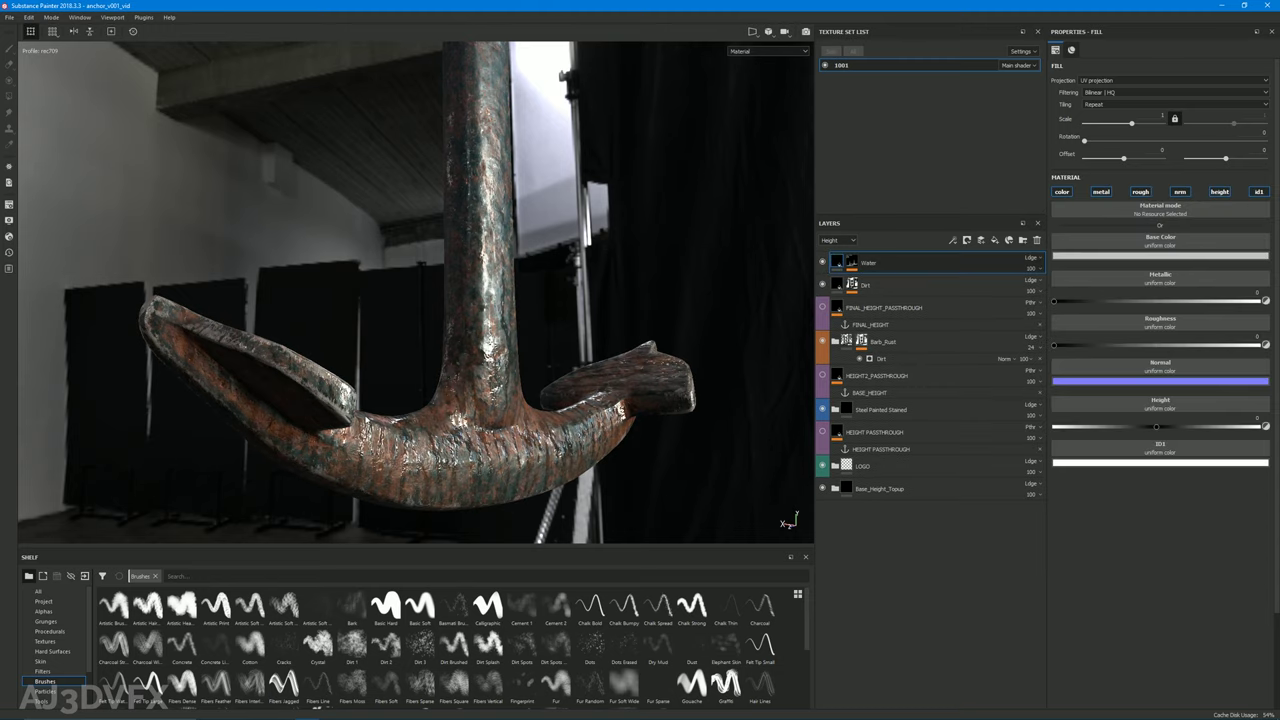
{"action": "left_click_drag", "start_coordinate": [514, 393], "coordinate": [764, 290], "text": "alt"}
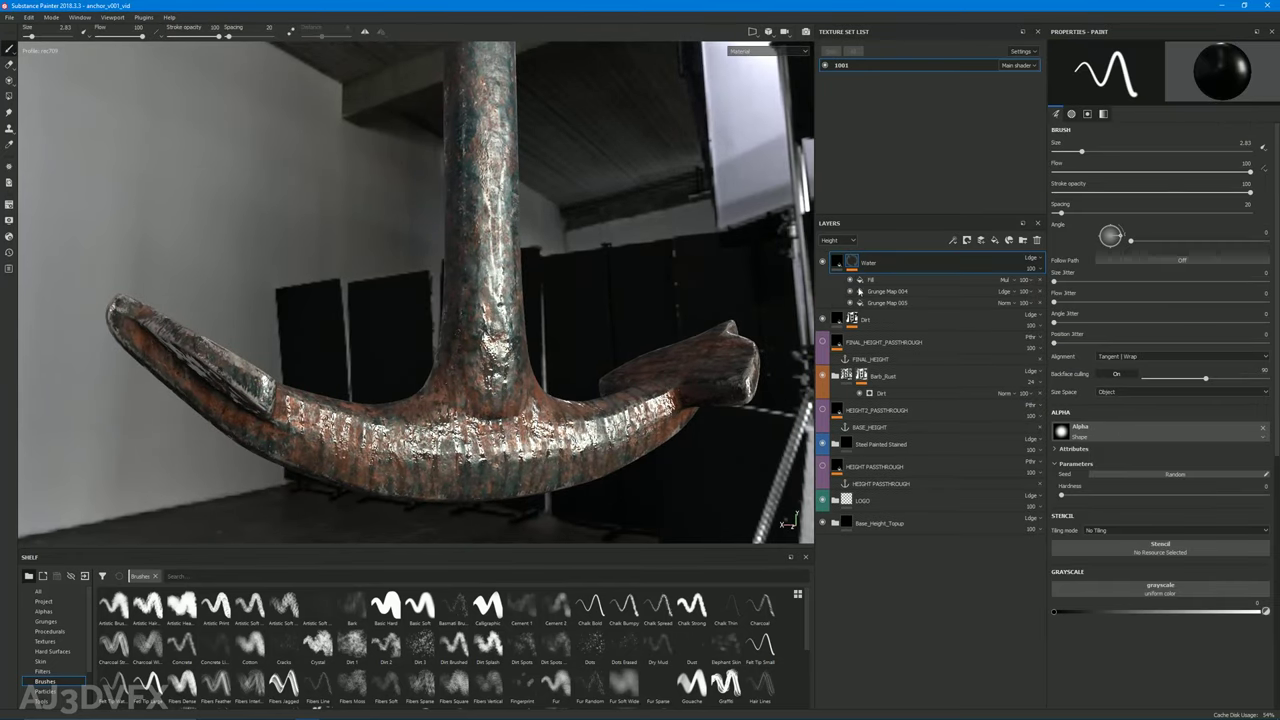
Isolate the Water mask in the viewport, then expand the Steel Painted Stained folder
{"action": "left_click", "coordinate": [856, 280]}
{"action": "left_click", "coordinate": [851, 263], "text": "alt"}
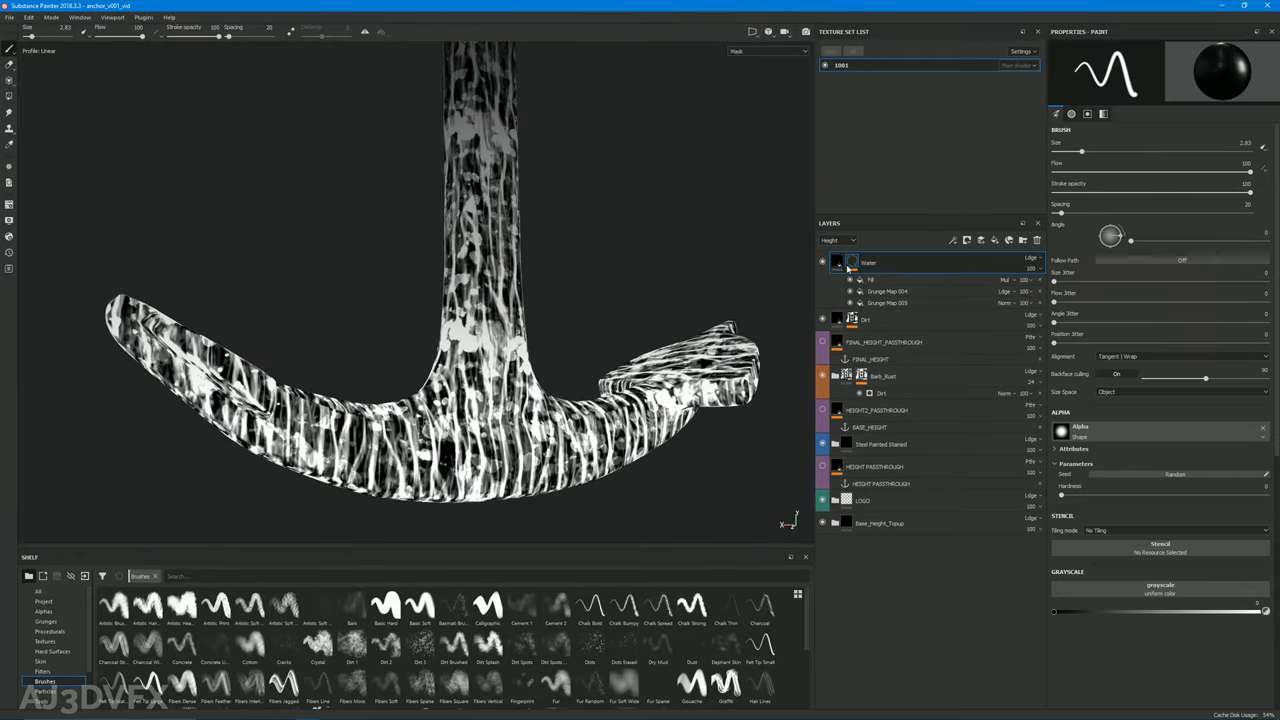
{"action": "mouse_move", "coordinate": [463, 438]}
{"action": "left_mouse_down", "text": "alt"}
{"action": "mouse_move", "coordinate": [383, 388]}
{"action": "mouse_move", "coordinate": [342, 310]}
{"action": "mouse_move", "coordinate": [254, 371]}
{"action": "mouse_move", "coordinate": [456, 382]}
{"action": "mouse_move", "coordinate": [478, 394]}
{"action": "mouse_move", "coordinate": [463, 399]}
{"action": "left_mouse_up", "text": "alt"}
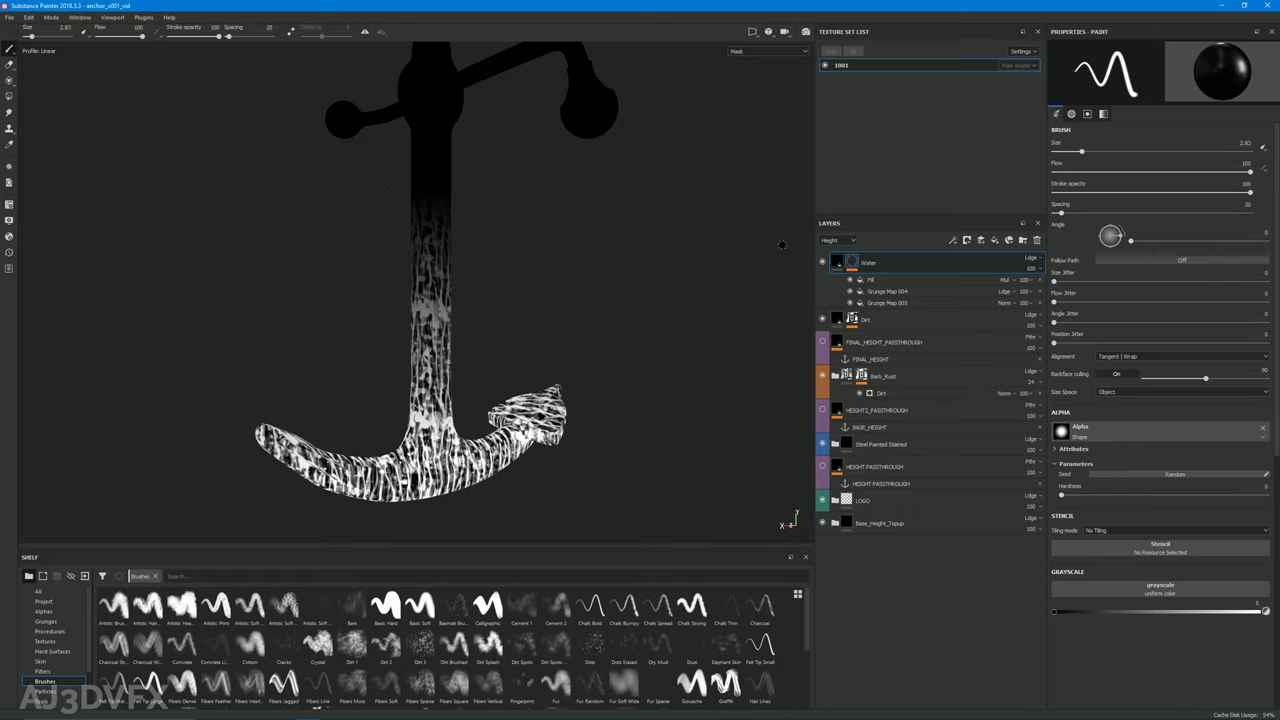
{"action": "left_click", "coordinate": [835, 443]}
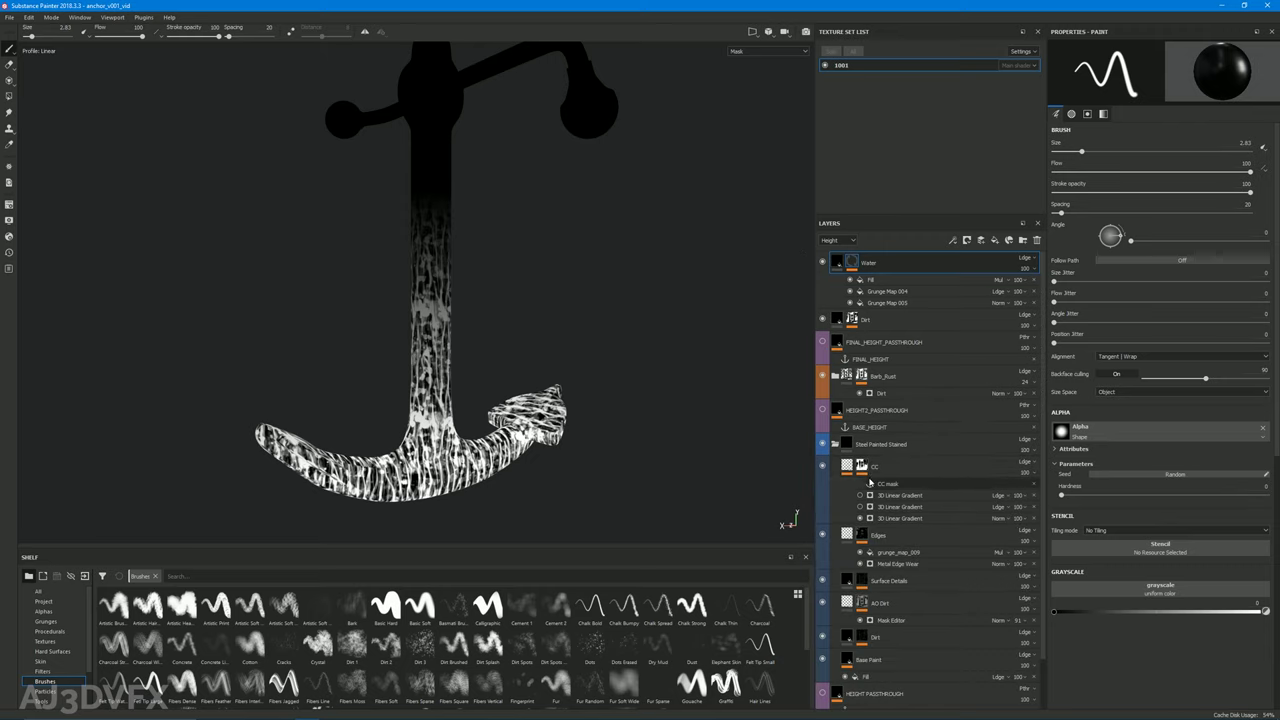
View the CC layer's mask alone, then return to the Water layer and orbit to check the anchor's material
{"action": "left_click", "coordinate": [863, 467]}
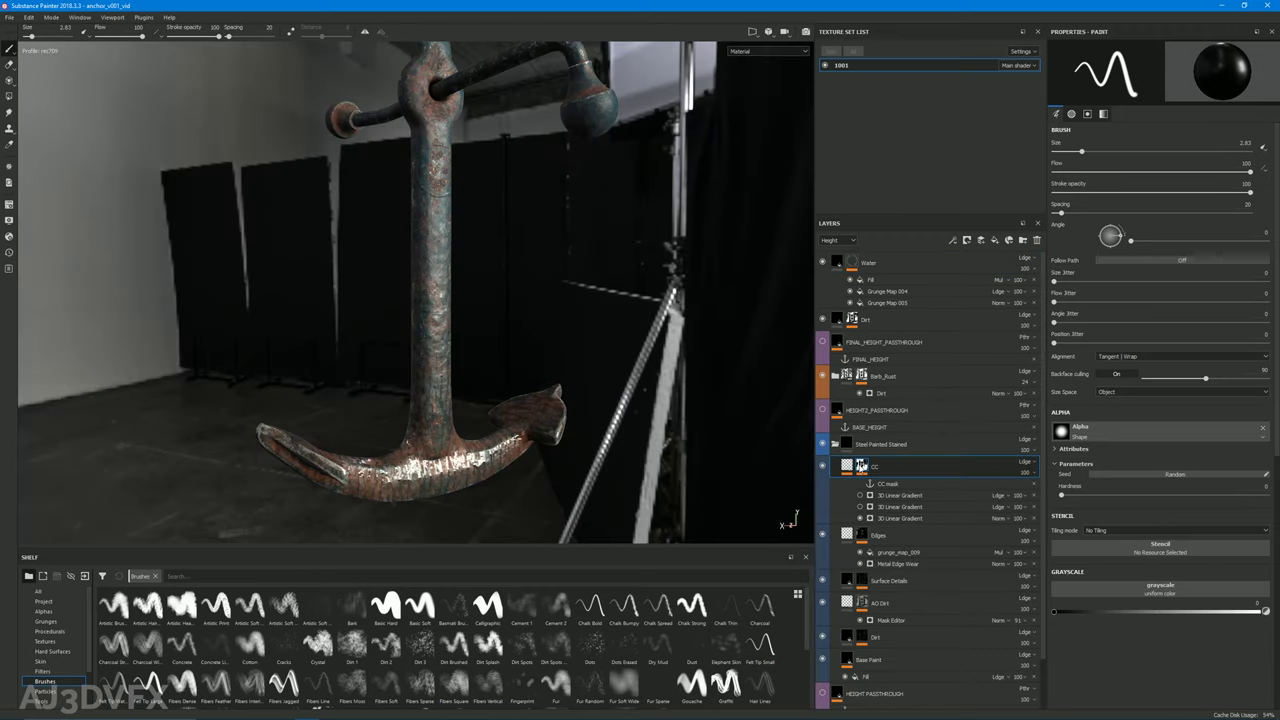
{"action": "left_click", "coordinate": [861, 466], "text": "alt"}
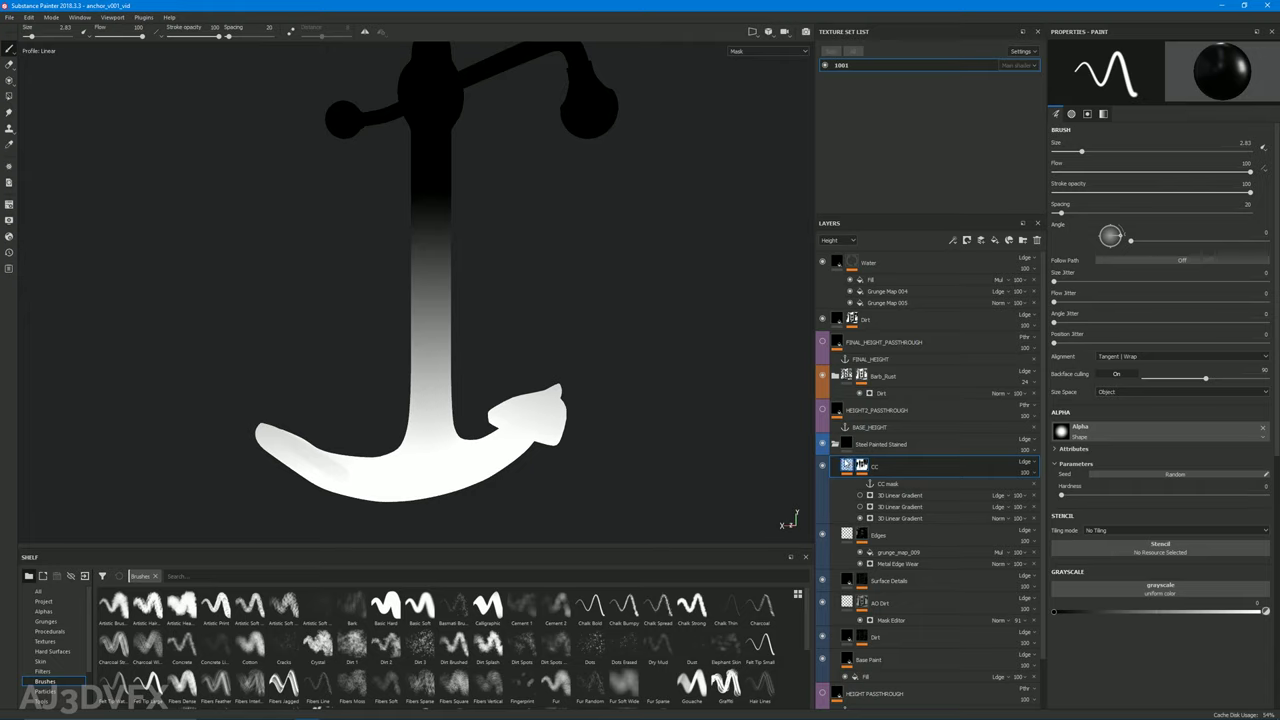
{"action": "double_click", "coordinate": [889, 485]}
{"action": "key", "text": "Return"}
{"action": "left_click", "coordinate": [889, 281]}
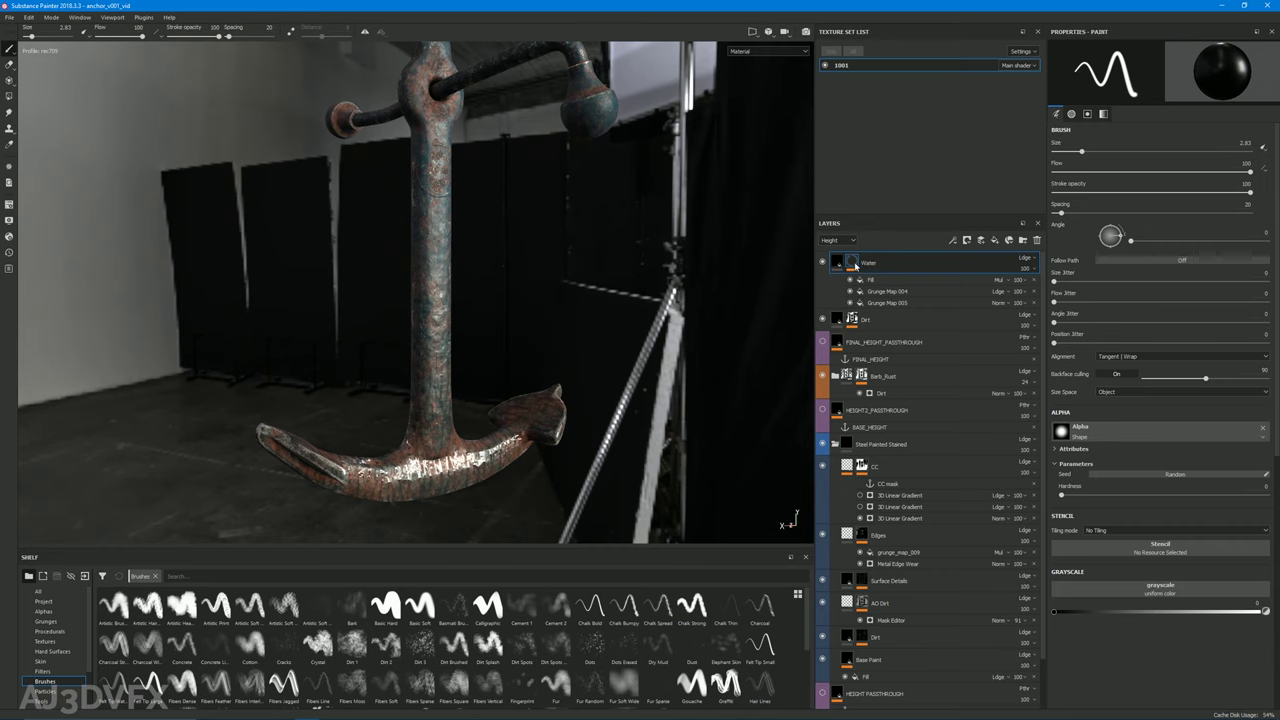
{"action": "left_click_drag", "start_coordinate": [402, 385], "coordinate": [428, 378], "text": "alt"}
{"action": "left_click_drag", "start_coordinate": [365, 332], "coordinate": [442, 303], "text": "alt"}
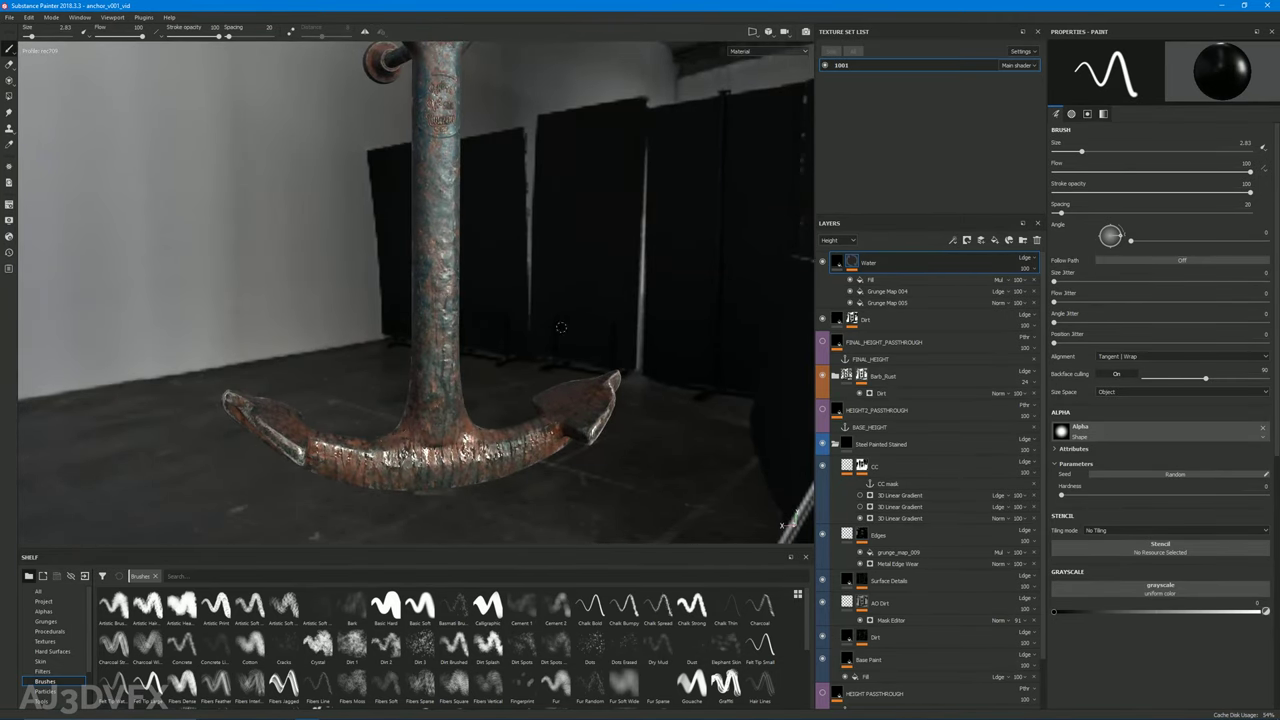
{"action": "left_click_drag", "start_coordinate": [353, 394], "coordinate": [394, 422], "text": "alt"}
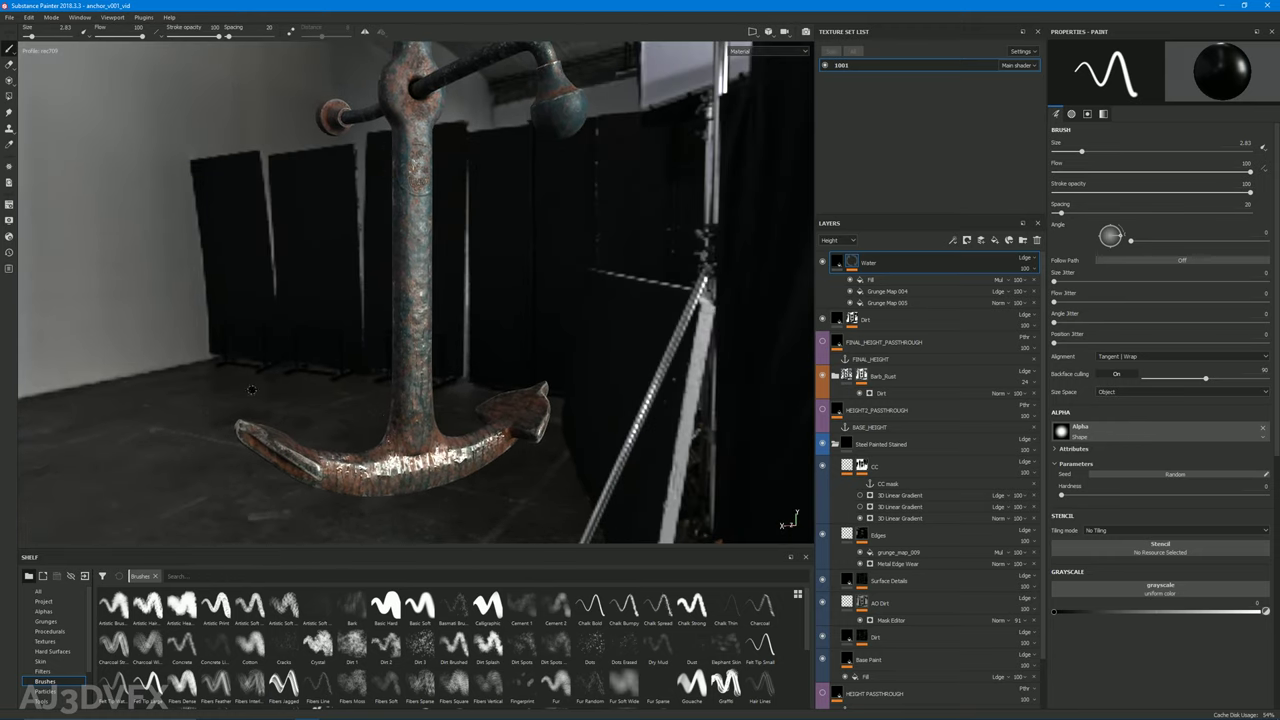
{"action": "left_click_drag", "start_coordinate": [463, 359], "coordinate": [565, 238], "text": "alt"}
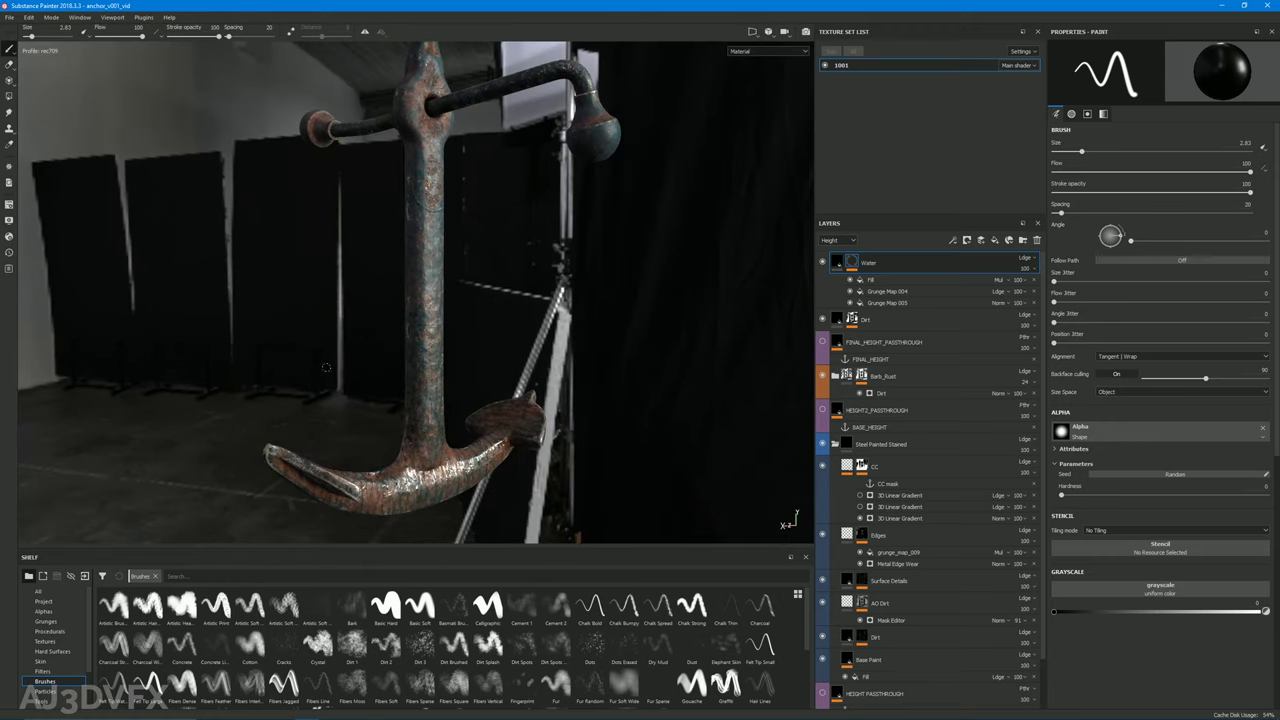
{"action": "left_click_drag", "start_coordinate": [440, 457], "coordinate": [410, 233], "text": "alt"}
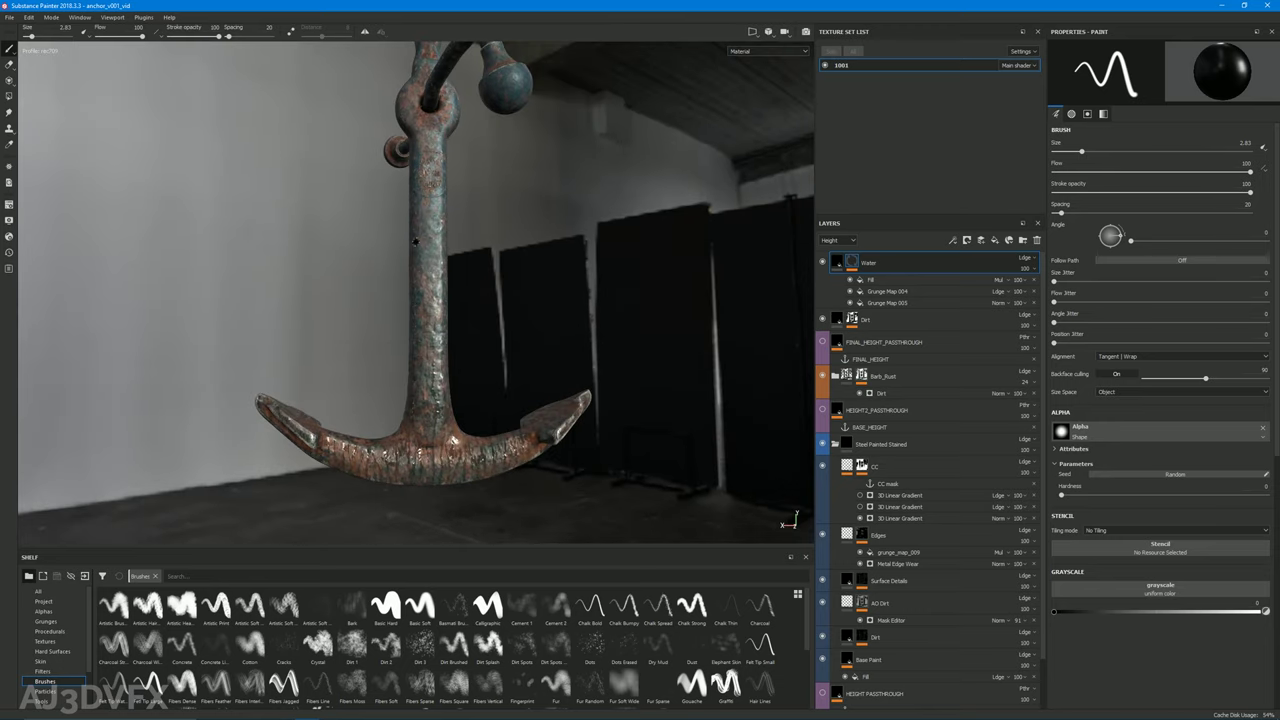
{"action": "left_click_drag", "start_coordinate": [429, 416], "coordinate": [520, 445], "text": "alt"}
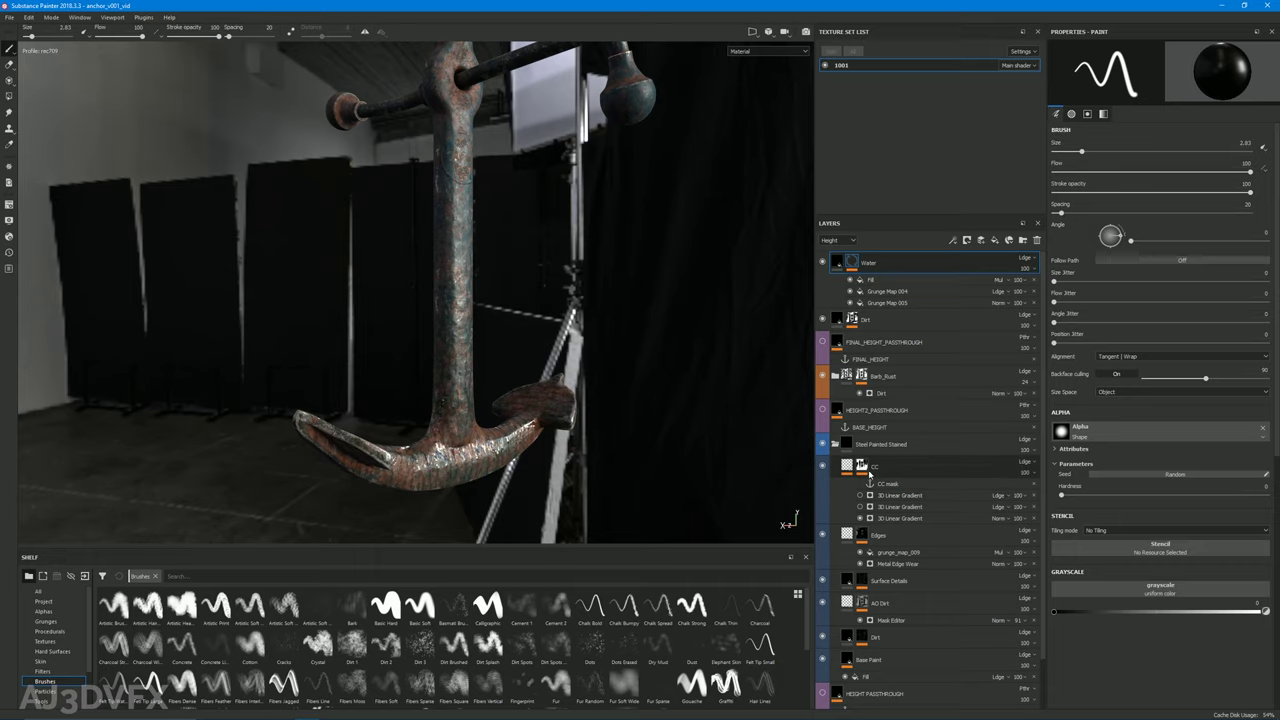
Set the CC mask's third 3D Linear Gradient contrast to 0.59 and compare it with the Water mask
{"action": "left_click", "coordinate": [862, 466]}
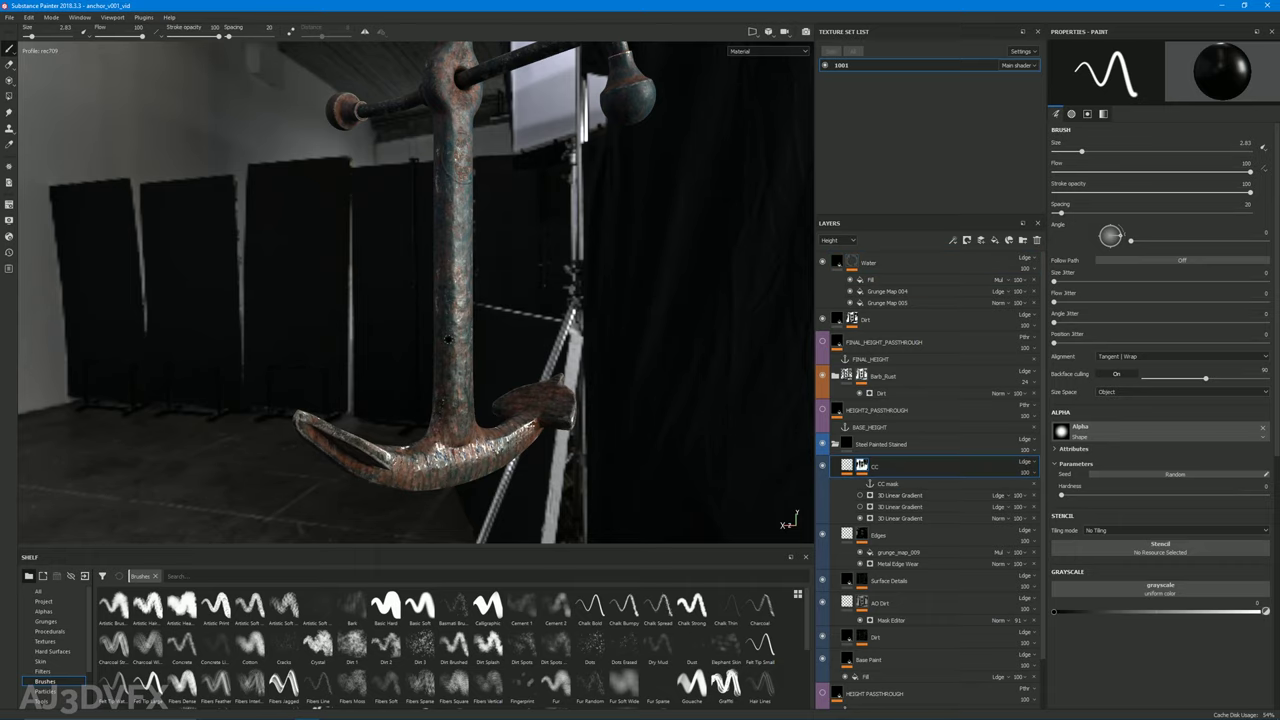
{"action": "left_click", "coordinate": [861, 466], "text": "alt"}
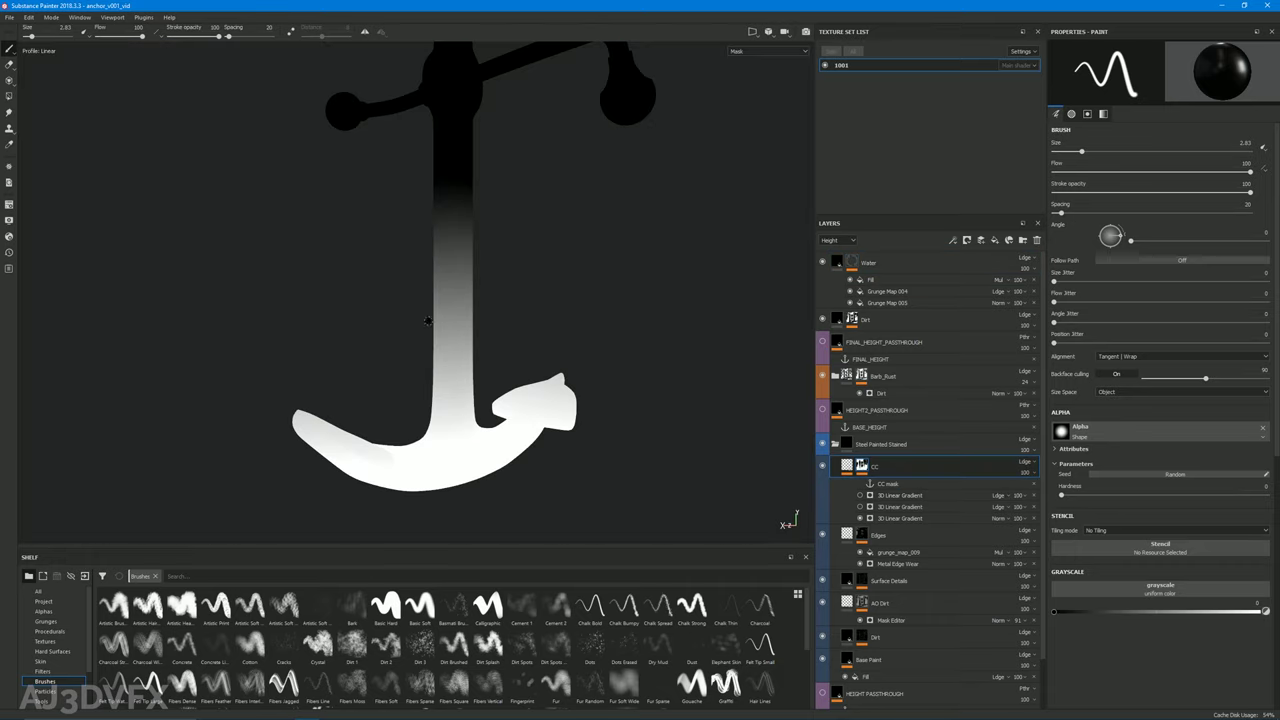
{"action": "left_click", "coordinate": [893, 518]}
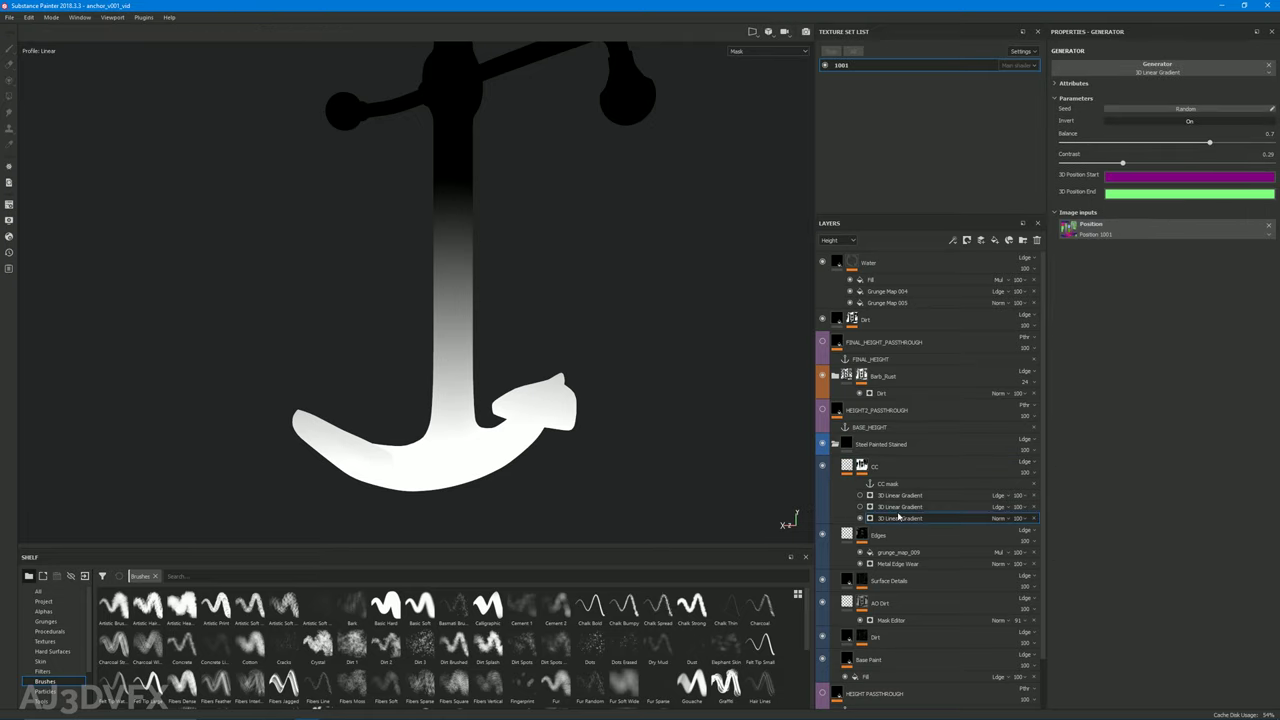
{"action": "left_click_drag", "start_coordinate": [1133, 163], "coordinate": [1187, 165]}
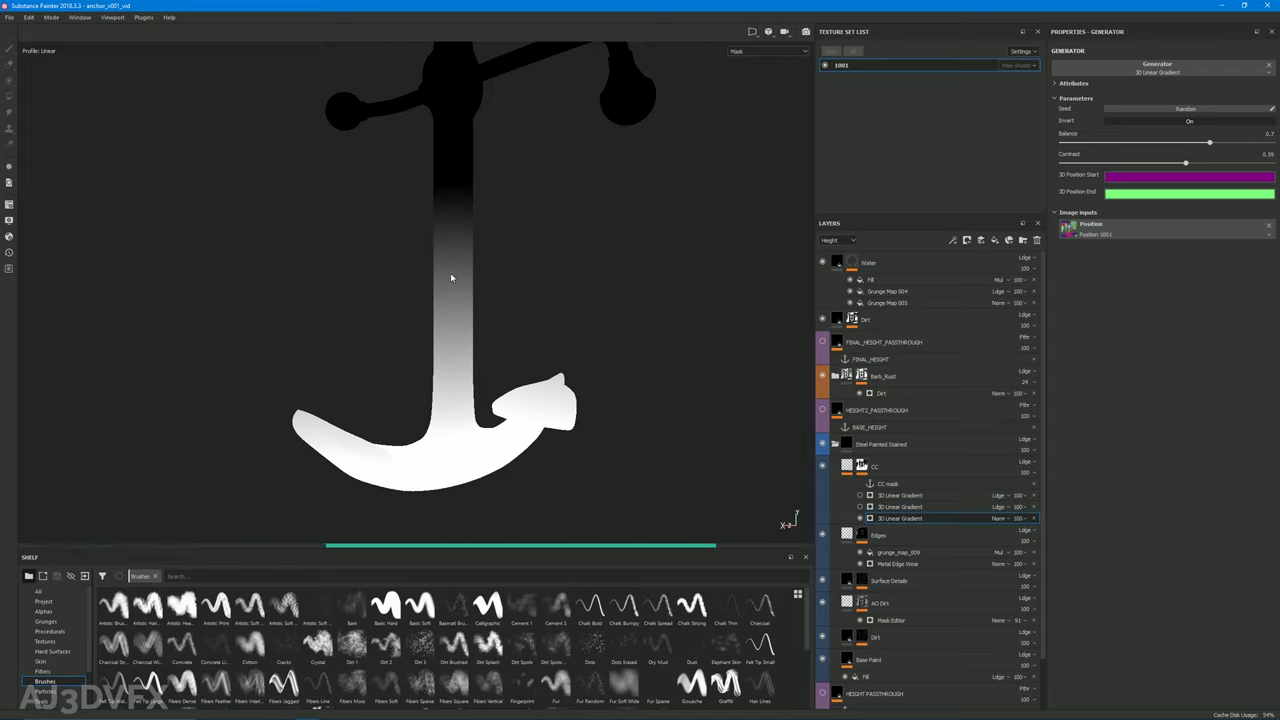
{"action": "left_click", "coordinate": [851, 263]}
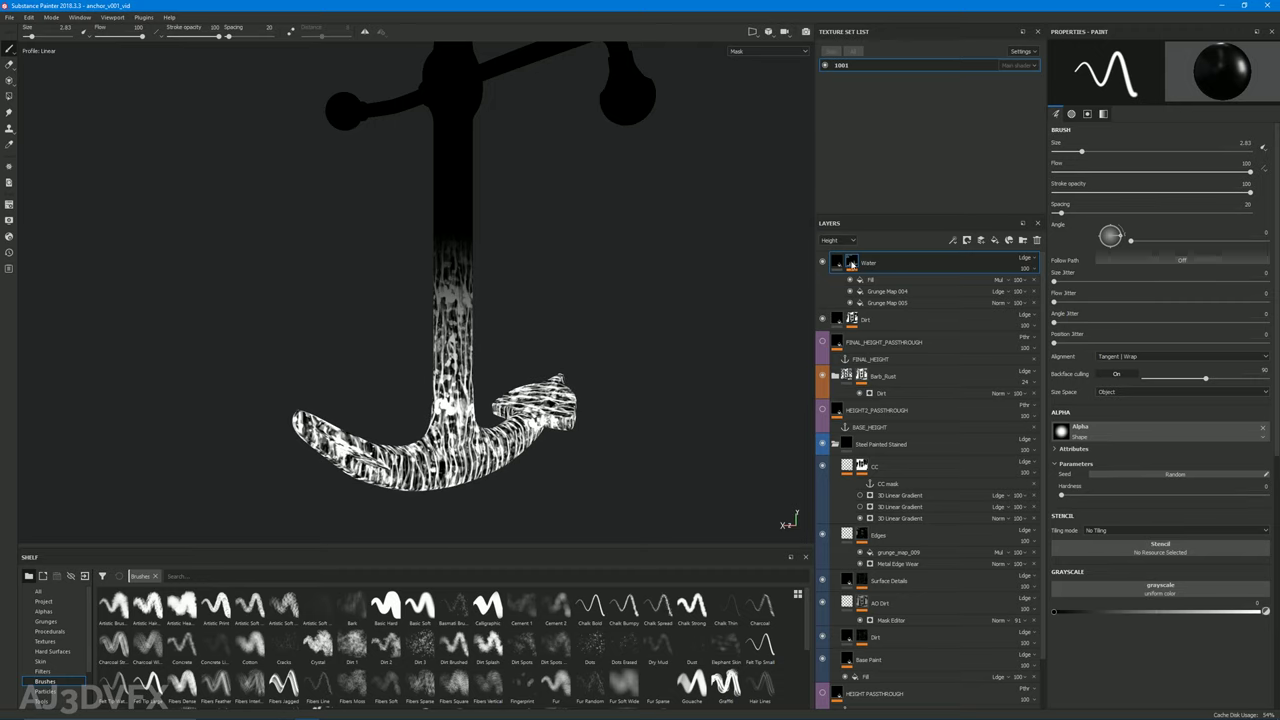
{"action": "left_click", "coordinate": [897, 519]}
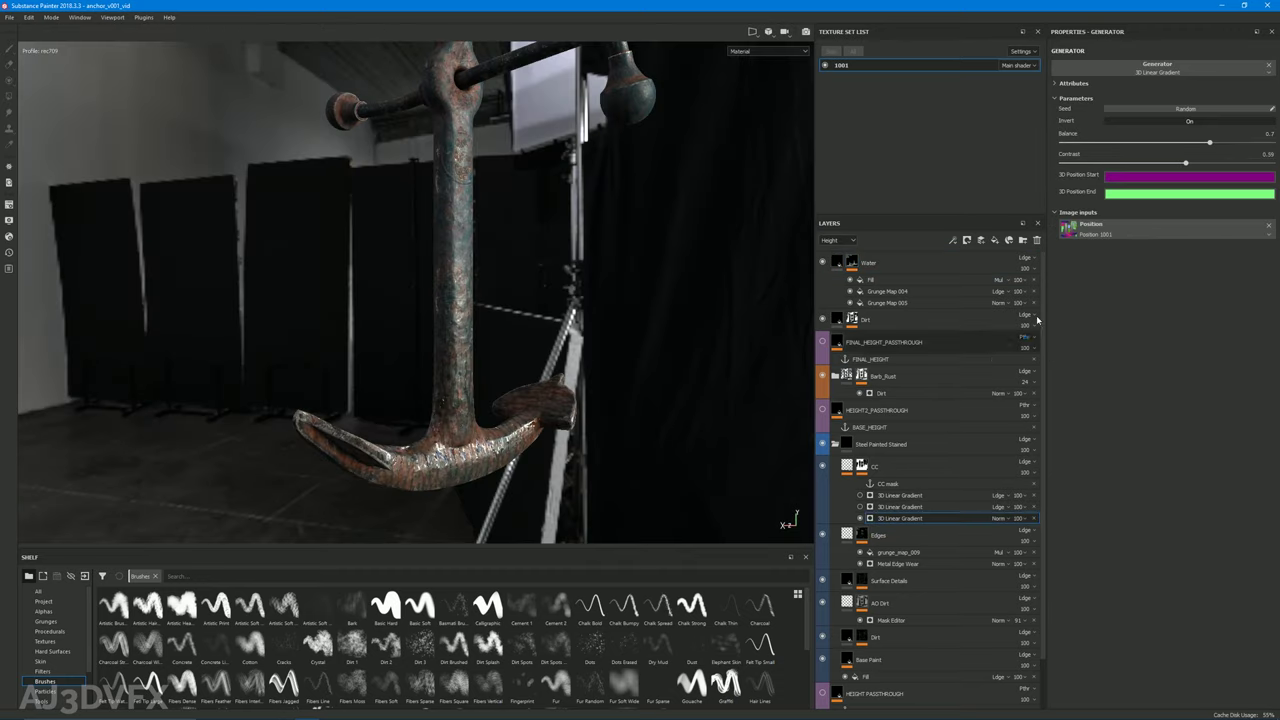
{"action": "left_click_drag", "start_coordinate": [530, 358], "coordinate": [436, 377], "text": "alt"}
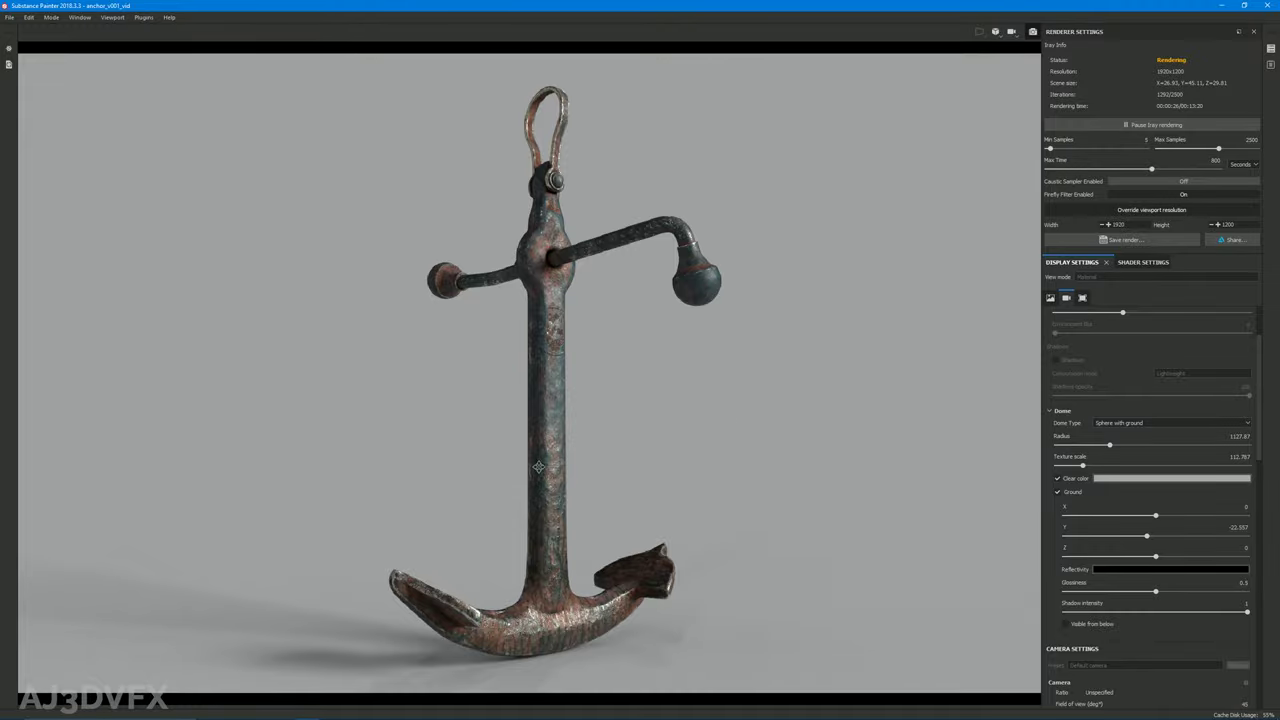
Orbit and zoom around the Iray-rendered anchor, inspecting the head, flukes and crown
{"action": "left_click_drag", "start_coordinate": [558, 311], "coordinate": [540, 318], "text": "alt"}
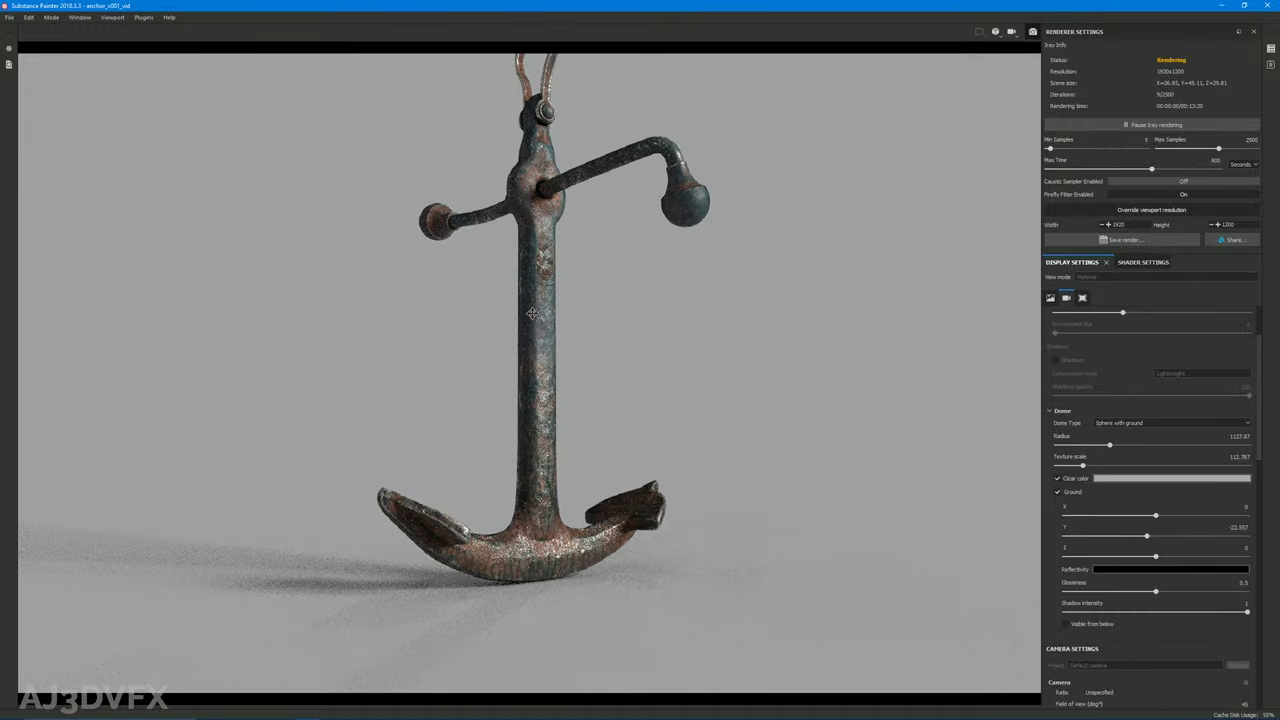
{"action": "scroll", "coordinate": [487, 383], "scroll_direction": "up", "scroll_amount": 5}
{"action": "scroll", "coordinate": [487, 383], "scroll_direction": "up", "scroll_amount": 5}
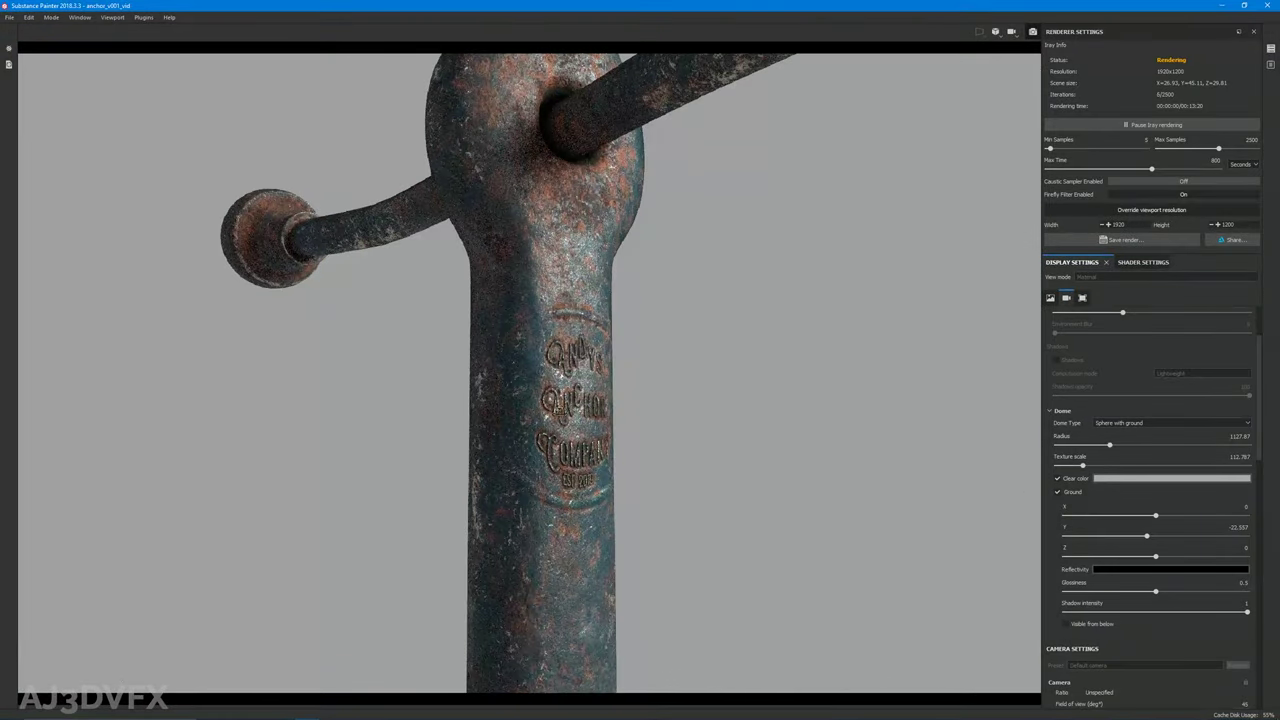
{"action": "left_click_drag", "start_coordinate": [520, 380], "coordinate": [504, 405], "text": "alt"}
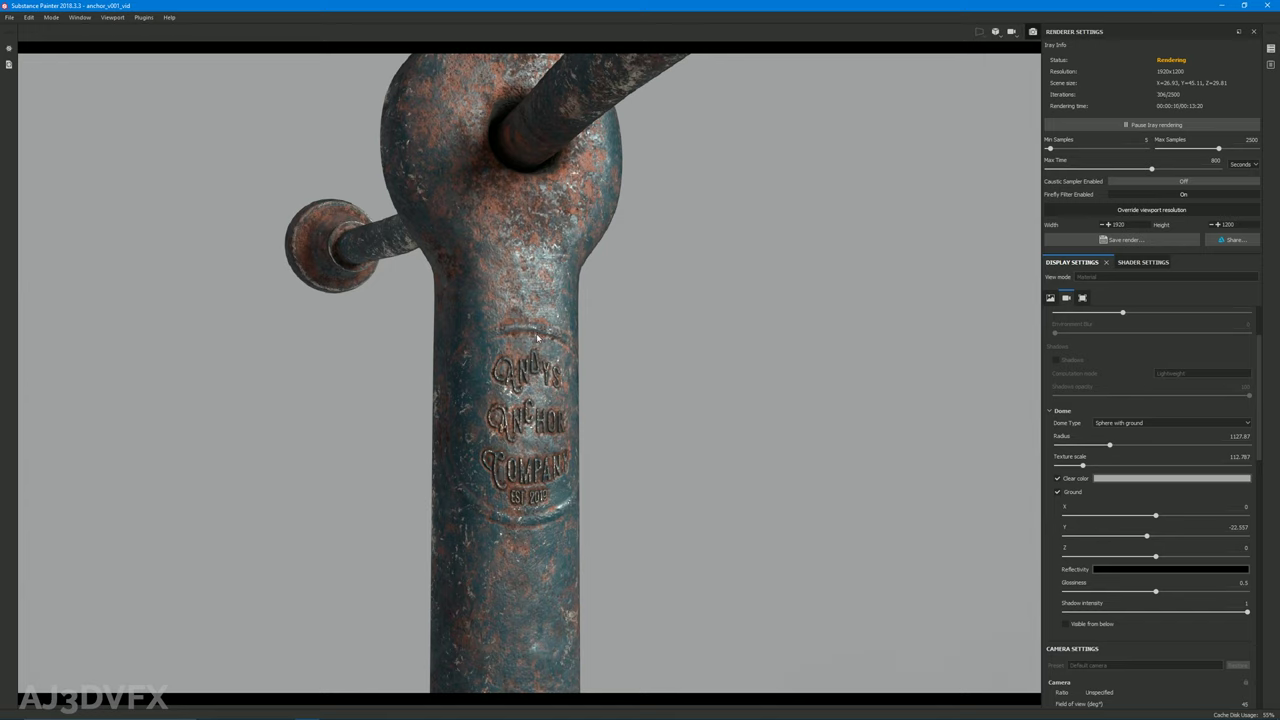
{"action": "middle_click_drag", "start_coordinate": [540, 432], "coordinate": [533, 381], "text": "alt"}
{"action": "left_click_drag", "start_coordinate": [533, 381], "coordinate": [500, 390], "text": "alt"}
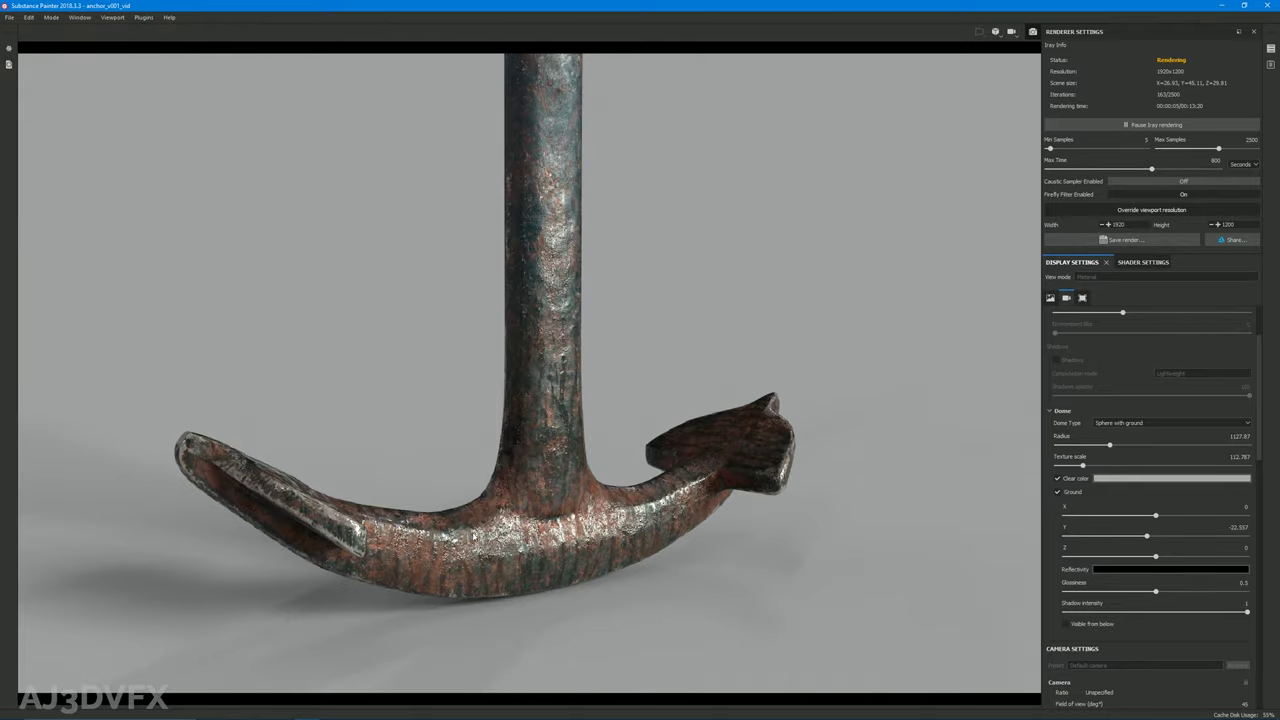
{"action": "left_click_drag", "start_coordinate": [553, 472], "coordinate": [553, 440], "text": "alt"}
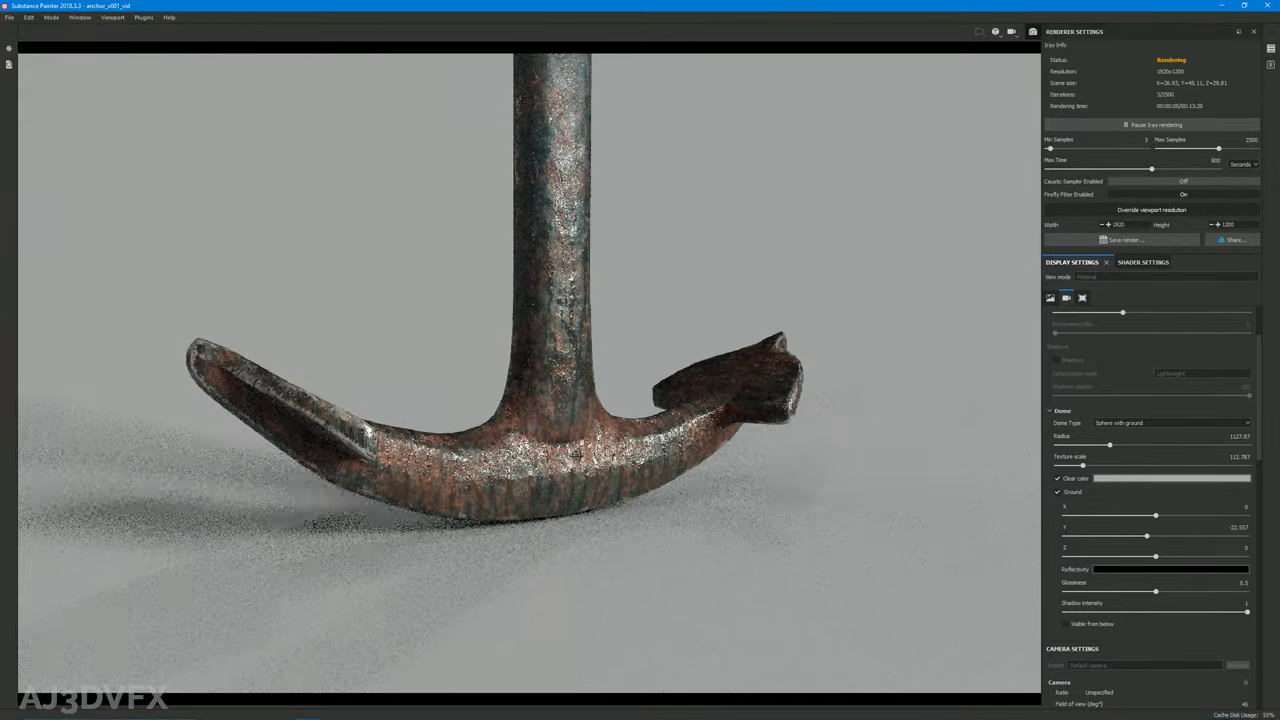
{"action": "scroll", "coordinate": [553, 440], "scroll_direction": "up", "scroll_amount": 3}
{"action": "scroll", "coordinate": [583, 468], "scroll_direction": "up", "scroll_amount": 2}
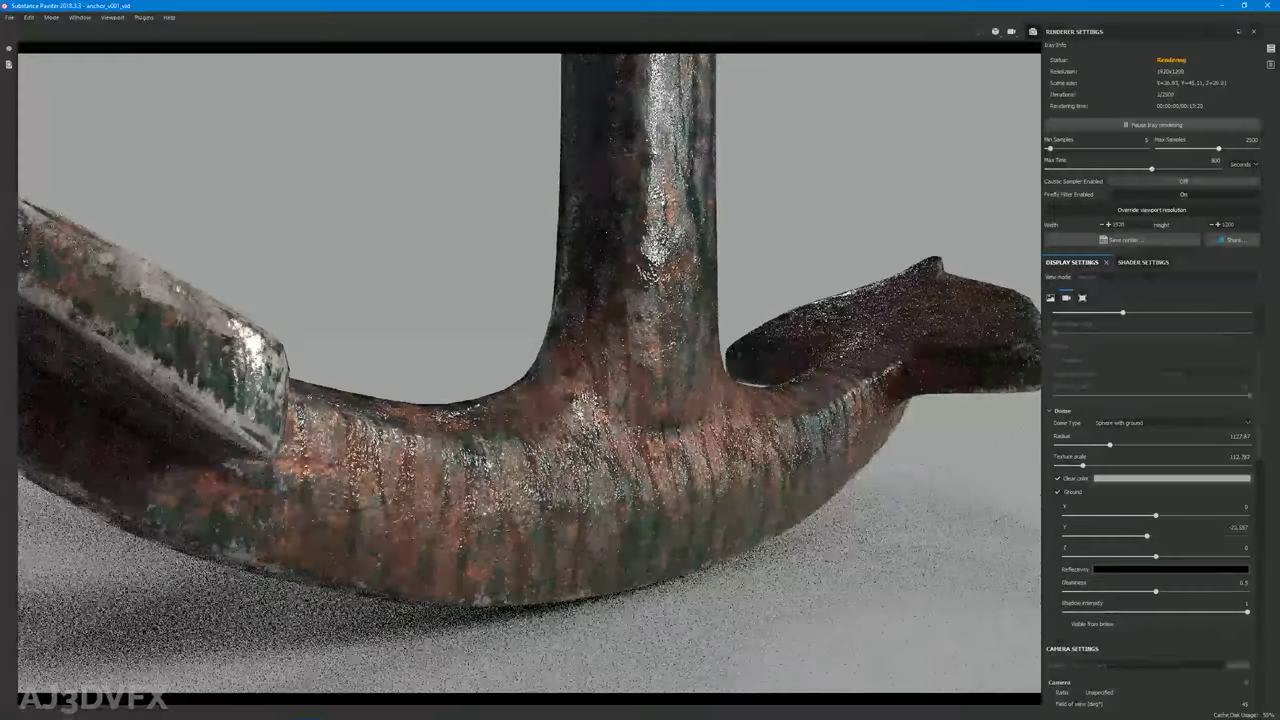
{"action": "left_click_drag", "start_coordinate": [583, 480], "coordinate": [583, 468], "text": "alt"}
{"action": "scroll", "coordinate": [583, 468], "scroll_direction": "up", "scroll_amount": 2}
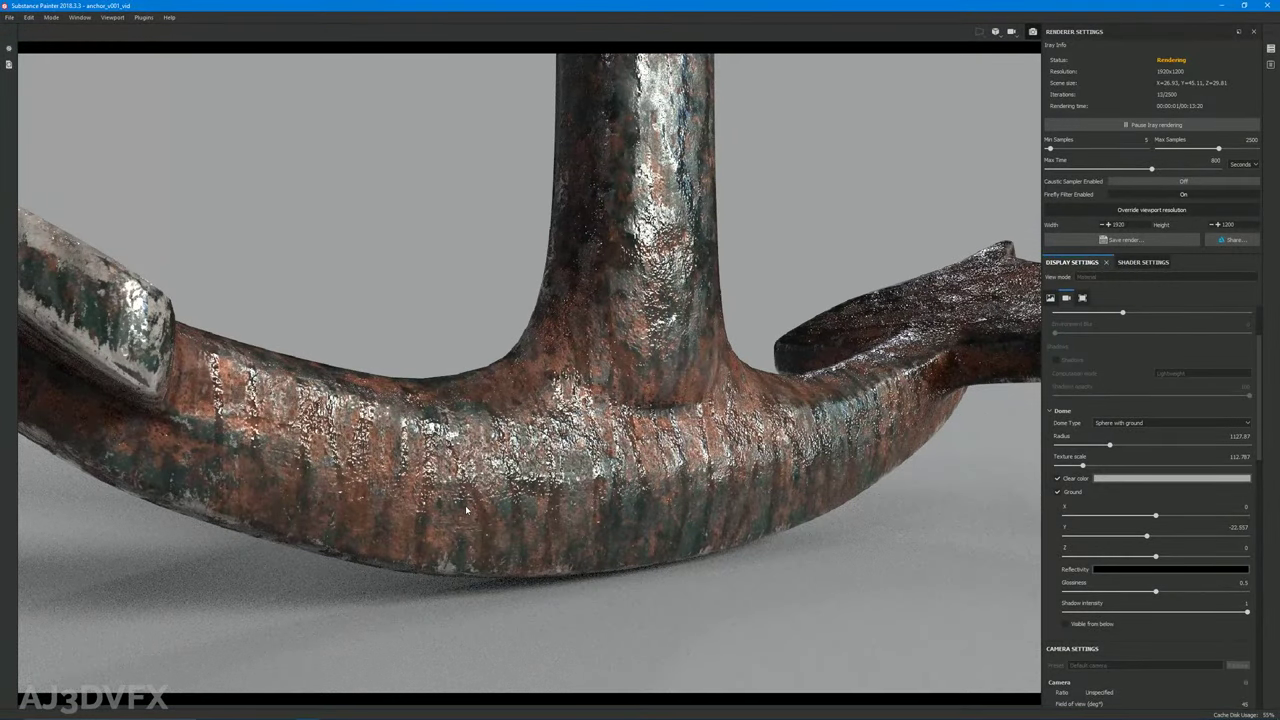
{"action": "scroll", "coordinate": [563, 474], "scroll_direction": "down", "scroll_amount": 2}
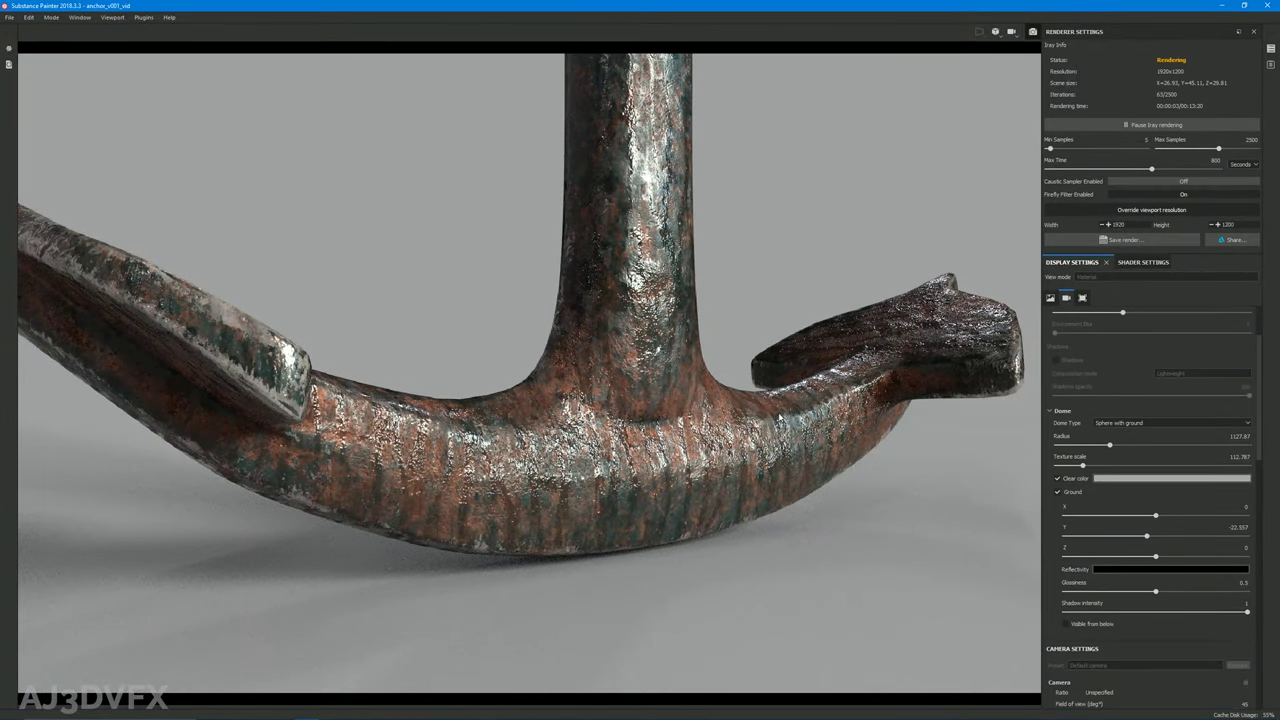
{"action": "scroll", "coordinate": [432, 450], "scroll_direction": "down", "scroll_amount": 2}
{"action": "left_click_drag", "start_coordinate": [432, 450], "coordinate": [612, 432], "text": "alt"}
{"action": "scroll", "coordinate": [516, 390], "scroll_direction": "up", "scroll_amount": 2}
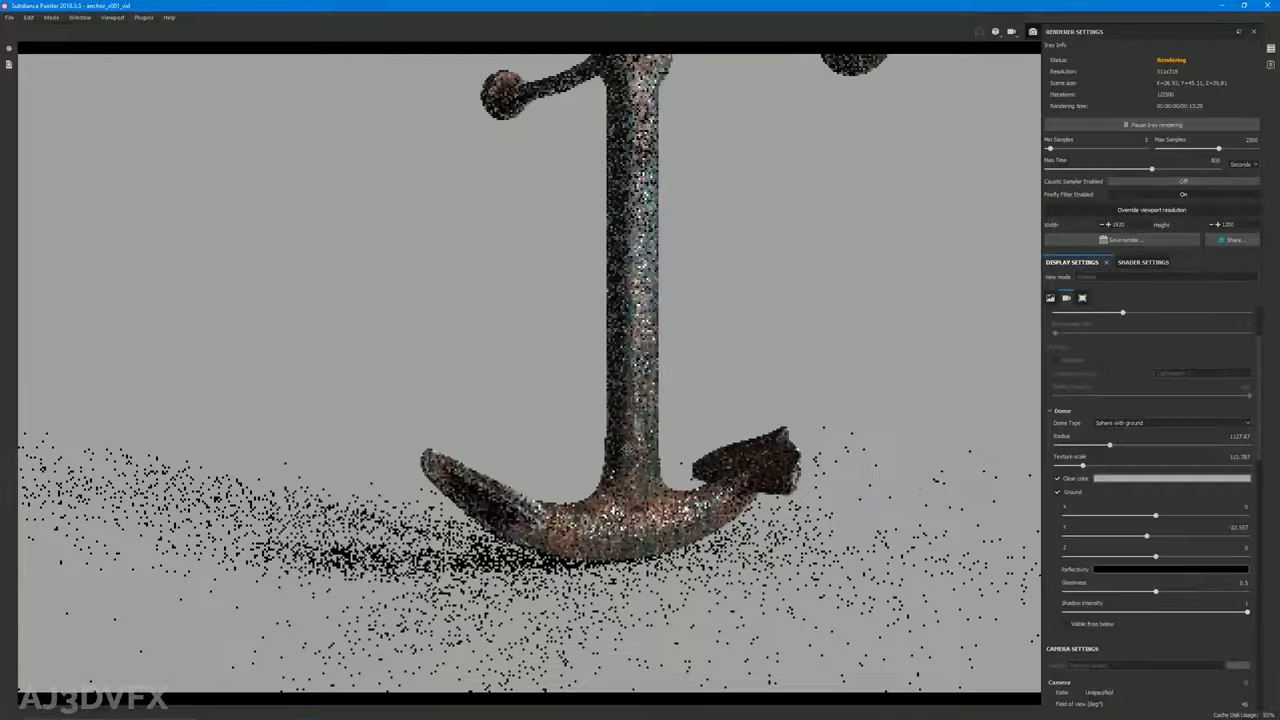
{"action": "scroll", "coordinate": [516, 390], "scroll_direction": "down", "scroll_amount": 2}
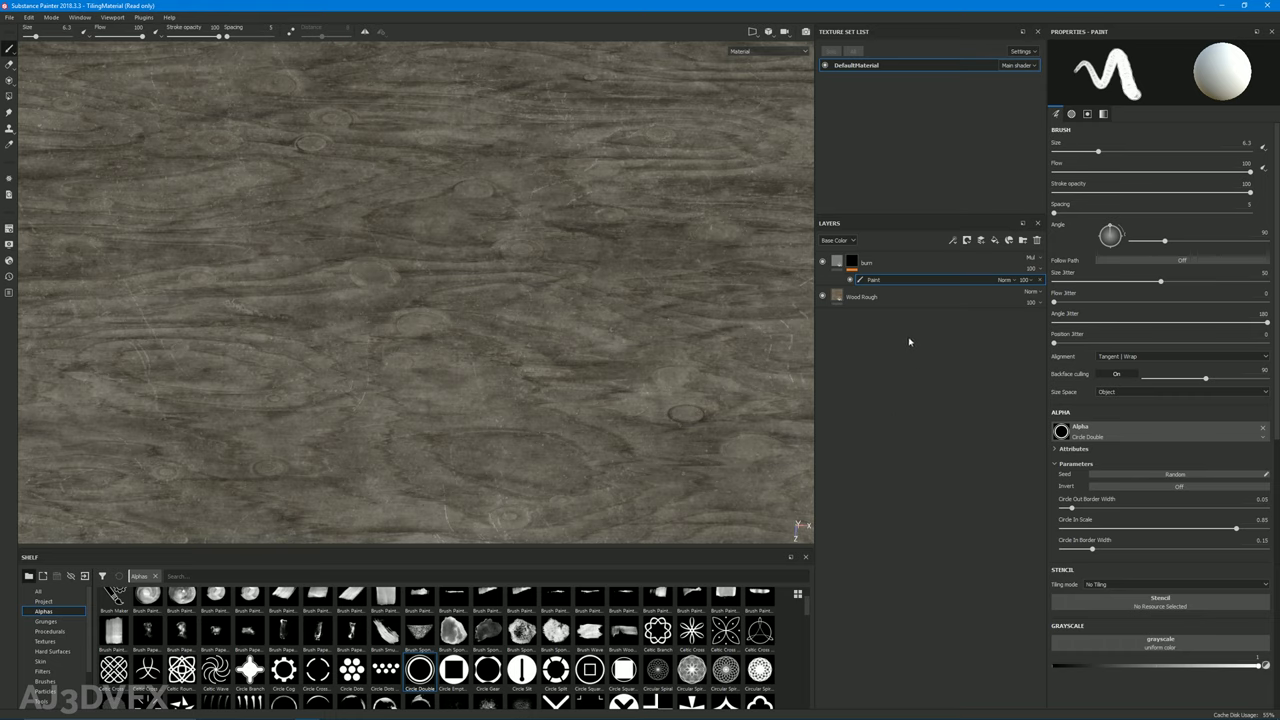
{"action": "left_click", "coordinate": [893, 298]}
{"action": "left_click", "coordinate": [917, 280]}
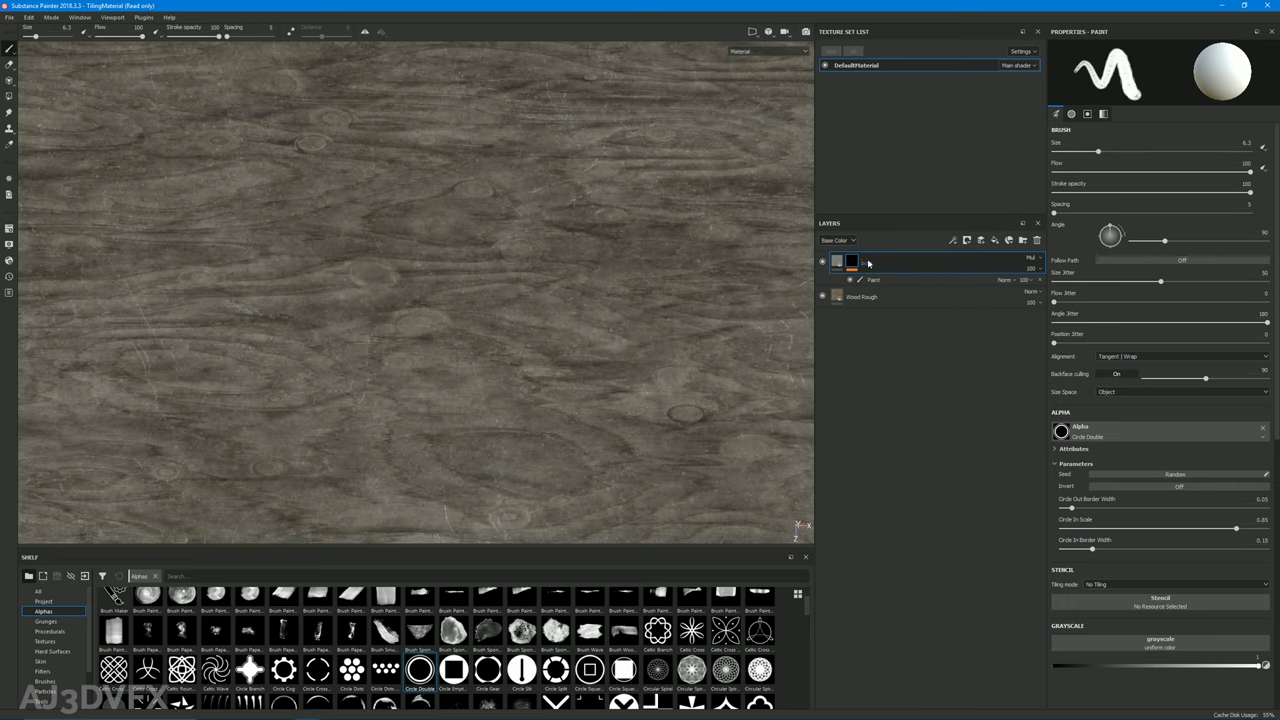
Discard an accidentally added fill layer and duplicate the burn layer instead
{"action": "left_click", "coordinate": [980, 241]}
{"action": "double_click", "coordinate": [860, 262]}
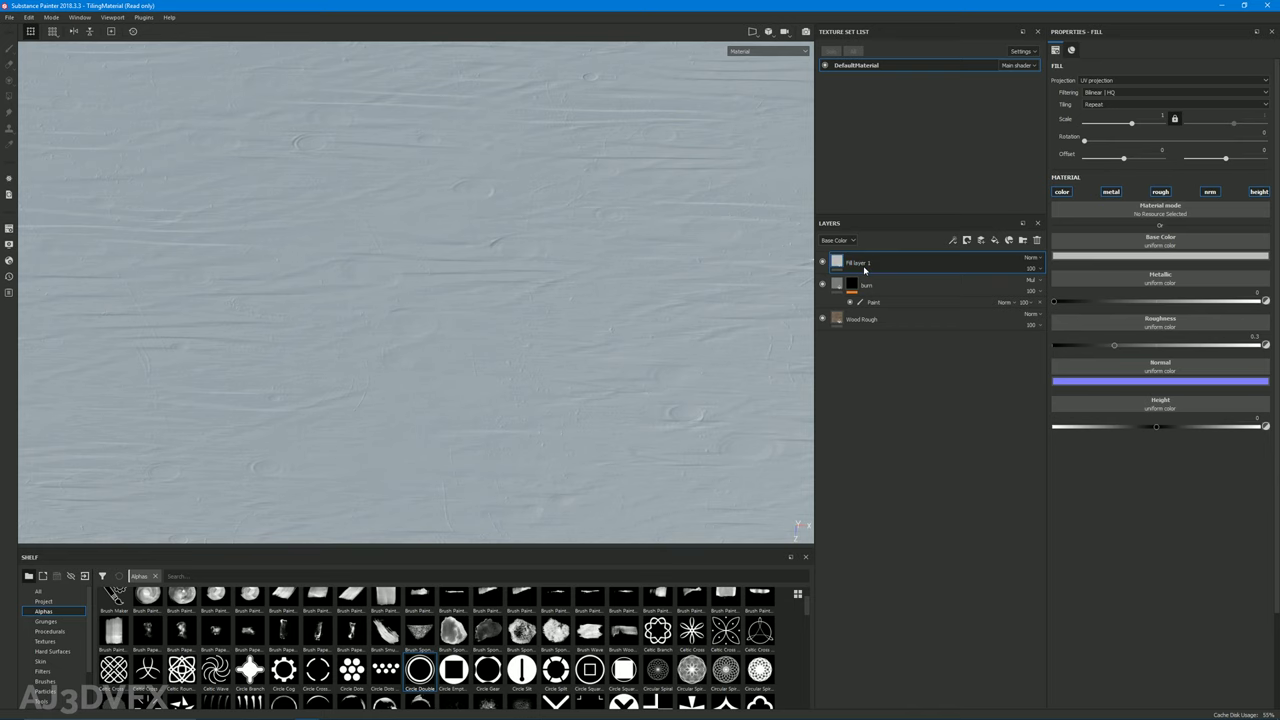
{"action": "key", "text": "Delete"}
{"action": "key", "text": "ctrl+d"}
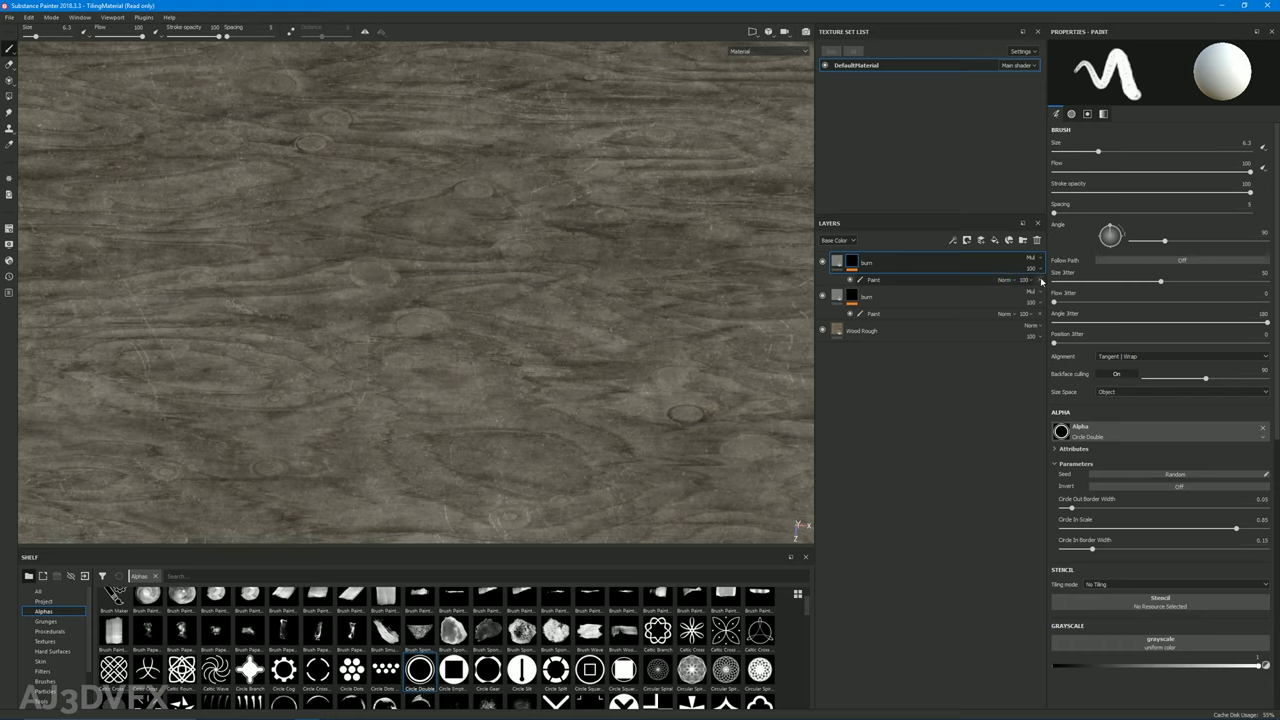
{"action": "left_click", "coordinate": [850, 263]}
Add an anchor point to the second burn layer's mask
{"action": "right_click", "coordinate": [850, 264]}
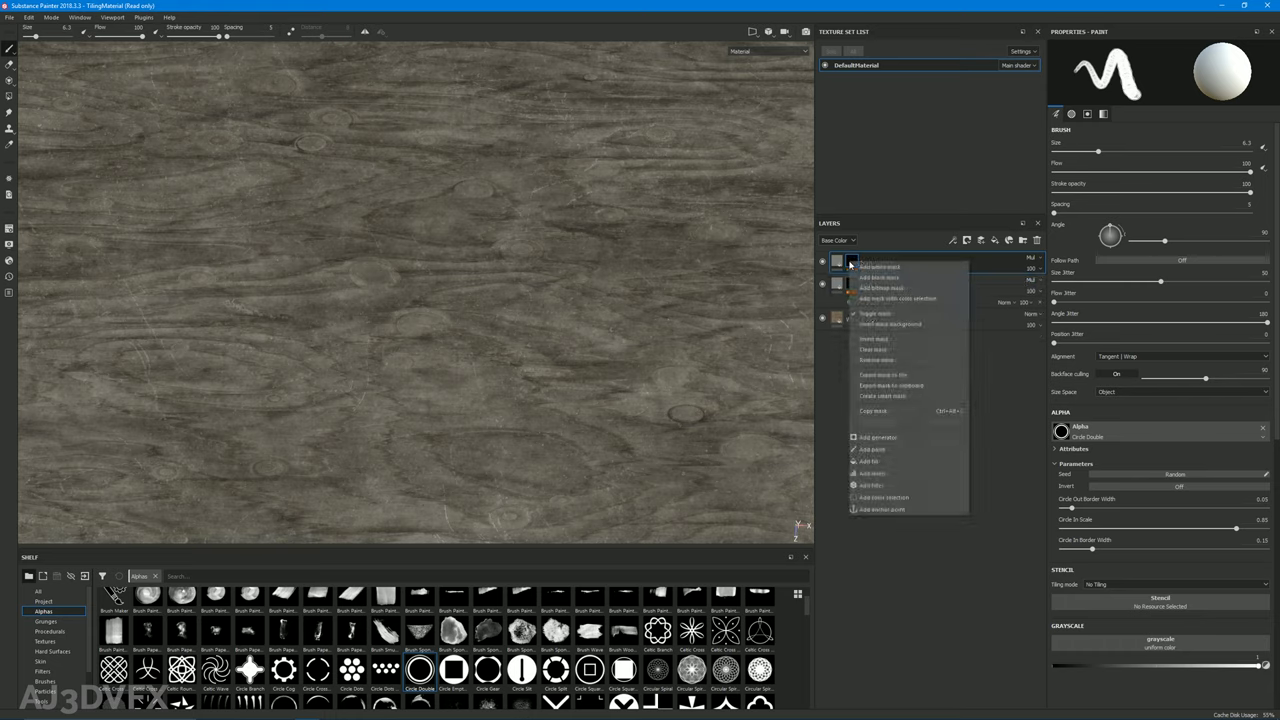
{"action": "left_click", "coordinate": [838, 321]}
{"action": "left_click", "coordinate": [851, 285]}
{"action": "right_click", "coordinate": [851, 285]}
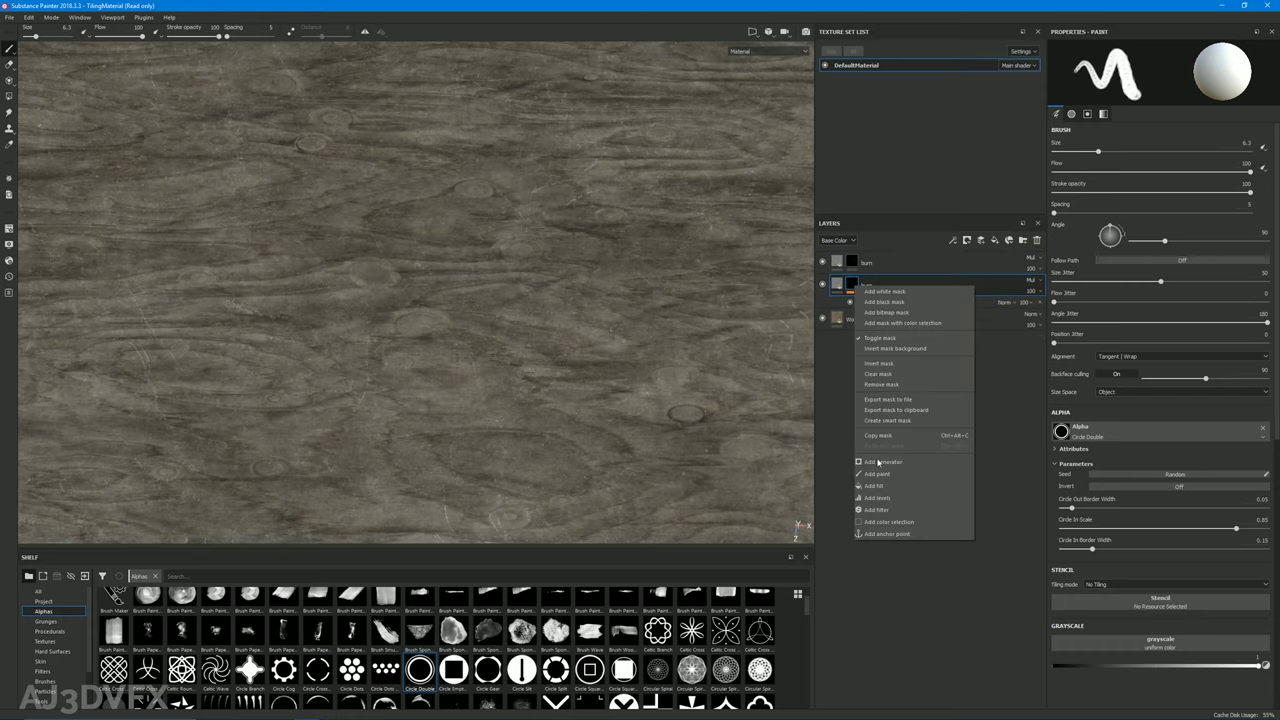
{"action": "left_click", "coordinate": [897, 535]}
Add a fill to the top burn mask that uses the burn mask anchor point as its grayscale source
{"action": "left_click", "coordinate": [851, 262]}
{"action": "right_click", "coordinate": [851, 262]}
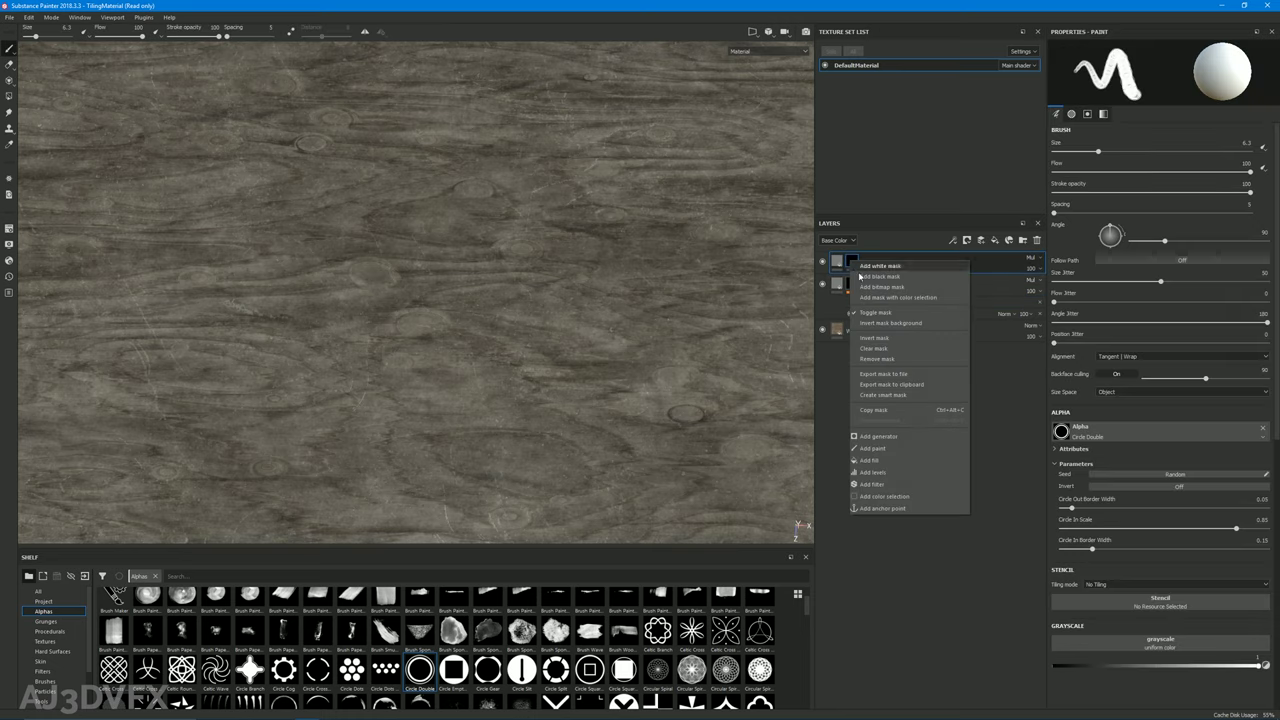
{"action": "left_click", "coordinate": [889, 459]}
{"action": "left_click", "coordinate": [1160, 191]}
{"action": "left_click", "coordinate": [1205, 210]}
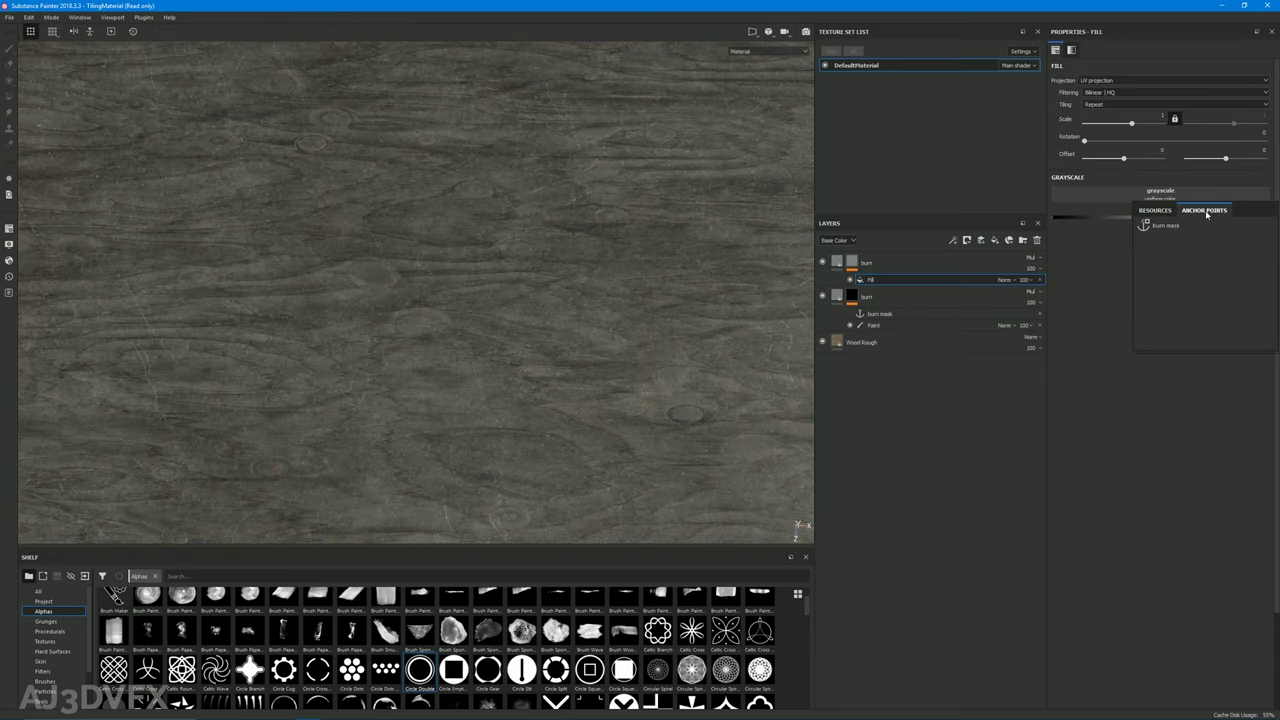
{"action": "left_click", "coordinate": [1147, 227]}
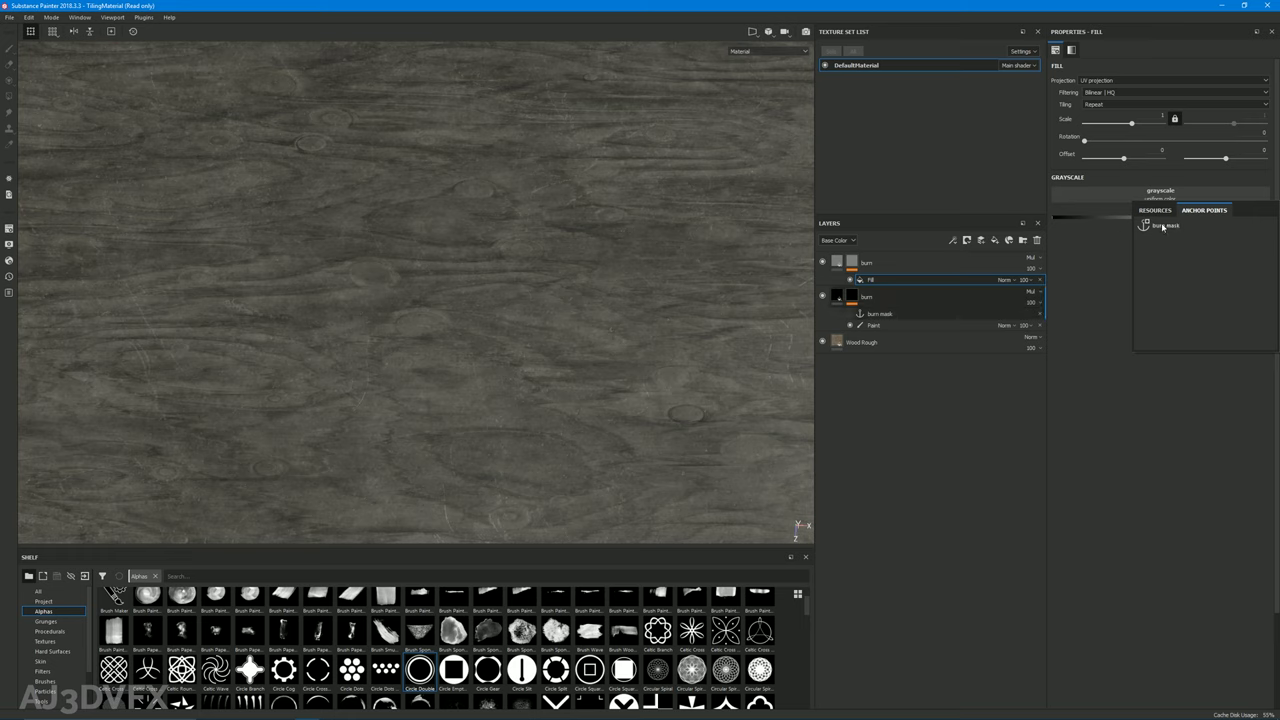
{"action": "left_click", "coordinate": [1163, 226]}
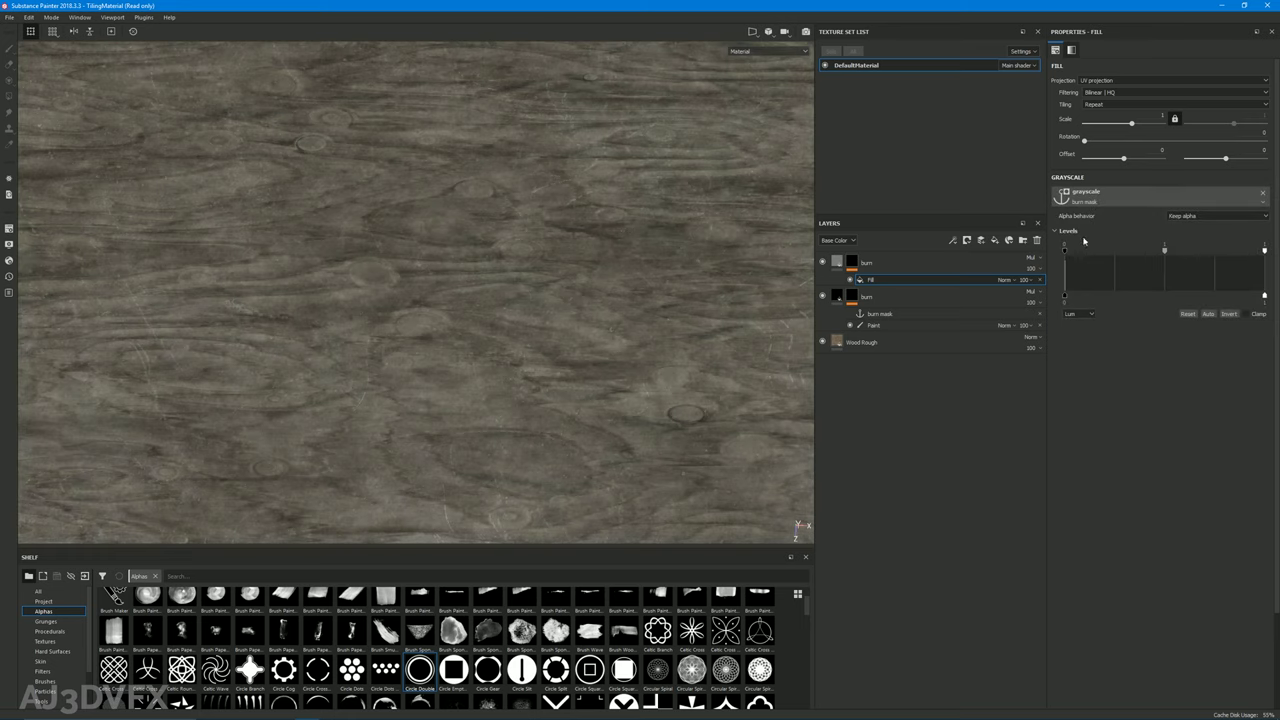
Add a Transform filter to the top burn layer's mask
{"action": "left_click", "coordinate": [845, 297]}
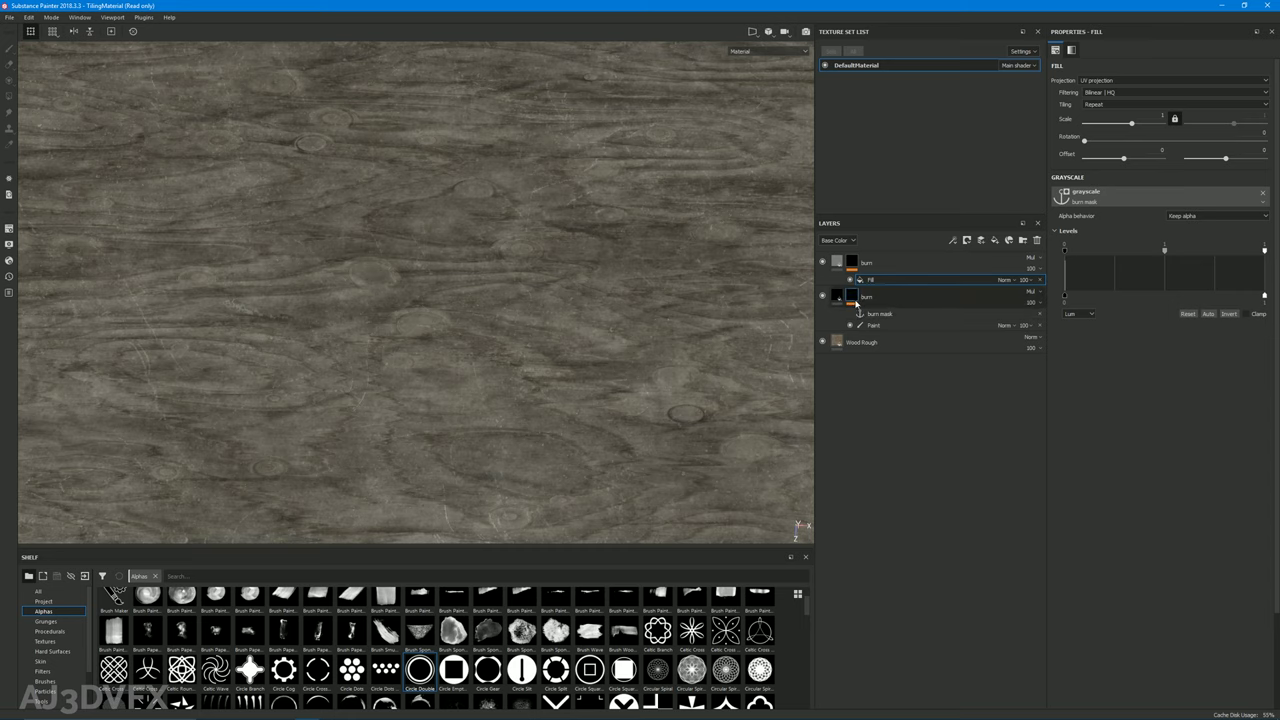
{"action": "left_click", "coordinate": [849, 264]}
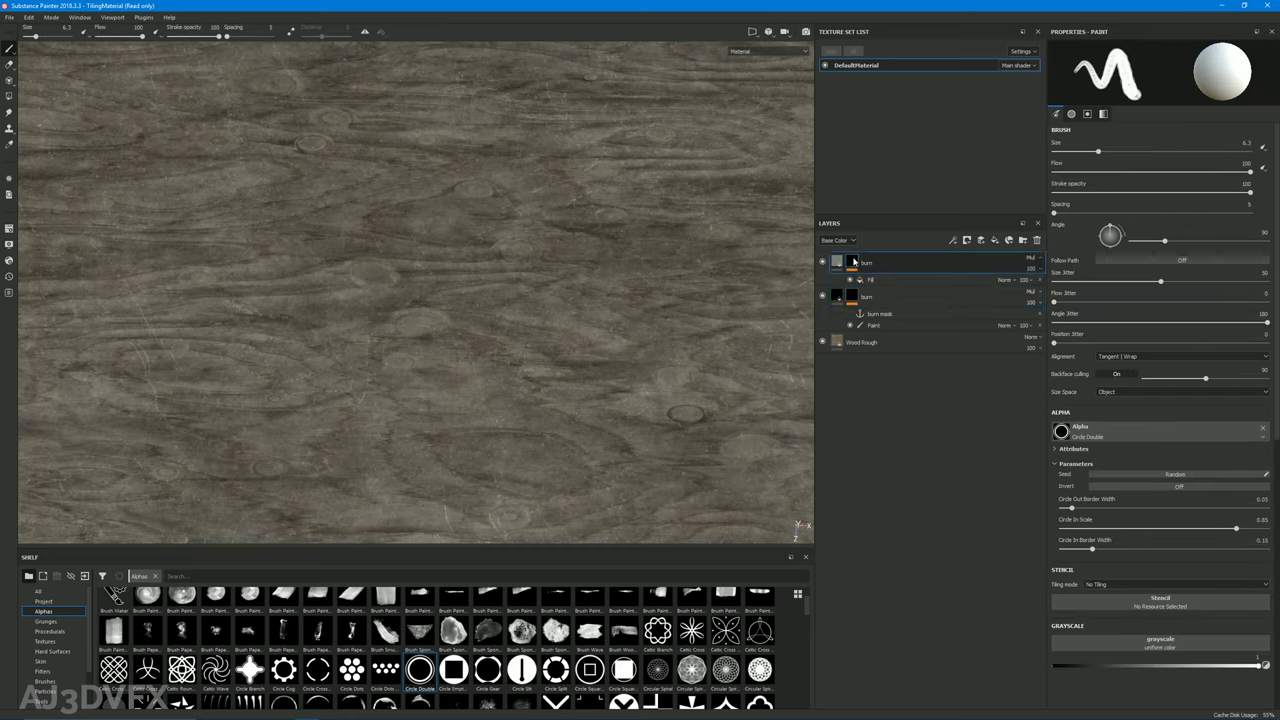
{"action": "right_click", "coordinate": [853, 261]}
{"action": "left_click", "coordinate": [888, 476]}
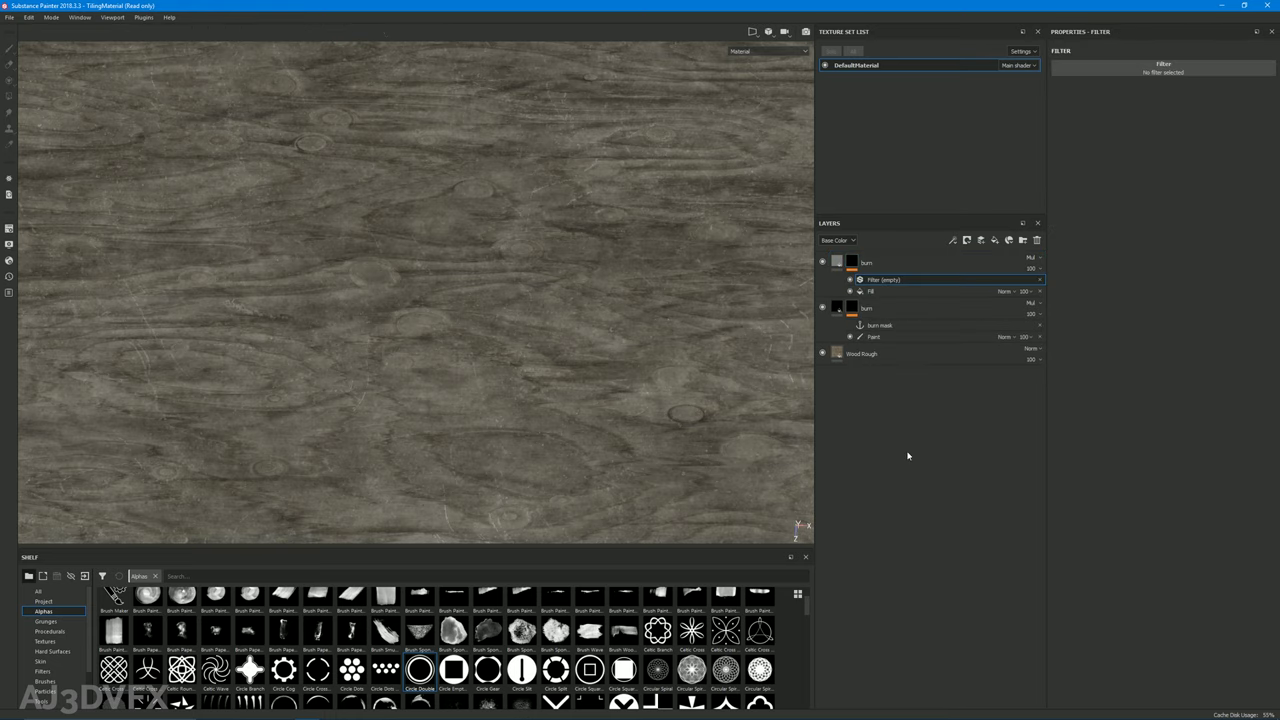
{"action": "left_click", "coordinate": [1157, 71]}
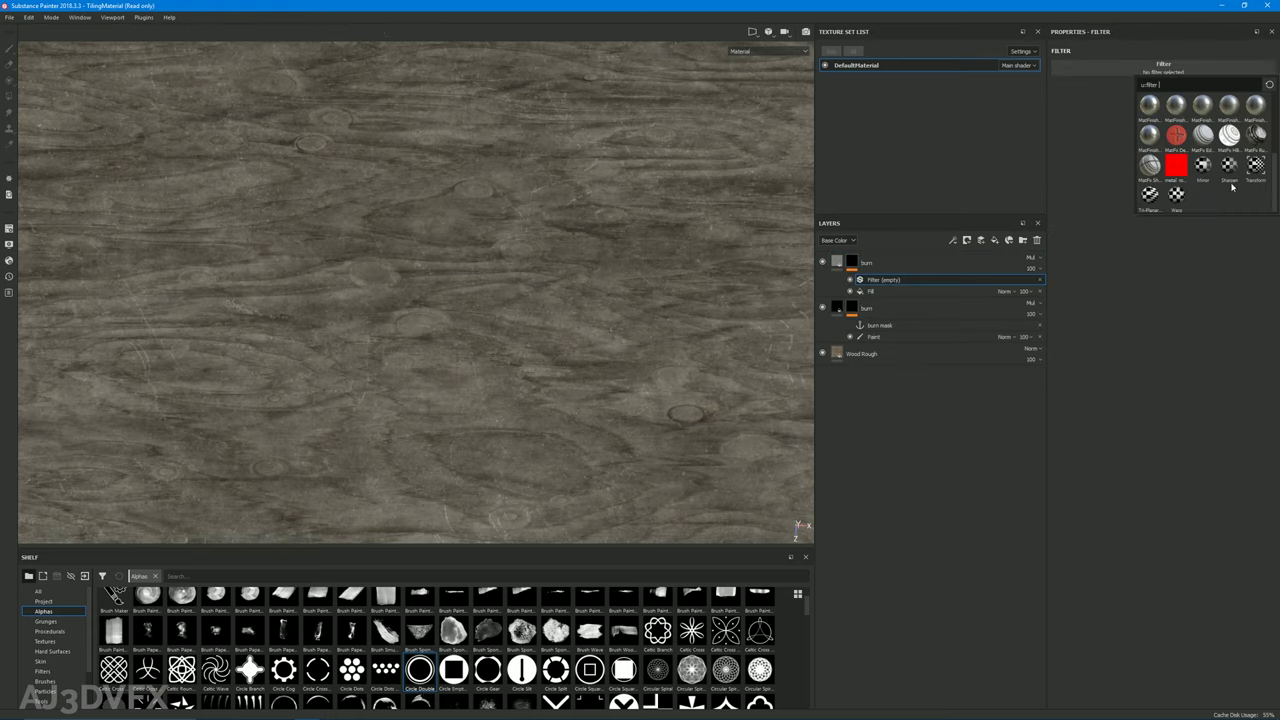
{"action": "left_click", "coordinate": [1256, 165]}
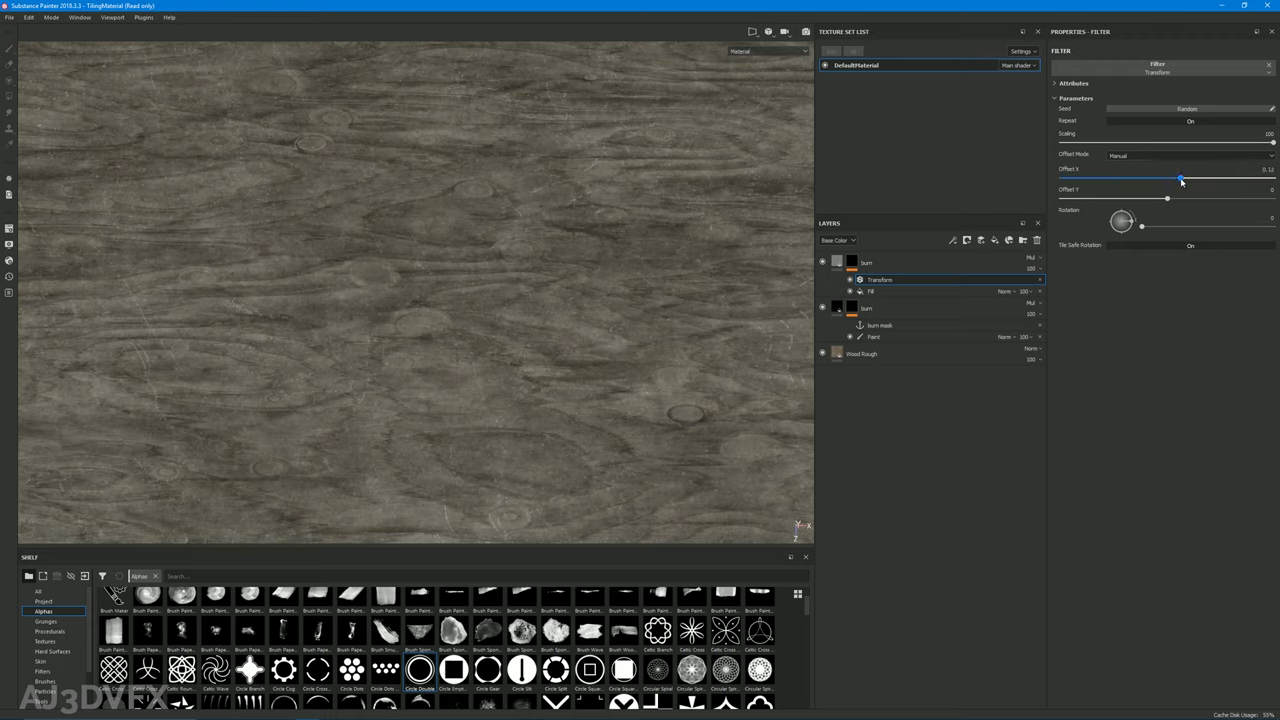
{"action": "left_click", "coordinate": [852, 308]}
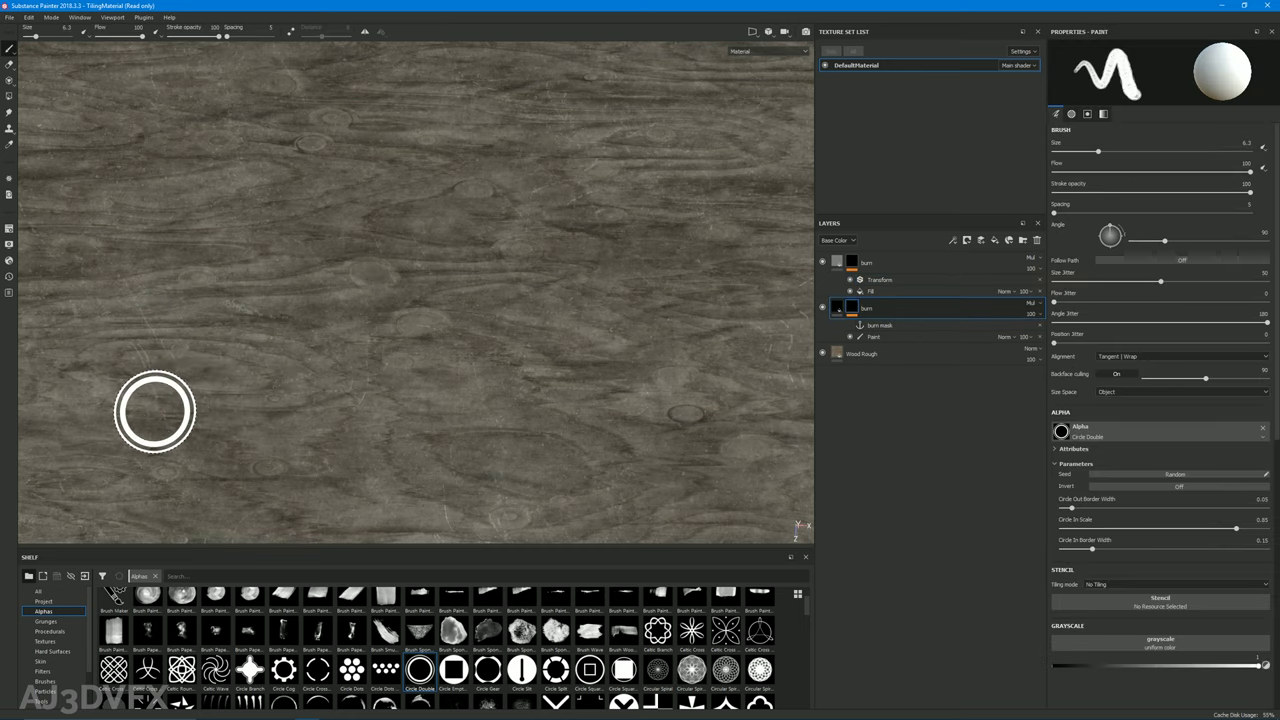
Paint an upside-down U burn shape, then offset its linked copy to X 0.28 with the Transform filter
{"action": "mouse_move", "coordinate": [155, 413]}
{"action": "left_mouse_down"}
{"action": "mouse_move", "coordinate": [388, 323]}
{"action": "mouse_move", "coordinate": [424, 325]}
{"action": "mouse_move", "coordinate": [496, 382]}
{"action": "mouse_move", "coordinate": [552, 350]}
{"action": "mouse_move", "coordinate": [562, 306]}
{"action": "mouse_move", "coordinate": [531, 264]}
{"action": "mouse_move", "coordinate": [613, 227]}
{"action": "mouse_move", "coordinate": [686, 250]}
{"action": "mouse_move", "coordinate": [684, 336]}
{"action": "mouse_move", "coordinate": [440, 337]}
{"action": "left_mouse_up"}
{"action": "key", "text": "ctrl+z"}
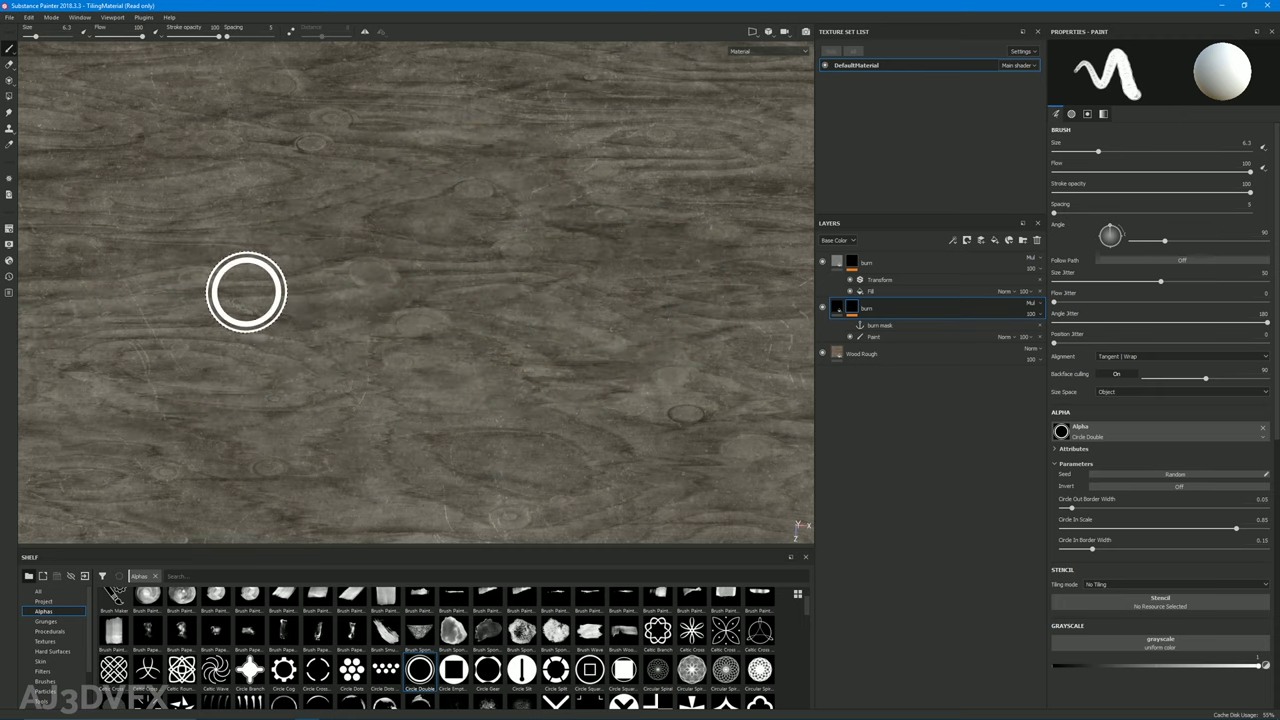
{"action": "mouse_move", "coordinate": [672, 358]}
{"action": "left_mouse_down"}
{"action": "mouse_move", "coordinate": [690, 222]}
{"action": "mouse_move", "coordinate": [598, 215]}
{"action": "mouse_move", "coordinate": [585, 440]}
{"action": "mouse_move", "coordinate": [710, 405]}
{"action": "left_mouse_up"}
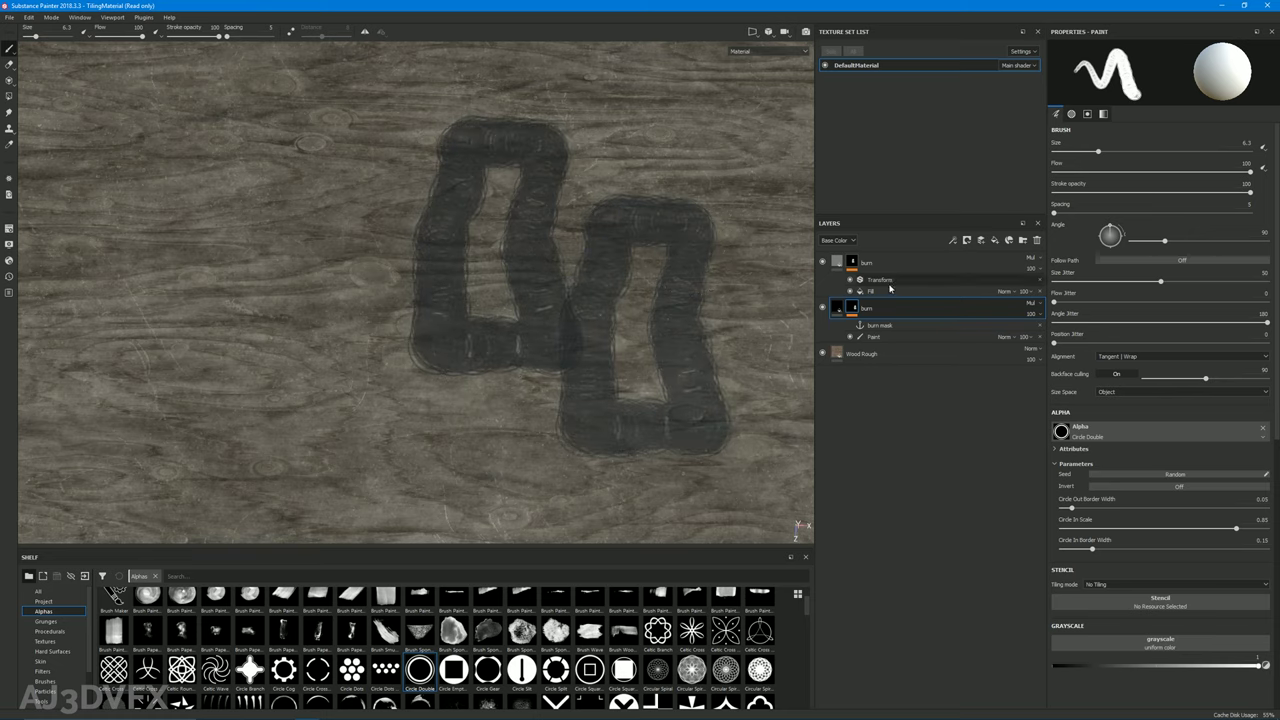
{"action": "left_click", "coordinate": [950, 281]}
{"action": "mouse_move", "coordinate": [1184, 178]}
{"action": "left_mouse_down"}
{"action": "mouse_move", "coordinate": [1212, 177]}
{"action": "mouse_move", "coordinate": [1163, 178]}
{"action": "mouse_move", "coordinate": [1196, 178]}
{"action": "mouse_move", "coordinate": [1186, 200]}
{"action": "mouse_move", "coordinate": [1167, 201]}
{"action": "left_mouse_up"}
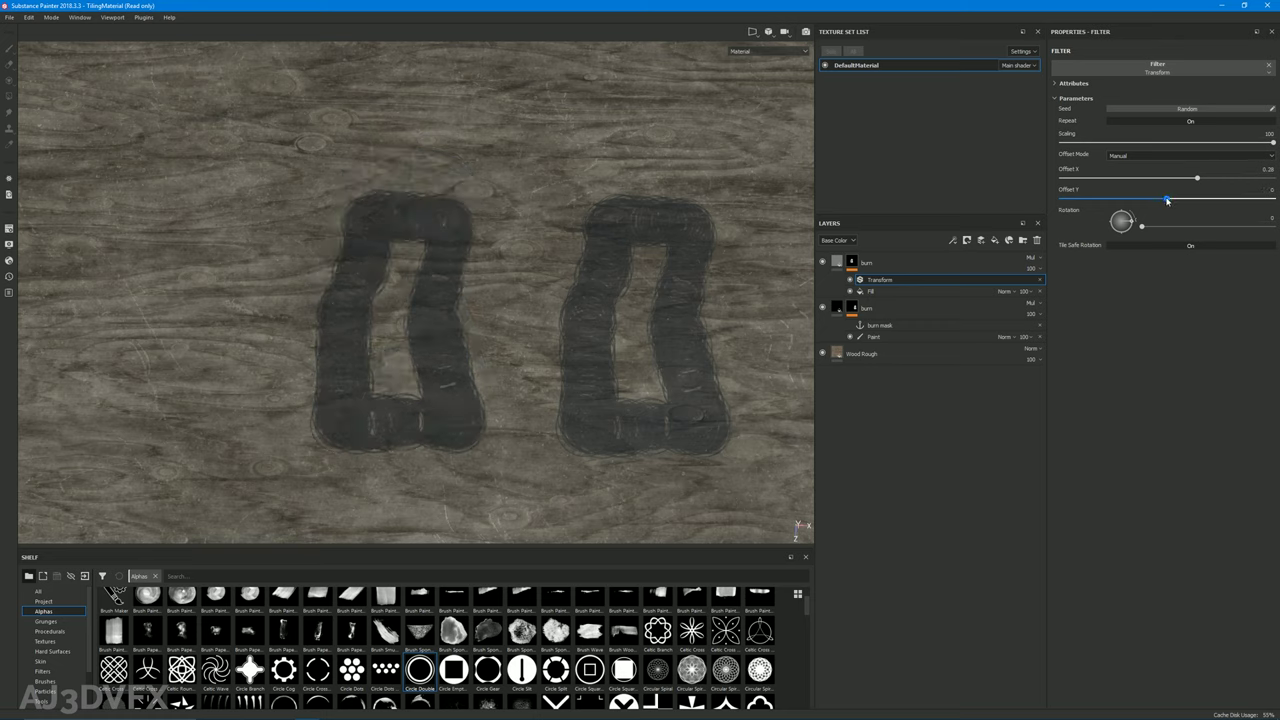
Set the top burn layer's base colour to red and the second burn layer's to bright cyan-blue
{"action": "left_click", "coordinate": [836, 262]}
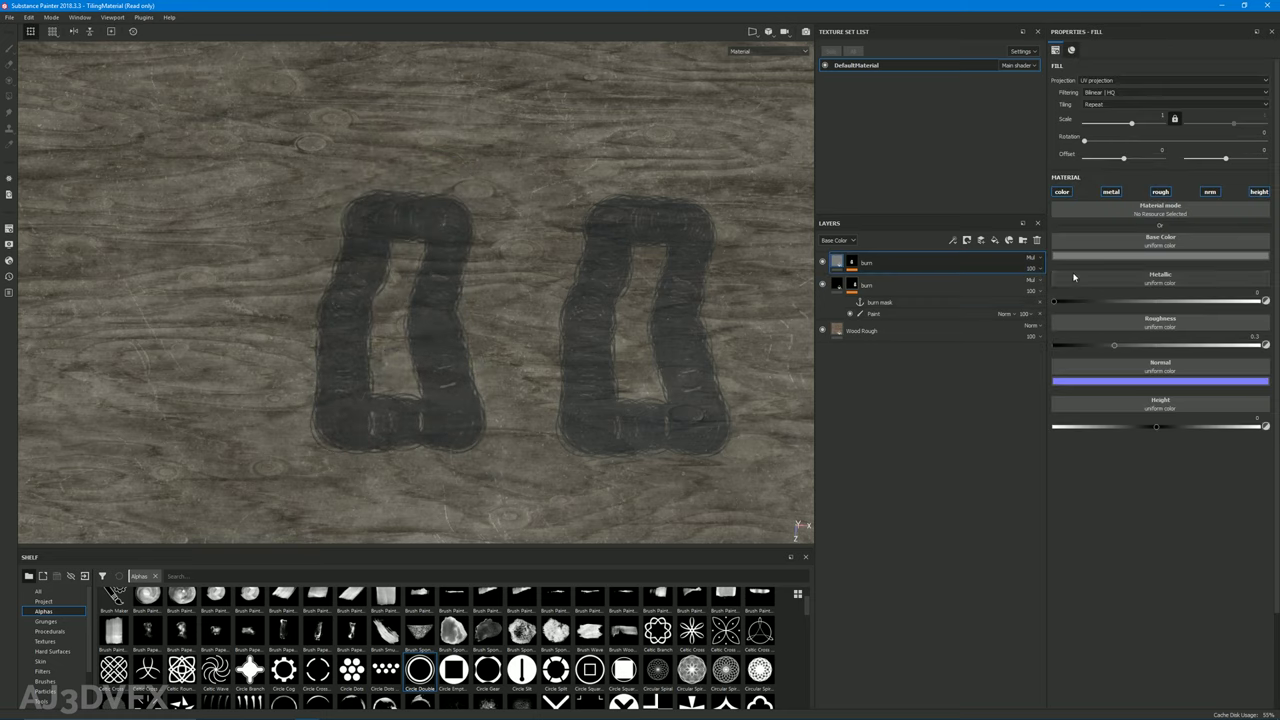
{"action": "left_click", "coordinate": [1105, 258]}
{"action": "left_click", "coordinate": [1200, 268]}
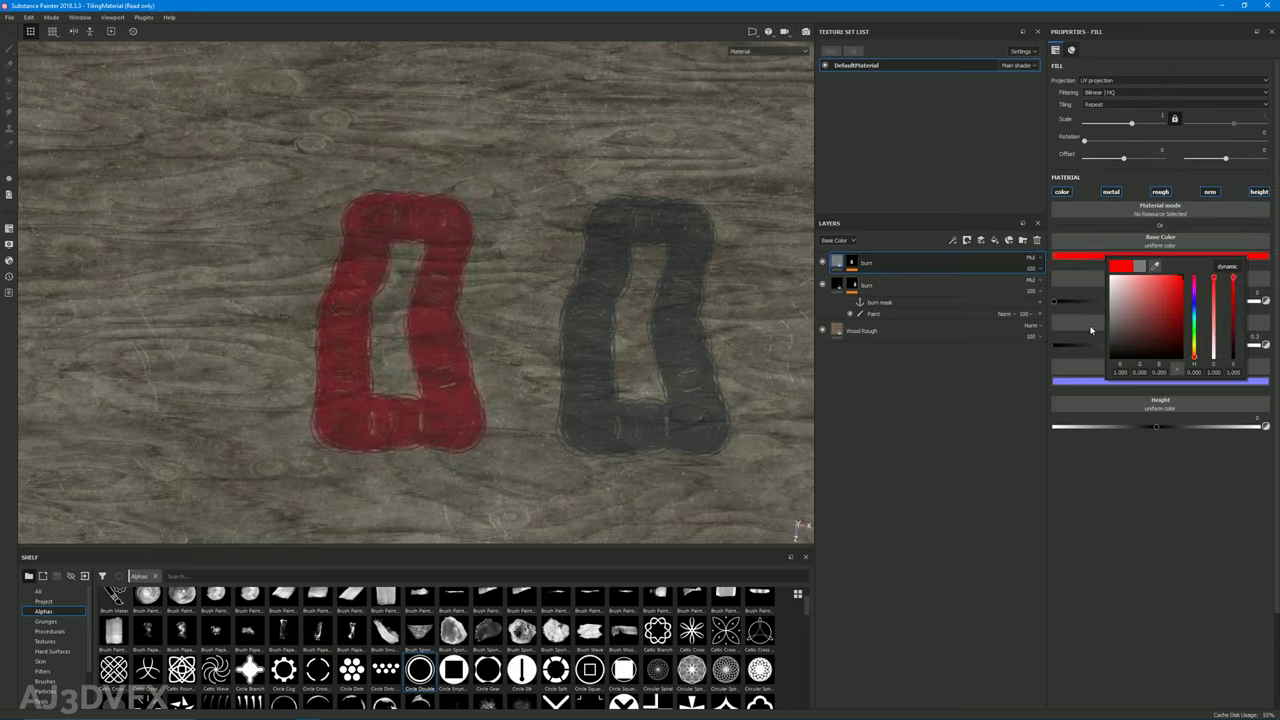
{"action": "left_click", "coordinate": [836, 285]}
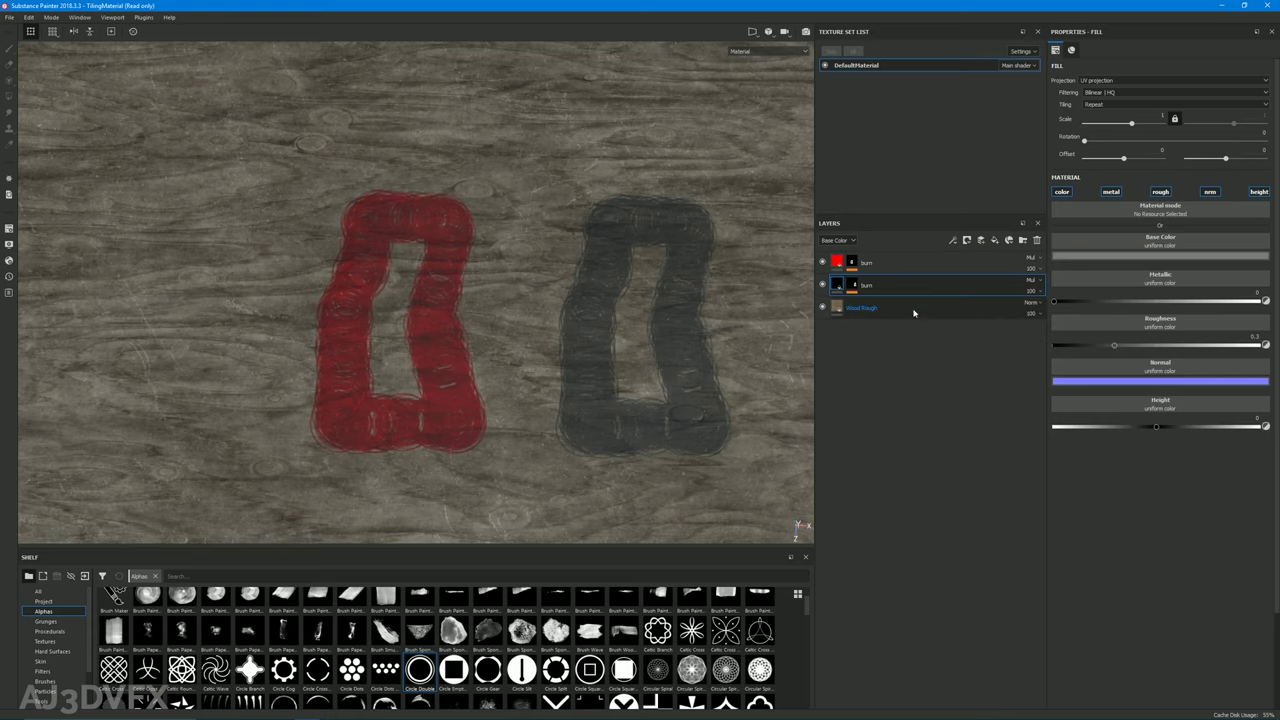
{"action": "left_click", "coordinate": [1155, 257]}
{"action": "left_click", "coordinate": [1229, 332]}
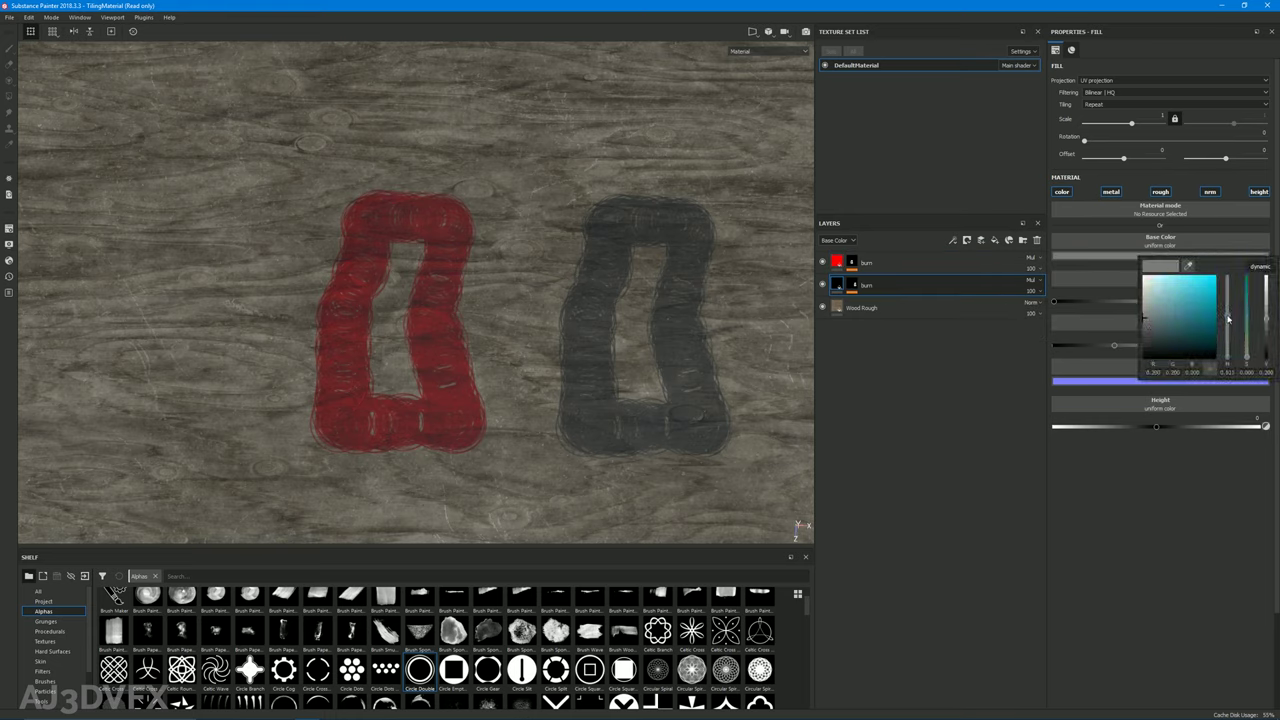
{"action": "left_click_drag", "start_coordinate": [1247, 350], "coordinate": [1250, 265]}
{"action": "left_click", "coordinate": [945, 411]}
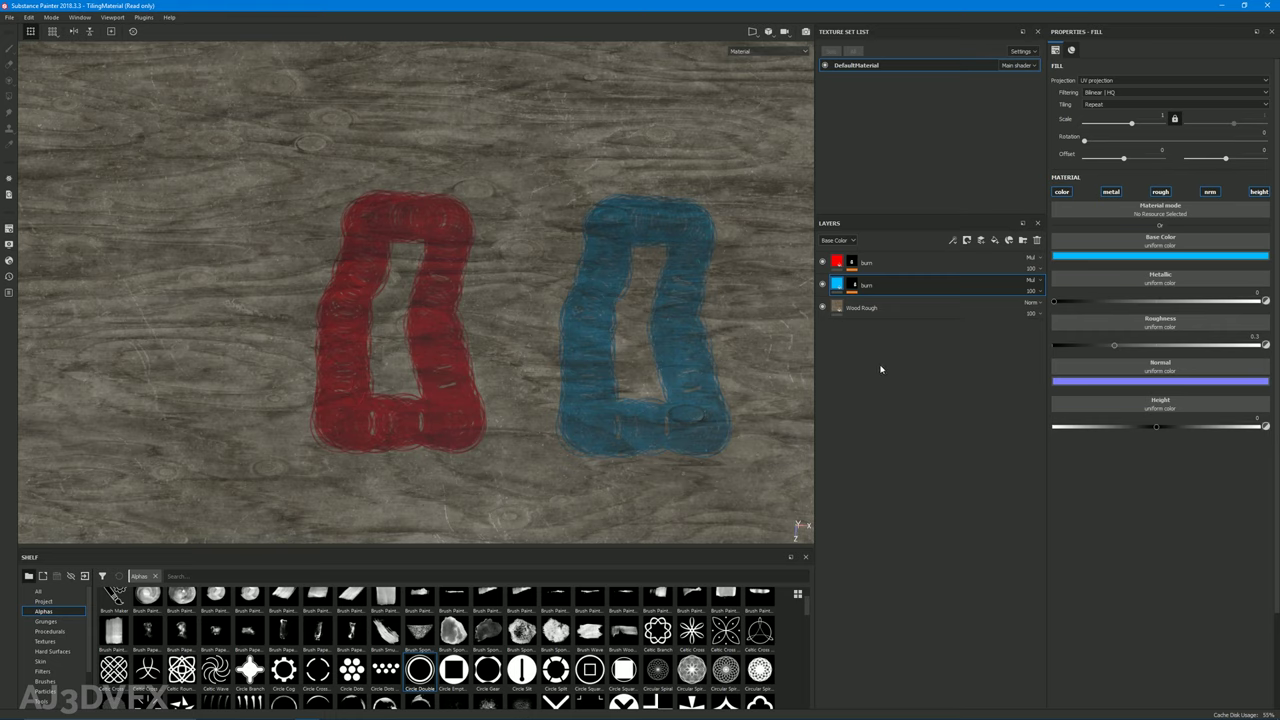
Lower the red layer's Transform Offset X so it nearly overlaps the blue shape
{"action": "left_click", "coordinate": [880, 263]}
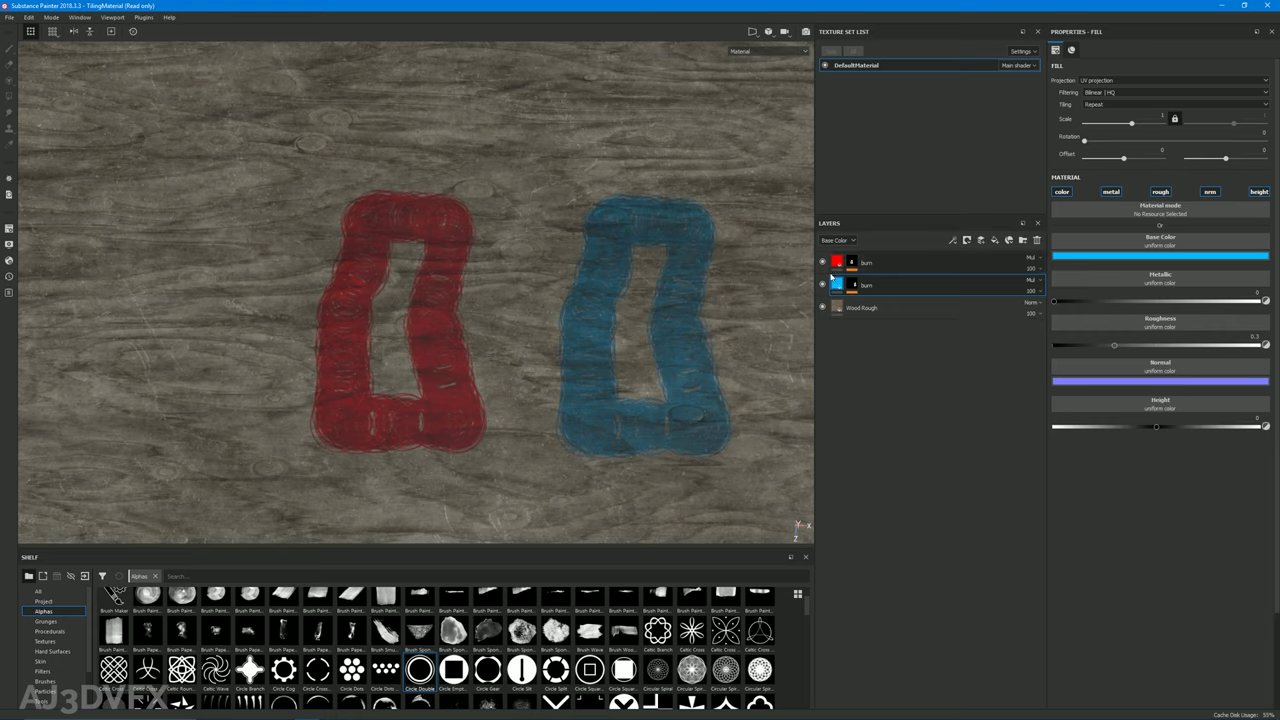
{"action": "left_click", "coordinate": [878, 279]}
{"action": "left_click_drag", "start_coordinate": [1201, 180], "coordinate": [1173, 181]}
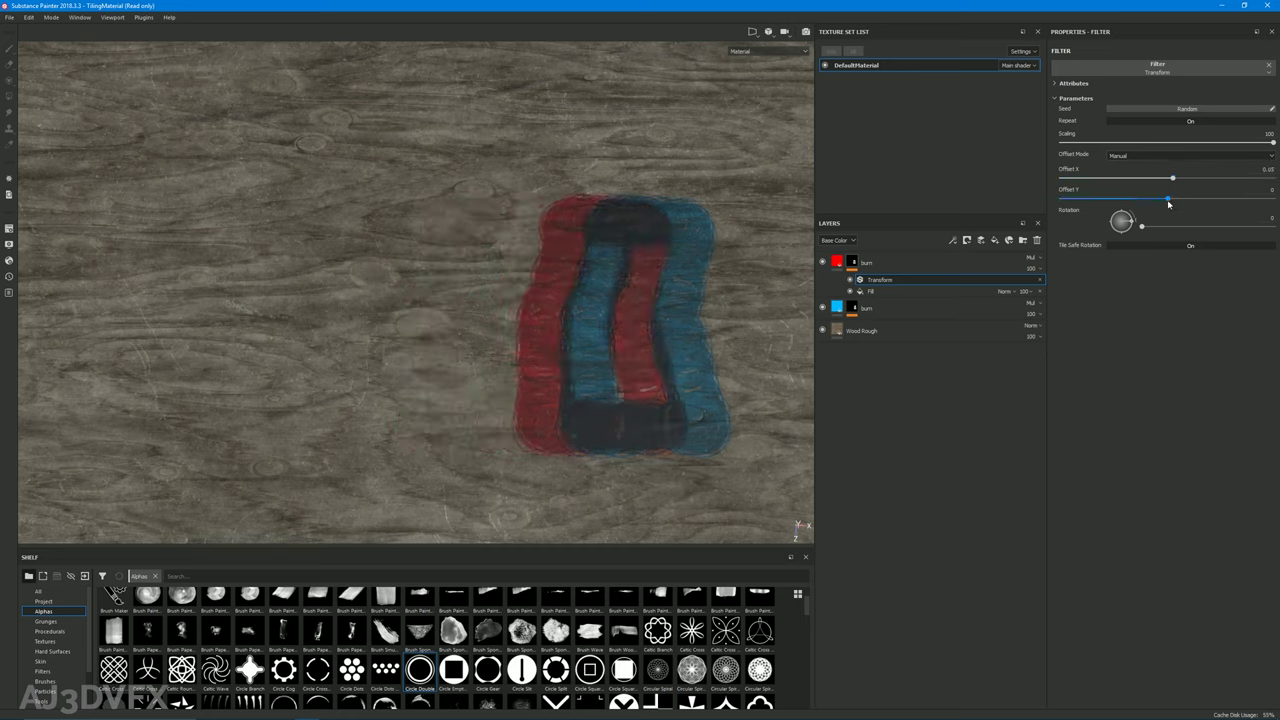
Paint a zigzag and four diagonal burn strokes on the second burn mask
{"action": "left_click", "coordinate": [852, 307]}
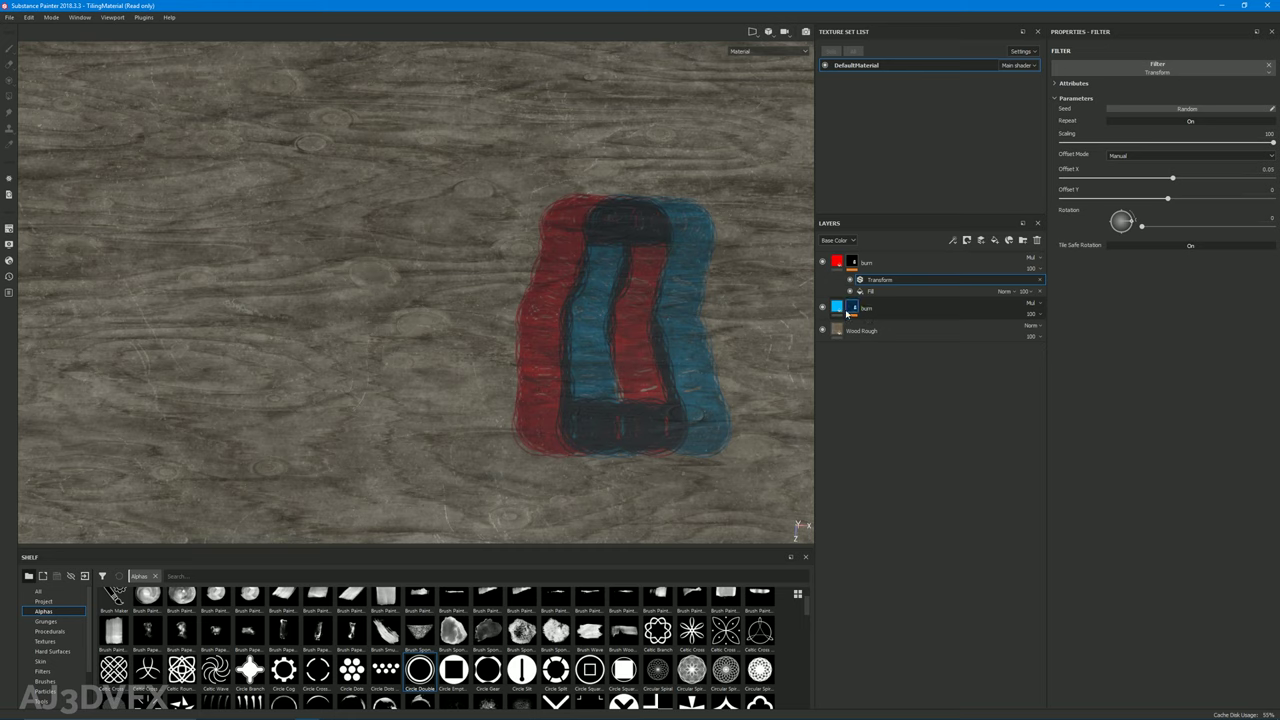
{"action": "mouse_move", "coordinate": [110, 265]}
{"action": "left_mouse_down"}
{"action": "mouse_move", "coordinate": [231, 261]}
{"action": "mouse_move", "coordinate": [238, 172]}
{"action": "mouse_move", "coordinate": [311, 160]}
{"action": "mouse_move", "coordinate": [330, 210]}
{"action": "mouse_move", "coordinate": [326, 266]}
{"action": "mouse_move", "coordinate": [393, 265]}
{"action": "mouse_move", "coordinate": [400, 239]}
{"action": "mouse_move", "coordinate": [382, 181]}
{"action": "mouse_move", "coordinate": [404, 165]}
{"action": "mouse_move", "coordinate": [492, 168]}
{"action": "left_mouse_up"}
{"action": "left_click_drag", "start_coordinate": [478, 238], "coordinate": [476, 285]}
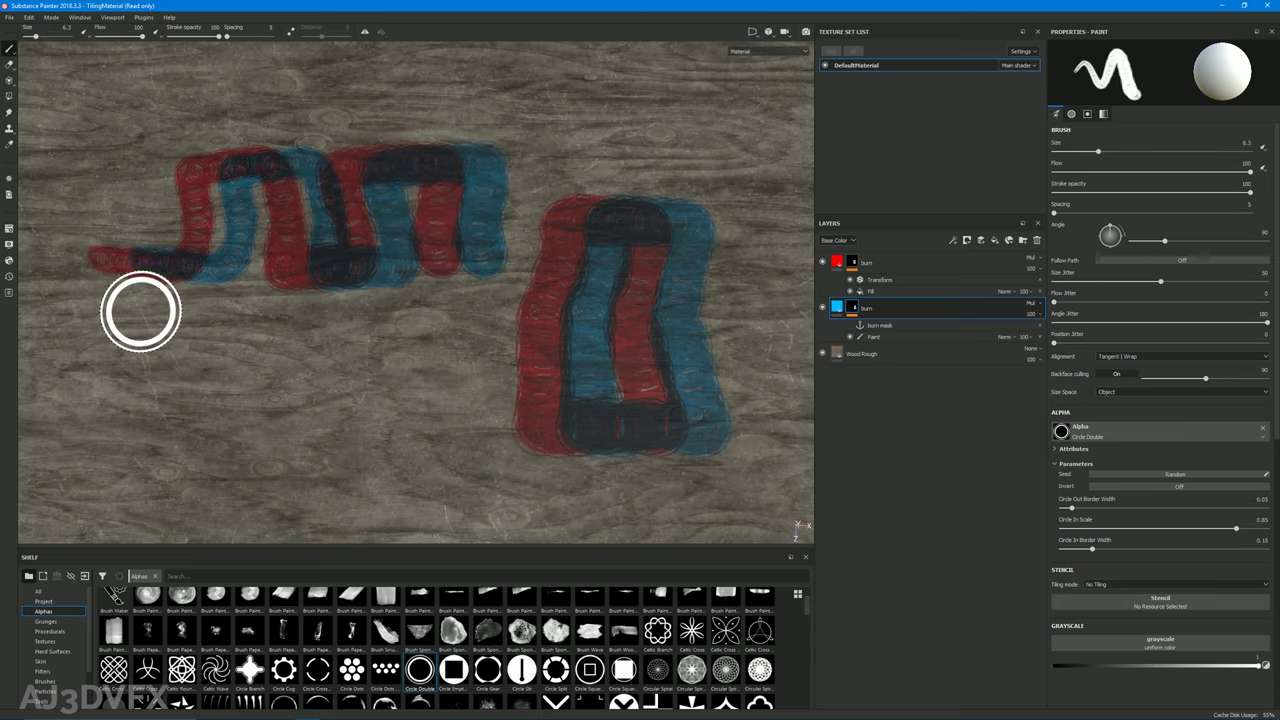
{"action": "left_click_drag", "start_coordinate": [112, 418], "coordinate": [232, 312]}
{"action": "left_click_drag", "start_coordinate": [197, 438], "coordinate": [268, 395]}
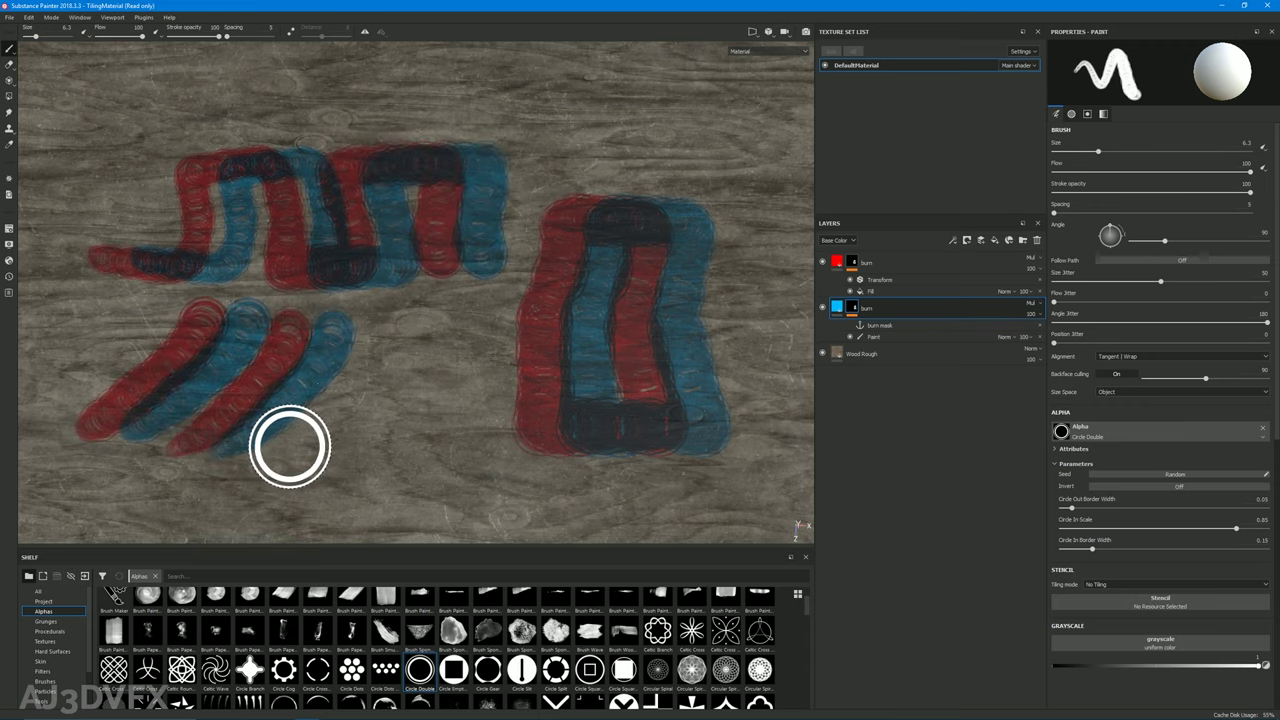
{"action": "mouse_move", "coordinate": [289, 446]}
{"action": "left_mouse_down"}
{"action": "mouse_move", "coordinate": [368, 401]}
{"action": "mouse_move", "coordinate": [394, 323]}
{"action": "left_mouse_up"}
{"action": "left_click_drag", "start_coordinate": [385, 430], "coordinate": [440, 360]}
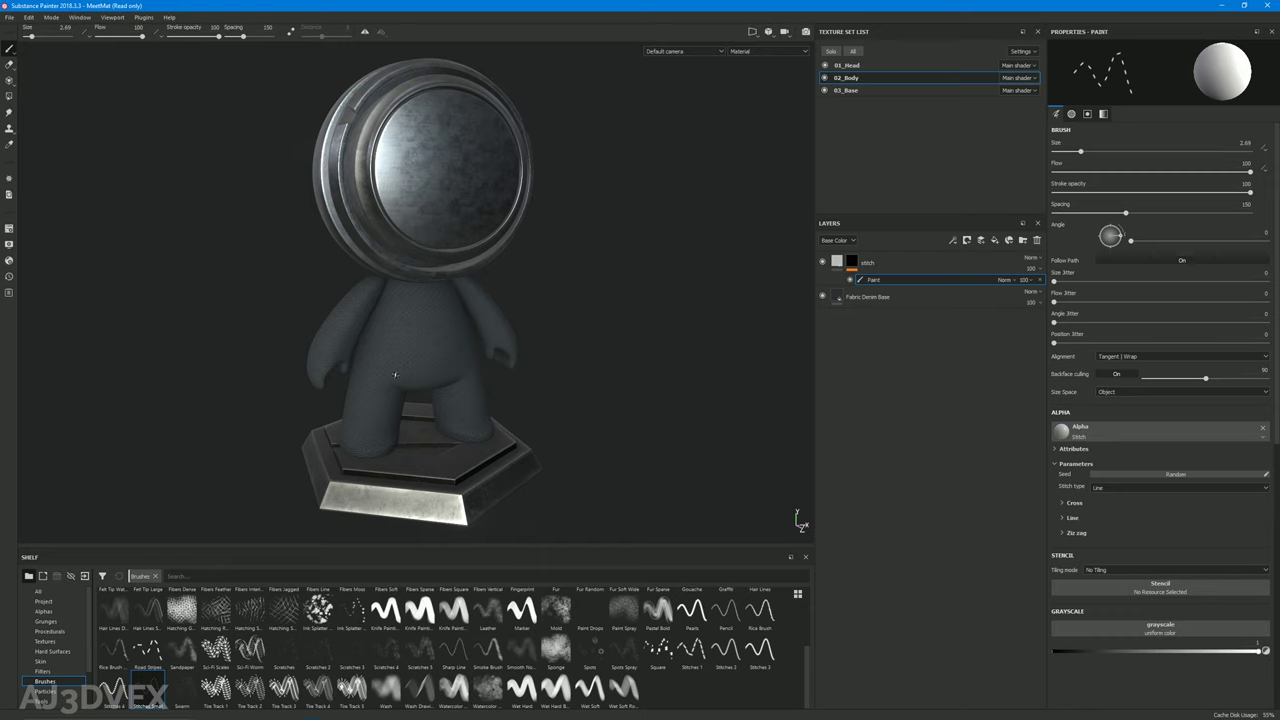
Orbit around the MeetMat body to the seam, shrink the brush with the bracket key, and select the stitch layer
{"action": "scroll", "coordinate": [407, 354], "scroll_direction": "up", "scroll_amount": 6}
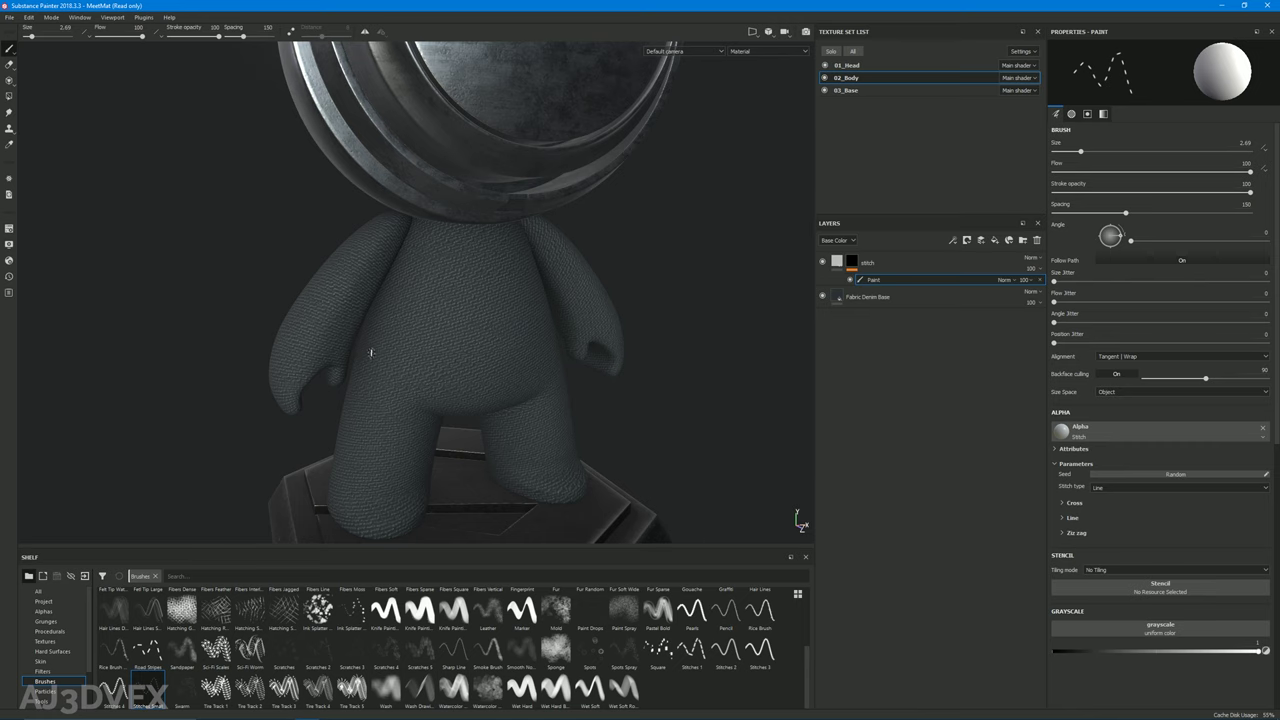
{"action": "left_click_drag", "start_coordinate": [390, 318], "coordinate": [363, 326], "text": "alt"}
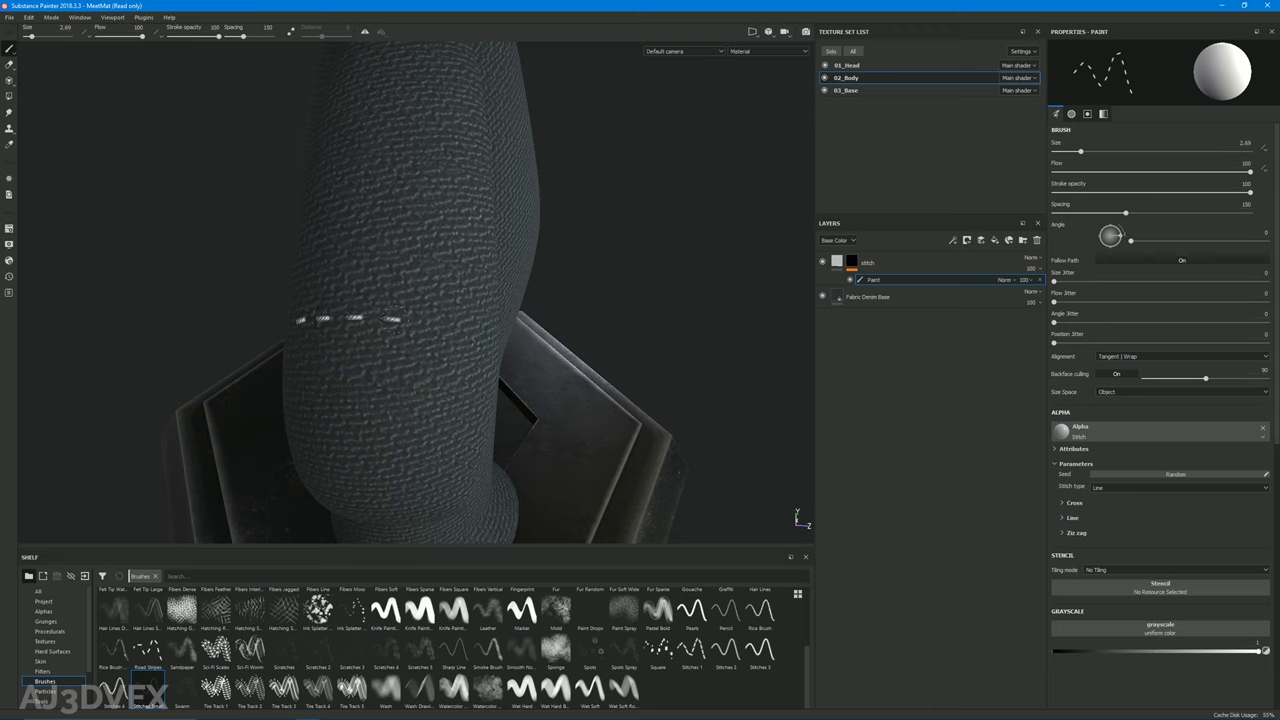
{"action": "left_click_drag", "start_coordinate": [421, 381], "coordinate": [583, 300], "text": "alt"}
{"action": "key", "text": "bracketleft"}
{"action": "key", "text": "bracketleft"}
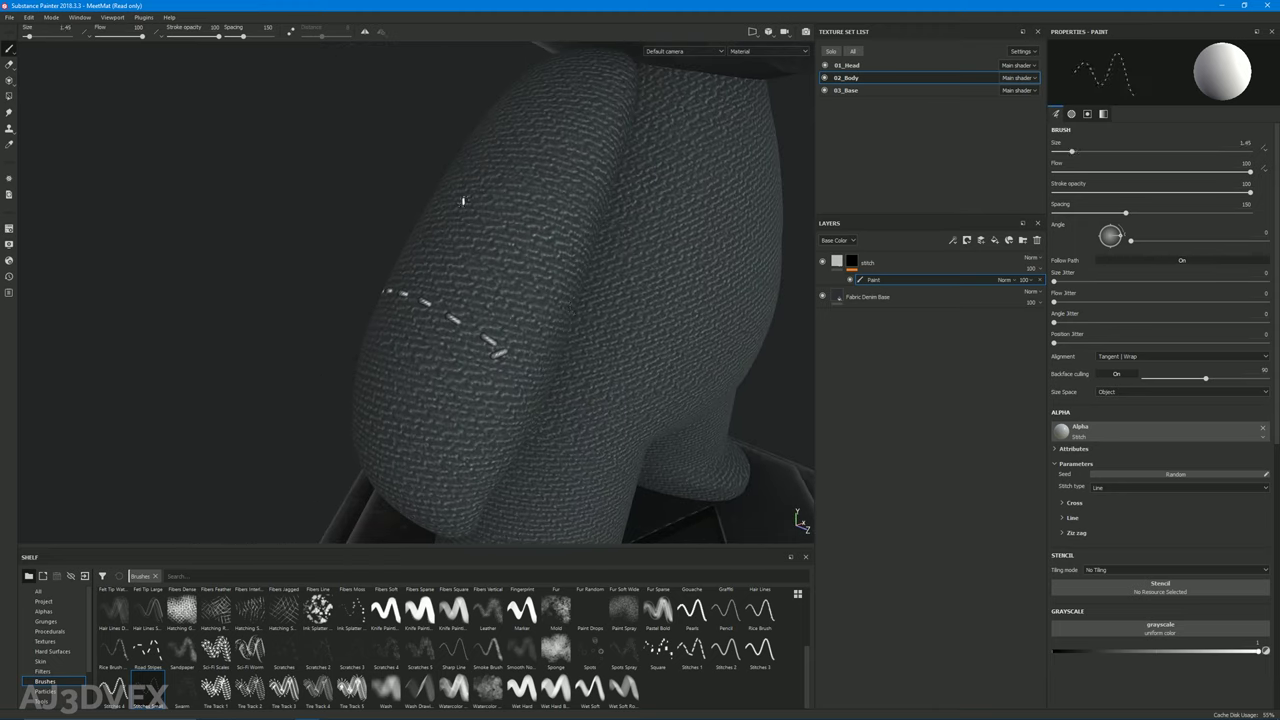
{"action": "left_click_drag", "start_coordinate": [602, 287], "coordinate": [323, 249], "text": "alt"}
{"action": "scroll", "coordinate": [429, 320], "scroll_direction": "up", "scroll_amount": 5}
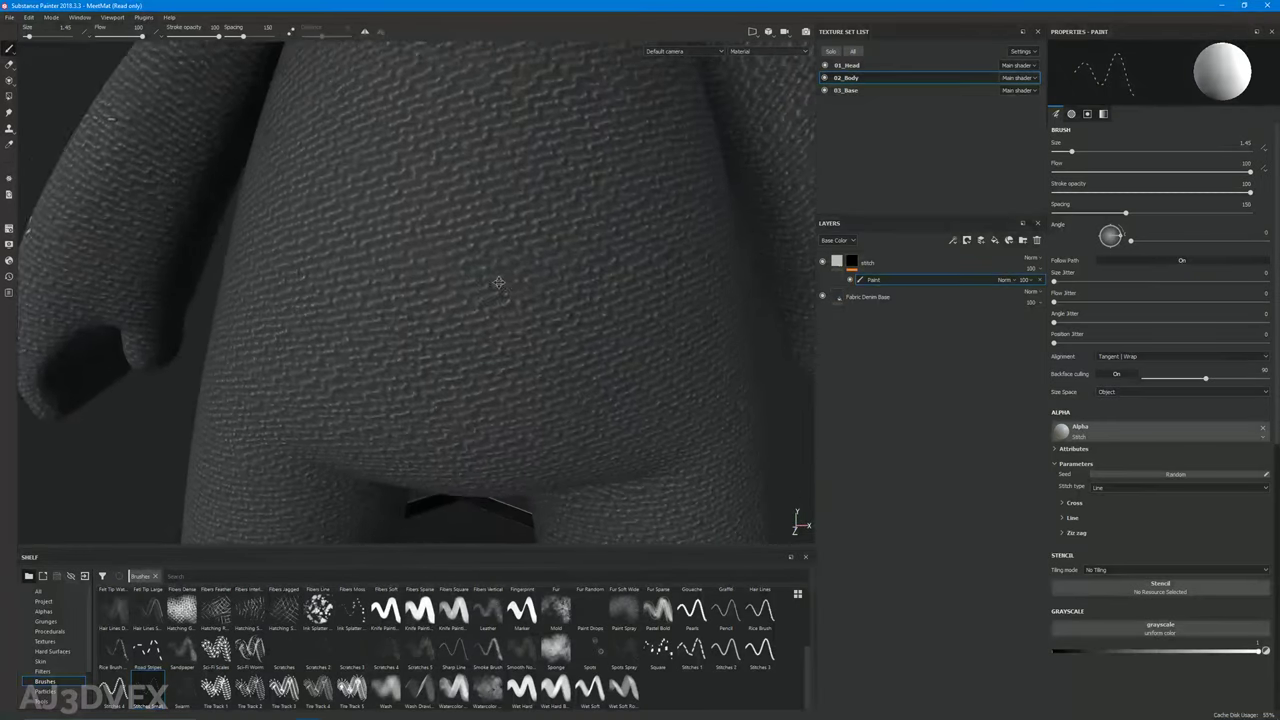
{"action": "left_click_drag", "start_coordinate": [505, 285], "coordinate": [482, 320], "text": "alt"}
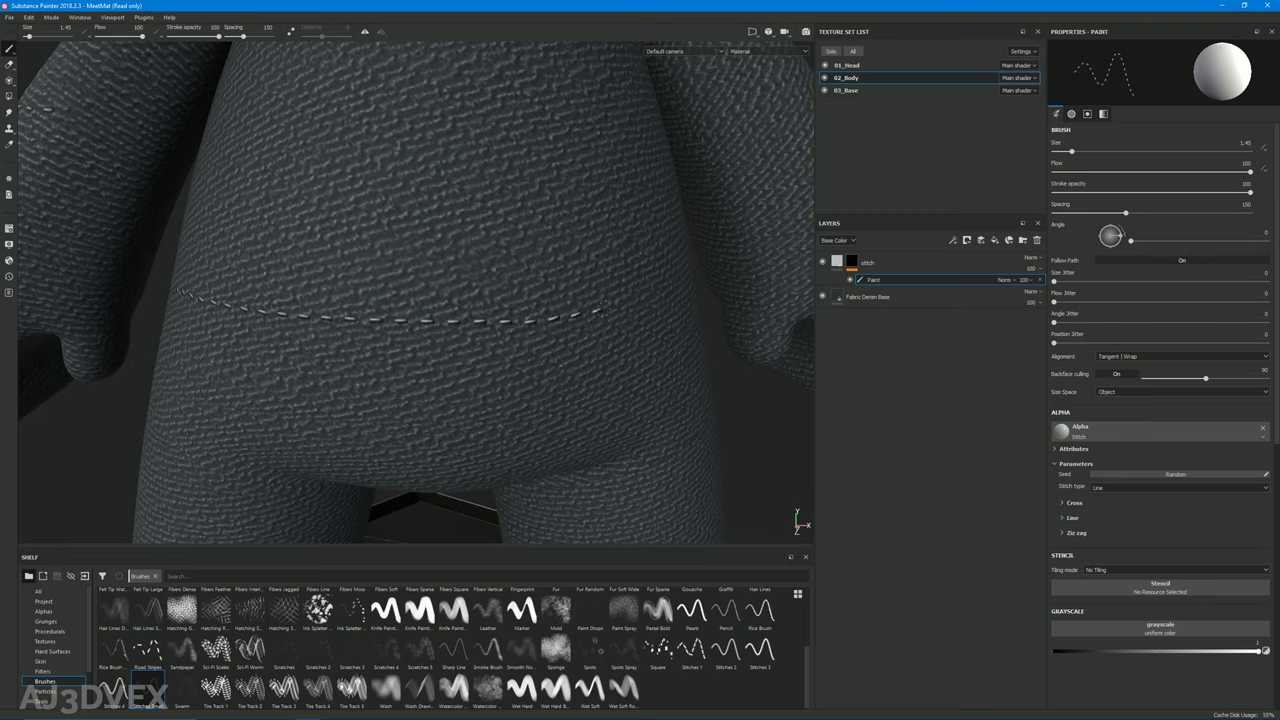
{"action": "left_click_drag", "start_coordinate": [492, 364], "coordinate": [417, 306], "text": "alt"}
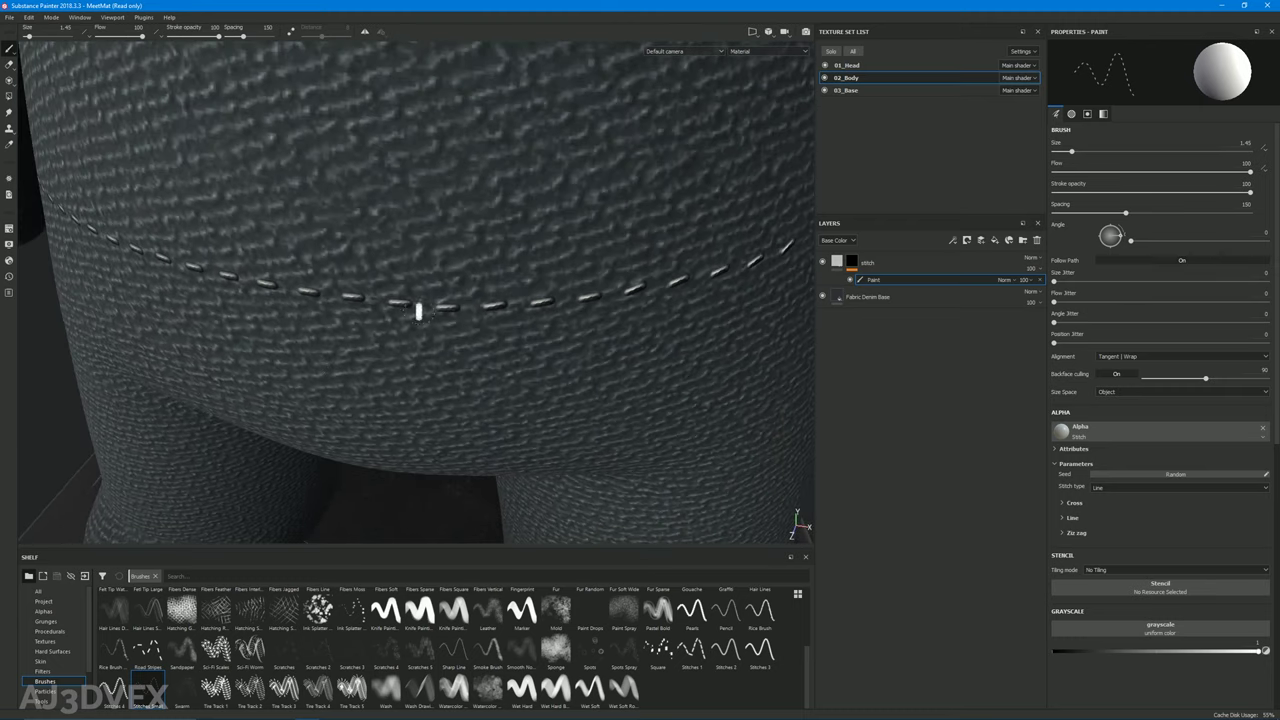
{"action": "left_click", "coordinate": [834, 264]}
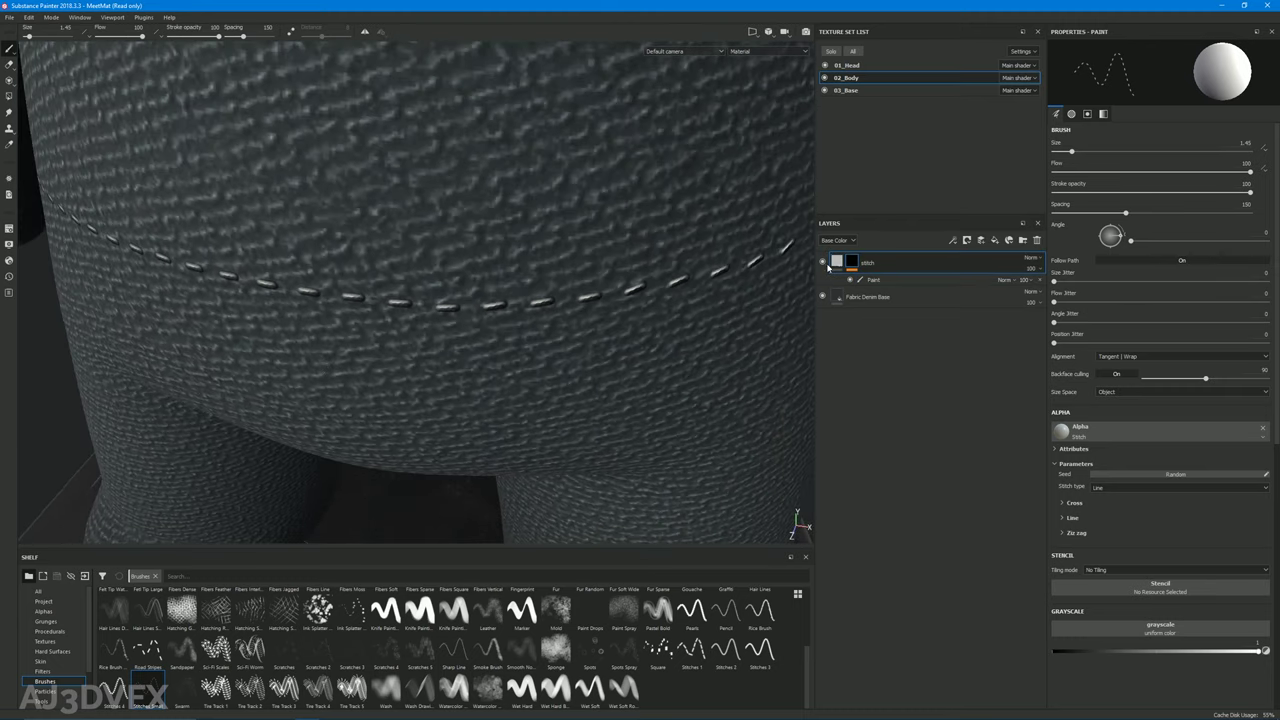
Raise the stitch layer's Height to about 0.55 and set its base colour to white
{"action": "left_click", "coordinate": [838, 271]}
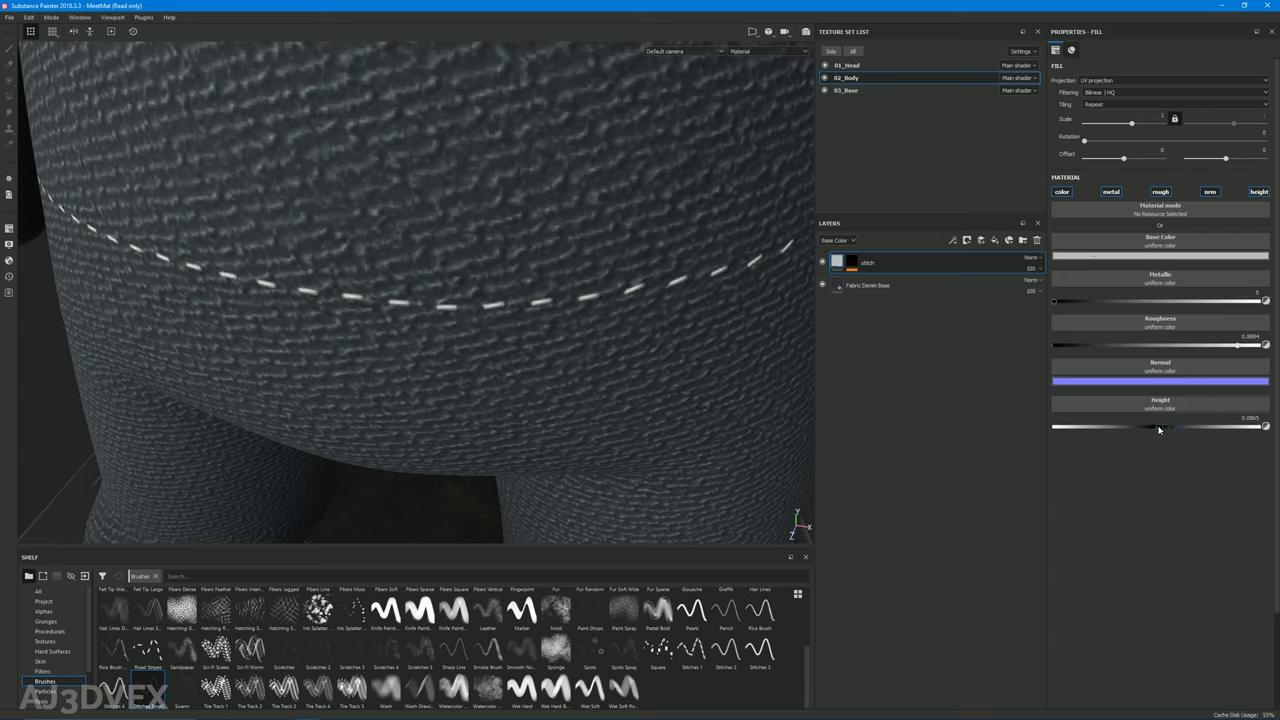
{"action": "mouse_move", "coordinate": [1180, 427]}
{"action": "left_mouse_down"}
{"action": "mouse_move", "coordinate": [1253, 424]}
{"action": "mouse_move", "coordinate": [1192, 421]}
{"action": "left_mouse_up"}
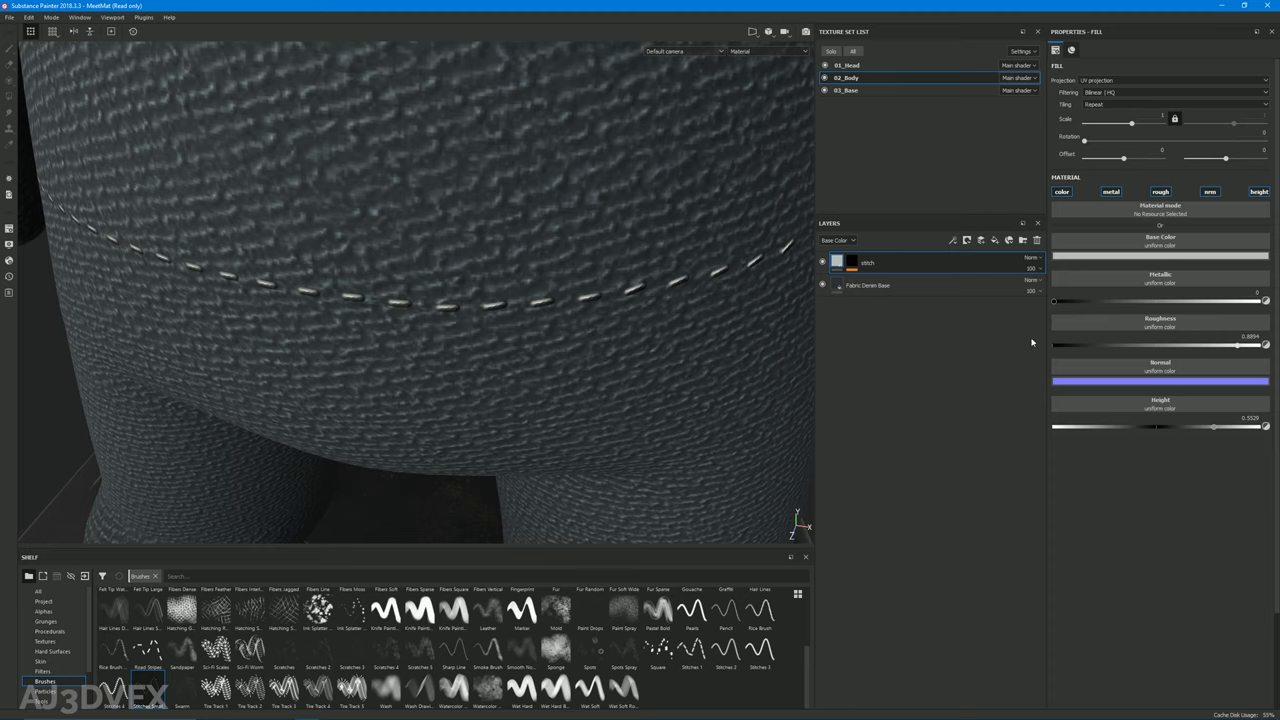
{"action": "left_click", "coordinate": [1111, 257]}
{"action": "left_click_drag", "start_coordinate": [1140, 300], "coordinate": [1072, 278]}
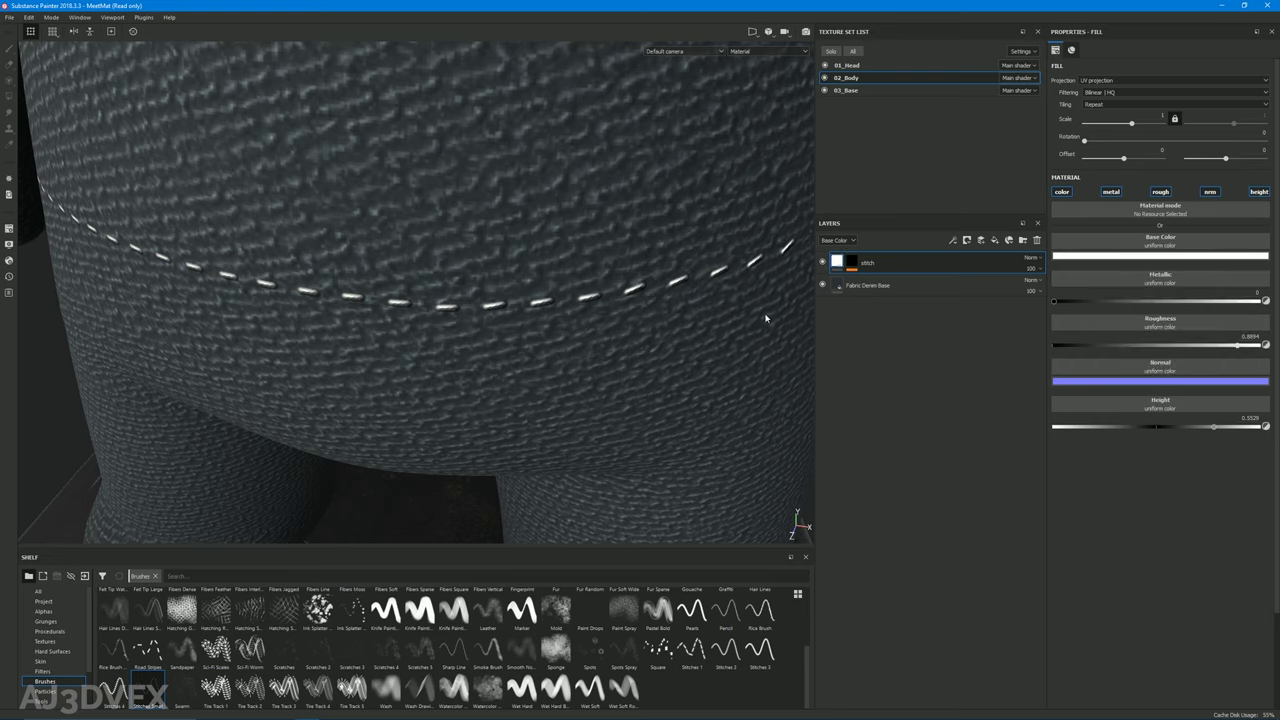
Add a 'stitch mask' anchor point to the stitch layer's mask and preview it
{"action": "left_click", "coordinate": [849, 264]}
{"action": "right_click", "coordinate": [849, 264]}
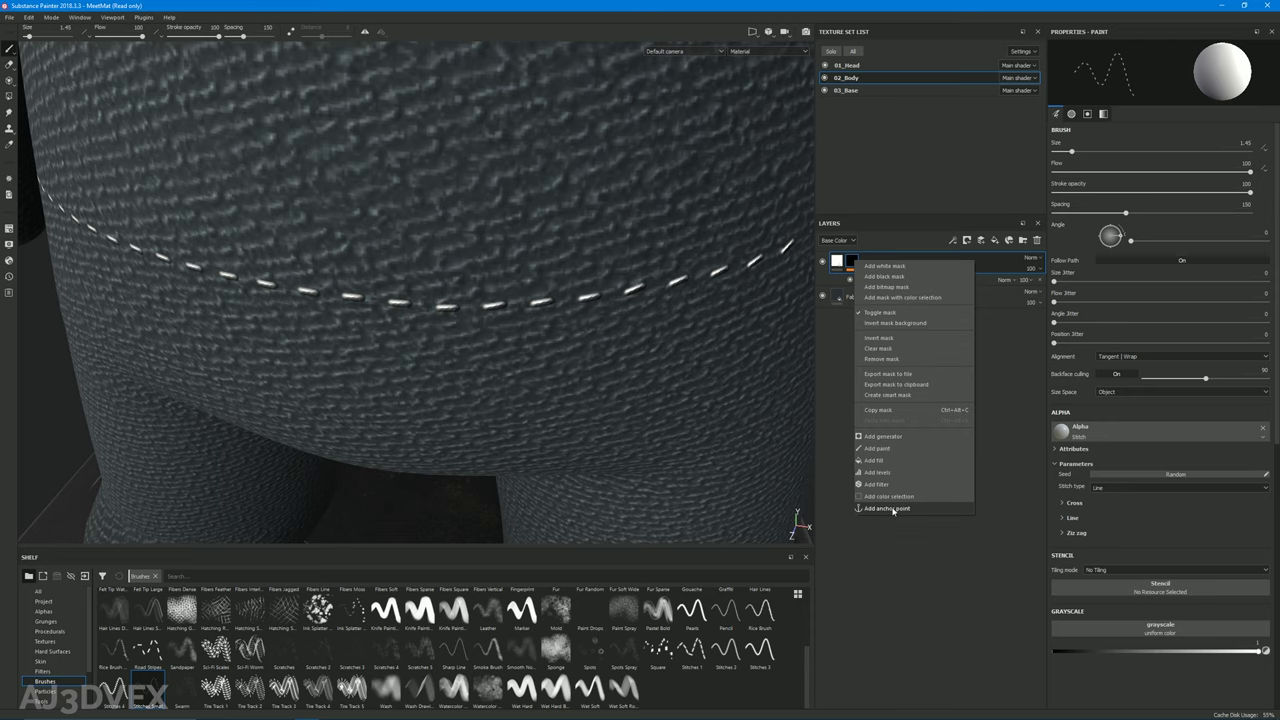
{"action": "left_click", "coordinate": [886, 508]}
{"action": "left_click", "coordinate": [853, 264], "text": "alt"}
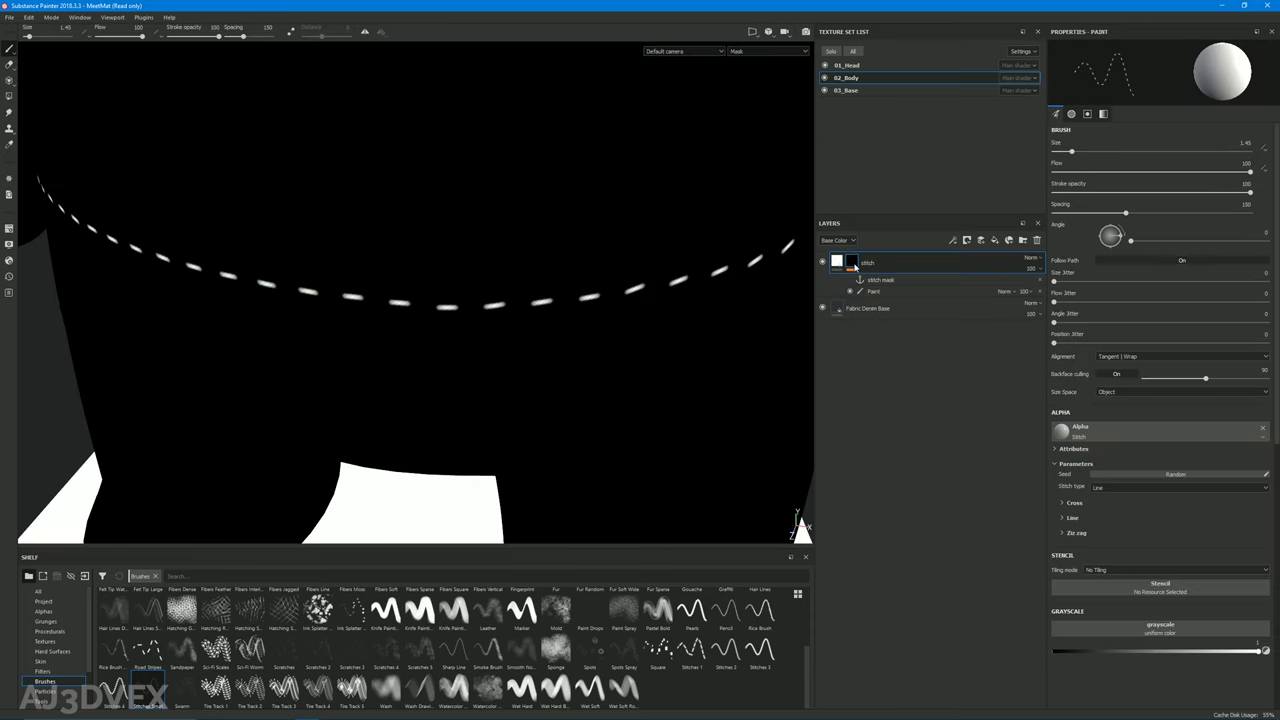
{"action": "left_click", "coordinate": [836, 263]}
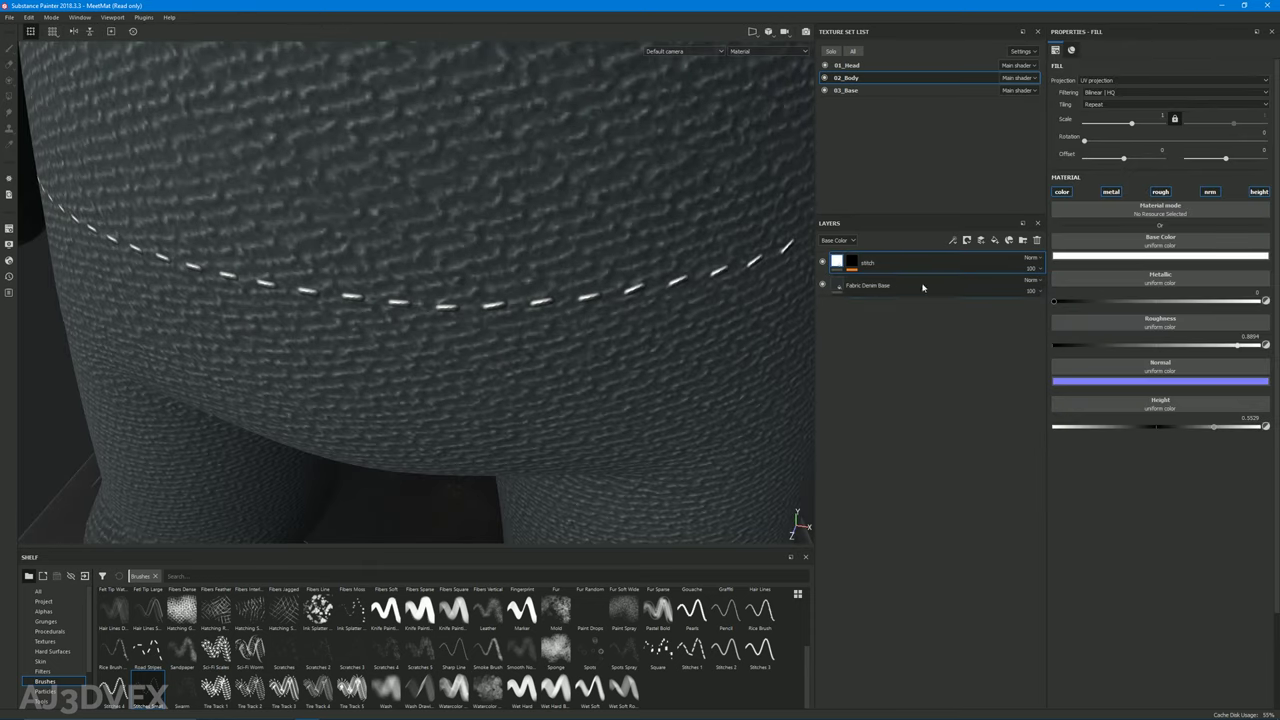
Add a new fill layer with only the height channel enabled, set slightly negative
{"action": "left_click", "coordinate": [994, 241]}
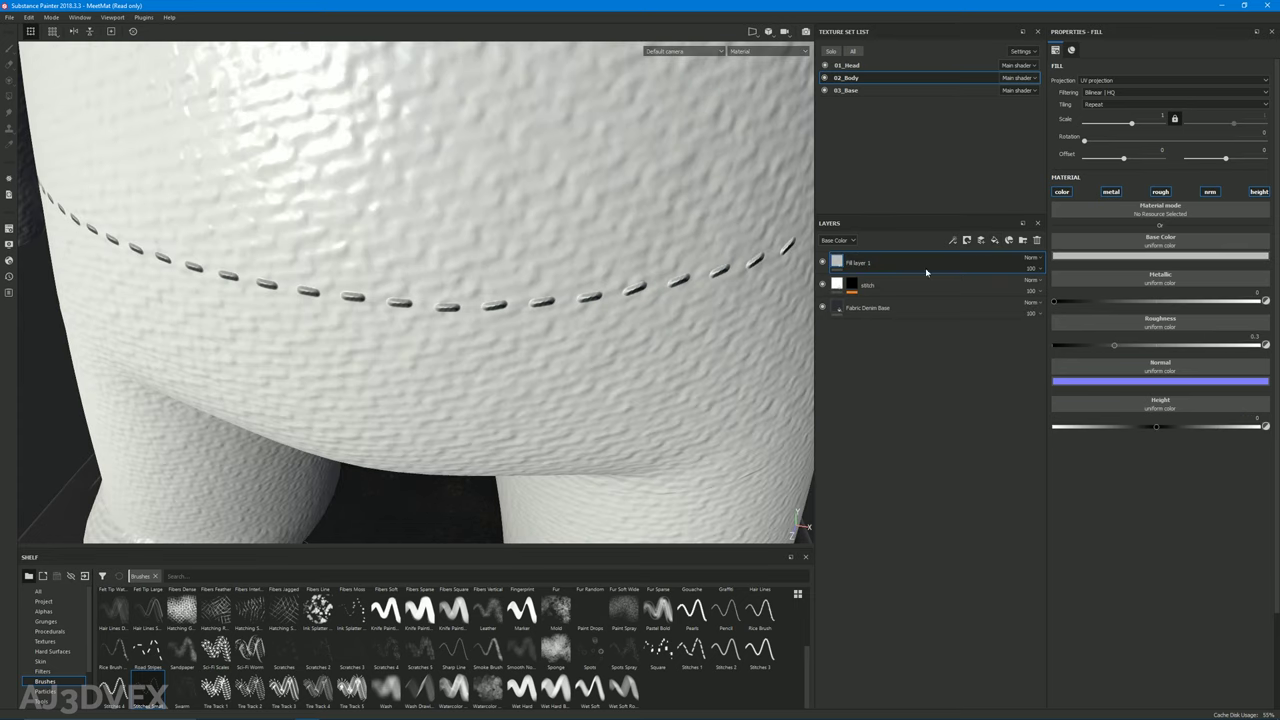
{"action": "left_click", "coordinate": [1062, 191]}
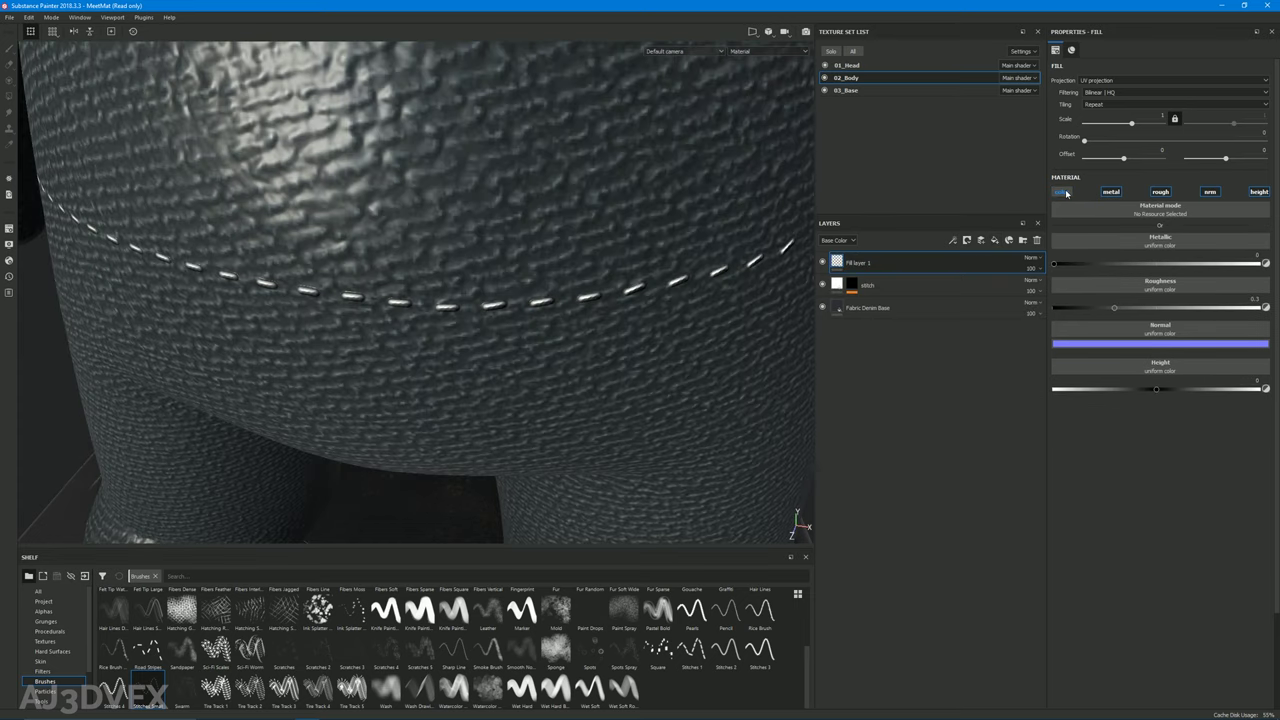
{"action": "left_click", "coordinate": [1110, 192]}
{"action": "left_click", "coordinate": [1160, 192]}
{"action": "left_click", "coordinate": [1209, 192]}
{"action": "left_click", "coordinate": [1258, 192]}
{"action": "left_click_drag", "start_coordinate": [1156, 263], "coordinate": [958, 274]}
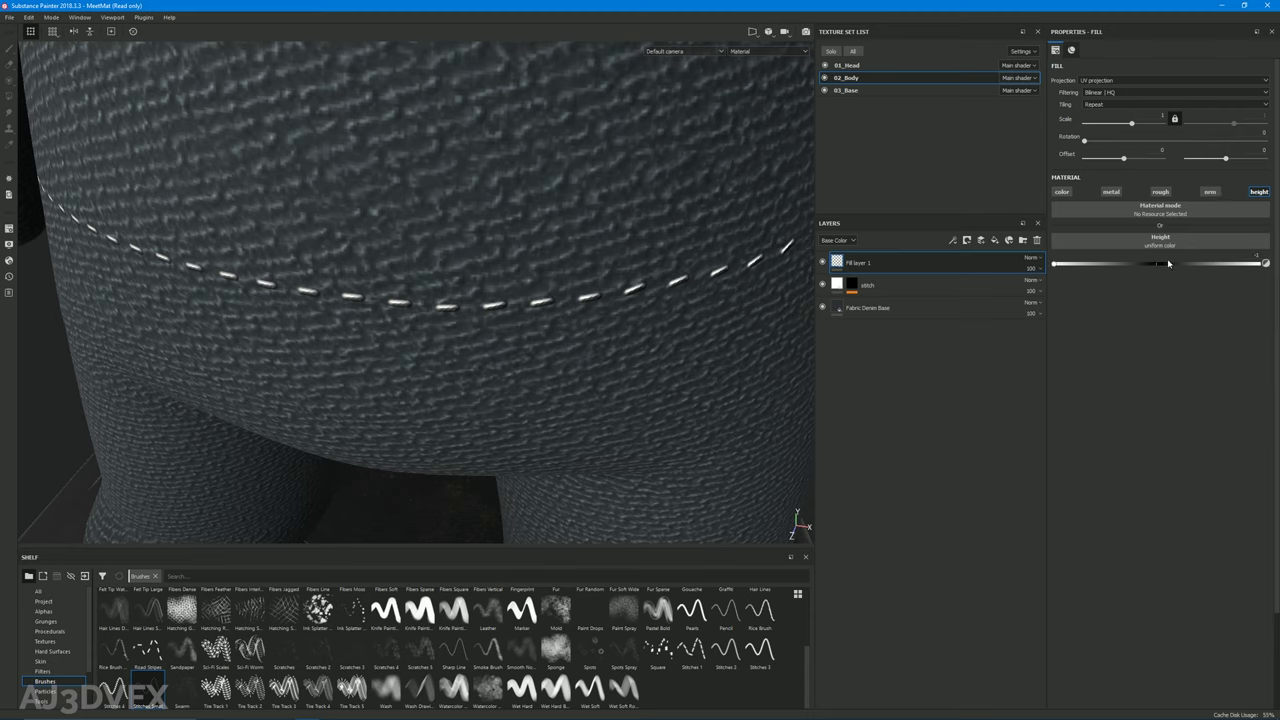
Give Fill layer 1's mask a fill driven by the stitch mask anchor point
{"action": "right_click", "coordinate": [859, 261]}
{"action": "left_click", "coordinate": [888, 281]}
{"action": "right_click", "coordinate": [852, 265]}
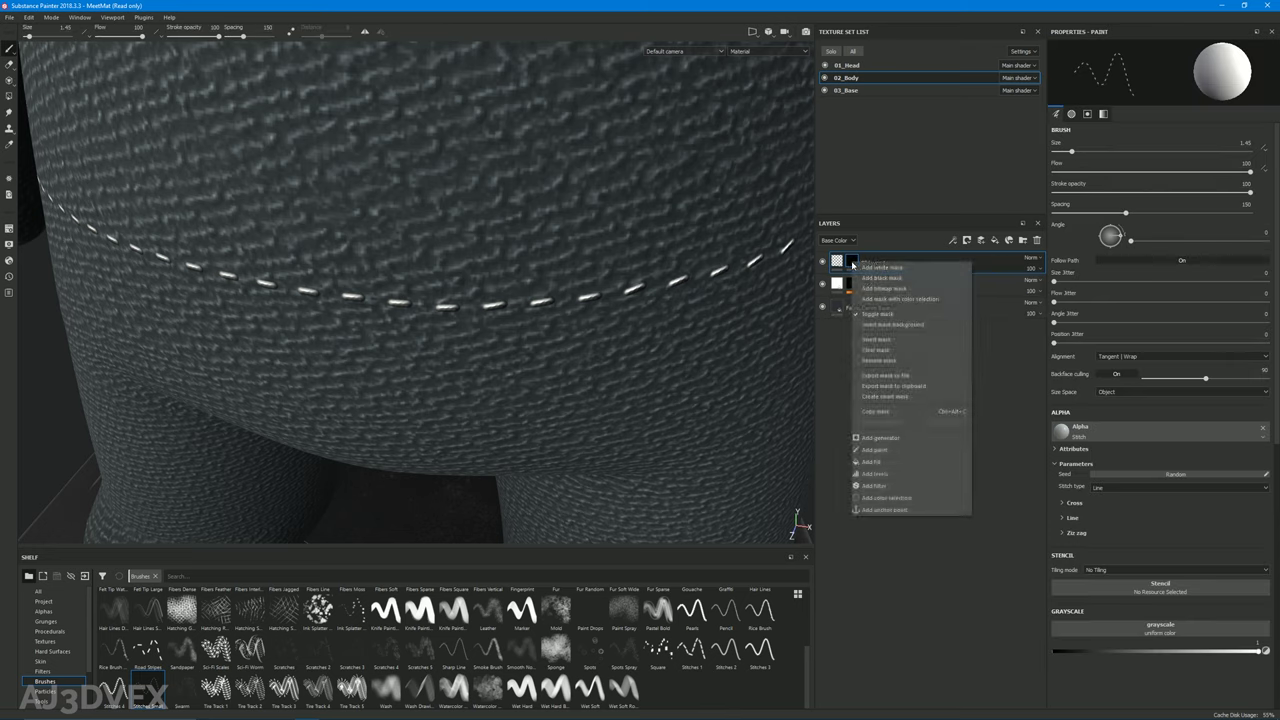
{"action": "left_click", "coordinate": [871, 461]}
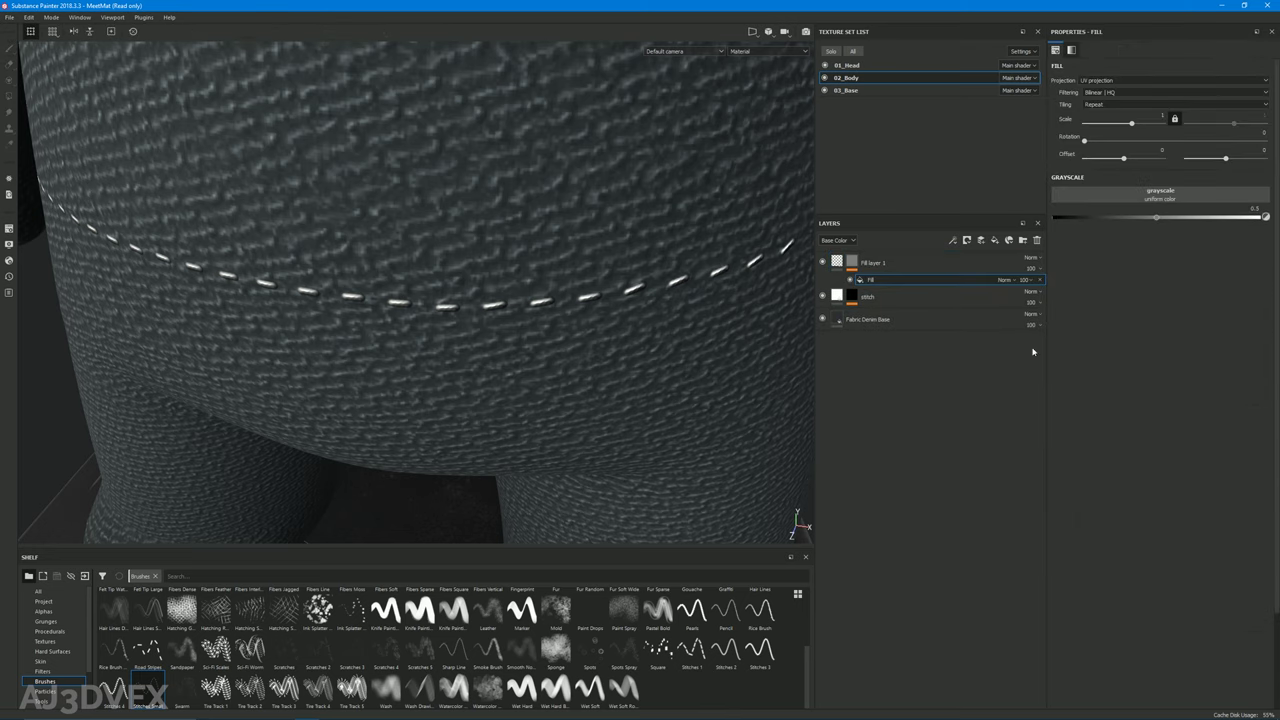
{"action": "left_click", "coordinate": [1113, 203]}
{"action": "left_click", "coordinate": [1185, 208]}
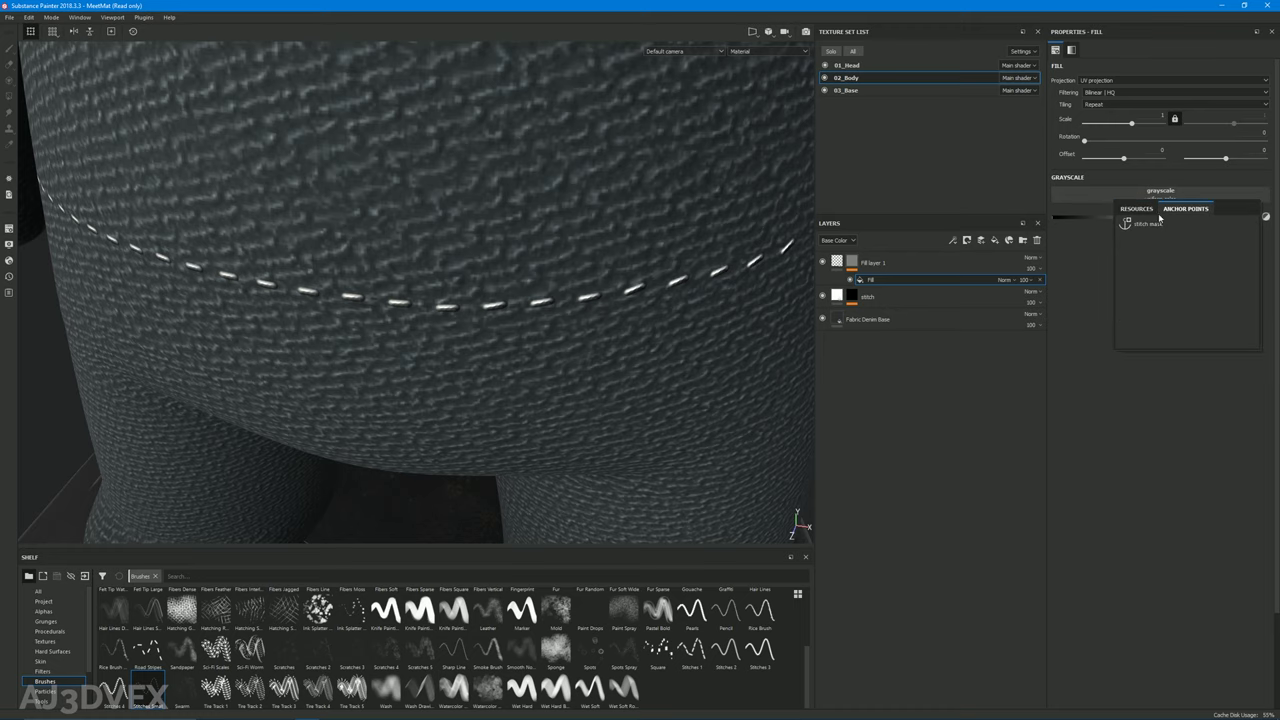
{"action": "left_click", "coordinate": [1140, 224]}
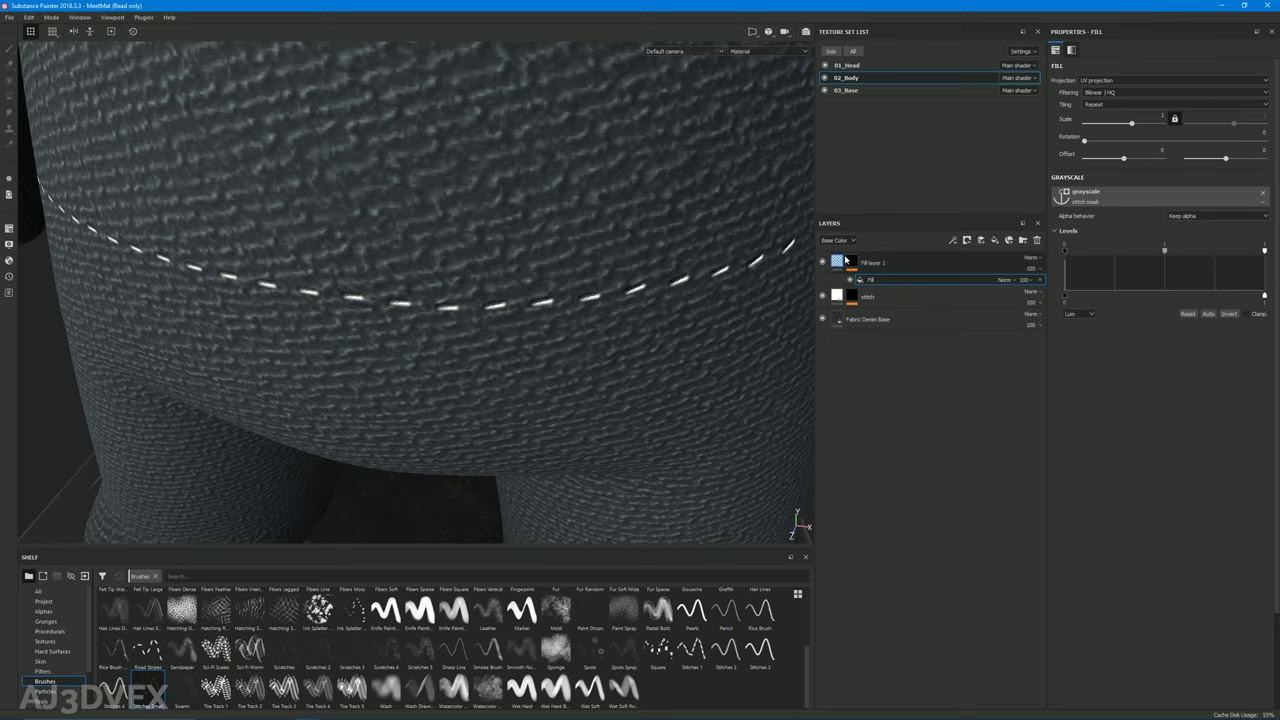
{"action": "left_click_drag", "start_coordinate": [568, 343], "coordinate": [530, 311], "text": "alt"}
{"action": "left_click_drag", "start_coordinate": [363, 281], "coordinate": [725, 258], "text": "alt"}
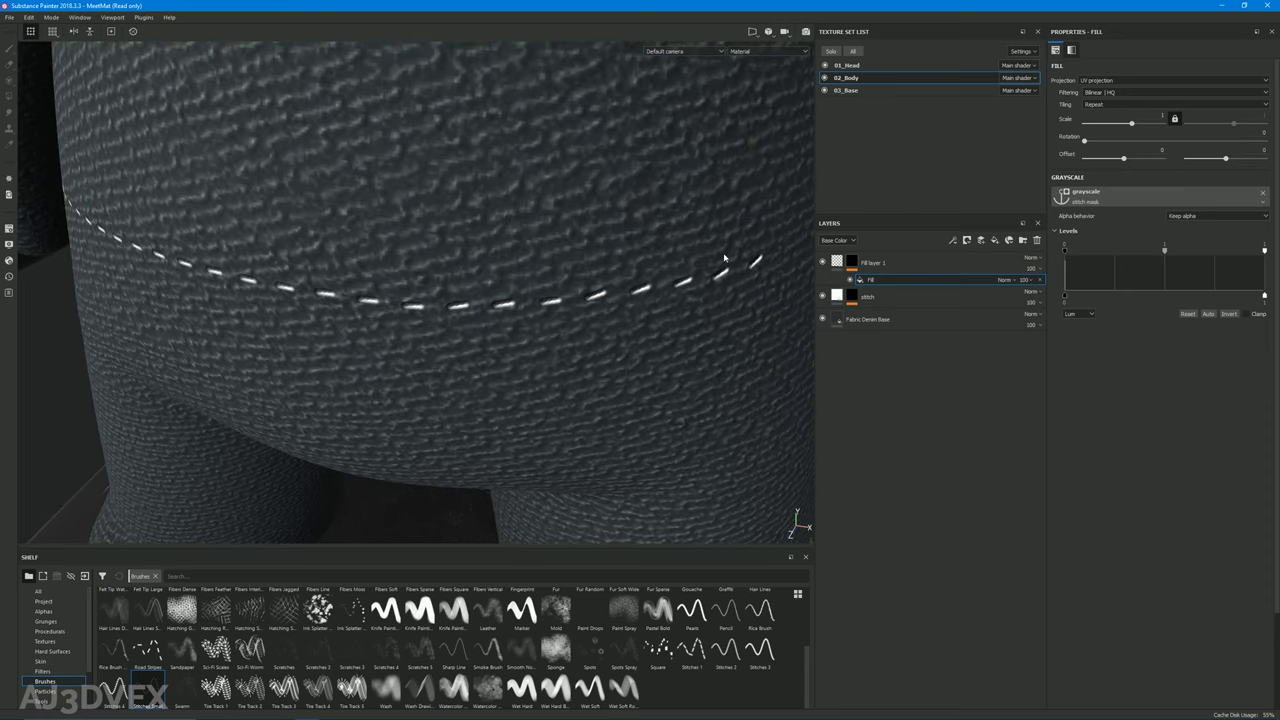
Add a Blur filter to Fill layer 1's mask and raise its intensity to 0.78
{"action": "left_click", "coordinate": [851, 263], "text": "alt"}
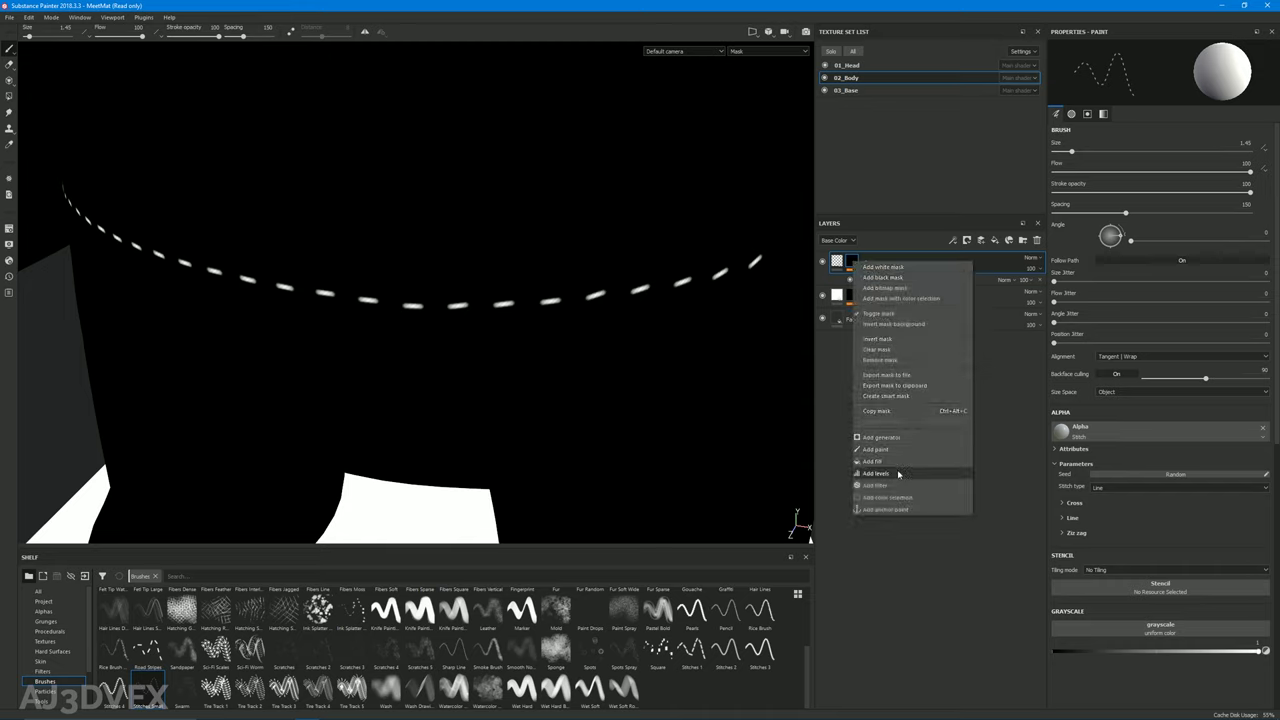
{"action": "left_click", "coordinate": [898, 484]}
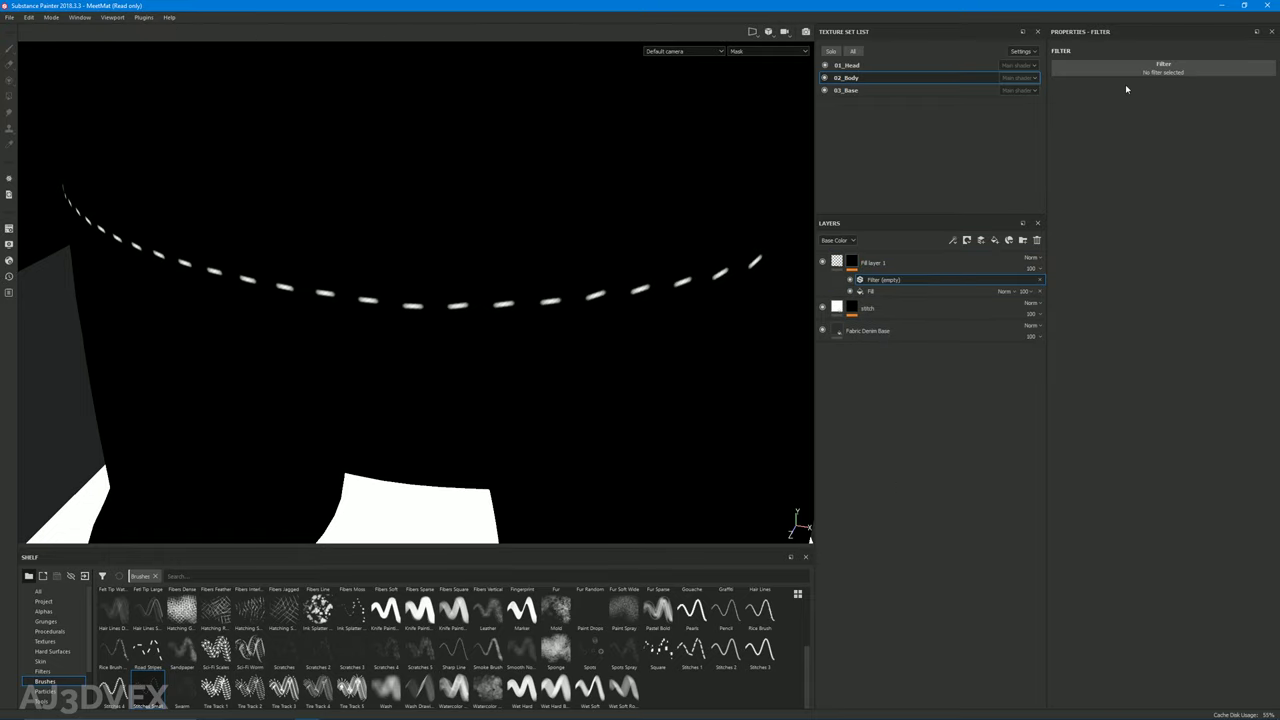
{"action": "left_click", "coordinate": [1143, 74]}
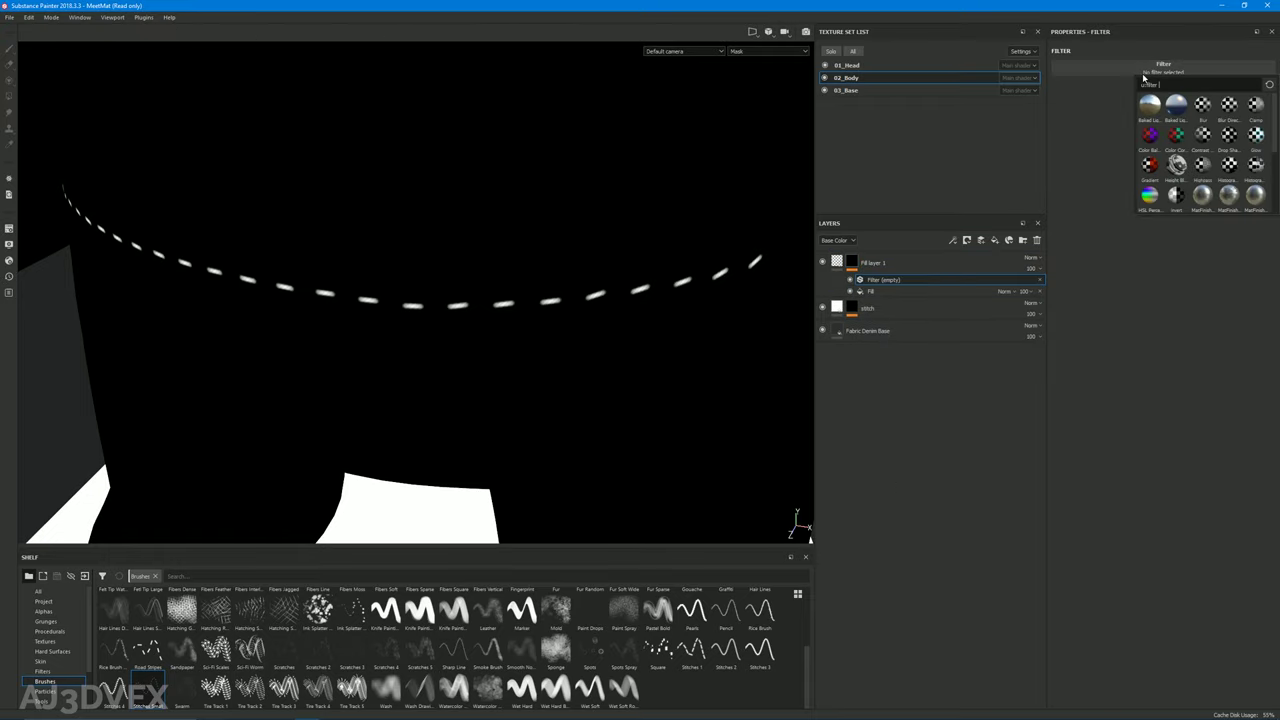
{"action": "left_click", "coordinate": [1202, 108]}
{"action": "left_click_drag", "start_coordinate": [579, 291], "coordinate": [427, 317], "text": "alt"}
{"action": "key", "text": "m"}
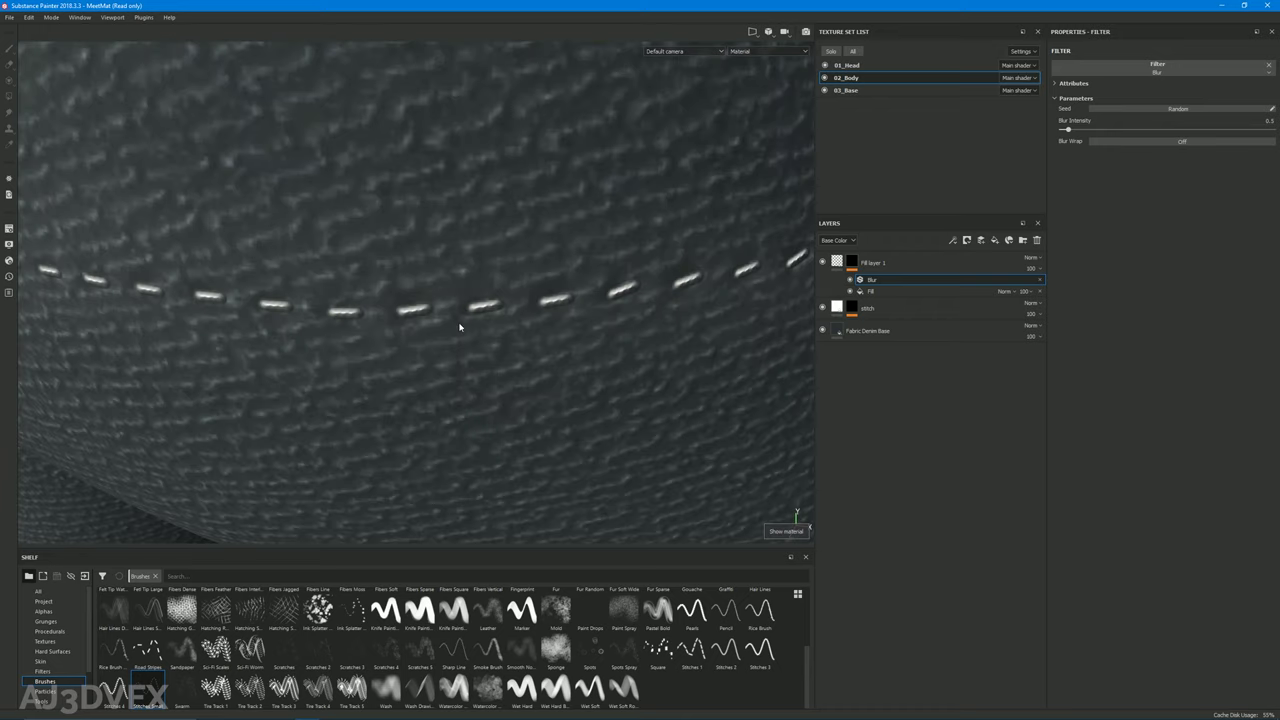
{"action": "left_click_drag", "start_coordinate": [554, 354], "coordinate": [461, 297], "text": "alt"}
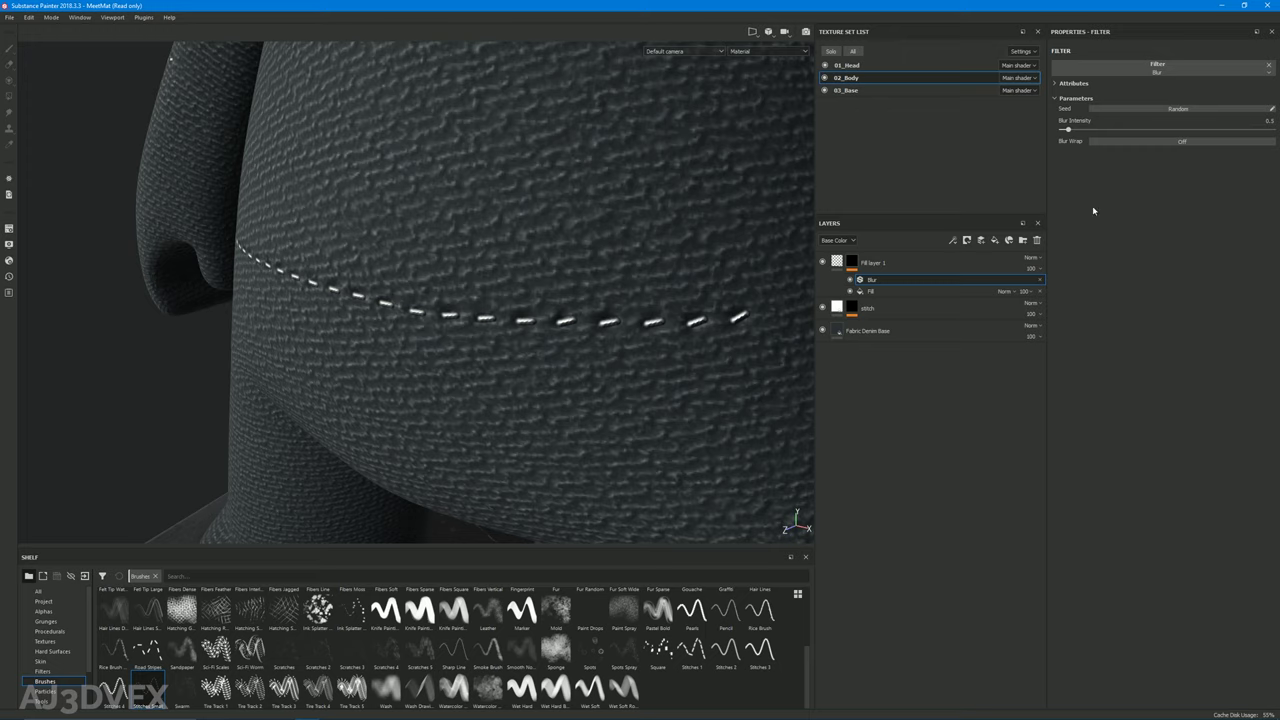
{"action": "mouse_move", "coordinate": [1061, 128]}
{"action": "left_mouse_down"}
{"action": "mouse_move", "coordinate": [1081, 135]}
{"action": "mouse_move", "coordinate": [1069, 143]}
{"action": "left_mouse_up"}
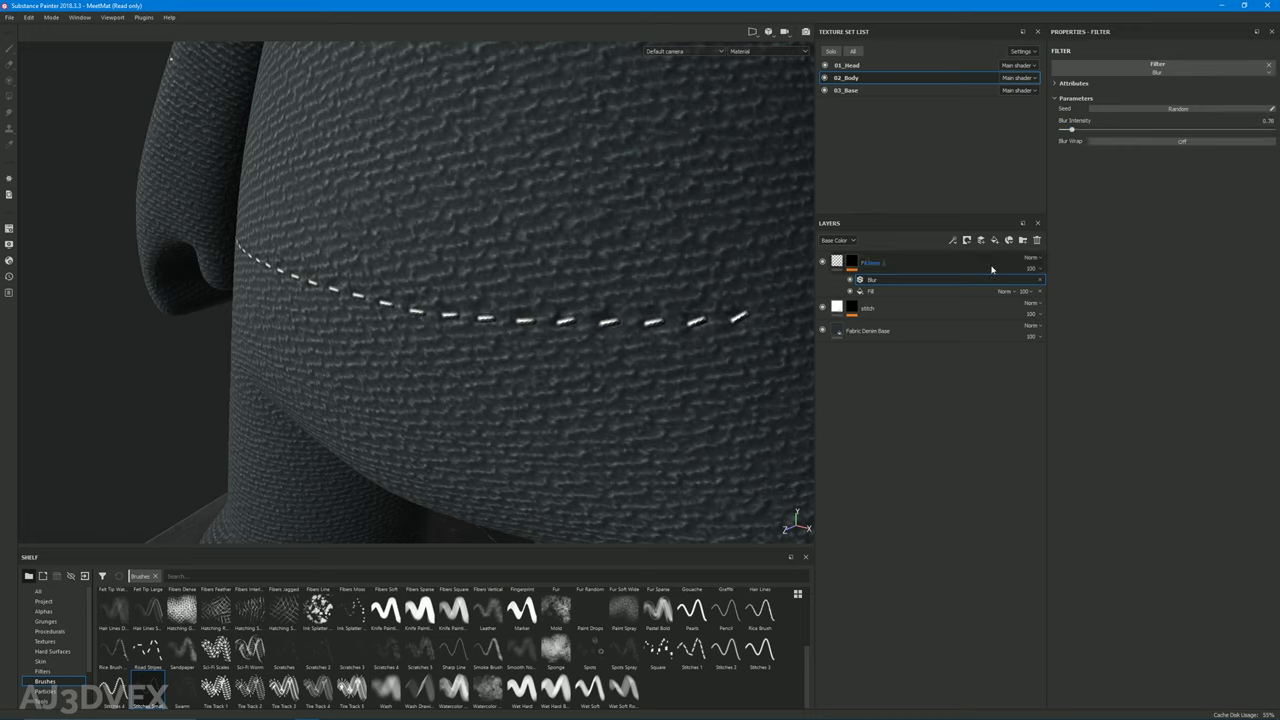
On the stitch layer's paint effect, shrink the brush to about 1.09 and paint a shorter stitch row above the seam
{"action": "left_click", "coordinate": [851, 307]}
{"action": "left_click", "coordinate": [878, 325]}
{"action": "left_click", "coordinate": [873, 339]}
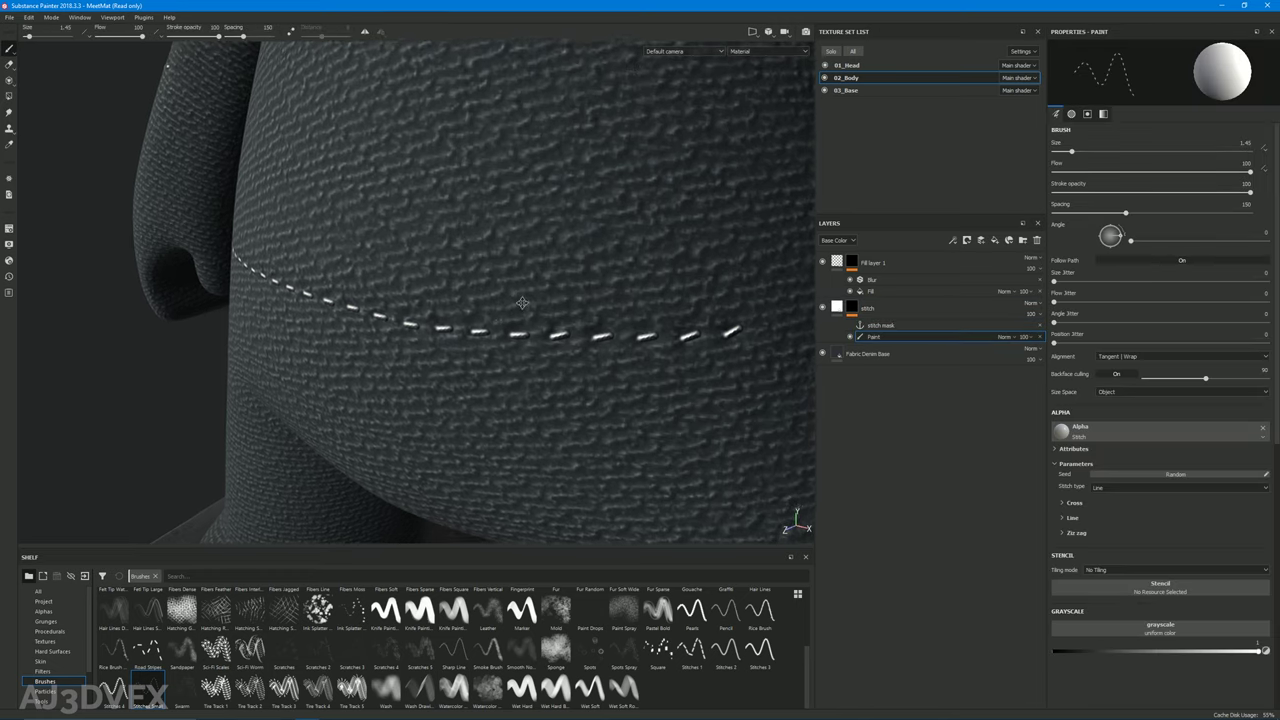
{"action": "mouse_move", "coordinate": [520, 311]}
{"action": "left_mouse_down", "text": "alt"}
{"action": "mouse_move", "coordinate": [580, 311]}
{"action": "mouse_move", "coordinate": [390, 265]}
{"action": "left_mouse_up", "text": "alt"}
{"action": "mouse_move", "coordinate": [390, 265]}
{"action": "right_mouse_down", "text": "ctrl"}
{"action": "mouse_move", "coordinate": [406, 263]}
{"action": "mouse_move", "coordinate": [311, 283]}
{"action": "right_mouse_up", "text": "ctrl"}
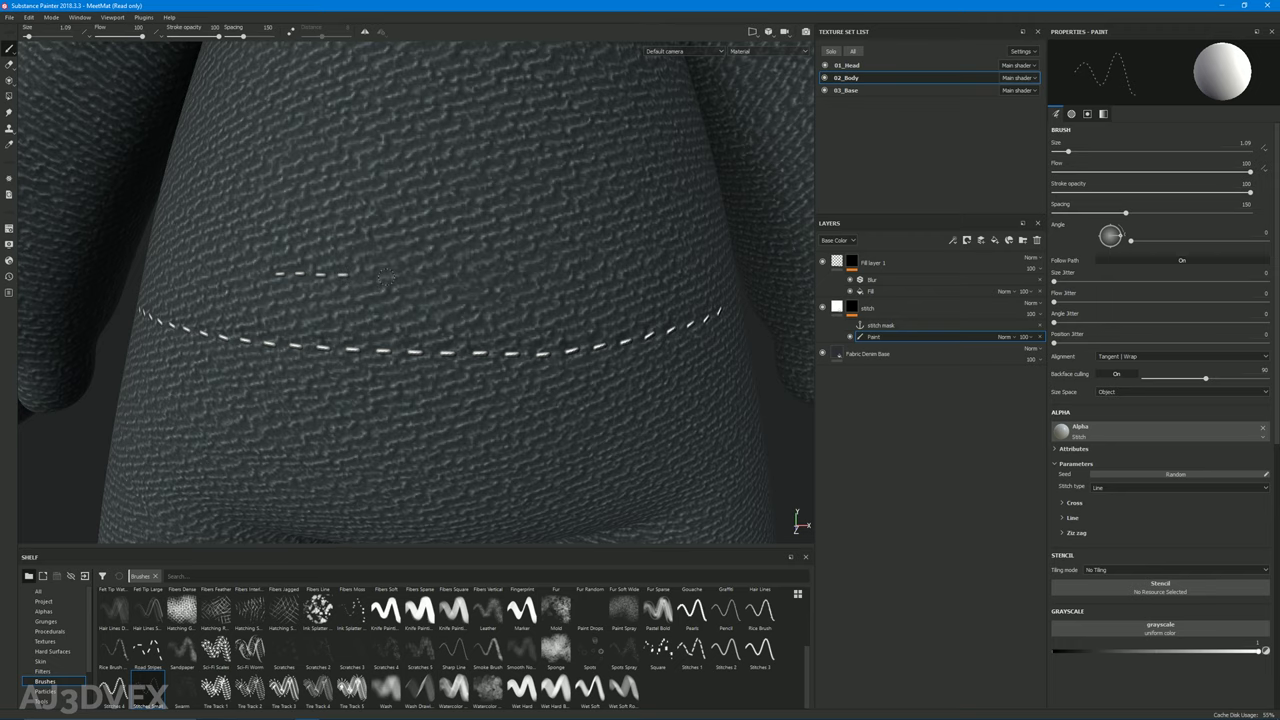
{"action": "mouse_move", "coordinate": [525, 279]}
{"action": "left_mouse_down"}
{"action": "mouse_move", "coordinate": [646, 252]}
{"action": "mouse_move", "coordinate": [558, 337]}
{"action": "mouse_move", "coordinate": [386, 317]}
{"action": "mouse_move", "coordinate": [499, 330]}
{"action": "mouse_move", "coordinate": [616, 389]}
{"action": "mouse_move", "coordinate": [669, 360]}
{"action": "left_mouse_up"}
{"action": "right_click_drag", "start_coordinate": [669, 360], "coordinate": [592, 352], "text": "shift"}
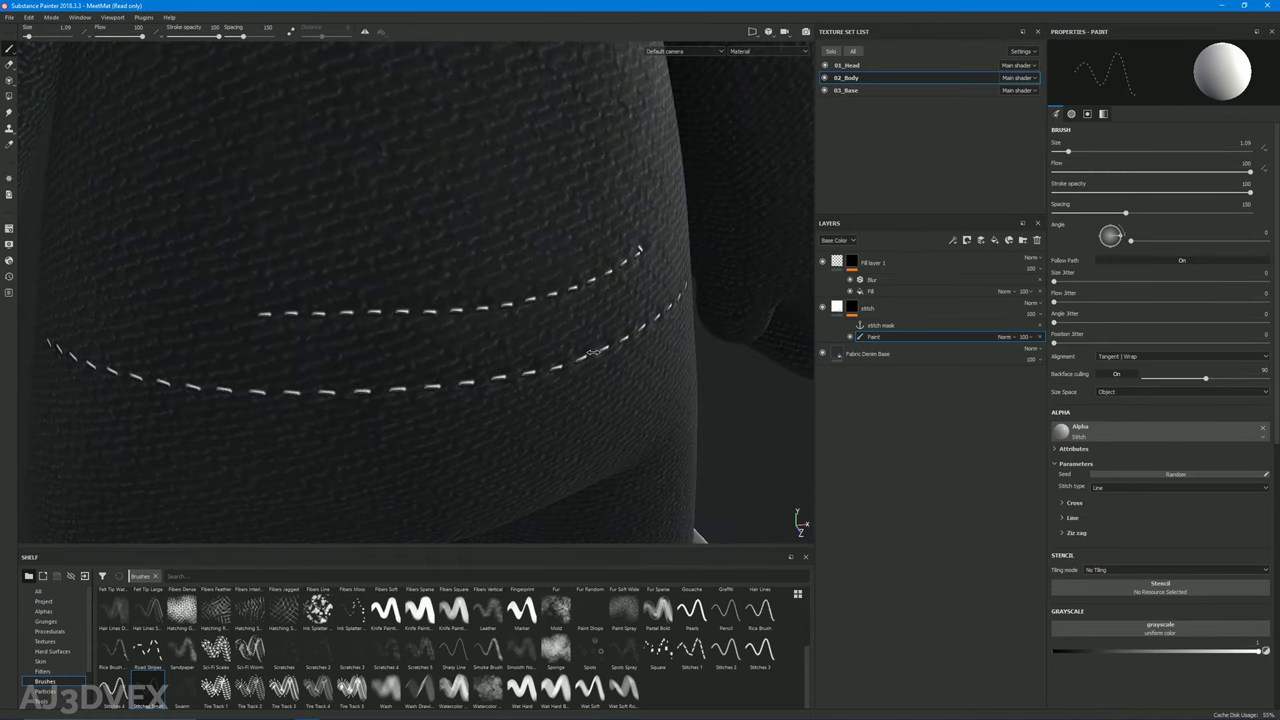
{"action": "left_click_drag", "start_coordinate": [507, 362], "coordinate": [553, 316], "text": "alt"}
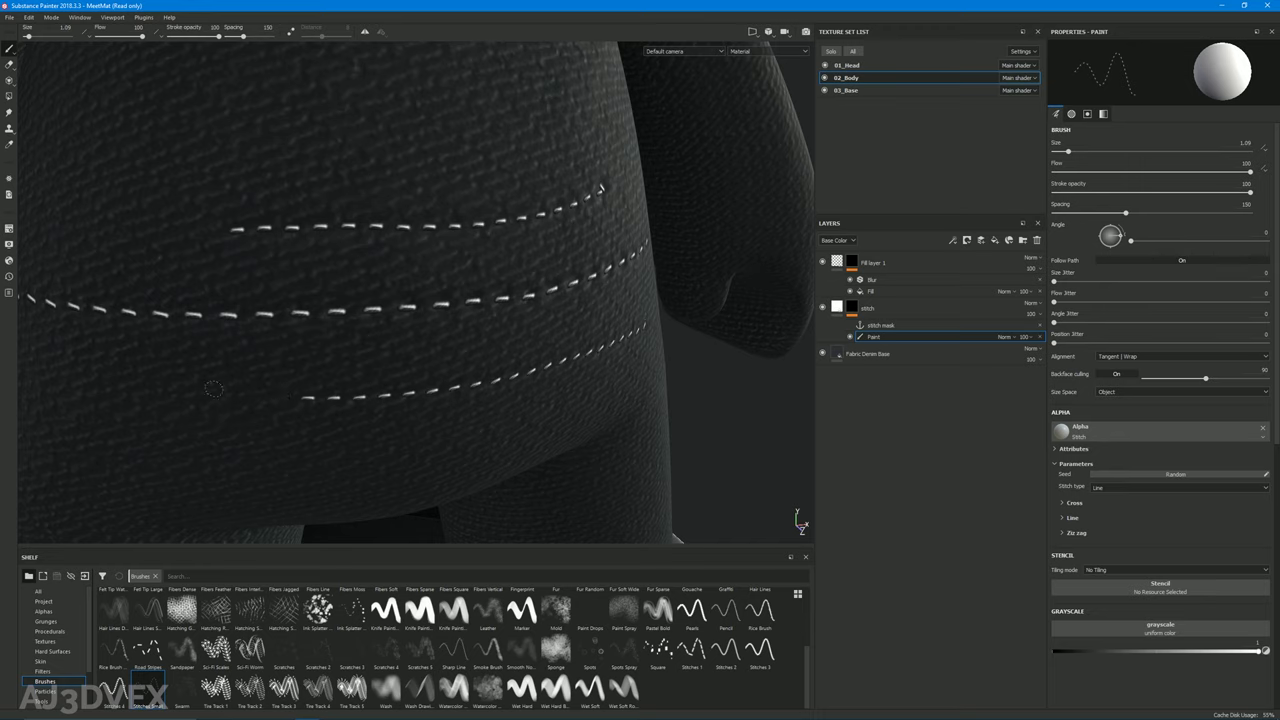
{"action": "mouse_move", "coordinate": [213, 389]}
{"action": "left_mouse_down", "text": "alt"}
{"action": "mouse_move", "coordinate": [491, 331]}
{"action": "mouse_move", "coordinate": [400, 366]}
{"action": "mouse_move", "coordinate": [500, 351]}
{"action": "mouse_move", "coordinate": [478, 355]}
{"action": "mouse_move", "coordinate": [484, 383]}
{"action": "mouse_move", "coordinate": [457, 415]}
{"action": "left_mouse_up", "text": "alt"}
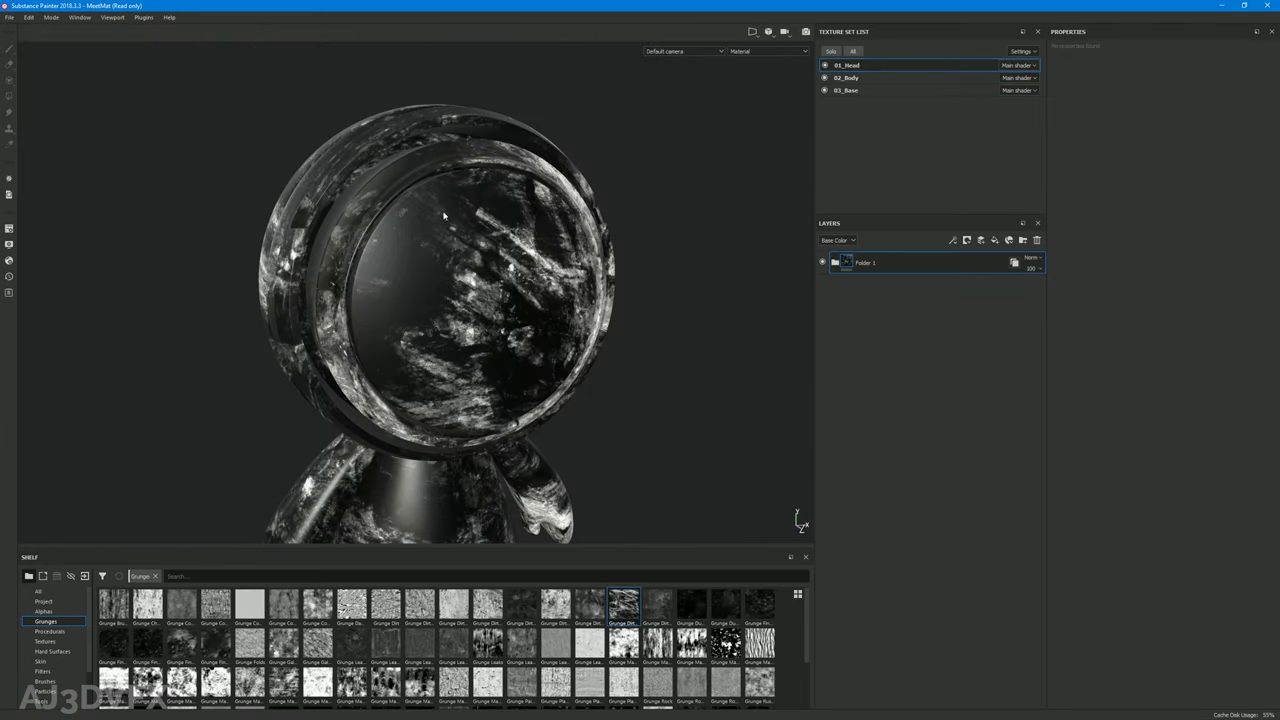
{"action": "mouse_move", "coordinate": [456, 266]}
{"action": "left_mouse_down", "text": "alt"}
{"action": "mouse_move", "coordinate": [480, 329]}
{"action": "mouse_move", "coordinate": [268, 350]}
{"action": "mouse_move", "coordinate": [557, 323]}
{"action": "mouse_move", "coordinate": [160, 337]}
{"action": "mouse_move", "coordinate": [384, 312]}
{"action": "mouse_move", "coordinate": [436, 343]}
{"action": "mouse_move", "coordinate": [482, 318]}
{"action": "left_mouse_up", "text": "alt"}
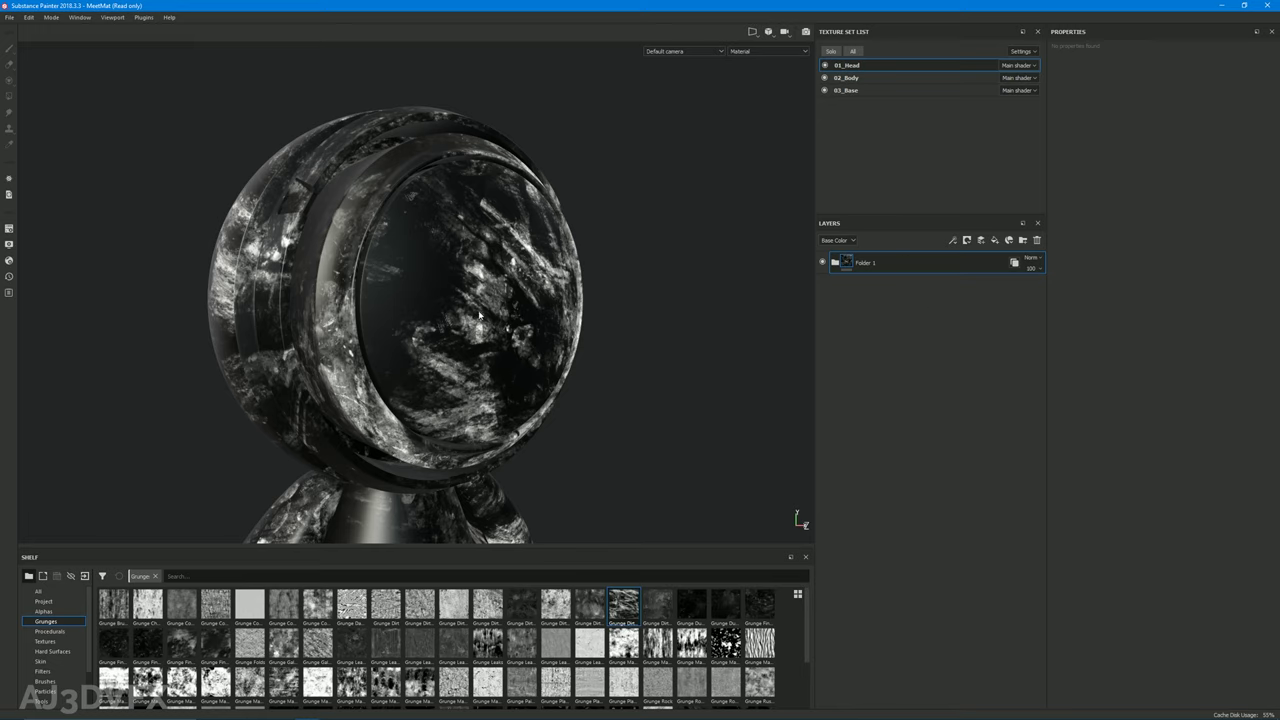
{"action": "left_click_drag", "start_coordinate": [404, 279], "coordinate": [732, 389], "text": "alt"}
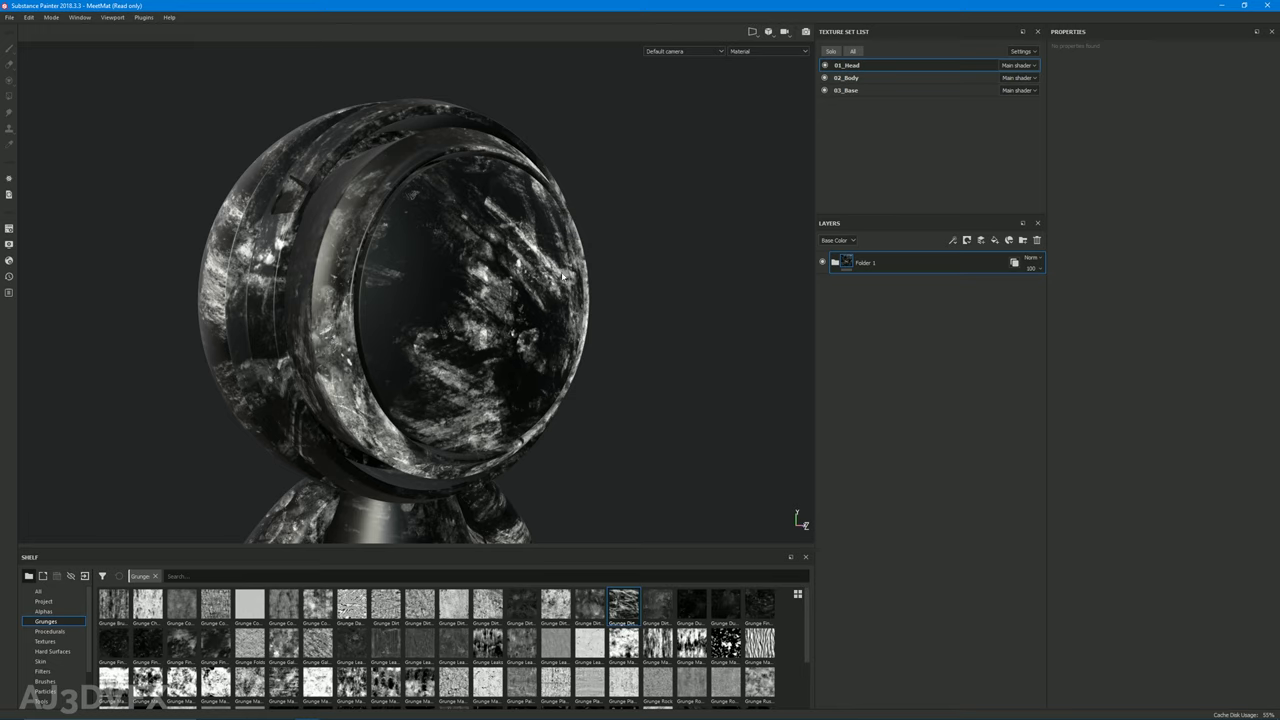
{"action": "left_click", "coordinate": [834, 263]}
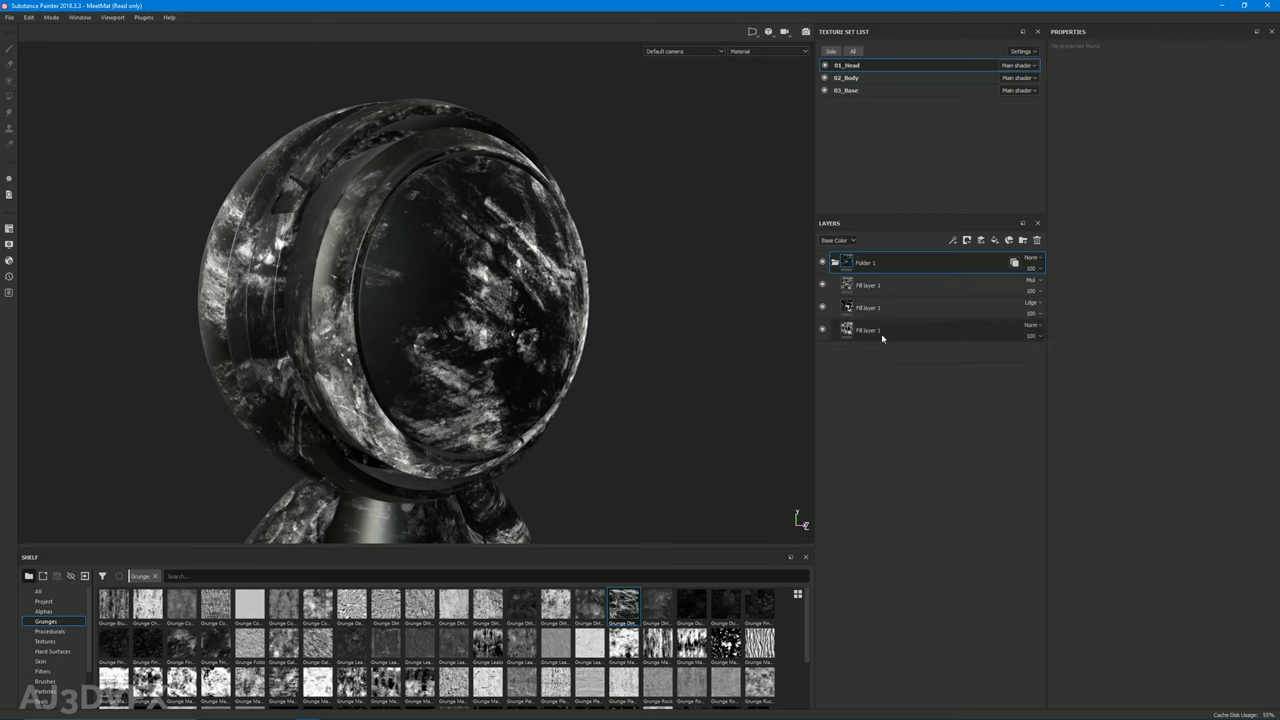
{"action": "left_click", "coordinate": [834, 263]}
{"action": "left_click_drag", "start_coordinate": [780, 283], "coordinate": [440, 333], "text": "alt"}
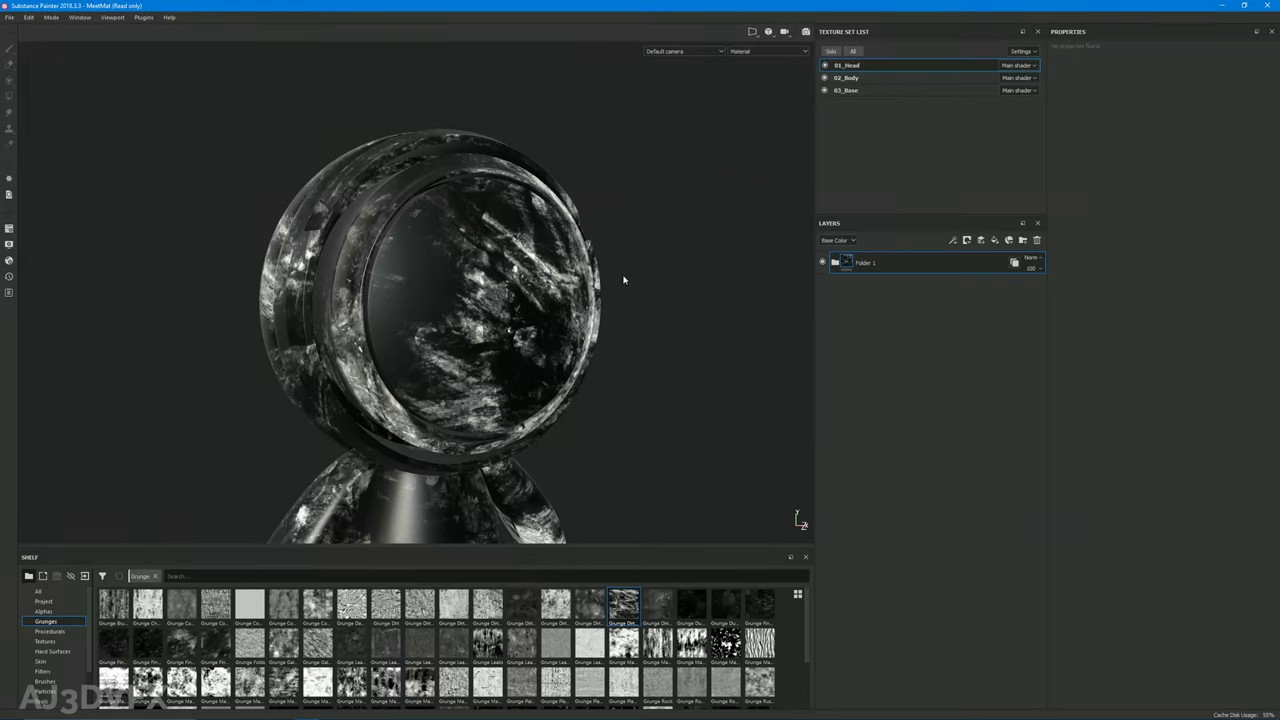
{"action": "left_click_drag", "start_coordinate": [452, 330], "coordinate": [385, 262], "text": "alt"}
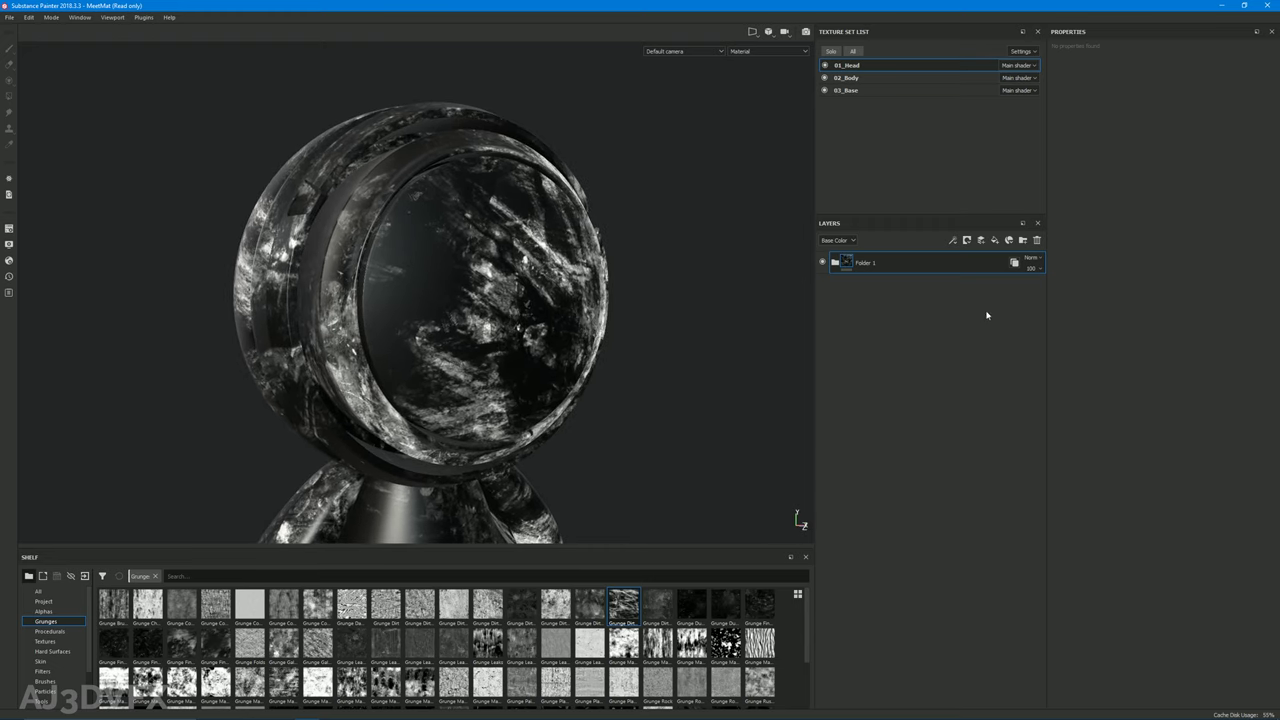
Add a fill layer above Folder 1 with color, metallic, roughness, normal and height channels disabled
{"action": "left_click", "coordinate": [995, 240]}
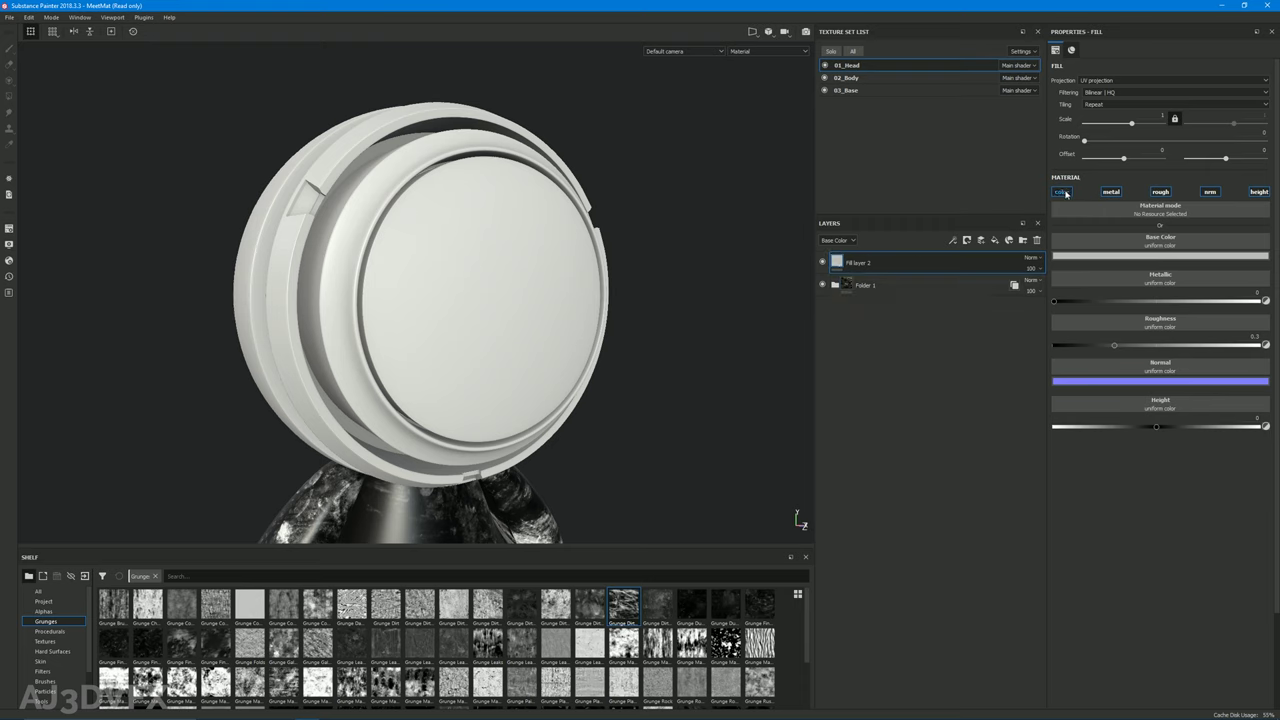
{"action": "left_click", "coordinate": [1063, 192]}
{"action": "left_click", "coordinate": [1110, 191]}
{"action": "left_click", "coordinate": [1160, 192]}
{"action": "left_click", "coordinate": [1210, 192]}
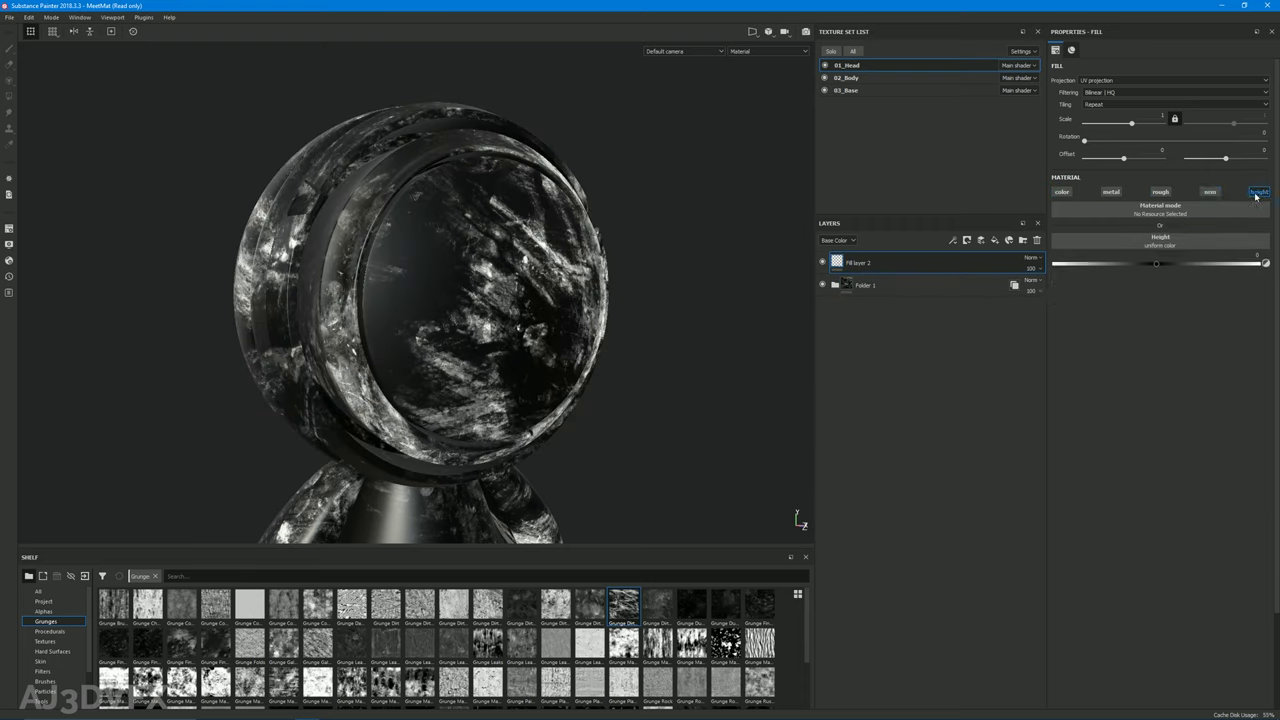
{"action": "left_click", "coordinate": [1257, 193]}
Set the empty fill layer to Passthrough blending and rename it PASS
{"action": "right_click", "coordinate": [862, 266]}
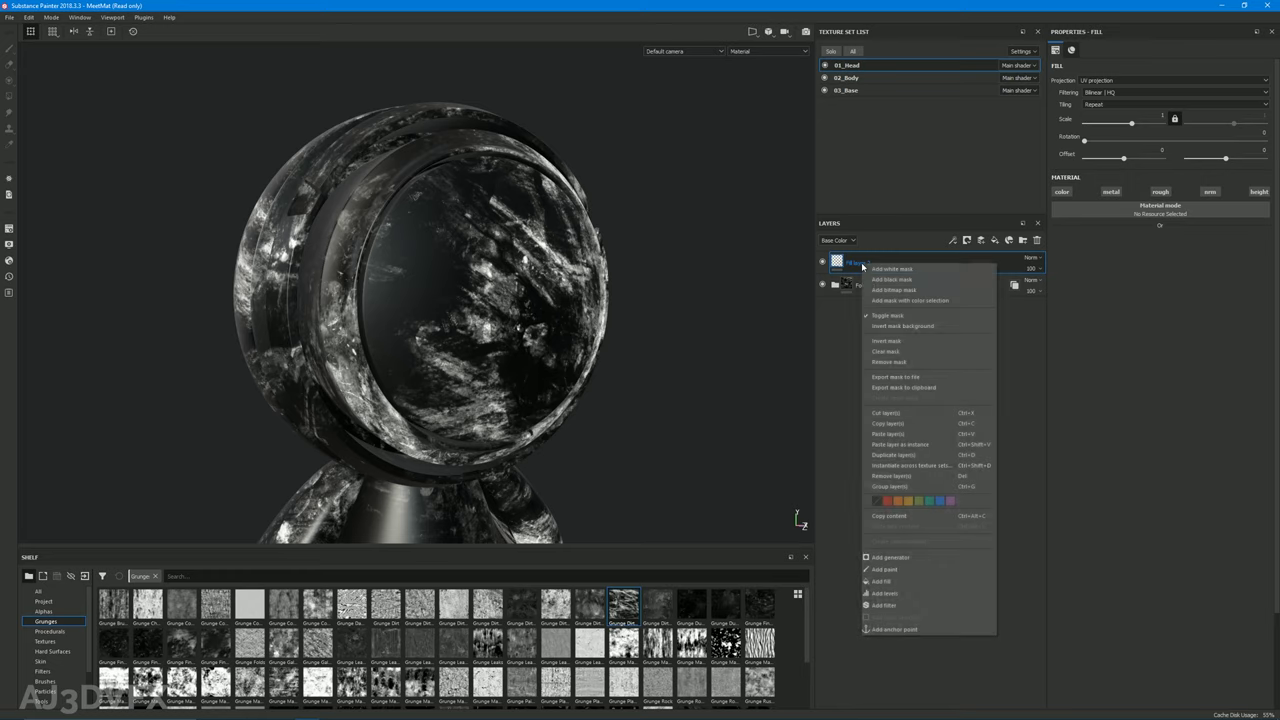
{"action": "left_click", "coordinate": [812, 322]}
{"action": "left_click", "coordinate": [1034, 258]}
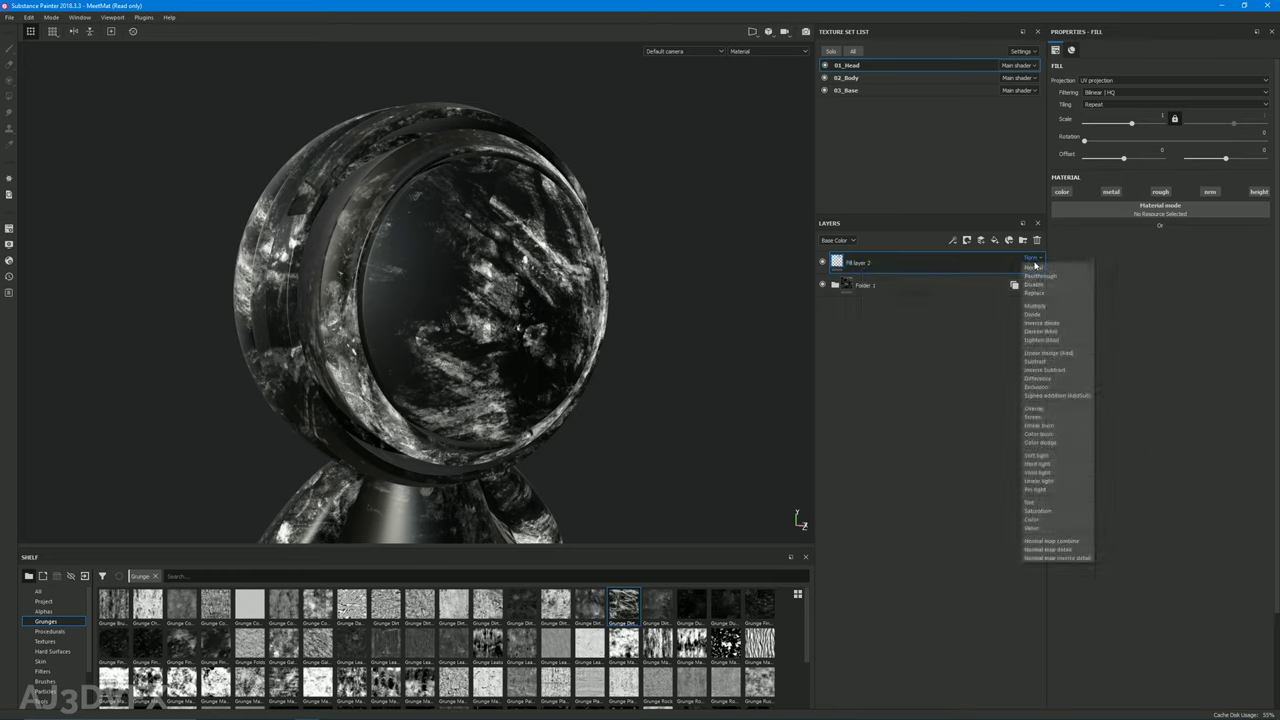
{"action": "left_click", "coordinate": [1041, 276]}
{"action": "double_click", "coordinate": [864, 264]}
{"action": "type", "text": "PASS"}
{"action": "key", "text": "Return"}
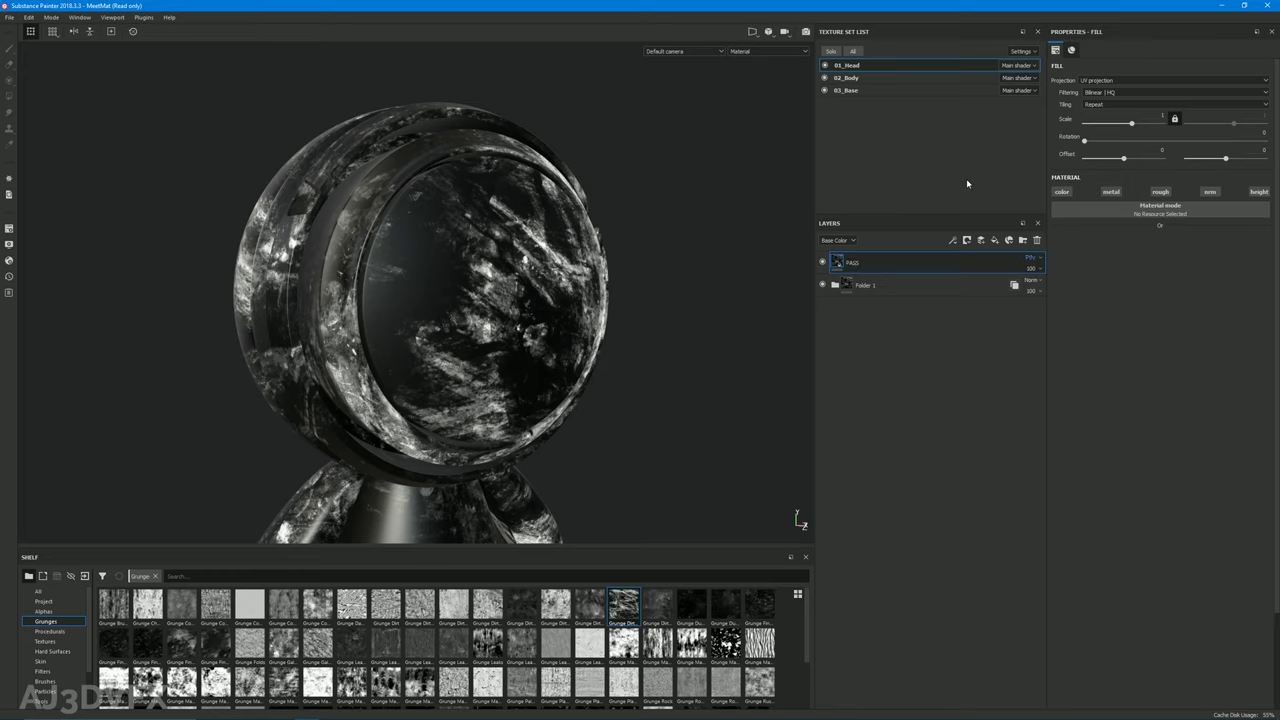
Give the PASS layer an anchor point, check Folder 1's contents, and add another fill layer
{"action": "right_click", "coordinate": [862, 262]}
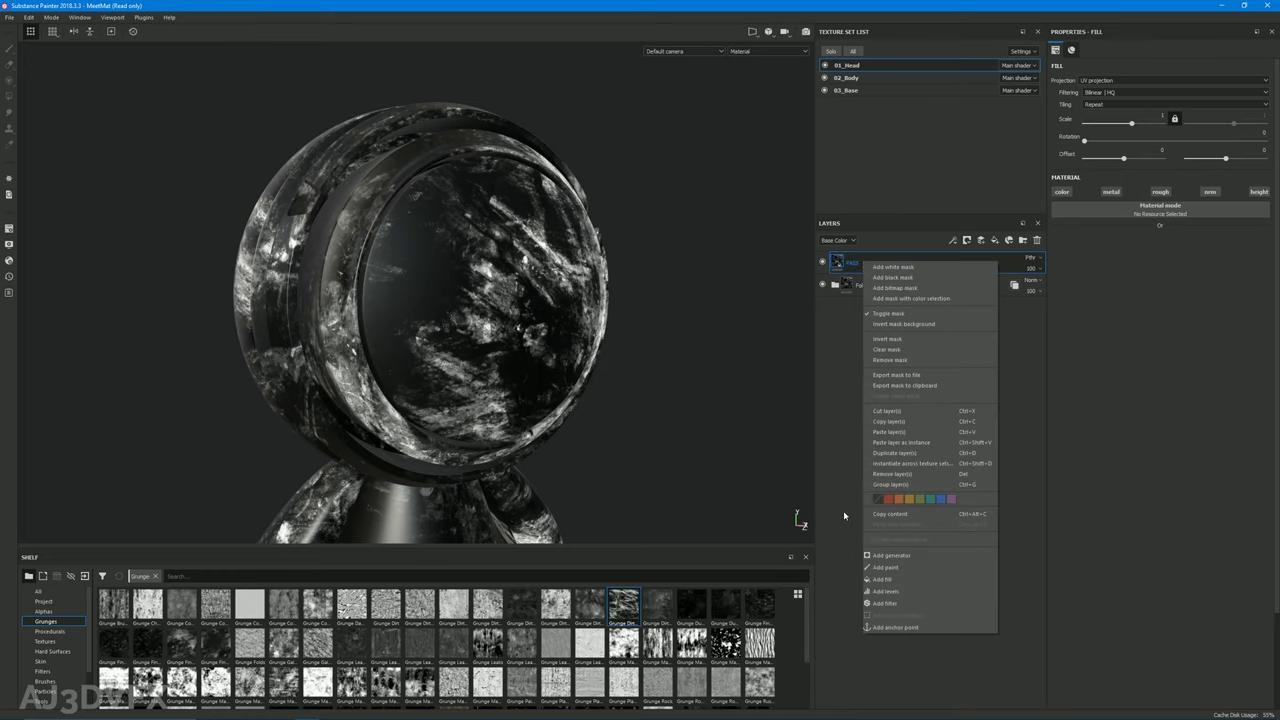
{"action": "left_click", "coordinate": [895, 627]}
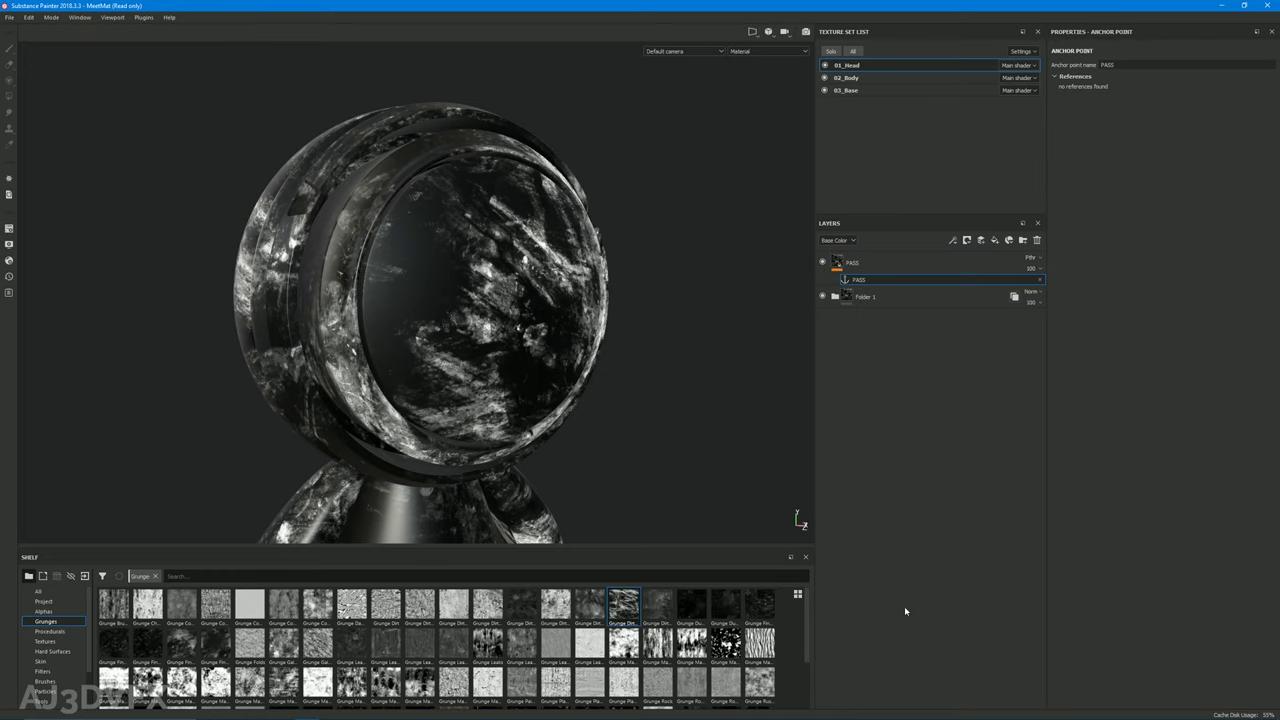
{"action": "left_click", "coordinate": [877, 266]}
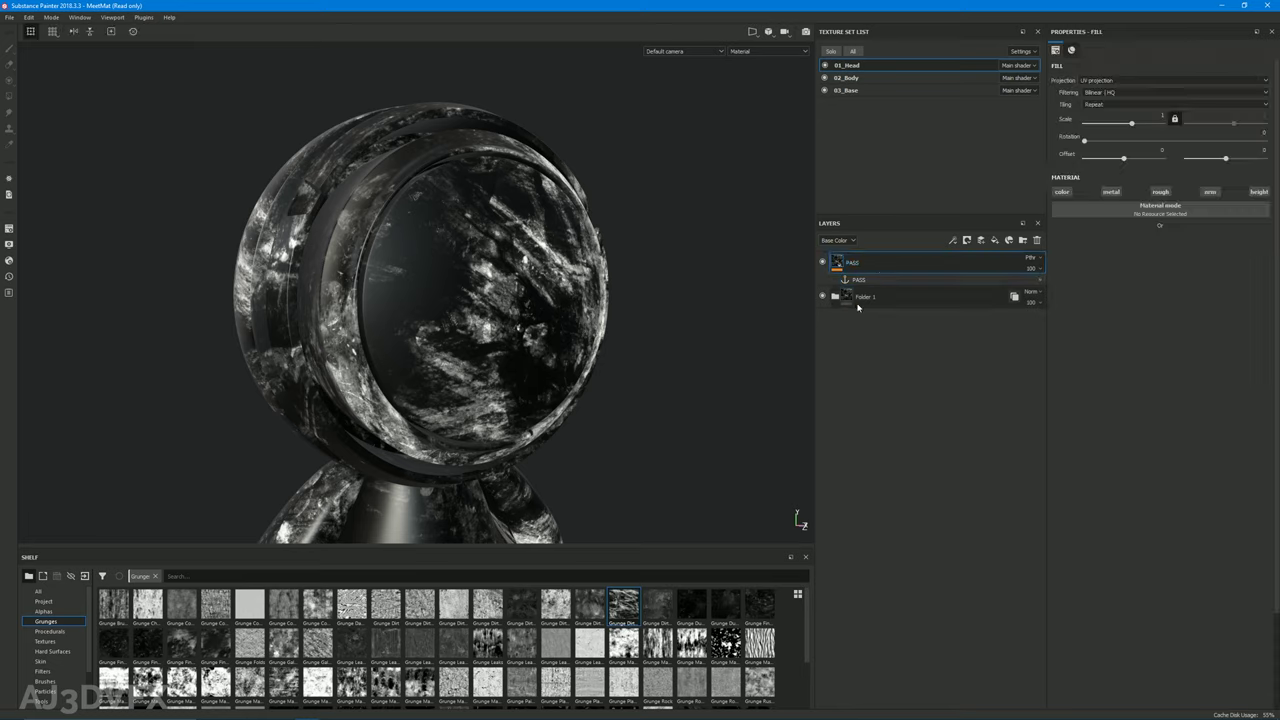
{"action": "left_click", "coordinate": [857, 304]}
{"action": "left_click", "coordinate": [836, 298]}
{"action": "left_click", "coordinate": [837, 299]}
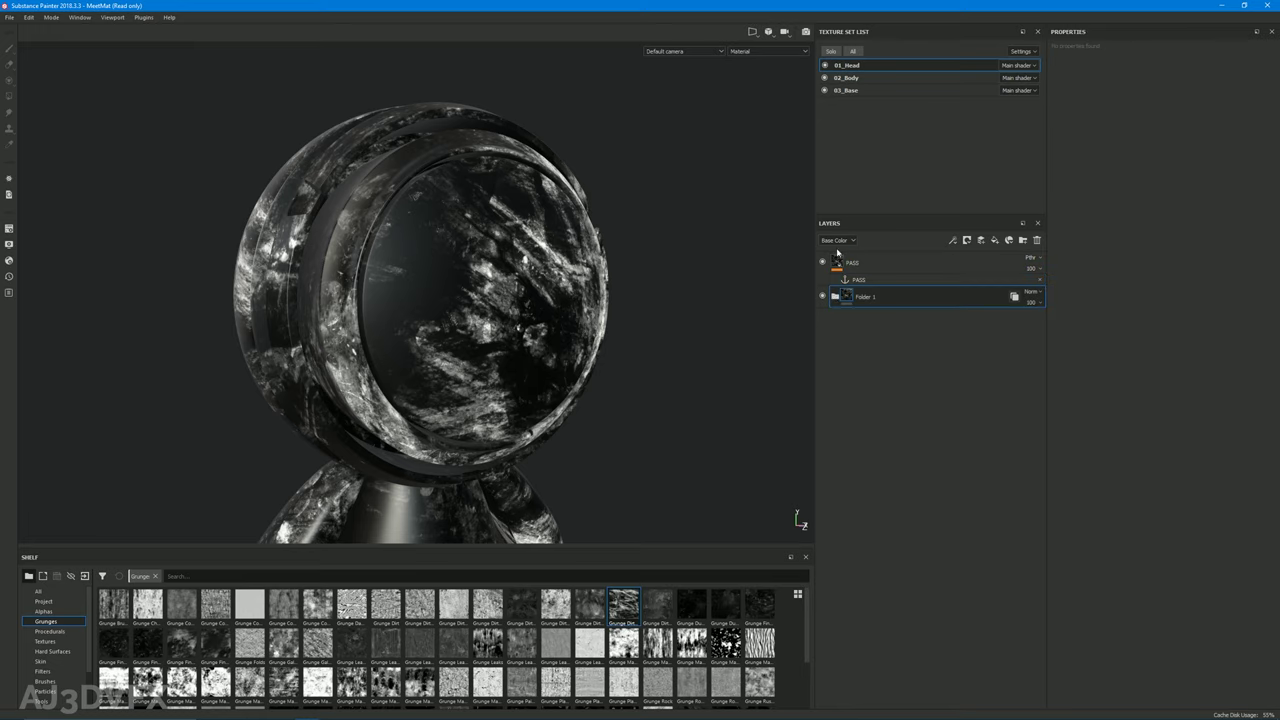
{"action": "left_click", "coordinate": [994, 240]}
Place the new Fill layer 2 above PASS and disable its color channel
{"action": "left_click_drag", "start_coordinate": [845, 296], "coordinate": [880, 256]}
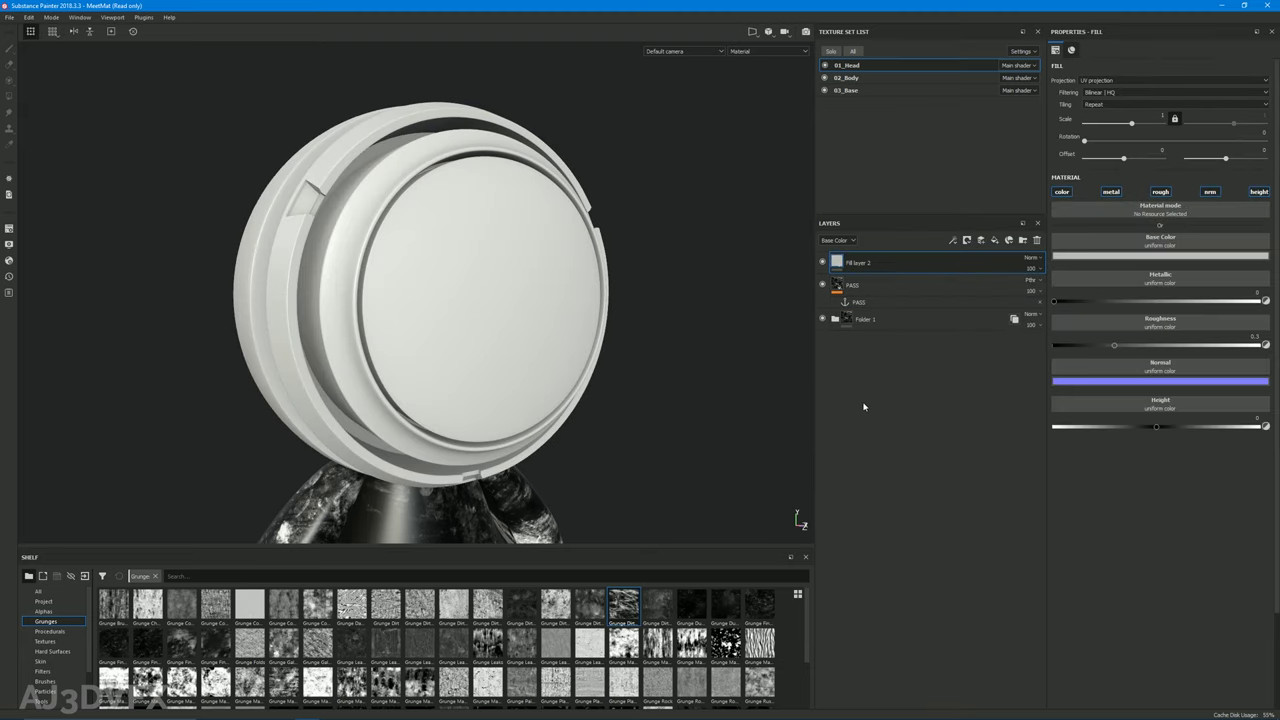
{"action": "left_click", "coordinate": [1064, 194]}
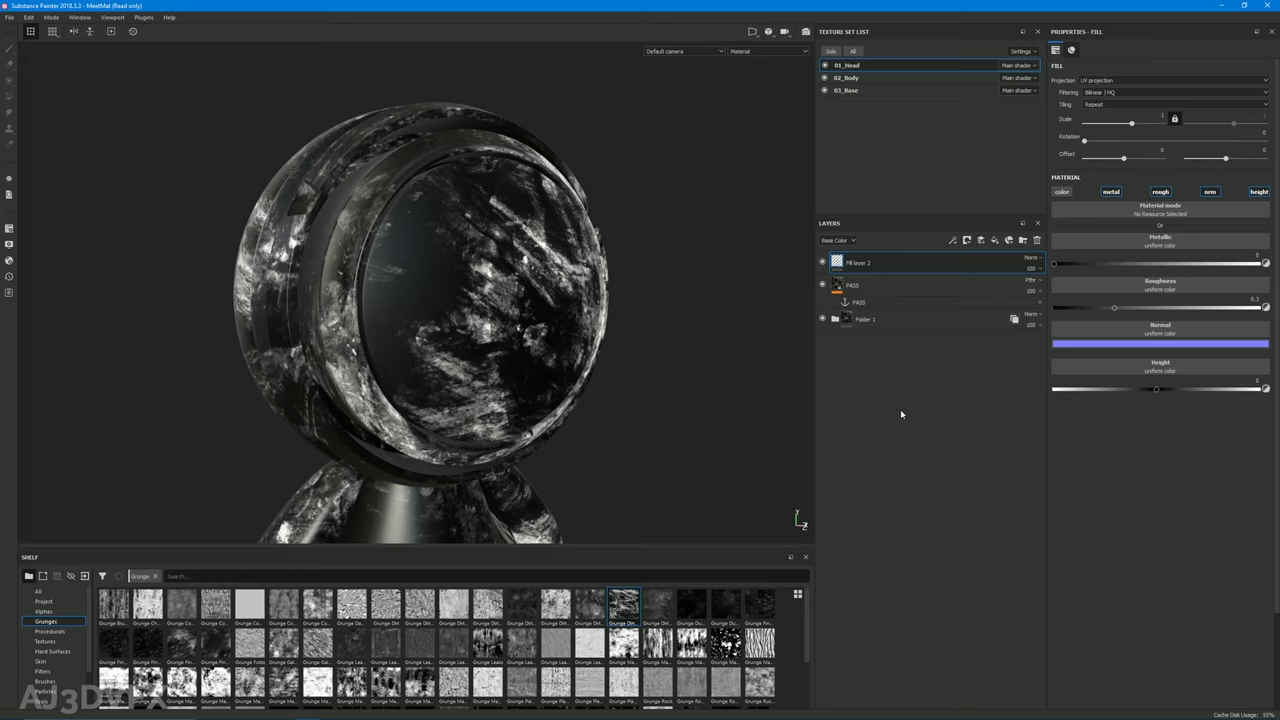
{"action": "left_click", "coordinate": [852, 285]}
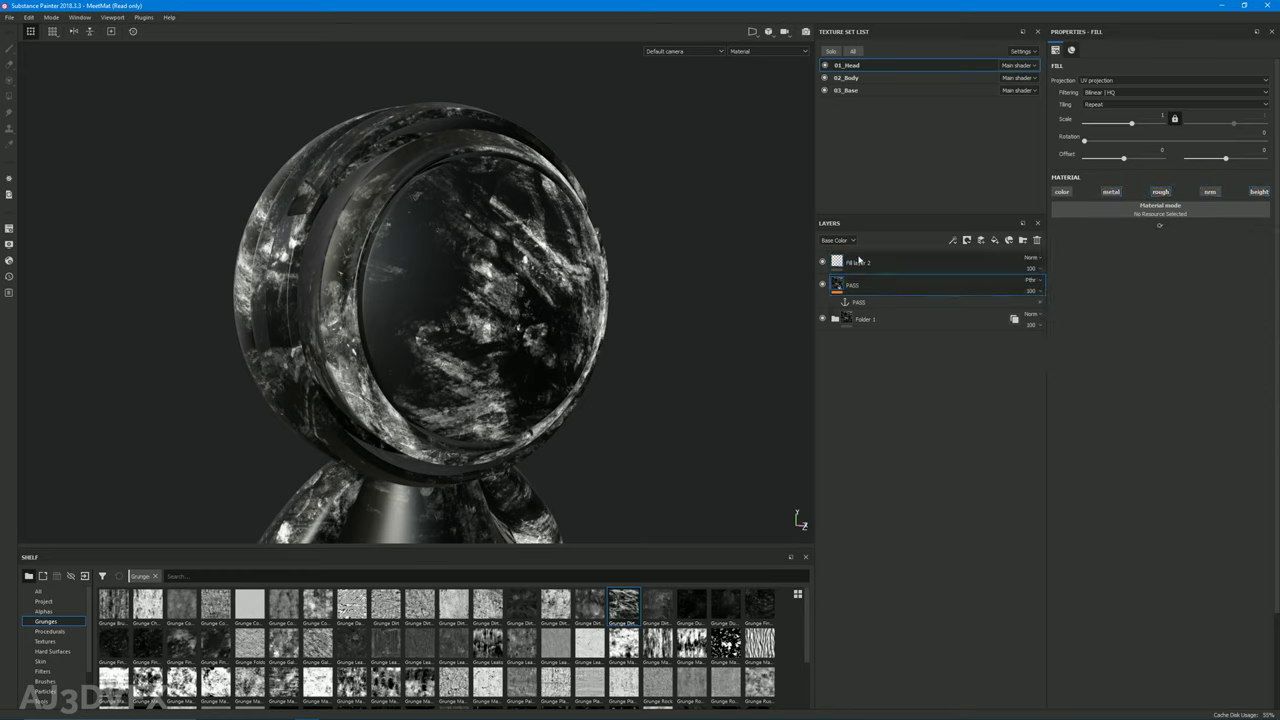
{"action": "left_click", "coordinate": [858, 261]}
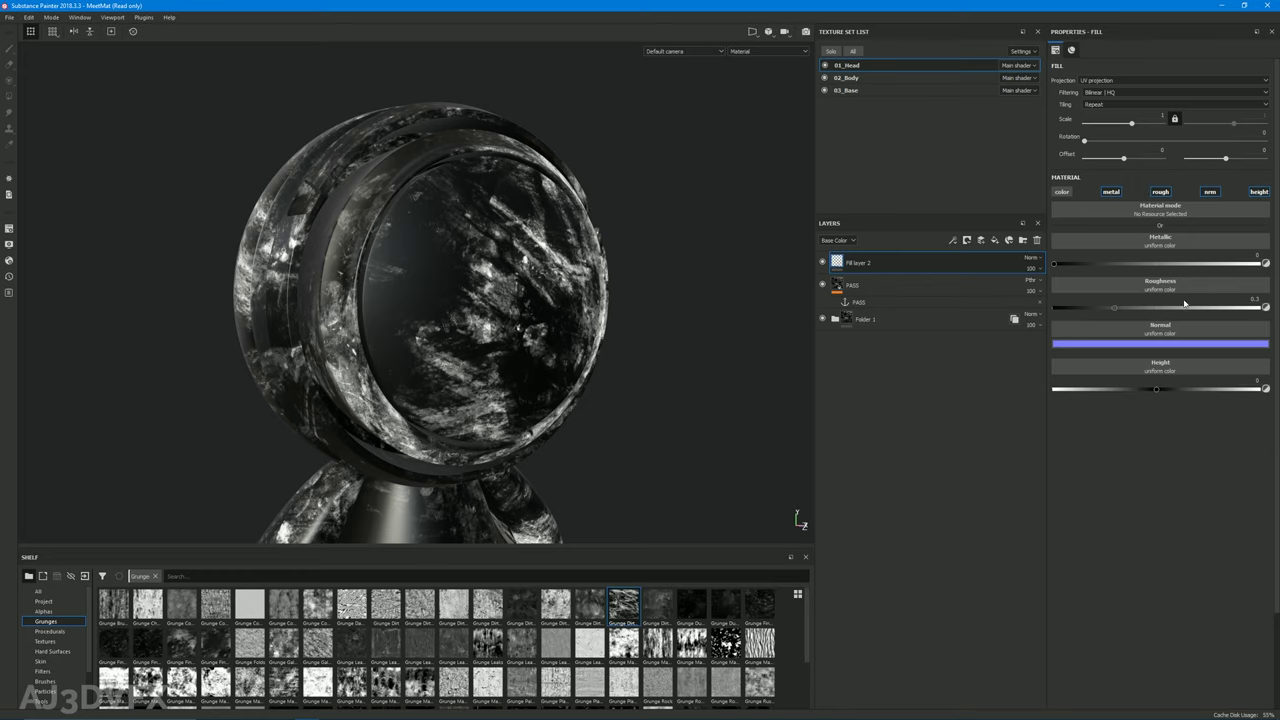
{"action": "left_click_drag", "start_coordinate": [640, 340], "coordinate": [516, 326], "text": "alt"}
{"action": "right_click_drag", "start_coordinate": [516, 326], "coordinate": [508, 330], "text": "shift"}
{"action": "left_click_drag", "start_coordinate": [508, 330], "coordinate": [484, 331], "text": "alt"}
Drive Fill layer 2's roughness from the PASS anchor point's Base Color
{"action": "left_click", "coordinate": [1140, 288]}
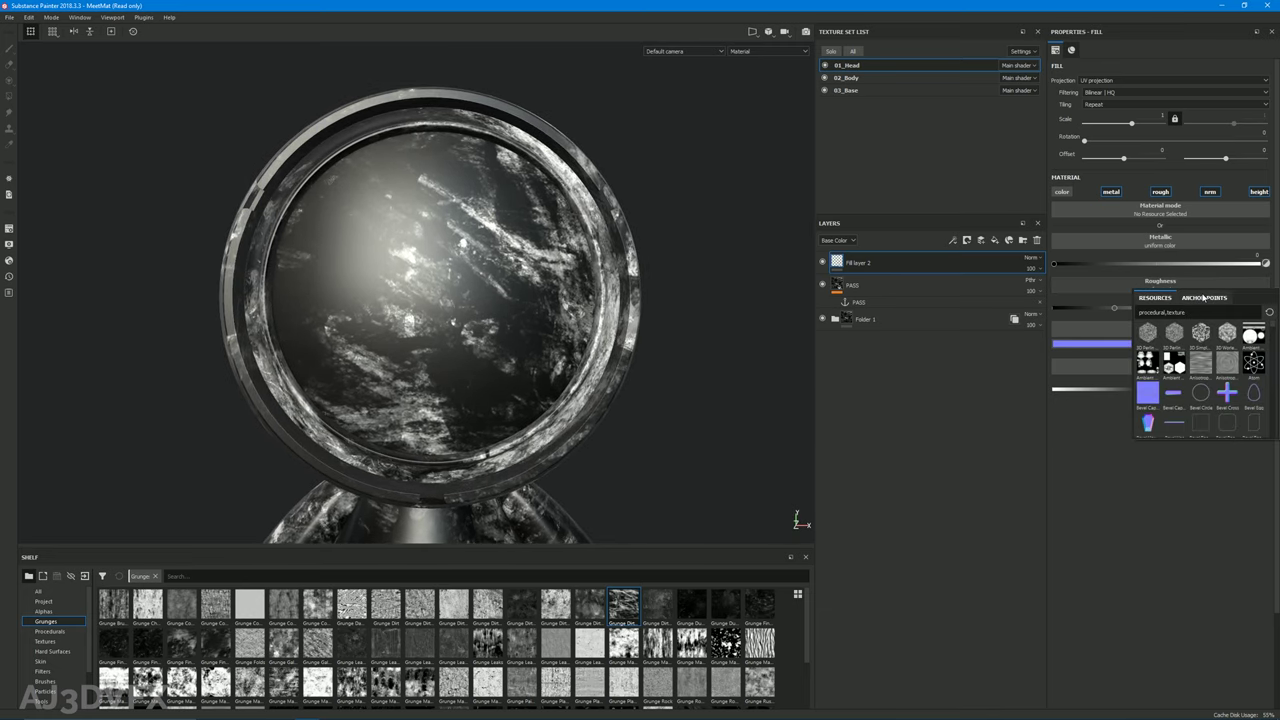
{"action": "left_click", "coordinate": [1204, 297]}
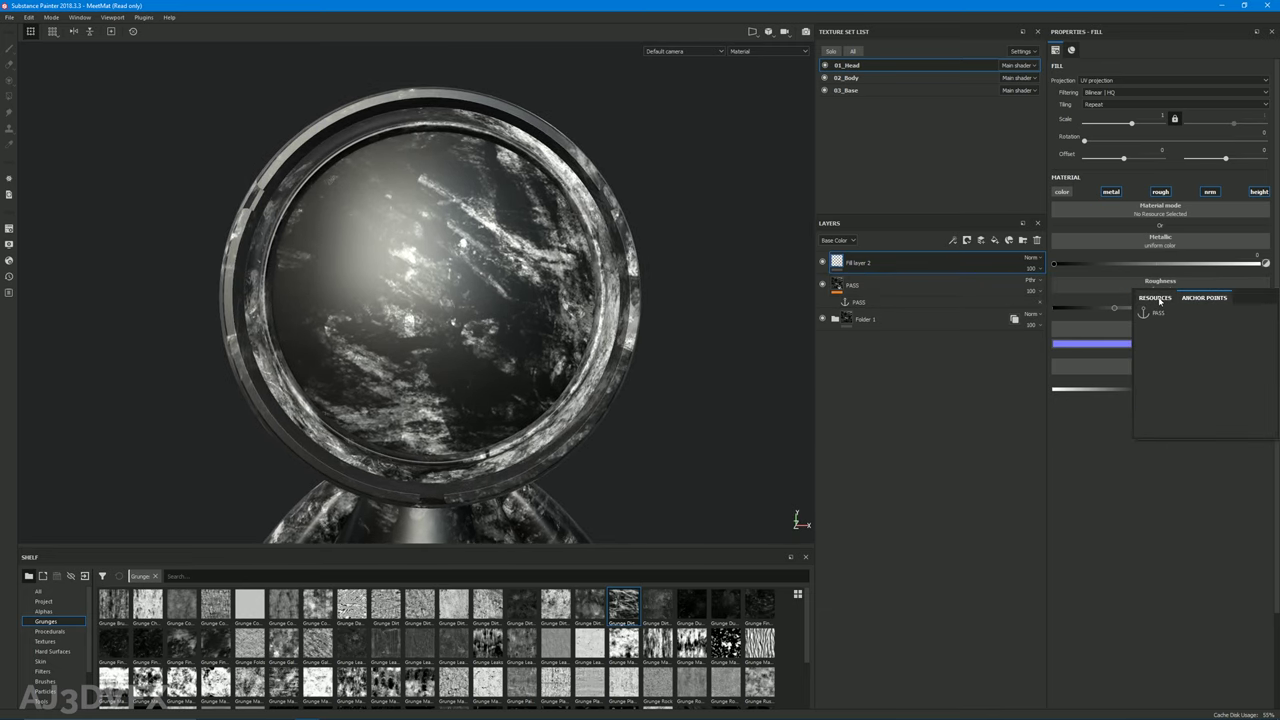
{"action": "left_click", "coordinate": [1159, 314]}
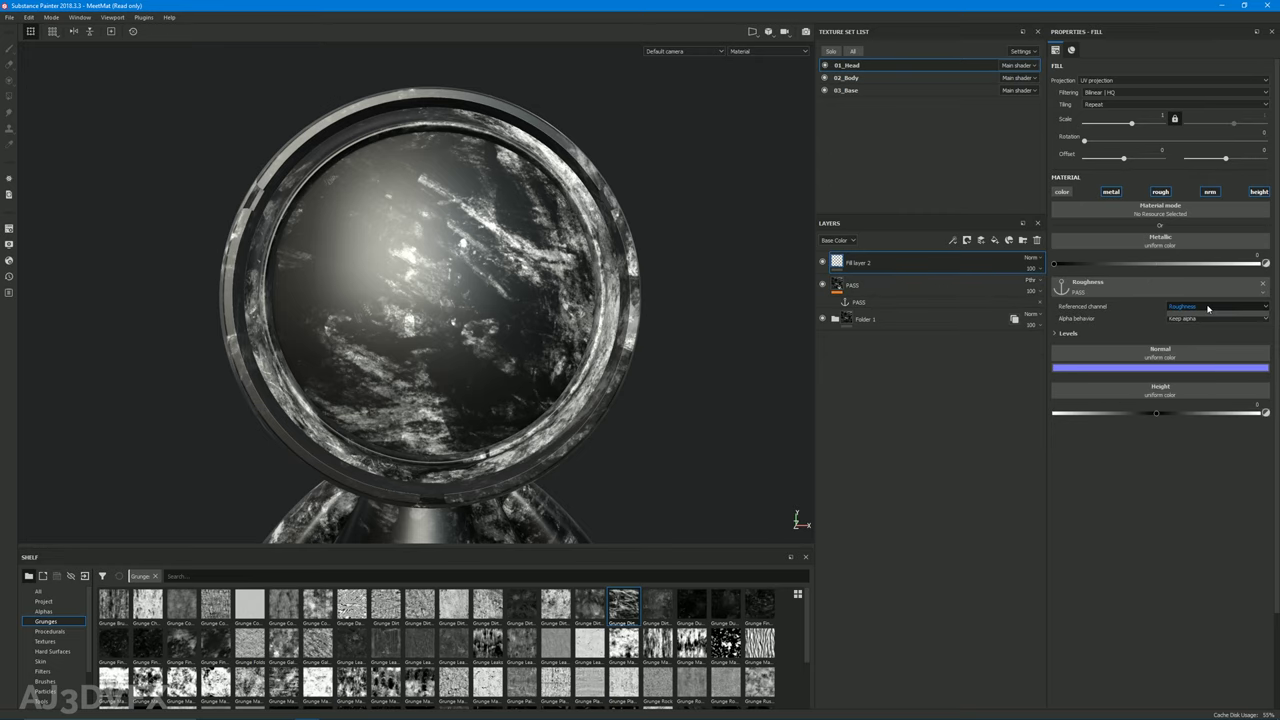
{"action": "left_click", "coordinate": [1182, 306]}
{"action": "left_click", "coordinate": [1181, 322]}
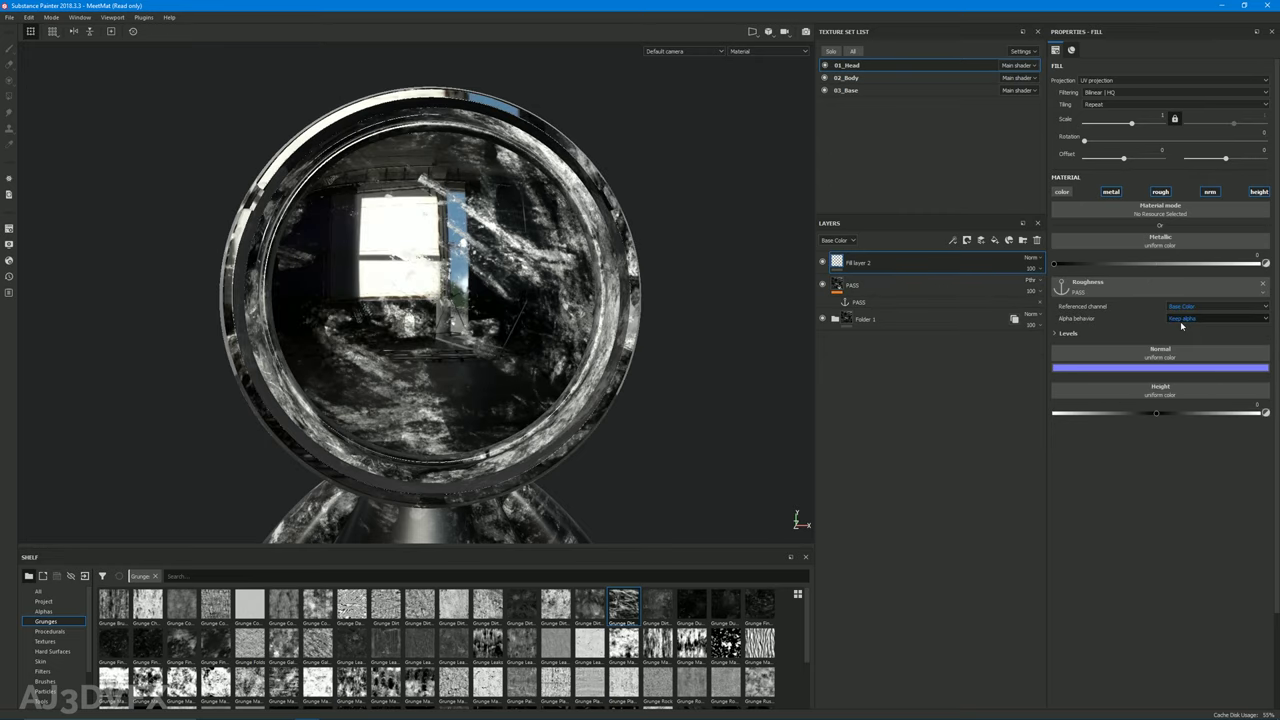
{"action": "scroll", "coordinate": [499, 289], "scroll_direction": "up", "scroll_amount": 4}
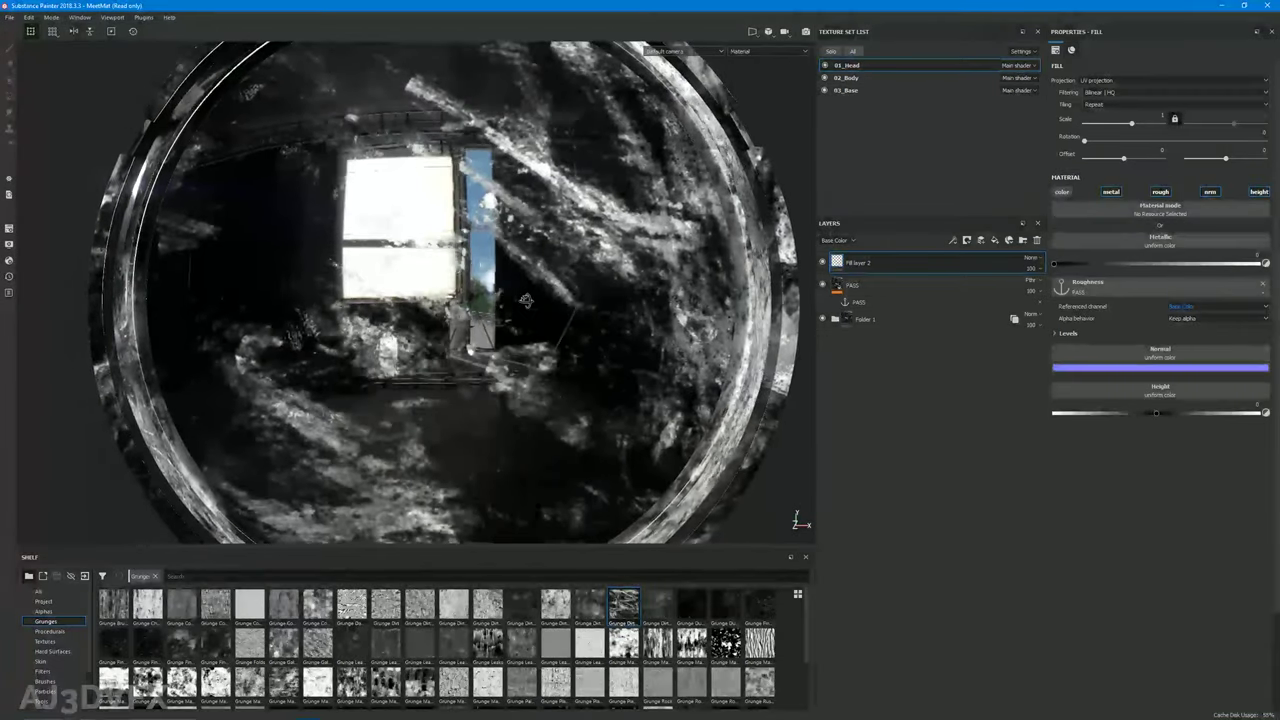
Remap the anchored roughness with Levels, output white near 0.565 and lower input white for gloss
{"action": "left_click", "coordinate": [1070, 333]}
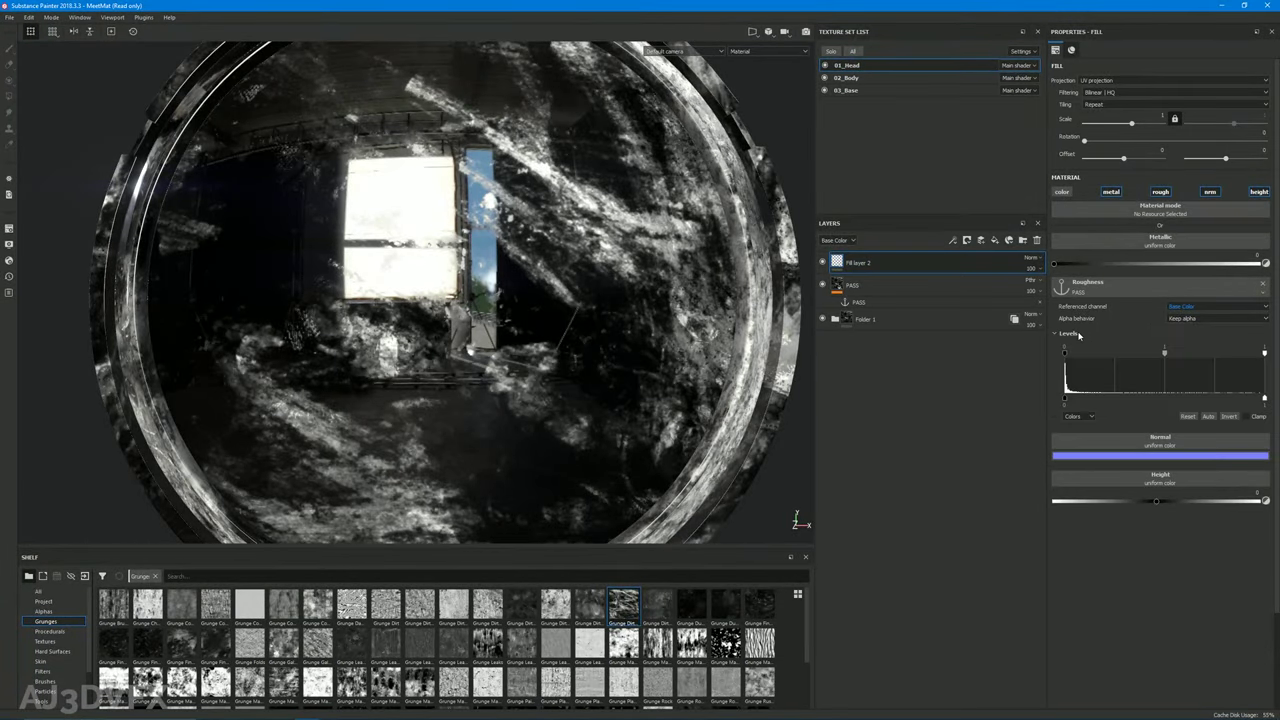
{"action": "left_click", "coordinate": [1228, 416]}
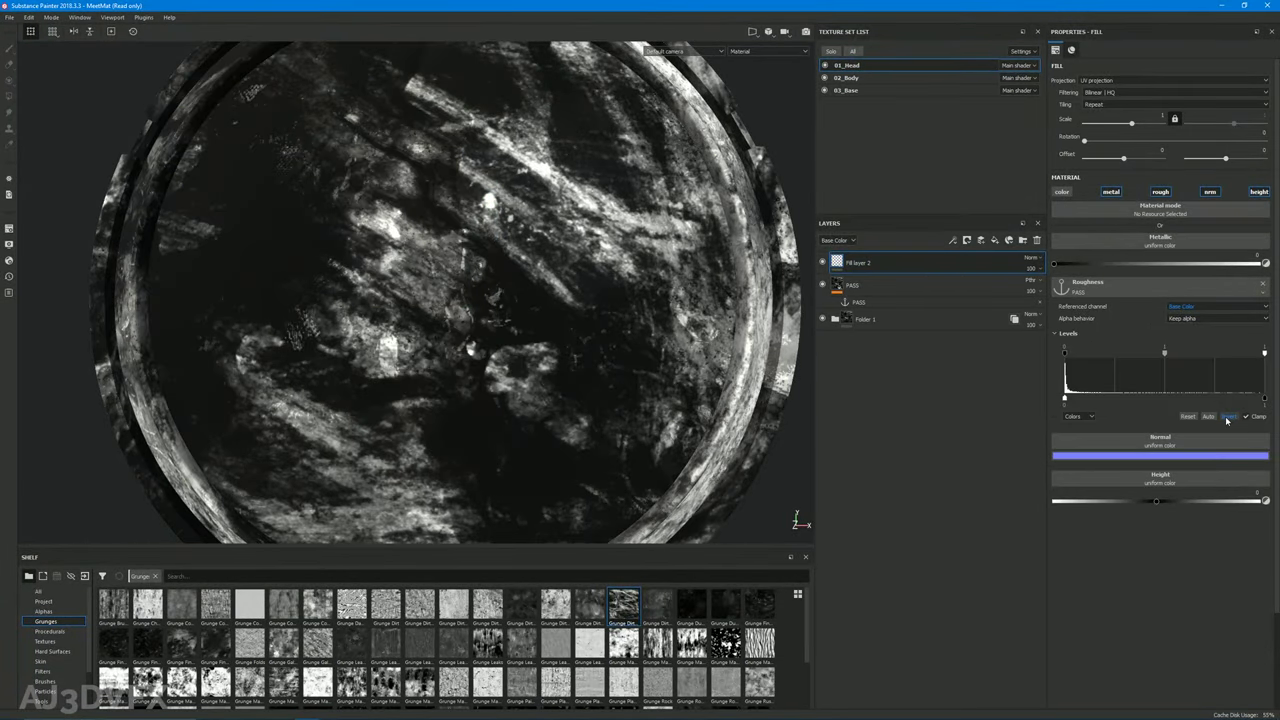
{"action": "left_click", "coordinate": [1228, 416]}
{"action": "left_click_drag", "start_coordinate": [1264, 353], "coordinate": [1145, 363]}
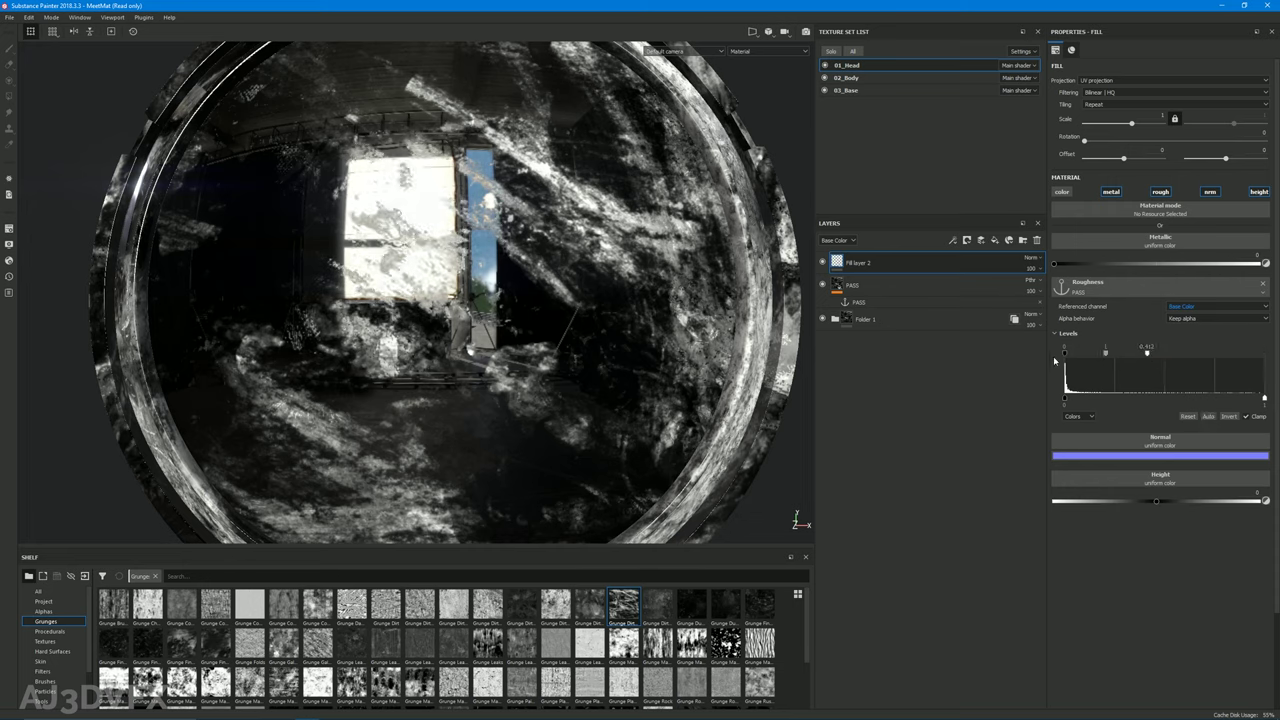
{"action": "left_click_drag", "start_coordinate": [1065, 400], "coordinate": [1095, 403]}
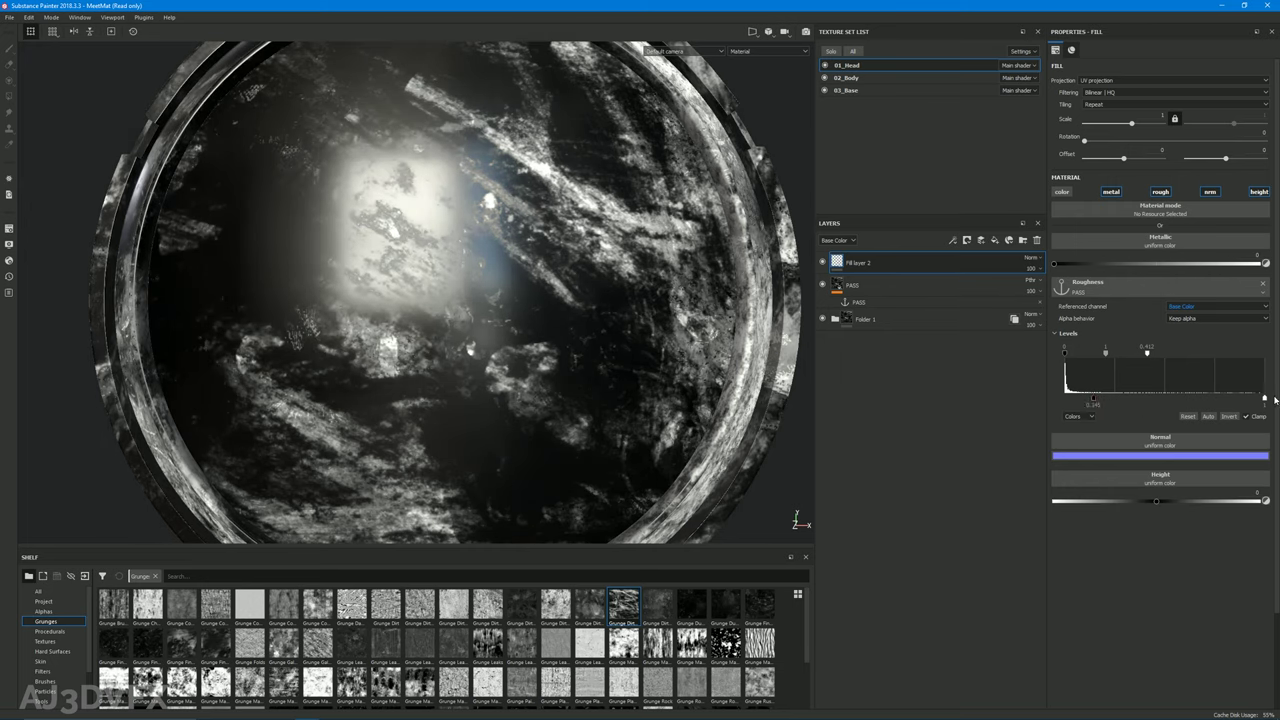
{"action": "left_click", "coordinate": [1229, 417]}
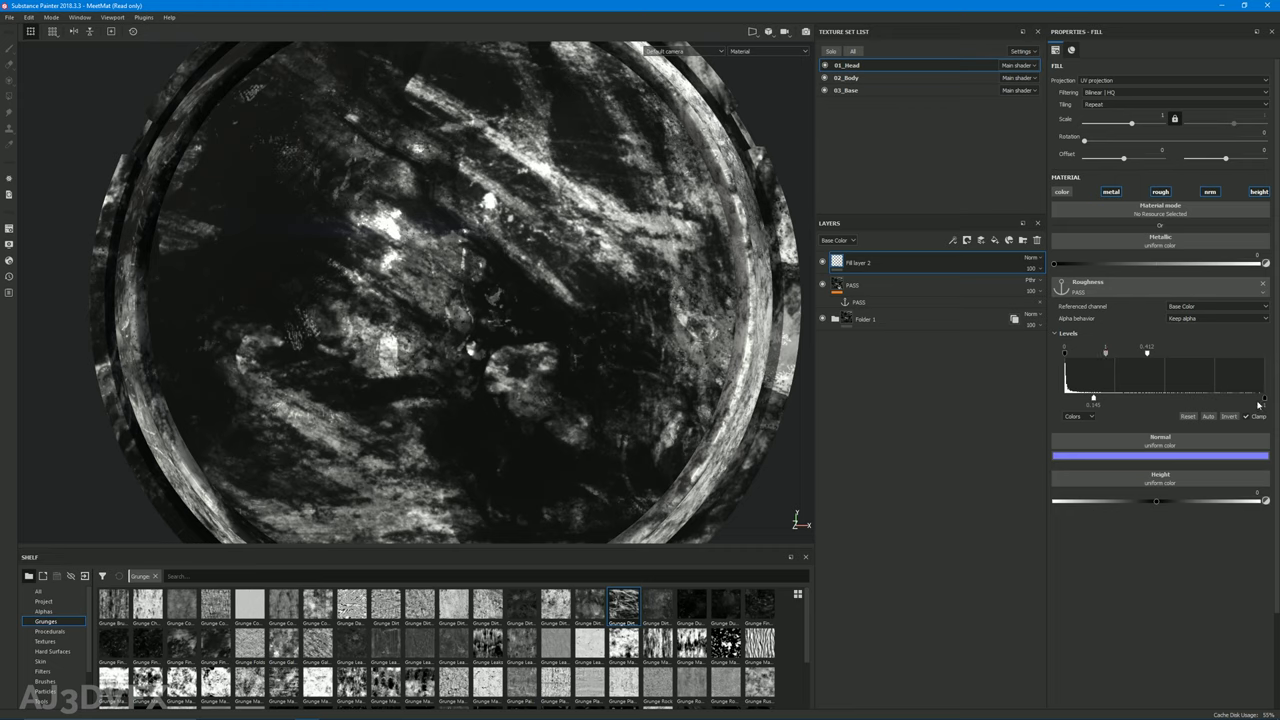
{"action": "left_click_drag", "start_coordinate": [1263, 401], "coordinate": [1064, 399]}
{"action": "mouse_move", "coordinate": [1065, 352]}
{"action": "left_mouse_down"}
{"action": "mouse_move", "coordinate": [1078, 352]}
{"action": "mouse_move", "coordinate": [1064, 352]}
{"action": "left_mouse_up"}
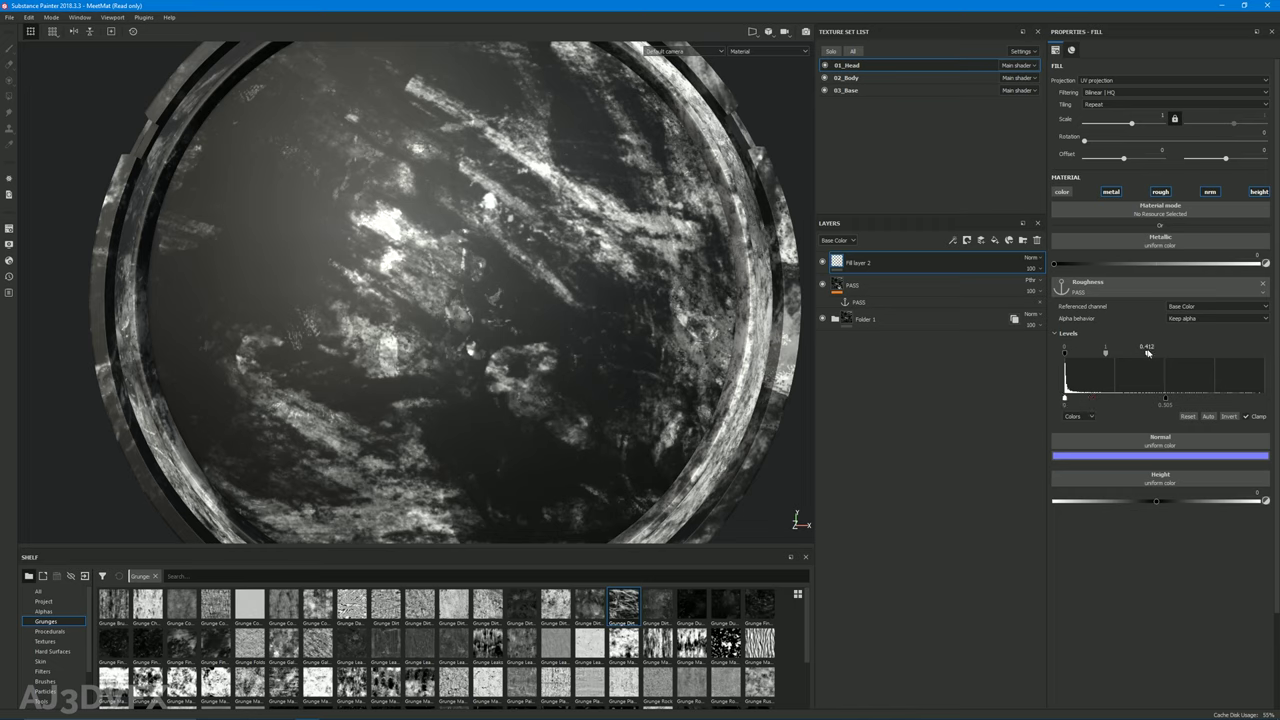
{"action": "left_click_drag", "start_coordinate": [1144, 352], "coordinate": [1068, 358]}
{"action": "left_click_drag", "start_coordinate": [371, 244], "coordinate": [482, 334], "text": "alt"}
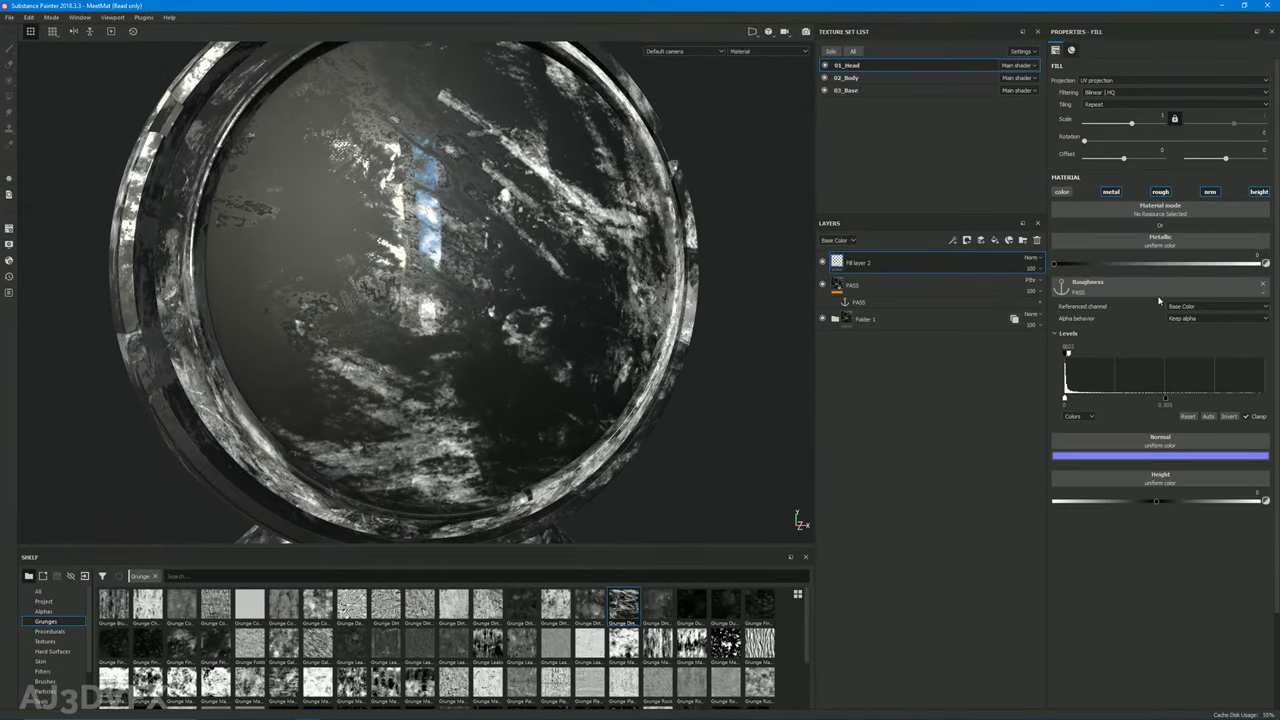
Drive Fill layer 2's height from the PASS anchor point's Base Color
{"action": "left_click", "coordinate": [1145, 478]}
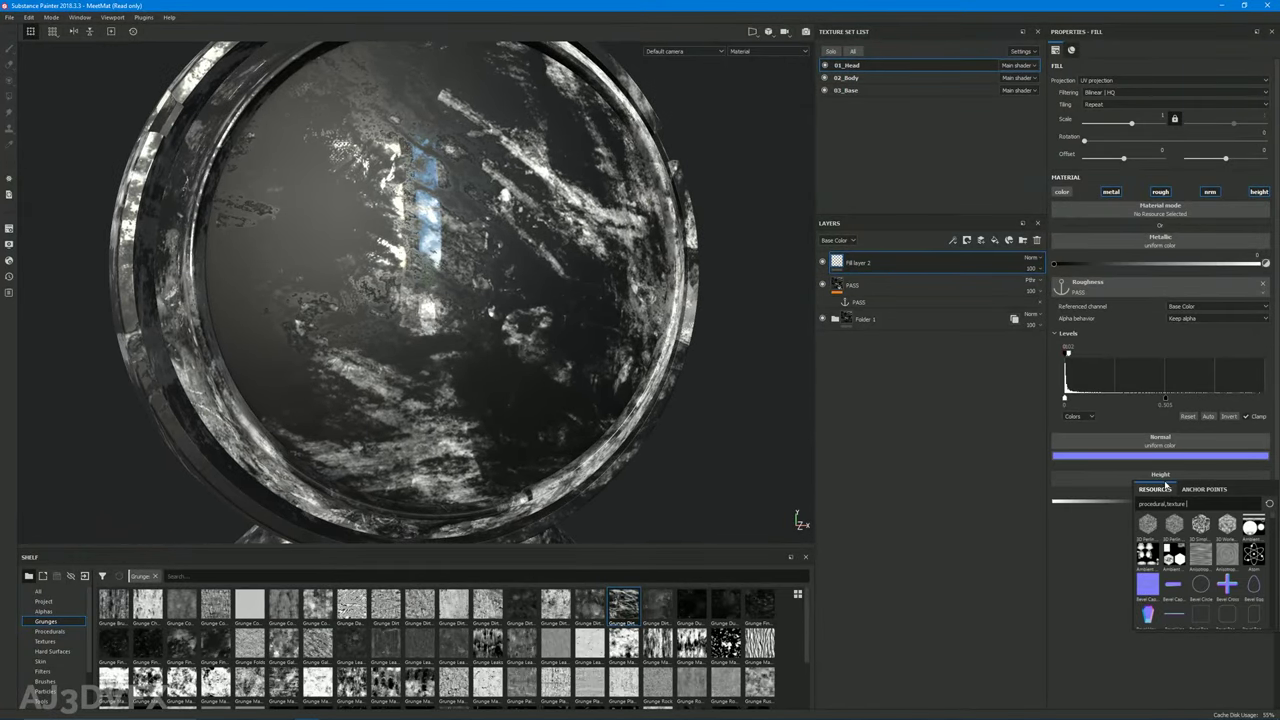
{"action": "left_click", "coordinate": [1160, 504]}
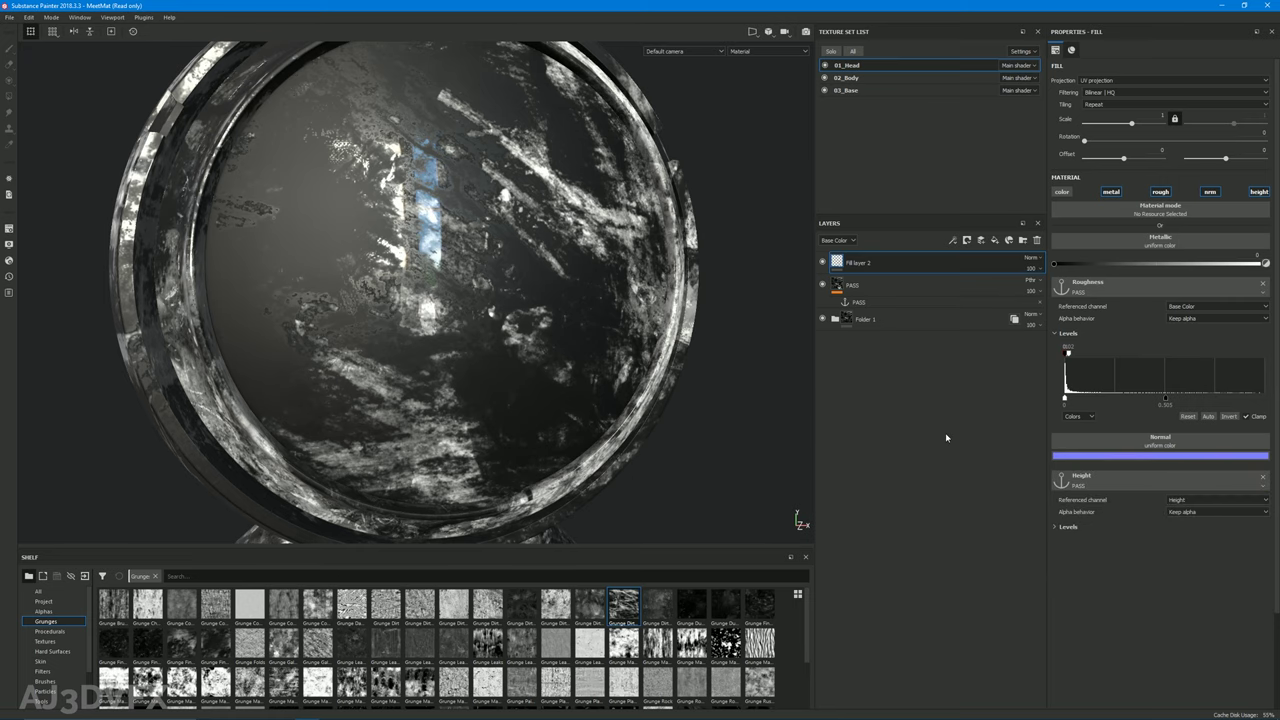
{"action": "left_click", "coordinate": [1194, 500]}
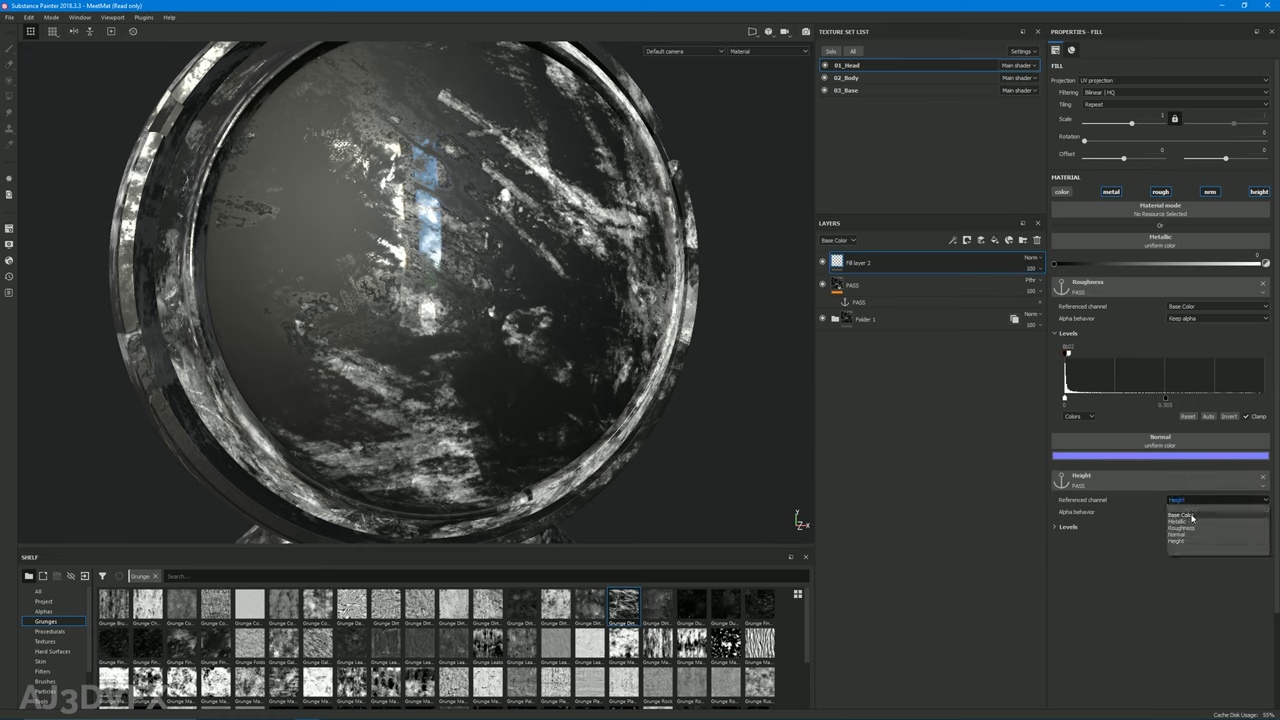
{"action": "left_click", "coordinate": [1190, 540]}
Invert the anchored height Levels and limit the output to about 0.18
{"action": "left_click", "coordinate": [1068, 527]}
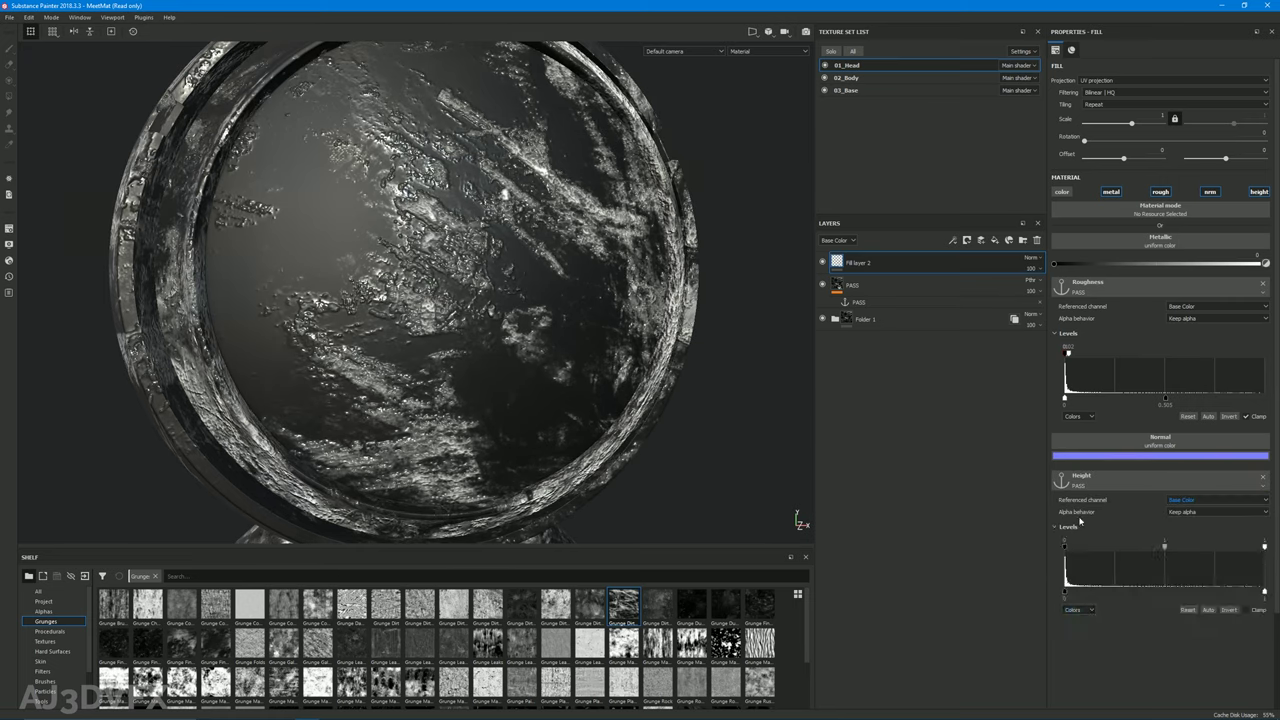
{"action": "left_click", "coordinate": [1229, 610]}
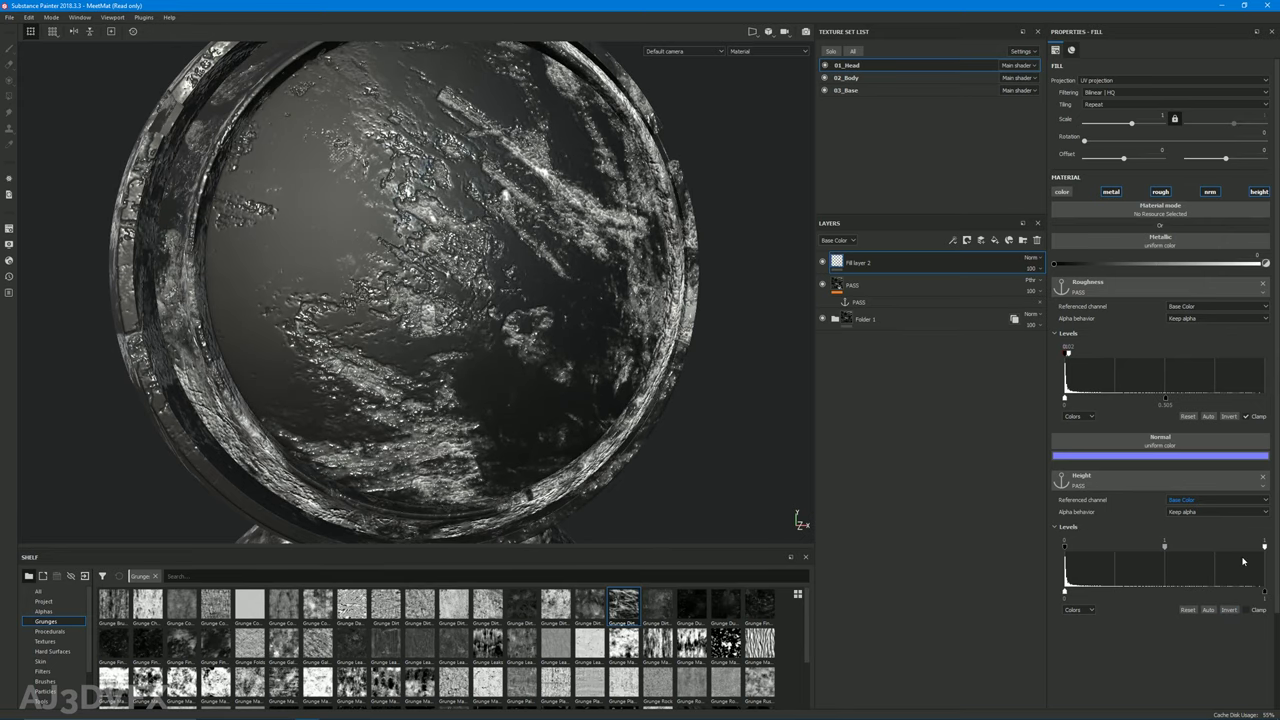
{"action": "left_click_drag", "start_coordinate": [1265, 548], "coordinate": [1160, 562]}
{"action": "left_click_drag", "start_coordinate": [1265, 592], "coordinate": [1100, 594]}
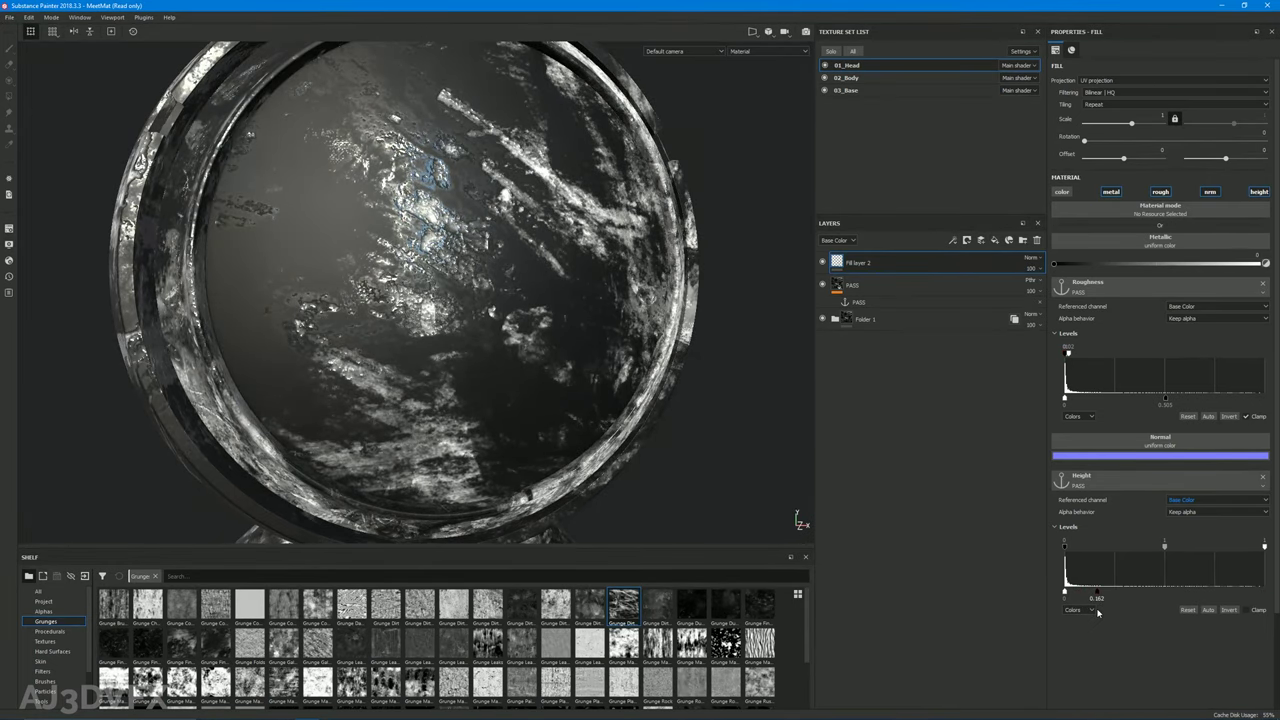
{"action": "left_click_drag", "start_coordinate": [646, 449], "coordinate": [573, 335], "text": "alt"}
{"action": "scroll", "coordinate": [377, 341], "scroll_direction": "down", "scroll_amount": 5}
{"action": "left_click_drag", "start_coordinate": [527, 379], "coordinate": [731, 346], "text": "alt"}
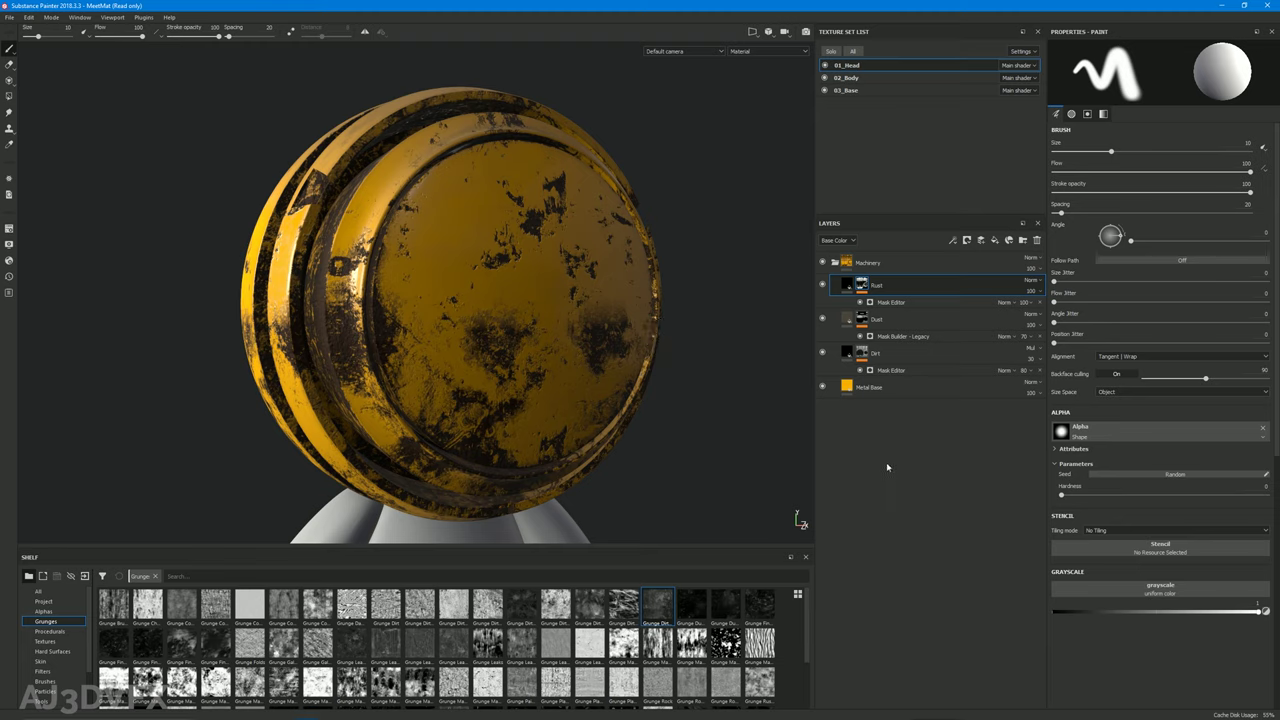
Set the brush size to 3.25
{"action": "left_click_drag", "start_coordinate": [480, 333], "coordinate": [492, 367], "text": "alt"}
{"action": "left_click_drag", "start_coordinate": [470, 358], "coordinate": [574, 280], "text": "alt"}
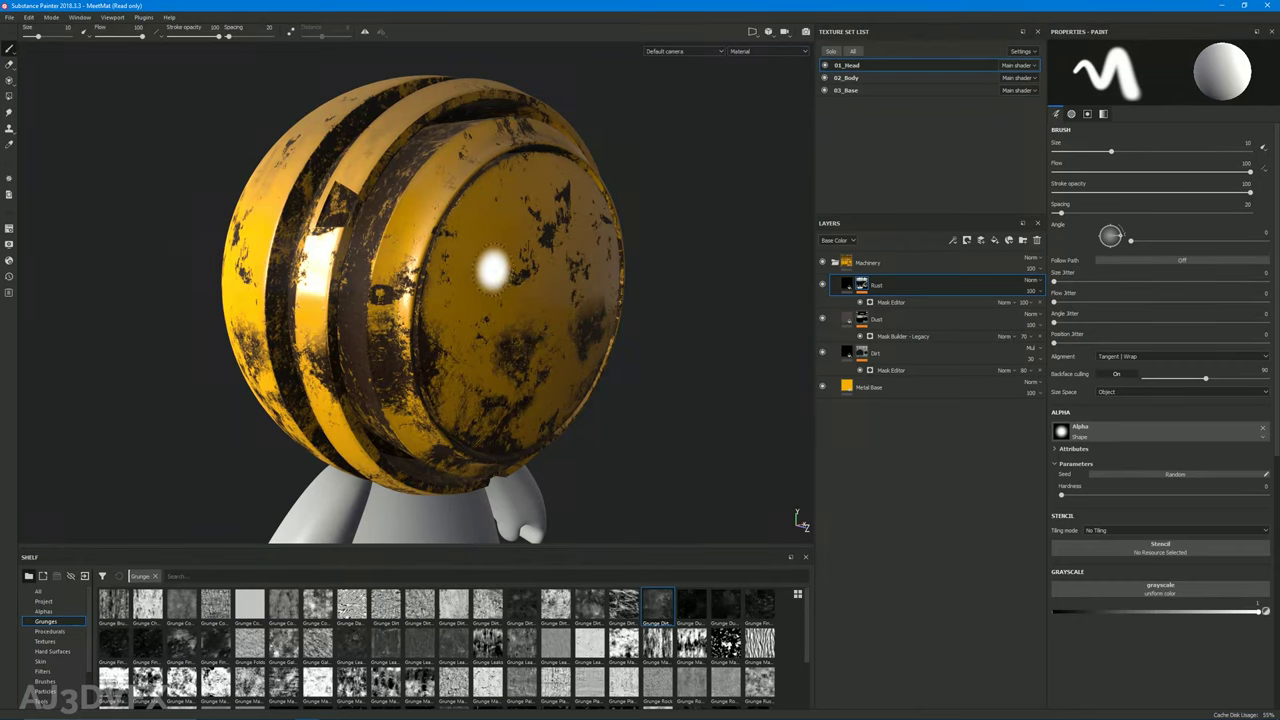
{"action": "right_click_drag", "start_coordinate": [486, 258], "coordinate": [482, 268], "text": "ctrl"}
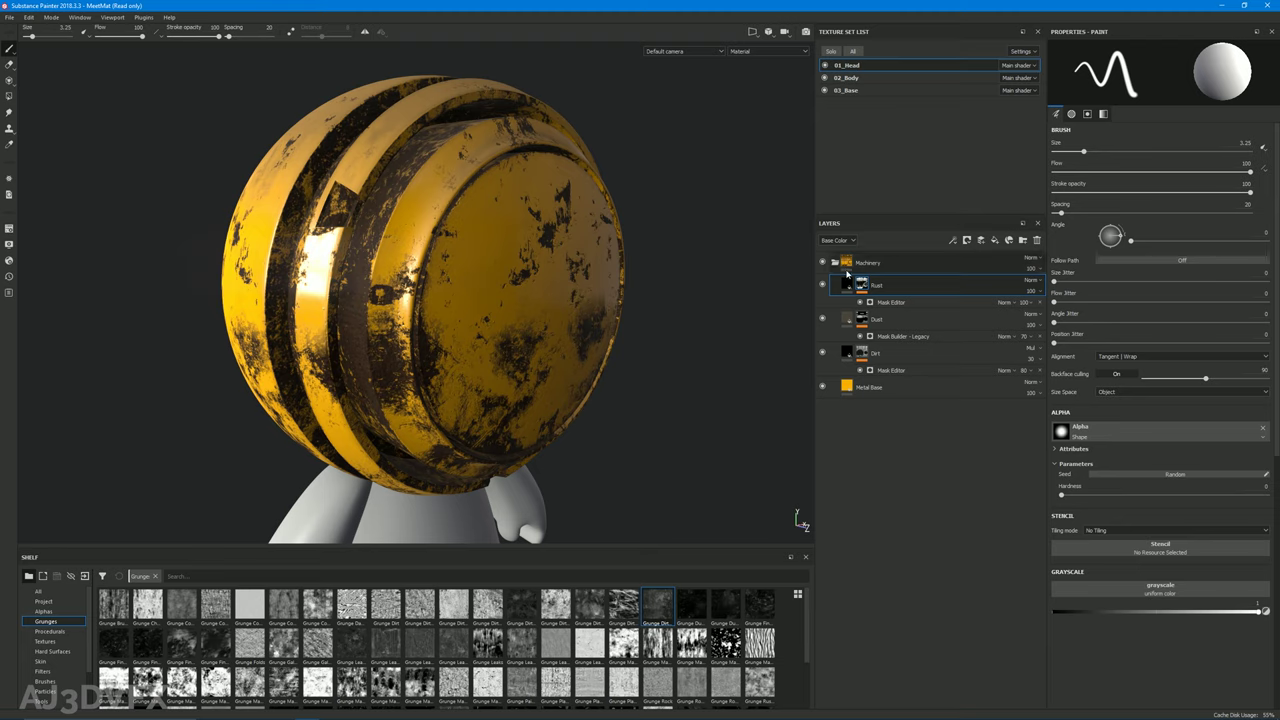
{"action": "mouse_move", "coordinate": [526, 336]}
{"action": "left_mouse_down", "text": "alt"}
{"action": "mouse_move", "coordinate": [447, 305]}
{"action": "mouse_move", "coordinate": [456, 315]}
{"action": "mouse_move", "coordinate": [417, 337]}
{"action": "mouse_move", "coordinate": [424, 413]}
{"action": "left_mouse_up", "text": "alt"}
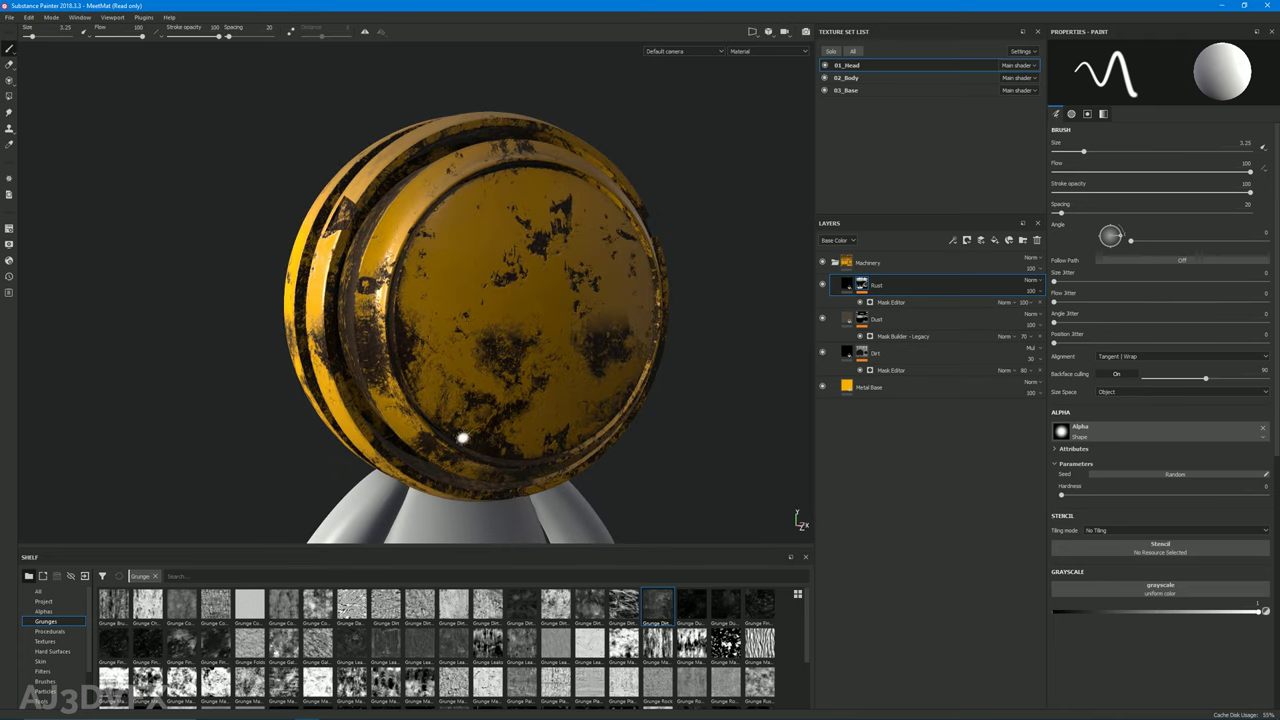
{"action": "left_click_drag", "start_coordinate": [568, 334], "coordinate": [690, 300], "text": "alt"}
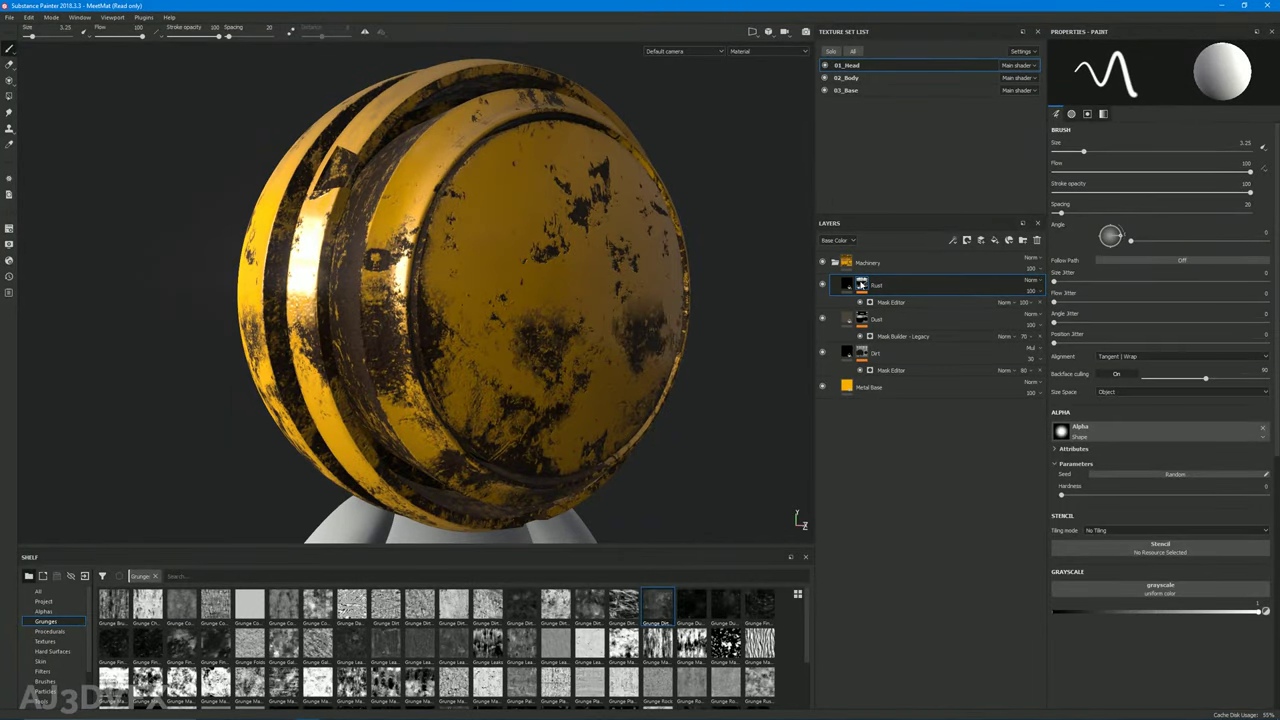
Preview the Rust layer's black-and-white mask on the sphere, then return to the material view
{"action": "left_click", "coordinate": [861, 285], "text": "alt"}
{"action": "left_click_drag", "start_coordinate": [474, 311], "coordinate": [675, 265], "text": "alt"}
{"action": "left_click", "coordinate": [848, 262]}
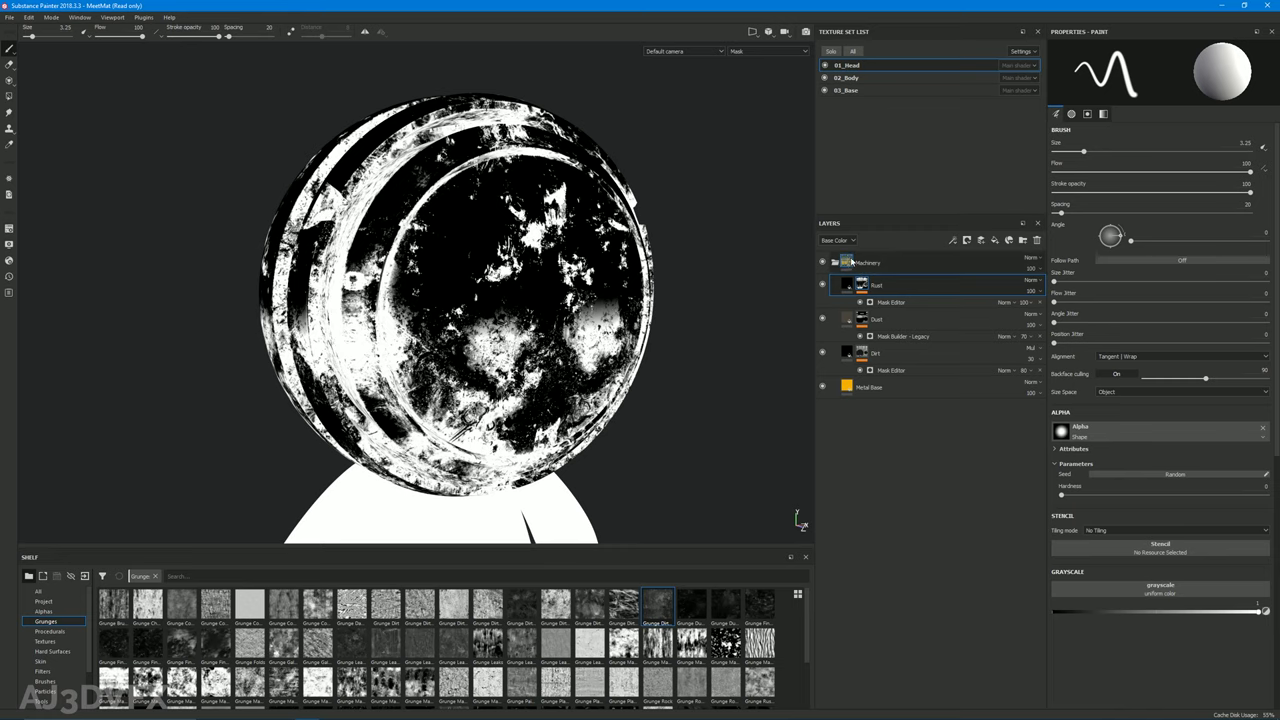
{"action": "left_click_drag", "start_coordinate": [417, 345], "coordinate": [524, 332], "text": "alt"}
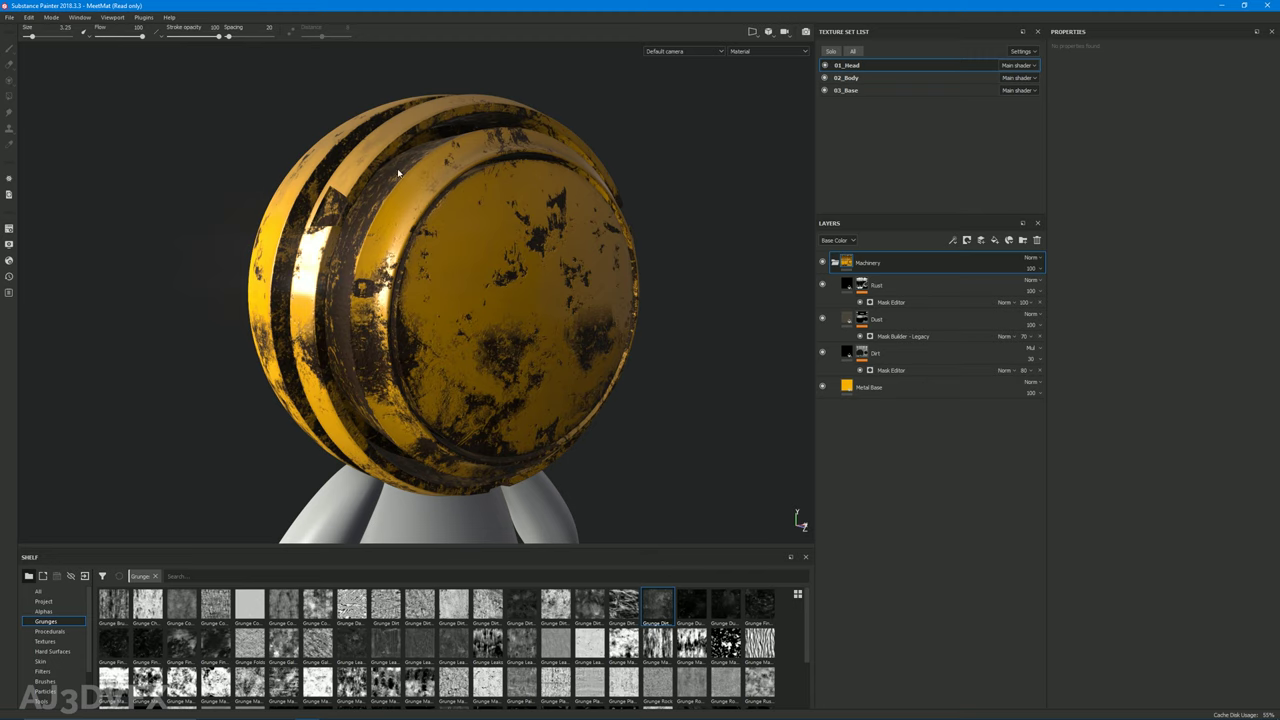
{"action": "left_click", "coordinate": [862, 285]}
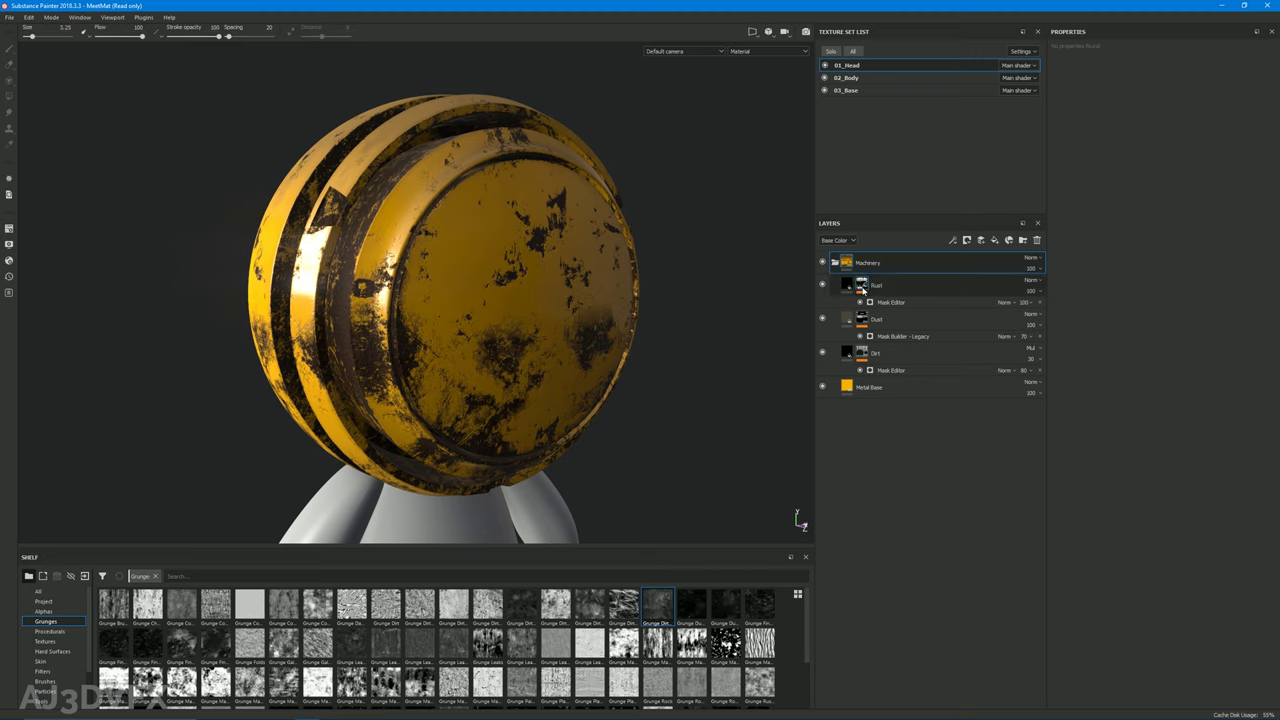
{"action": "left_click", "coordinate": [8, 229]}
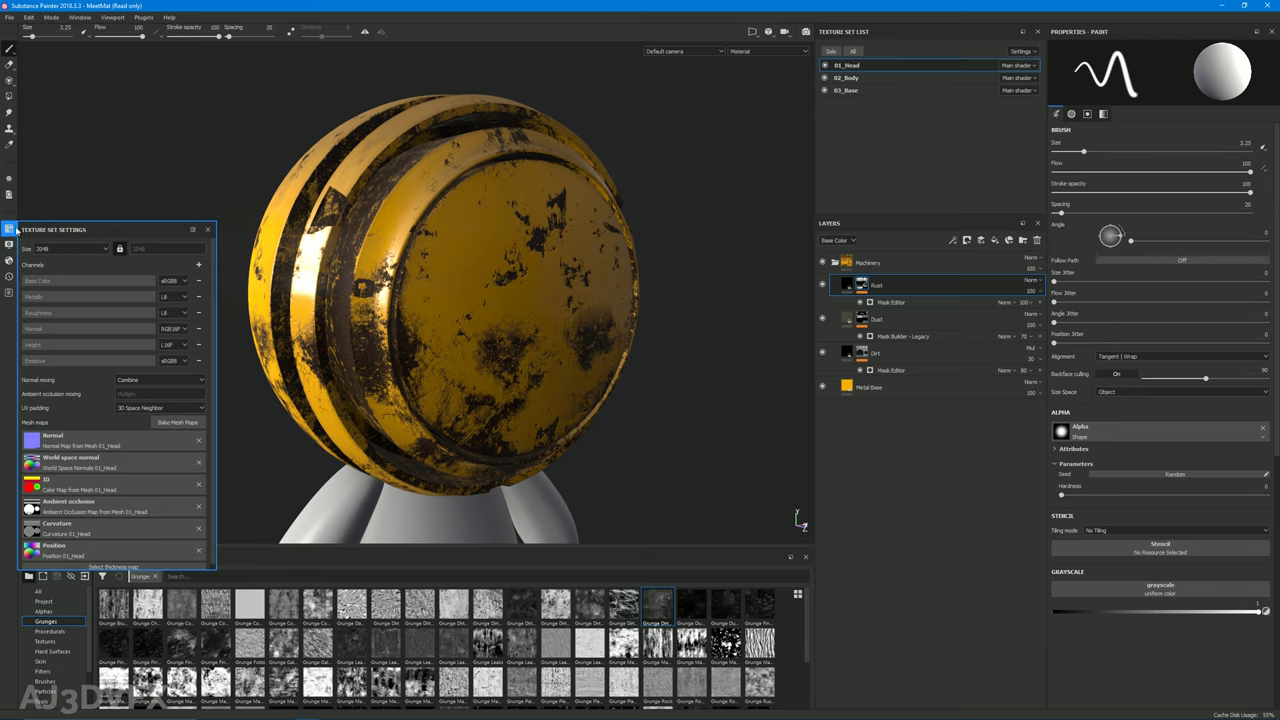
{"action": "left_click", "coordinate": [10, 229]}
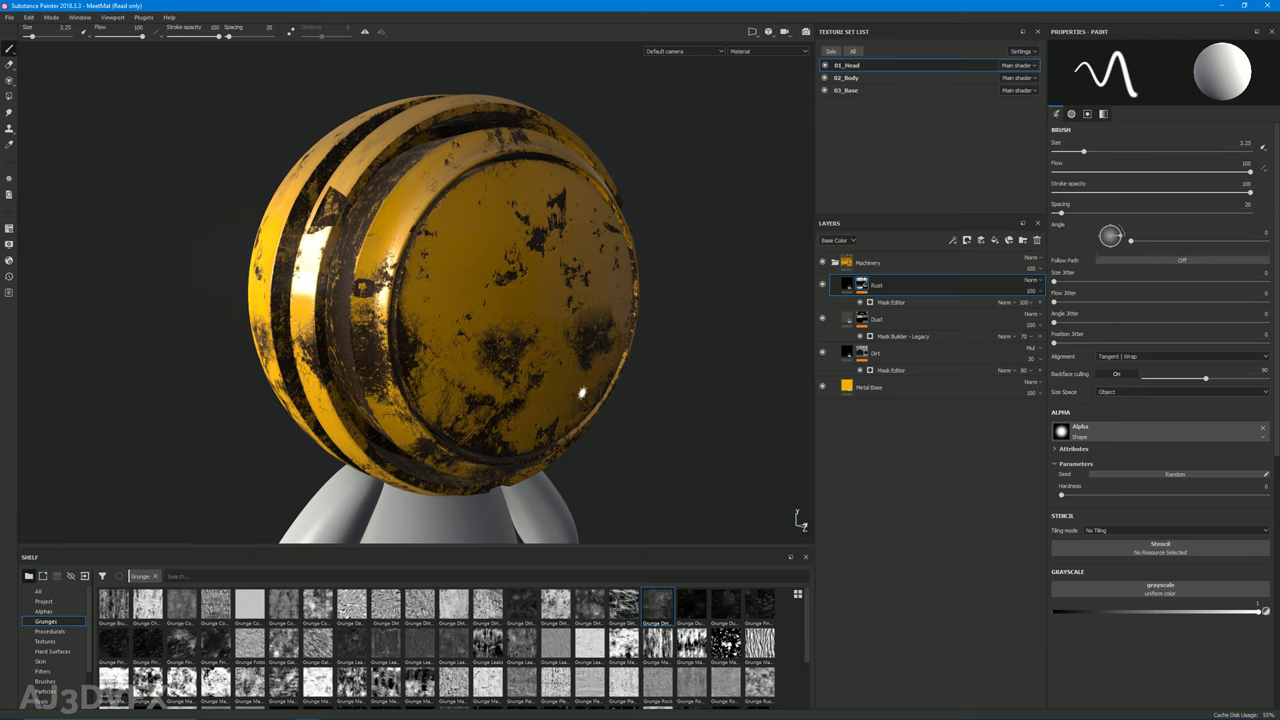
Show the Rust mask again and add a fill effect to it
{"action": "left_click", "coordinate": [862, 285], "text": "alt"}
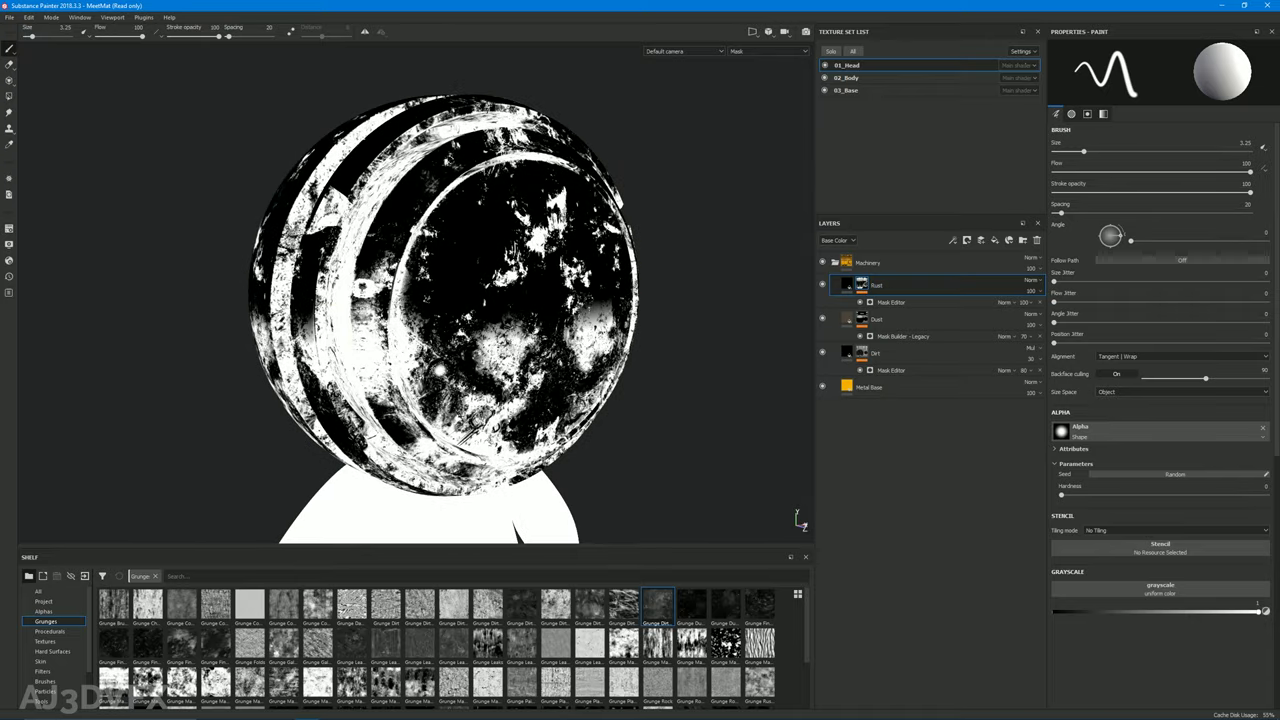
{"action": "left_click_drag", "start_coordinate": [450, 300], "coordinate": [490, 300], "text": "alt"}
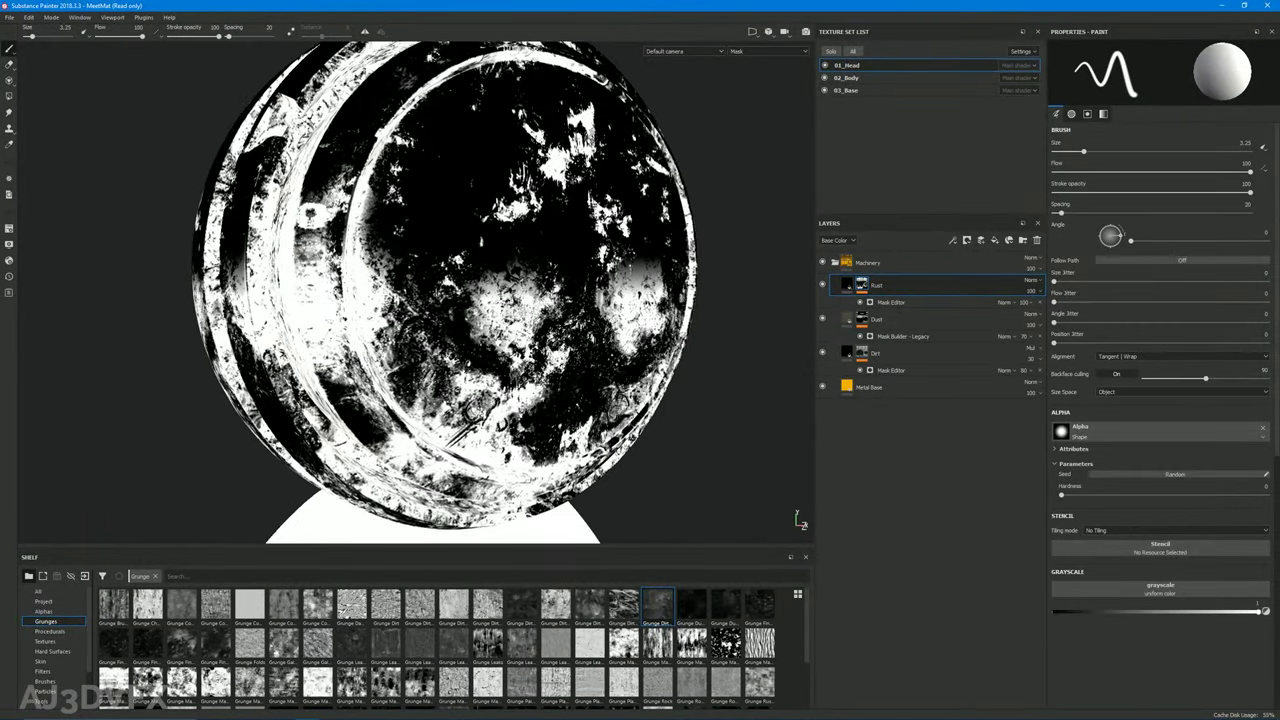
{"action": "scroll", "coordinate": [552, 366], "scroll_direction": "down", "scroll_amount": 3}
{"action": "right_click", "coordinate": [862, 284]}
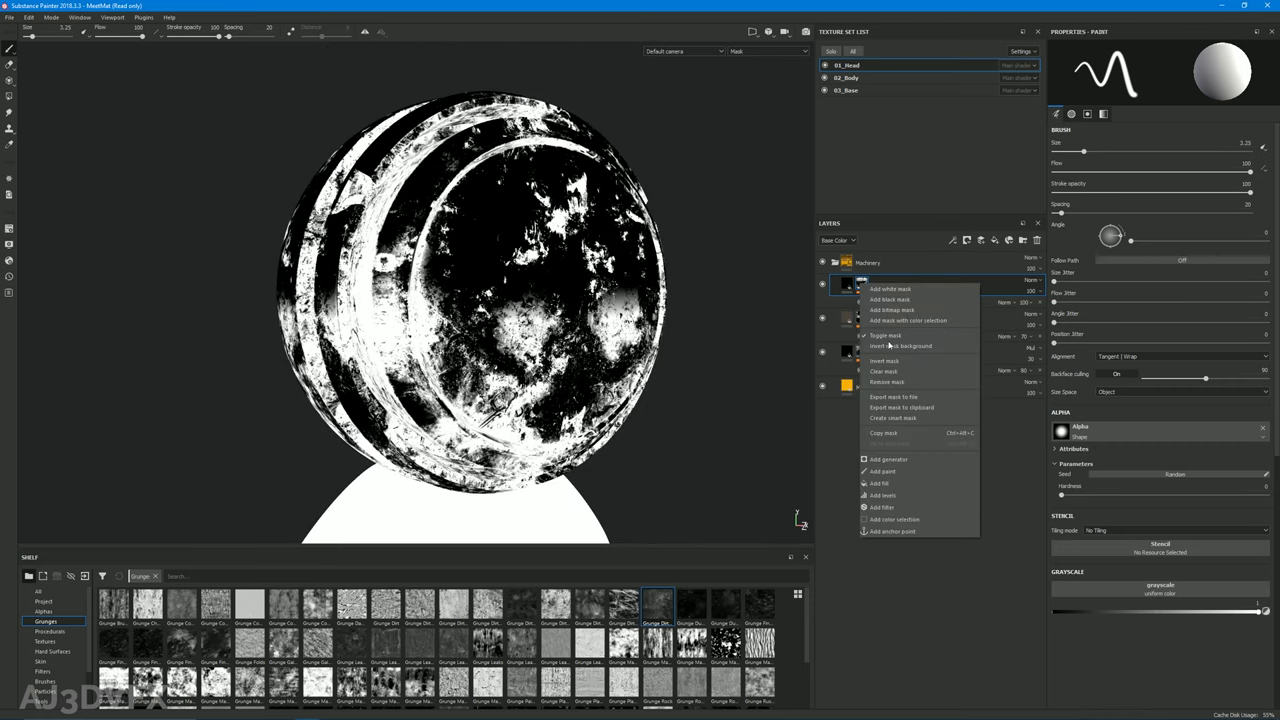
{"action": "left_click", "coordinate": [880, 483]}
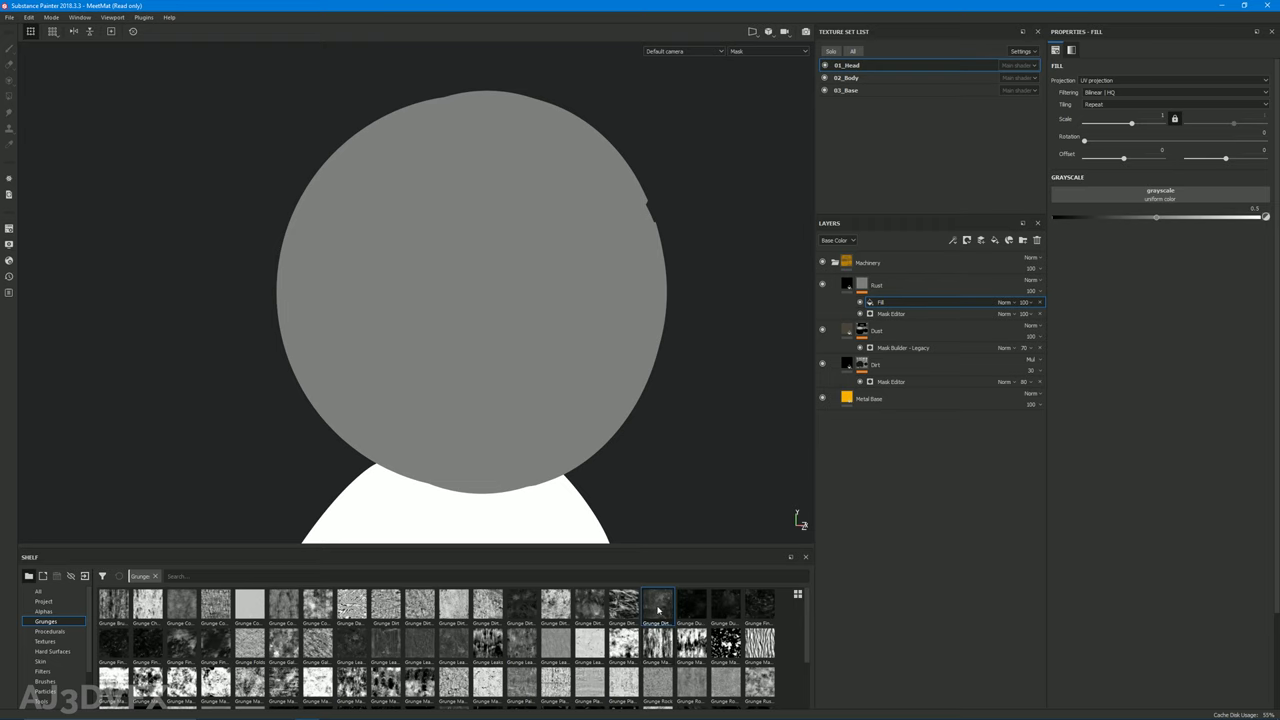
Load Grunge Dirt Thin into the Rust mask's fill and set it to Multiply
{"action": "left_click_drag", "start_coordinate": [1135, 179], "coordinate": [1140, 190]}
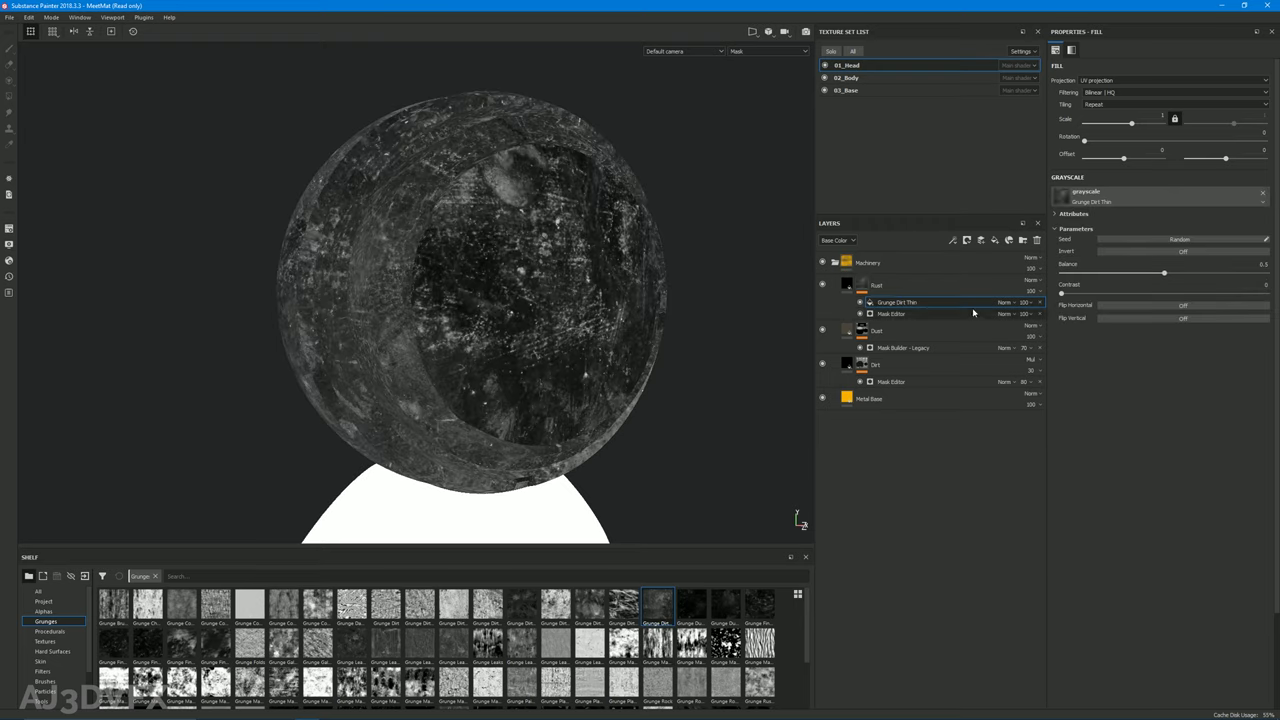
{"action": "left_click", "coordinate": [1006, 302]}
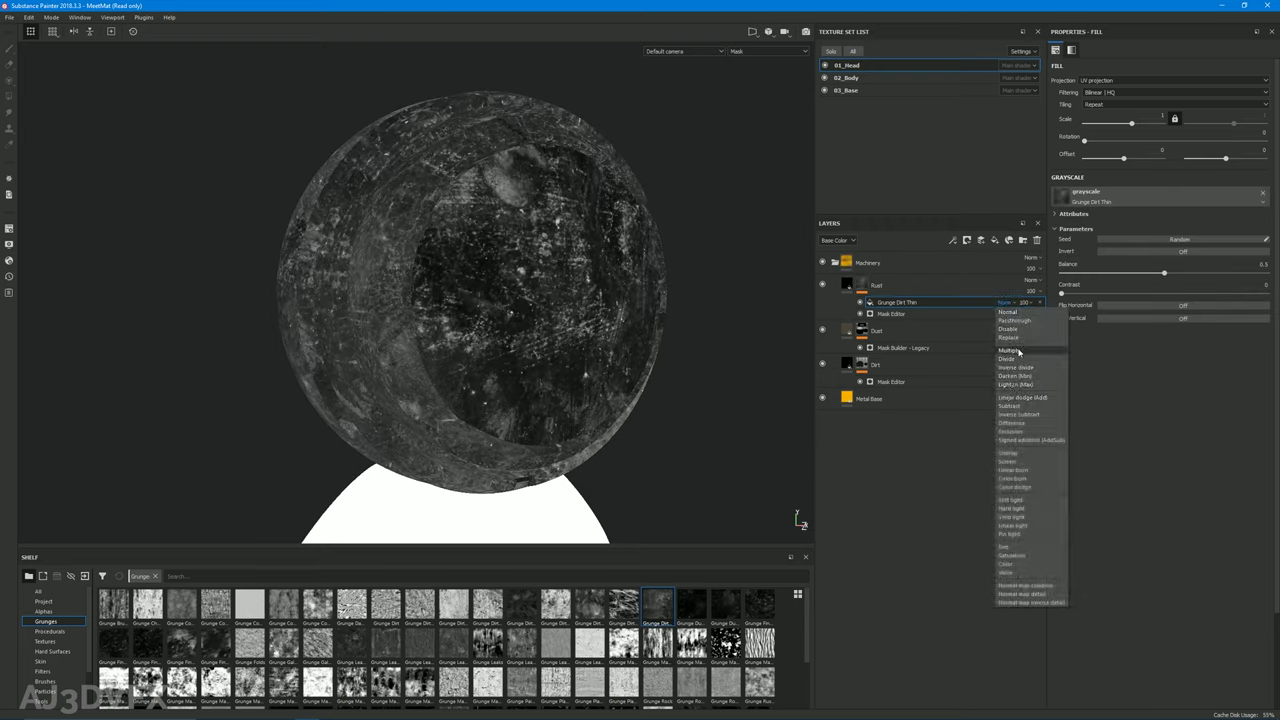
{"action": "left_click", "coordinate": [1008, 350]}
{"action": "left_click_drag", "start_coordinate": [563, 303], "coordinate": [550, 331], "text": "alt"}
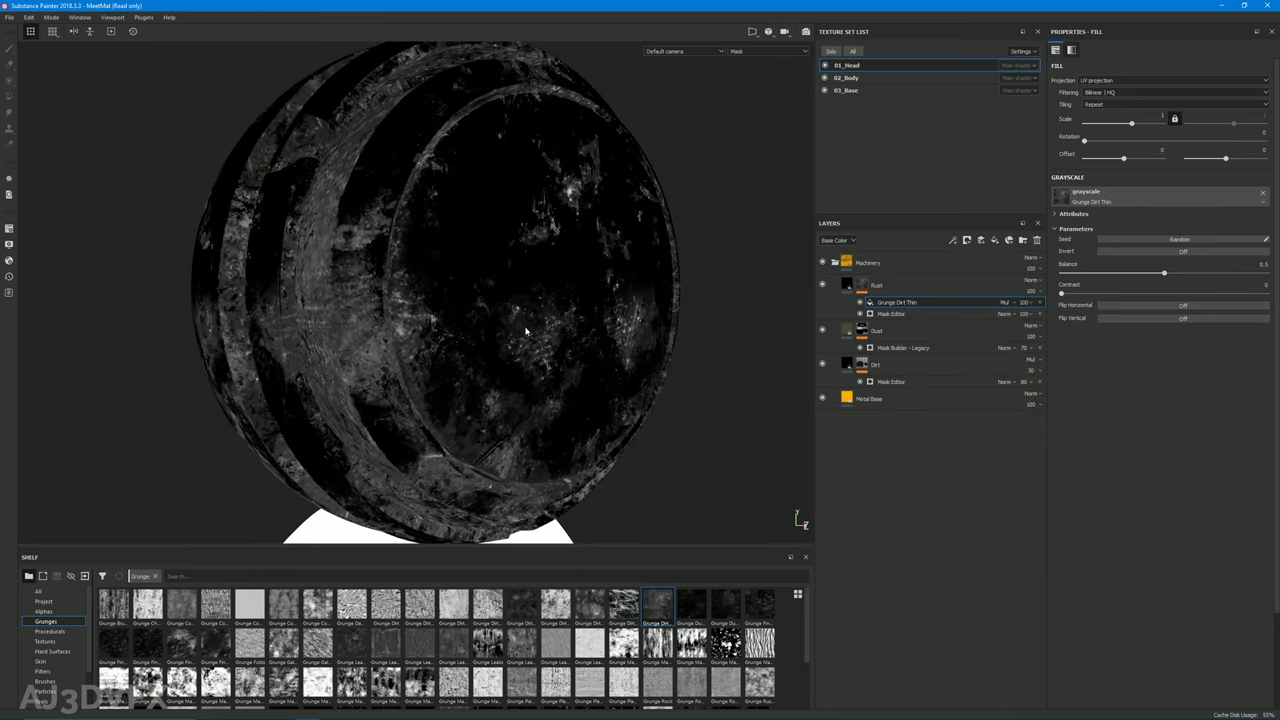
Compare the material with the isolated Rust mask to check the reduced rust
{"action": "left_click", "coordinate": [861, 286]}
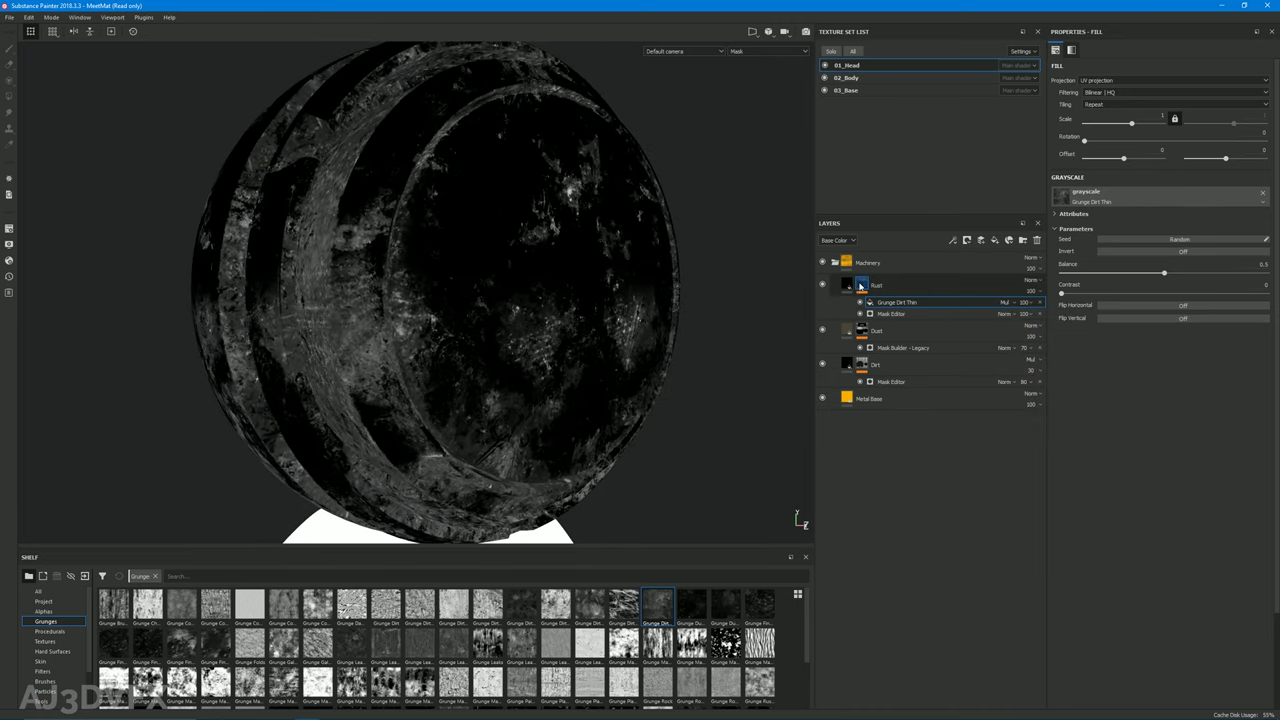
{"action": "left_click", "coordinate": [848, 286]}
{"action": "left_click_drag", "start_coordinate": [427, 293], "coordinate": [464, 306], "text": "alt"}
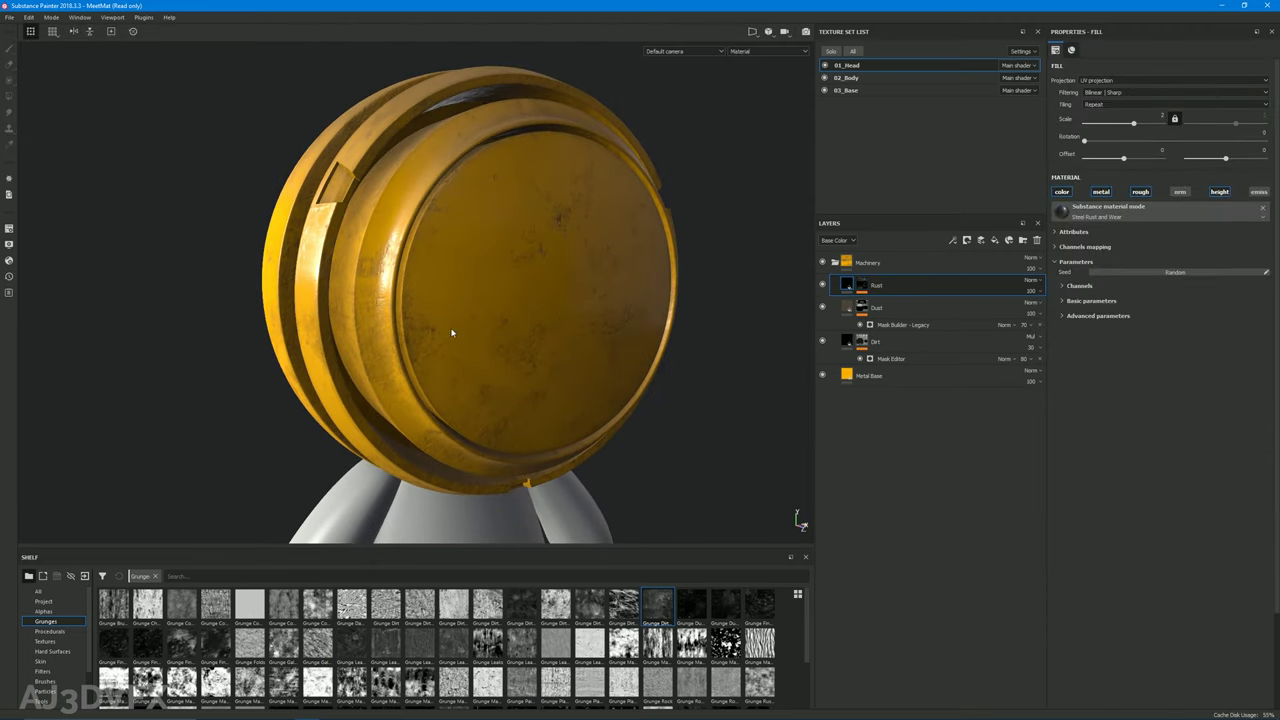
{"action": "left_click_drag", "start_coordinate": [443, 338], "coordinate": [400, 350], "text": "alt"}
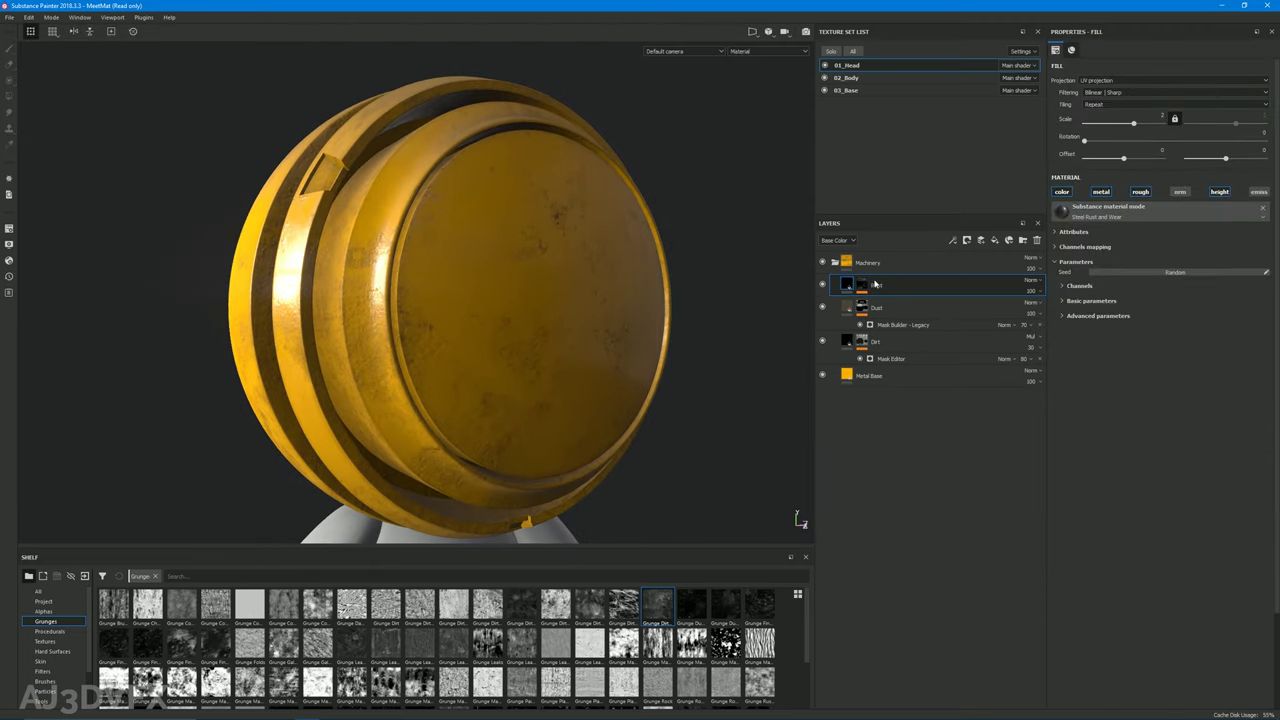
{"action": "left_click", "coordinate": [858, 286]}
{"action": "left_click", "coordinate": [858, 286], "text": "alt"}
{"action": "left_click_drag", "start_coordinate": [486, 303], "coordinate": [600, 345], "text": "alt"}
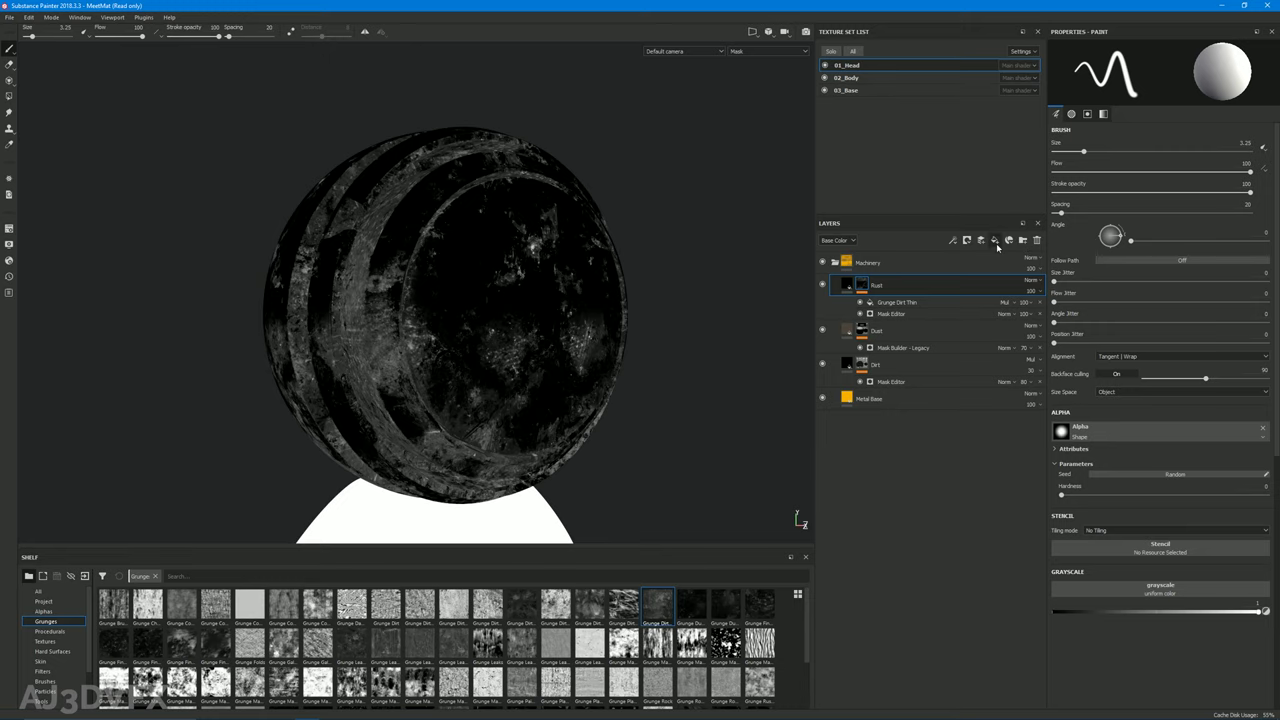
Add a top fill layer with height, normal, roughness, metallic and base colour disabled
{"action": "left_click", "coordinate": [995, 241]}
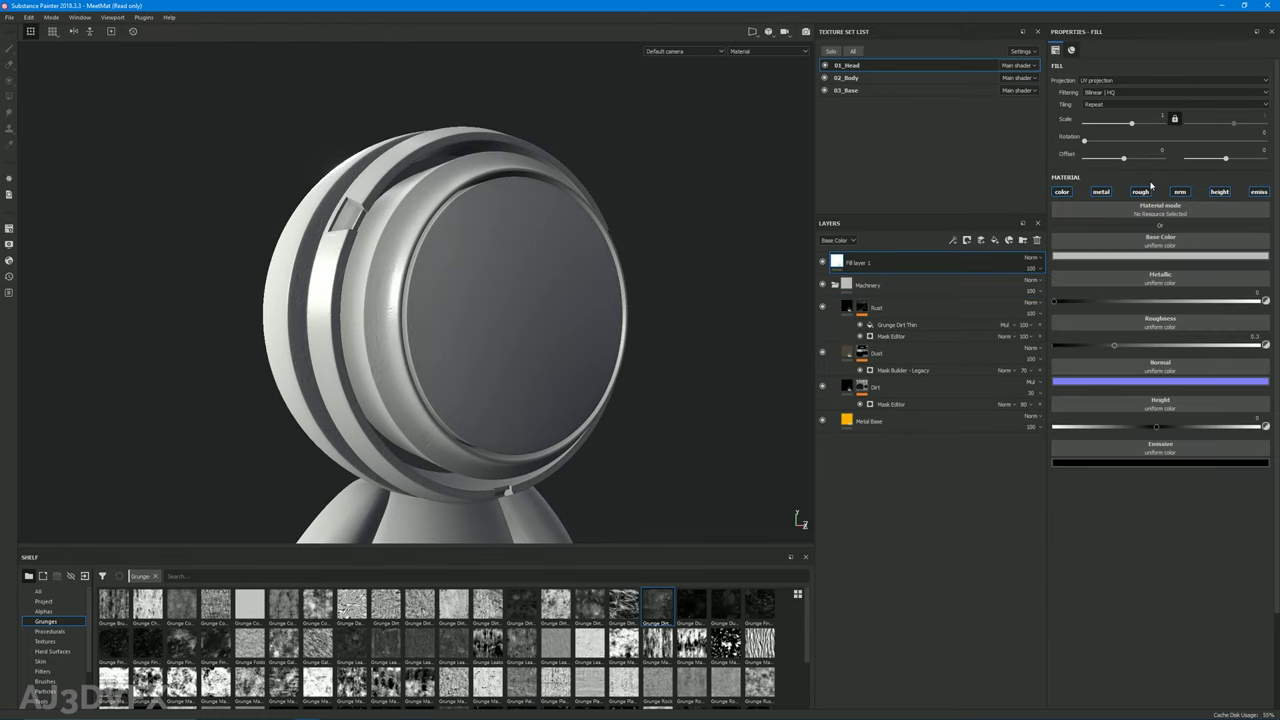
{"action": "left_click", "coordinate": [1220, 192]}
{"action": "left_click", "coordinate": [1180, 192]}
{"action": "left_click", "coordinate": [1140, 192]}
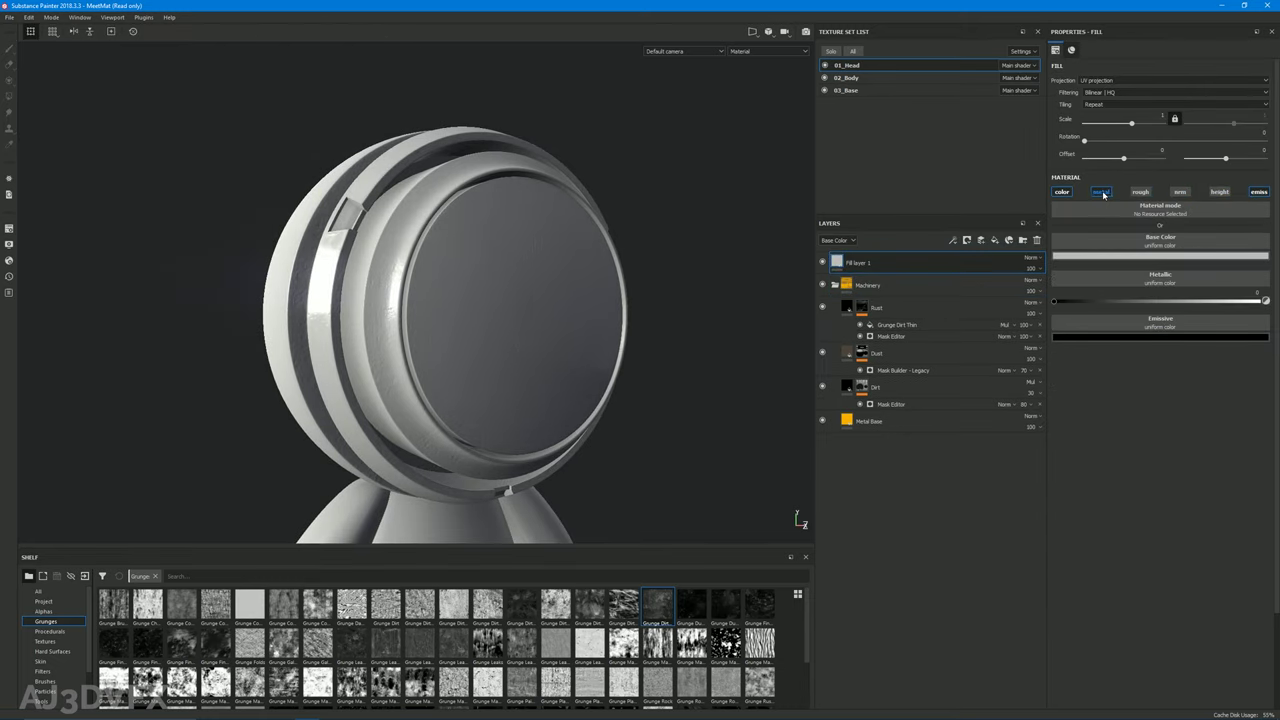
{"action": "left_click", "coordinate": [1100, 192]}
{"action": "left_click", "coordinate": [1062, 192]}
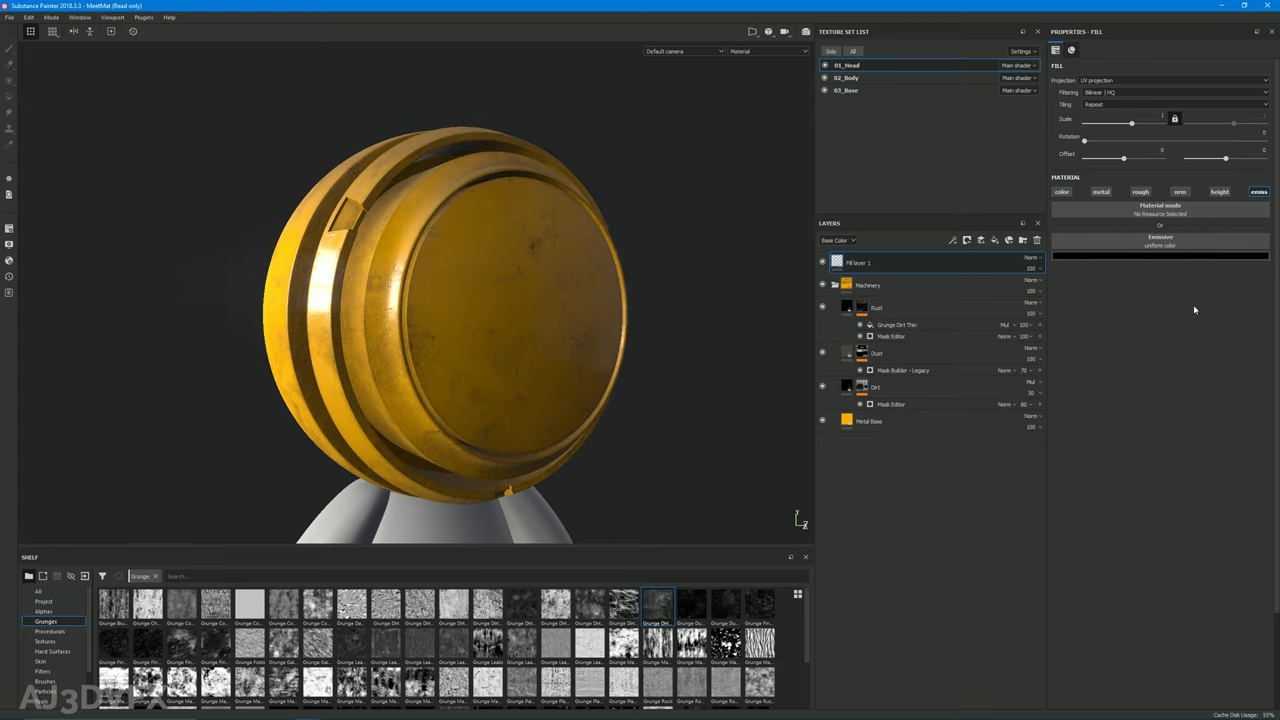
Add a 'Rust mask' anchor point to the Rust mask and feed it into Fill layer 1's emissive
{"action": "left_click", "coordinate": [1137, 255]}
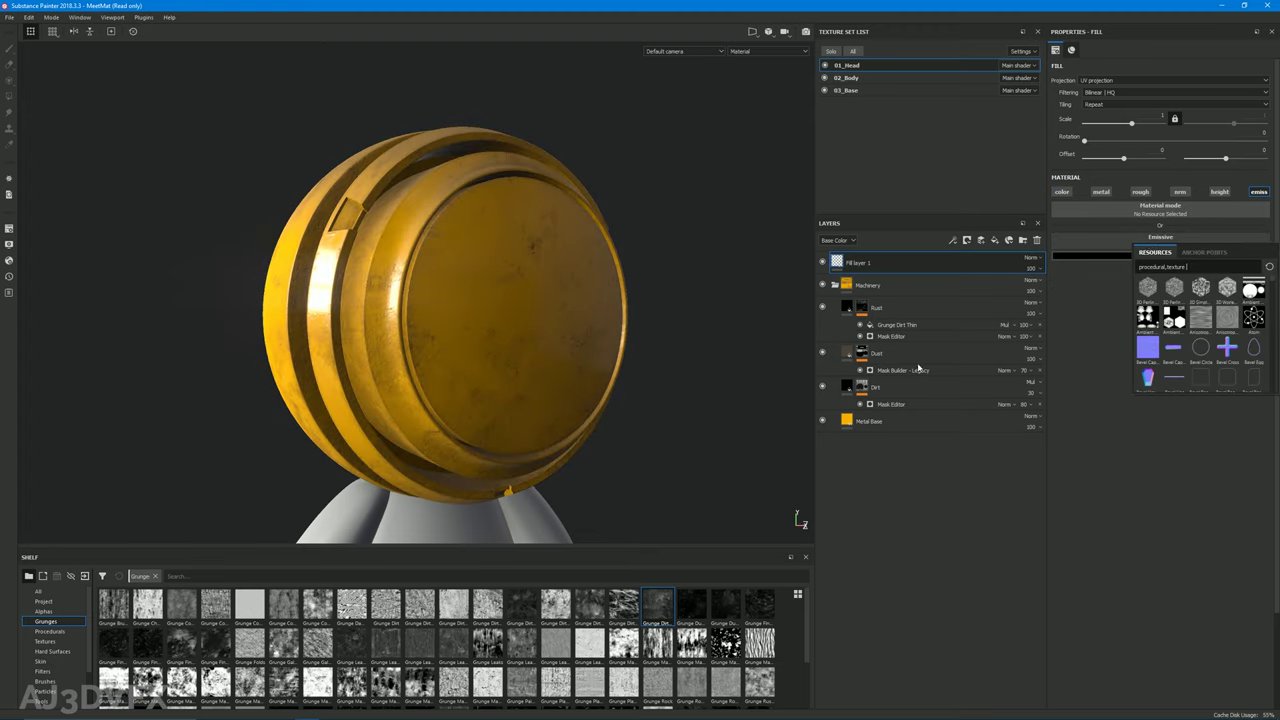
{"action": "right_click", "coordinate": [862, 307]}
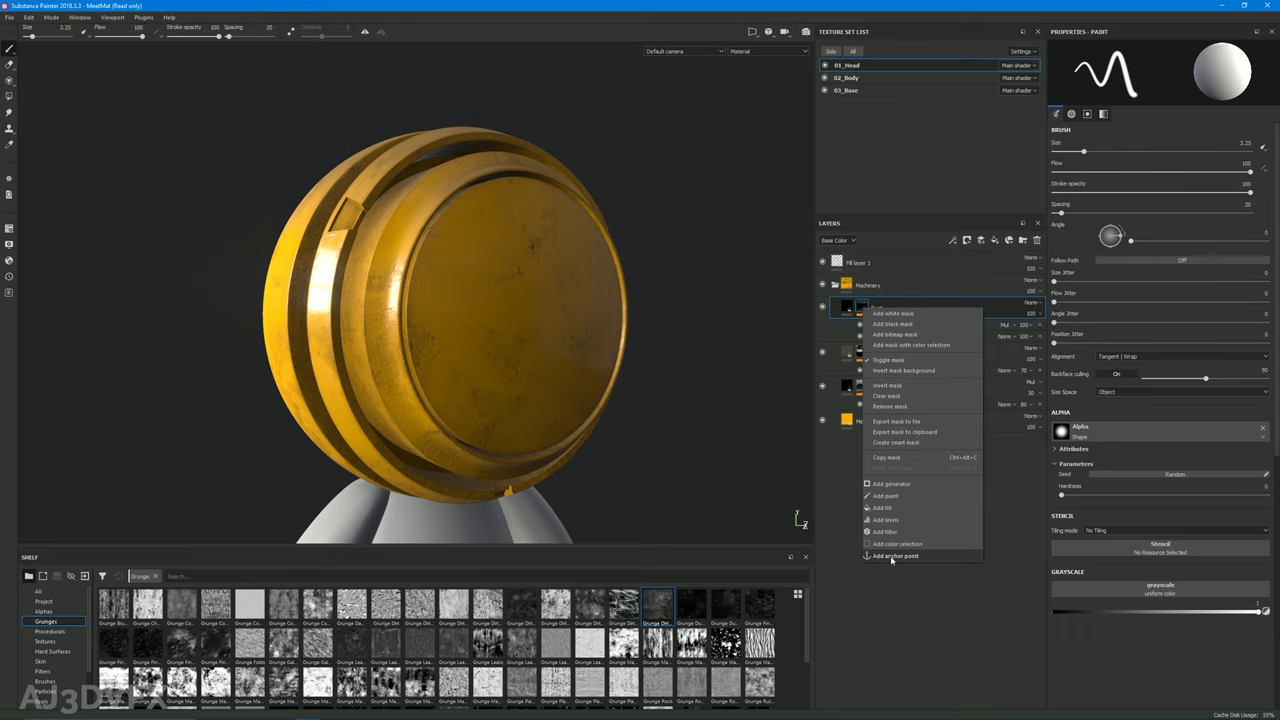
{"action": "left_click", "coordinate": [893, 556]}
{"action": "left_click", "coordinate": [901, 264]}
{"action": "left_click", "coordinate": [1146, 240]}
{"action": "left_click", "coordinate": [1207, 247]}
{"action": "left_click", "coordinate": [1164, 264]}
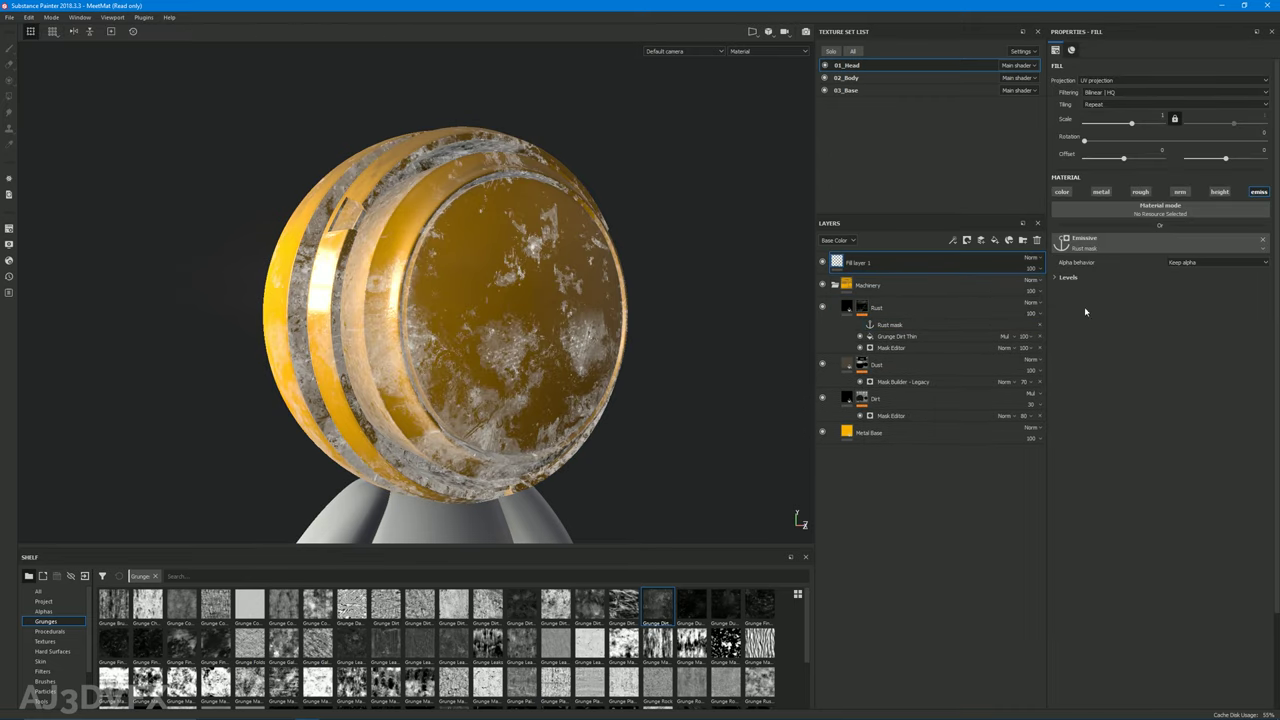
Add a black mask to Fill layer 1 and review its fill settings
{"action": "left_click_drag", "start_coordinate": [700, 478], "coordinate": [567, 349], "text": "alt"}
{"action": "right_click_drag", "start_coordinate": [567, 349], "coordinate": [520, 362], "text": "shift"}
{"action": "left_click_drag", "start_coordinate": [525, 364], "coordinate": [657, 382], "text": "alt"}
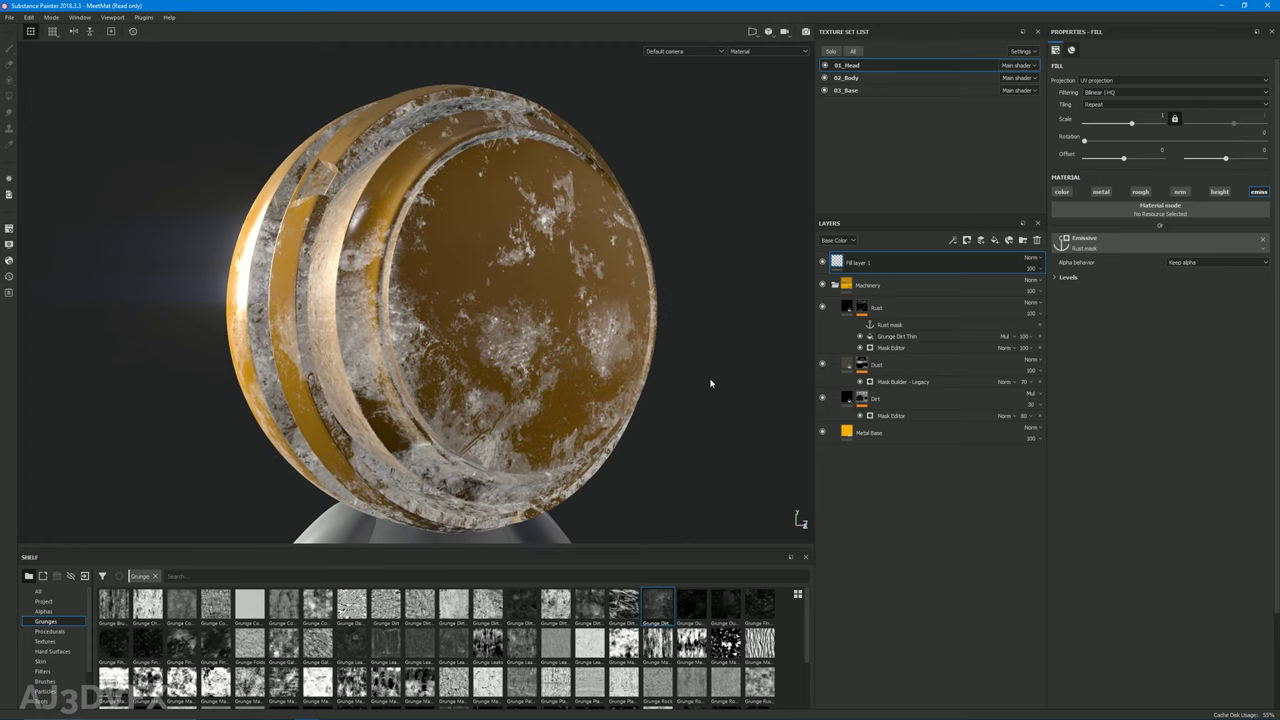
{"action": "double_click", "coordinate": [905, 267]}
{"action": "right_click", "coordinate": [859, 267]}
{"action": "left_click", "coordinate": [882, 276]}
{"action": "right_click", "coordinate": [852, 261]}
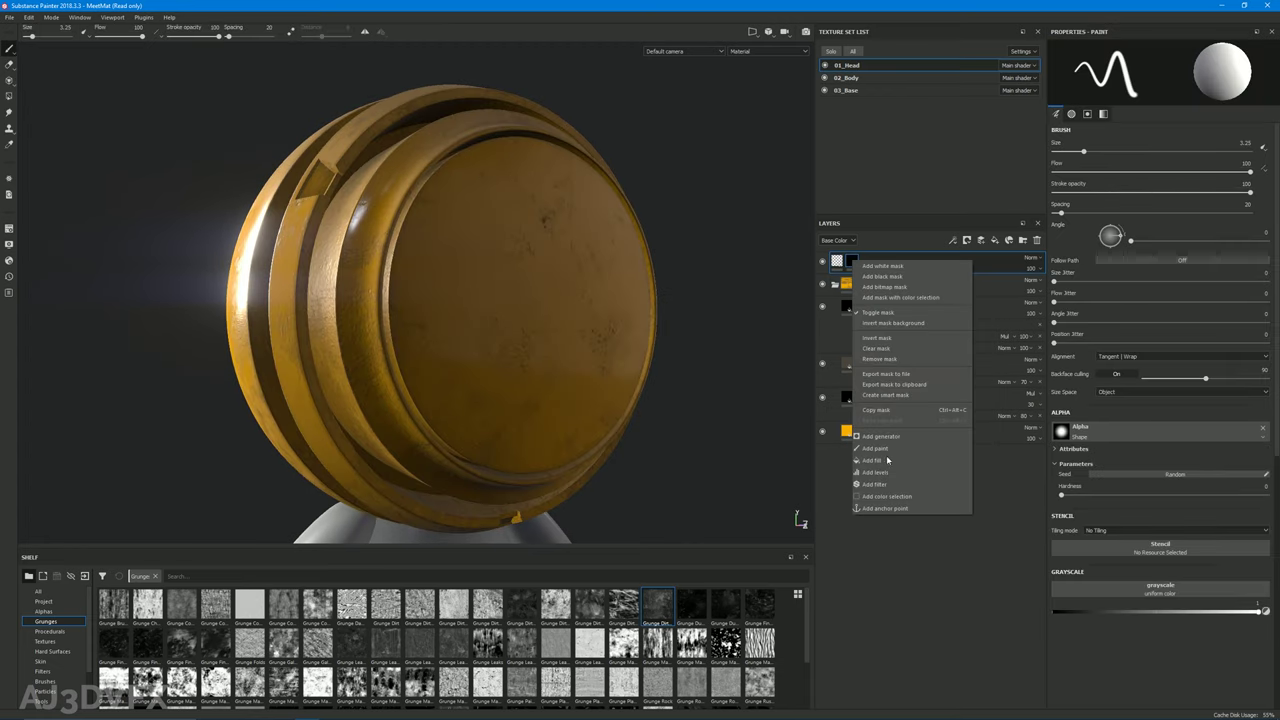
{"action": "left_click", "coordinate": [825, 261]}
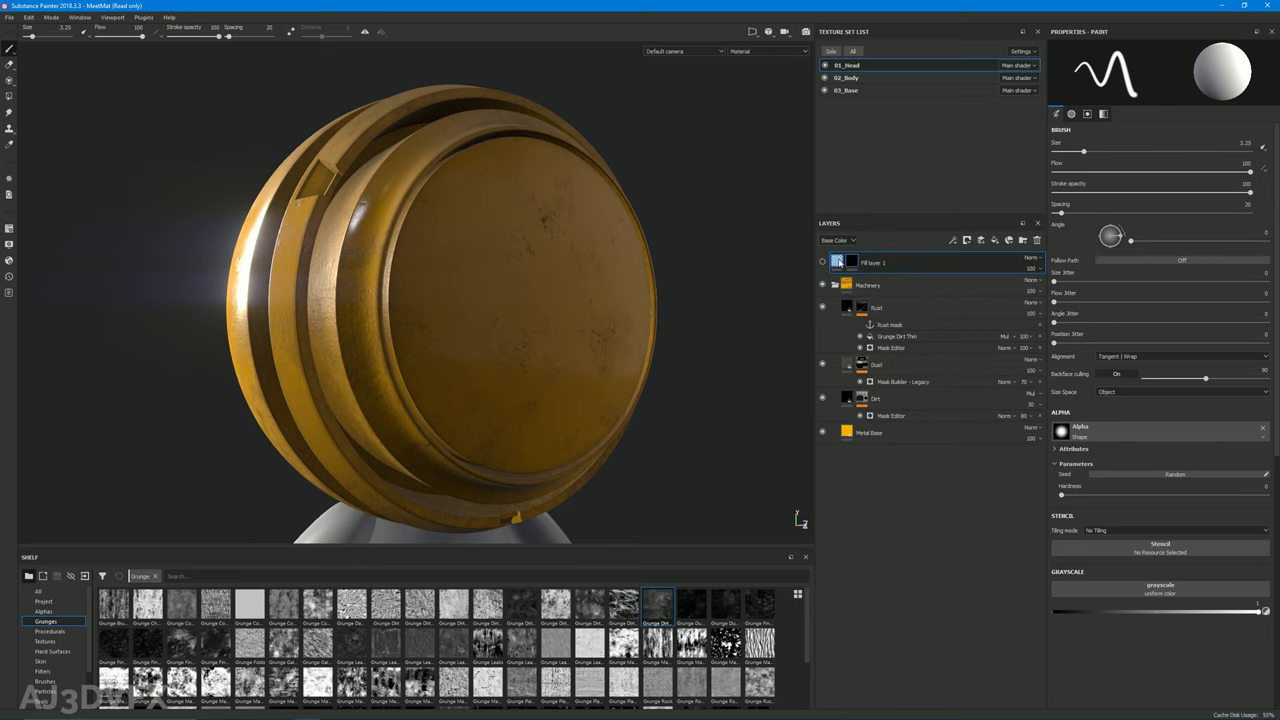
{"action": "left_click", "coordinate": [838, 262]}
{"action": "left_click_drag", "start_coordinate": [810, 318], "coordinate": [793, 318], "text": "alt"}
{"action": "right_click", "coordinate": [857, 262]}
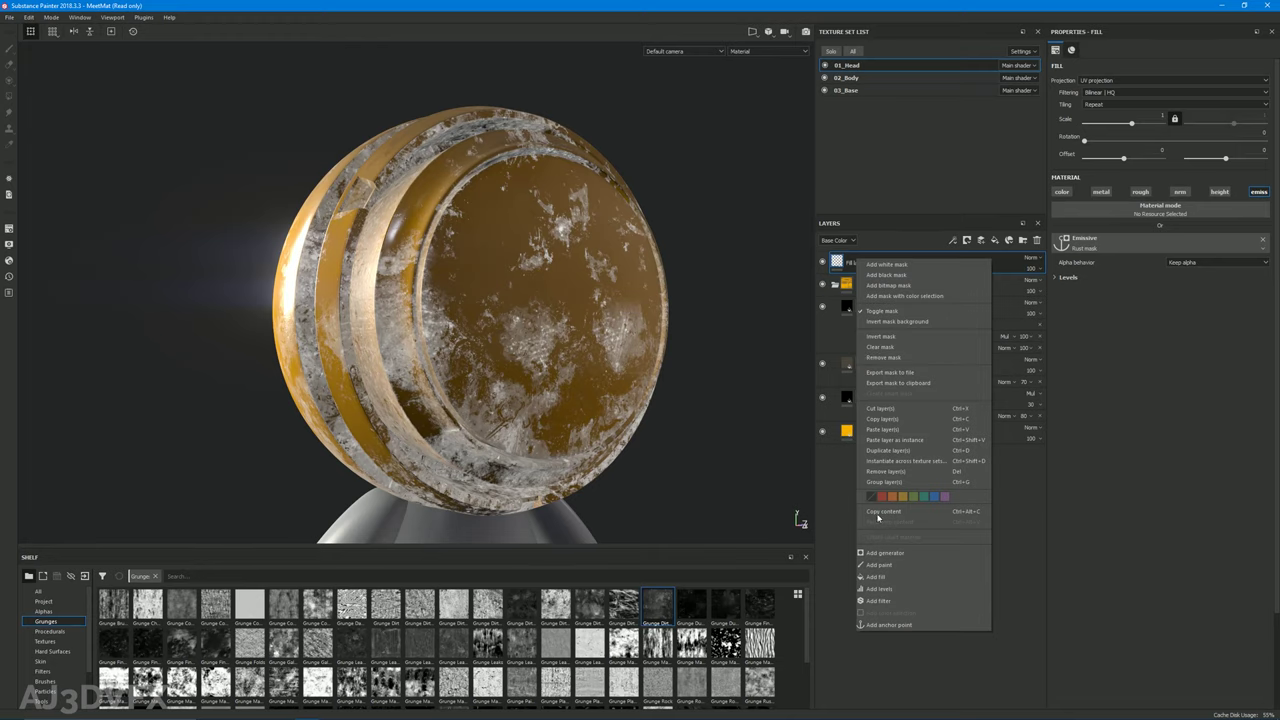
Add a Gradient filter to Fill layer 1
{"action": "left_click", "coordinate": [893, 601]}
{"action": "left_click", "coordinate": [1110, 86]}
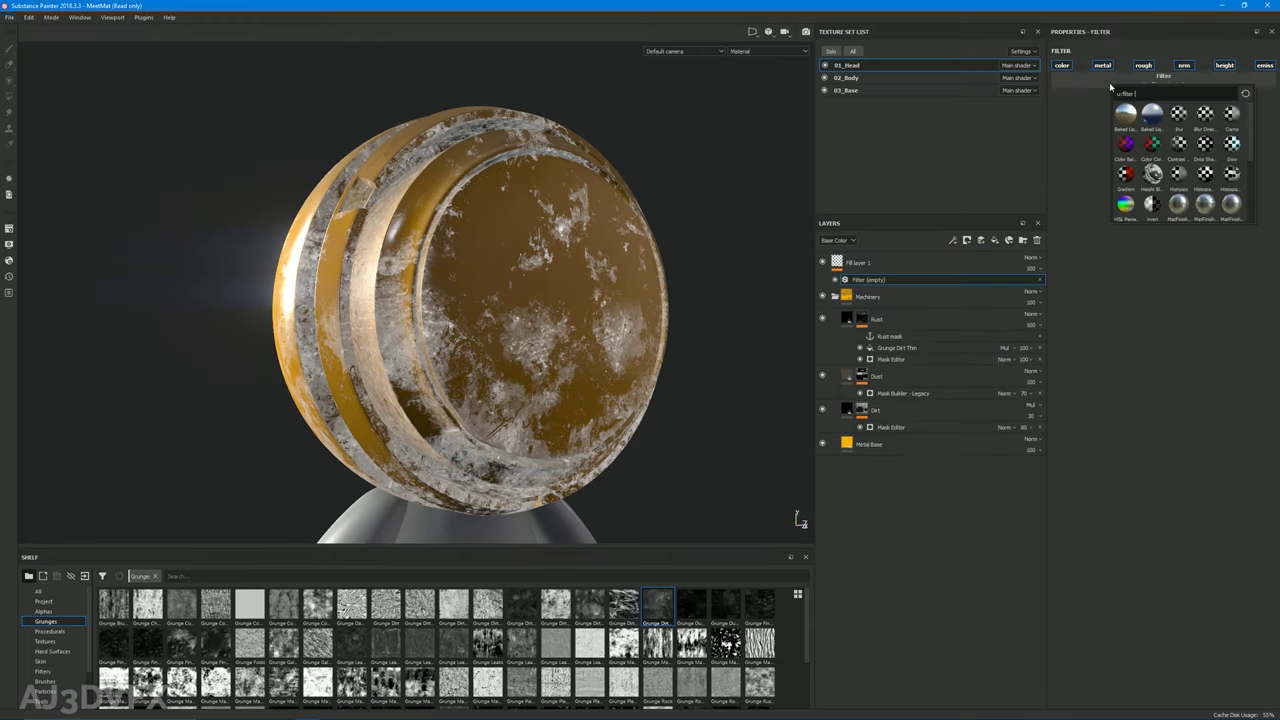
{"action": "left_click", "coordinate": [1126, 174]}
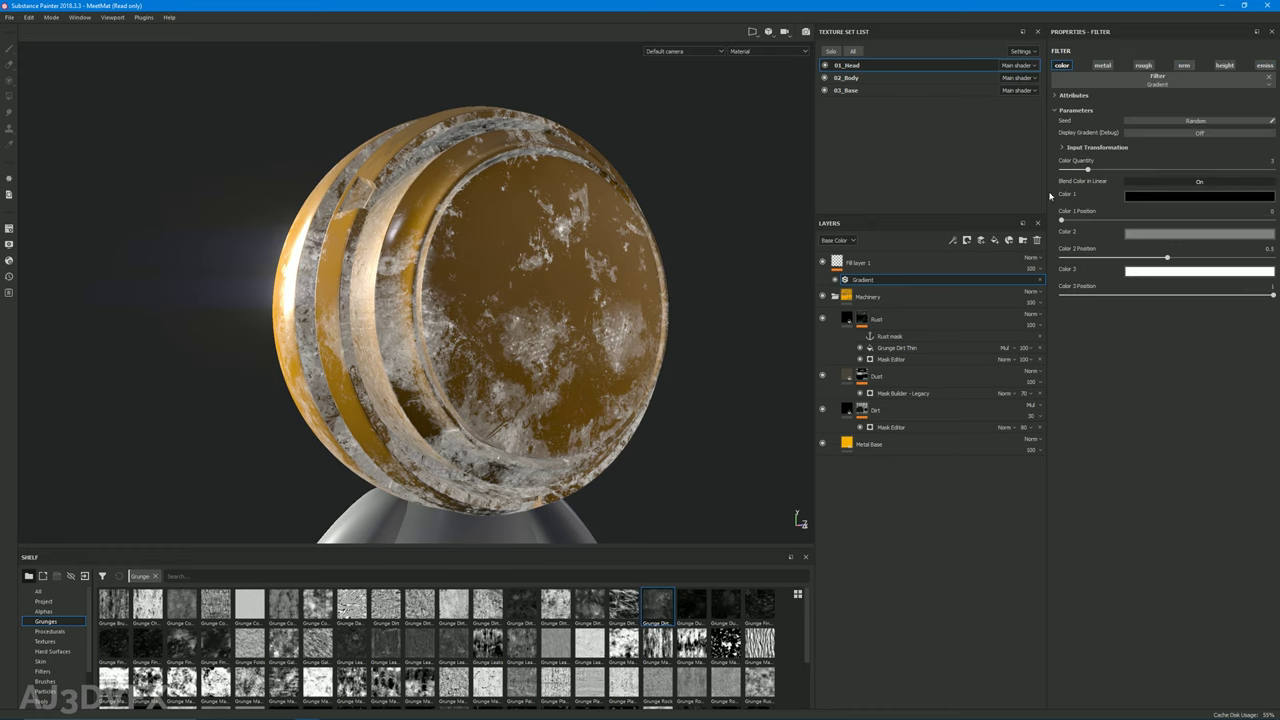
{"action": "left_click_drag", "start_coordinate": [494, 293], "coordinate": [612, 290], "text": "alt"}
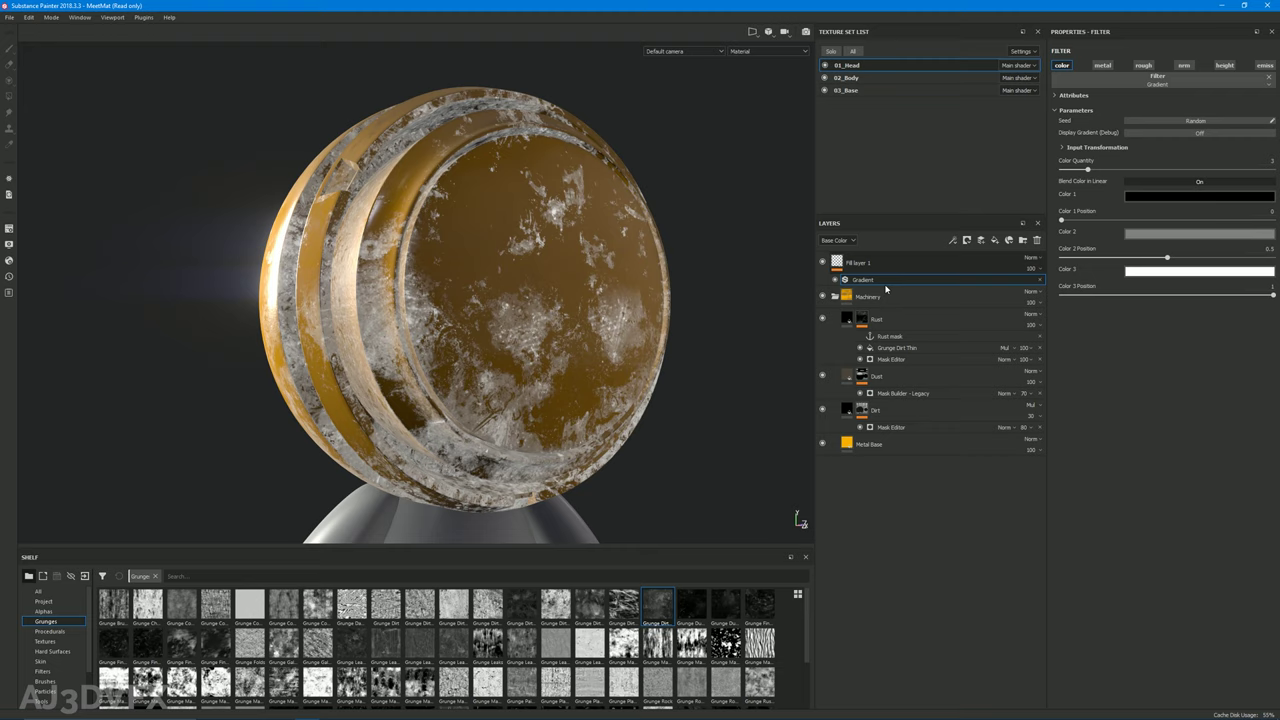
Set the gradient's Color 2 to purple and Color 3 to bright green
{"action": "left_click", "coordinate": [1145, 235]}
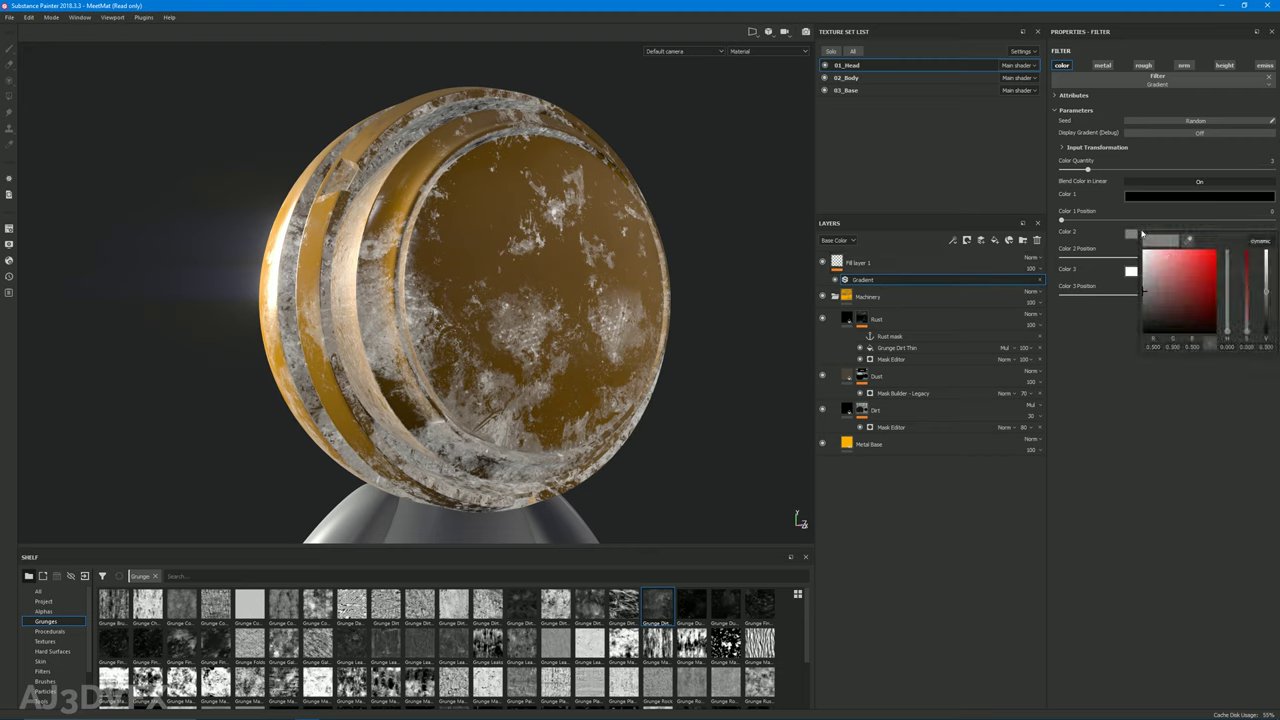
{"action": "left_click_drag", "start_coordinate": [1235, 321], "coordinate": [1227, 270]}
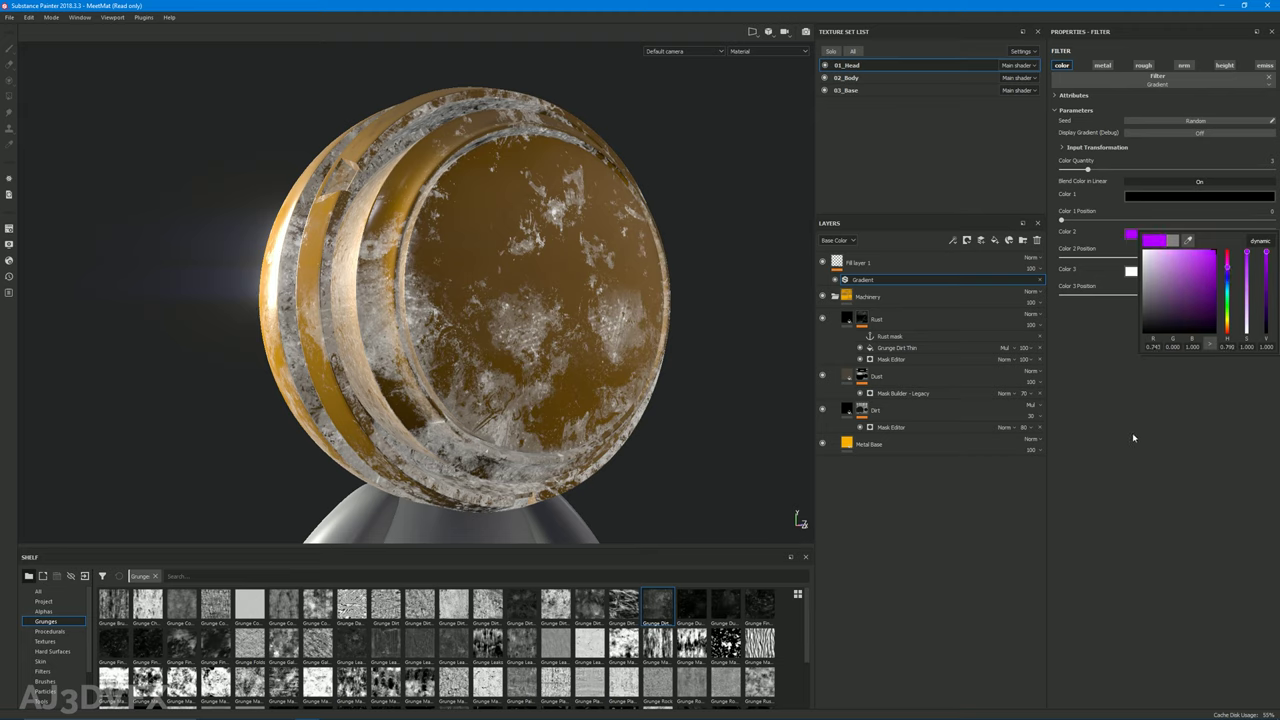
{"action": "left_click", "coordinate": [1133, 437]}
{"action": "left_click", "coordinate": [1160, 271]}
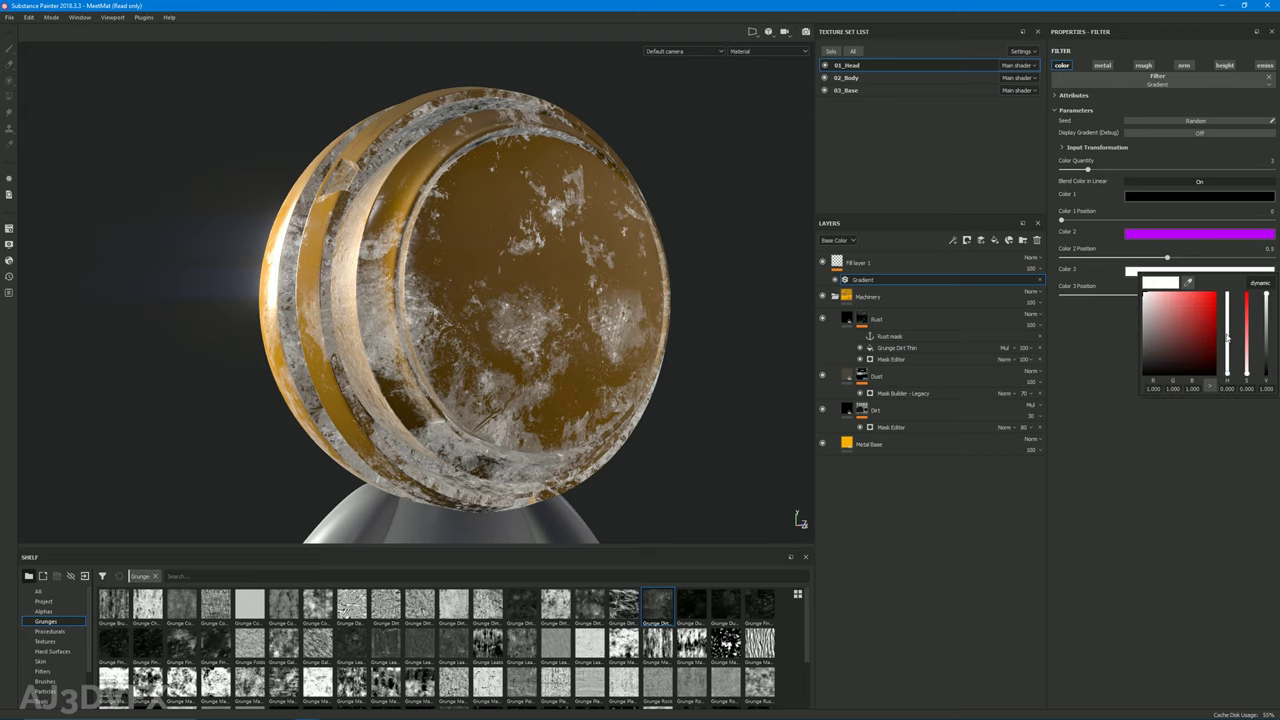
{"action": "left_click_drag", "start_coordinate": [1226, 338], "coordinate": [1221, 290]}
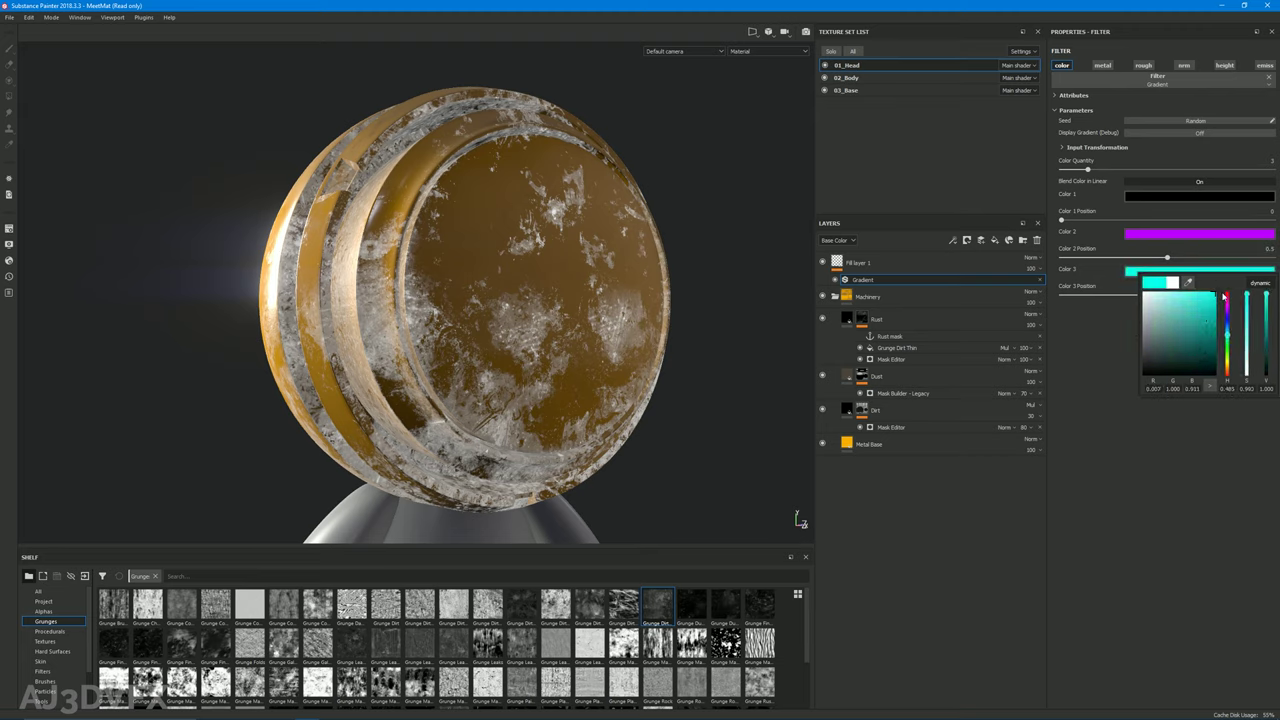
{"action": "left_click", "coordinate": [1202, 469]}
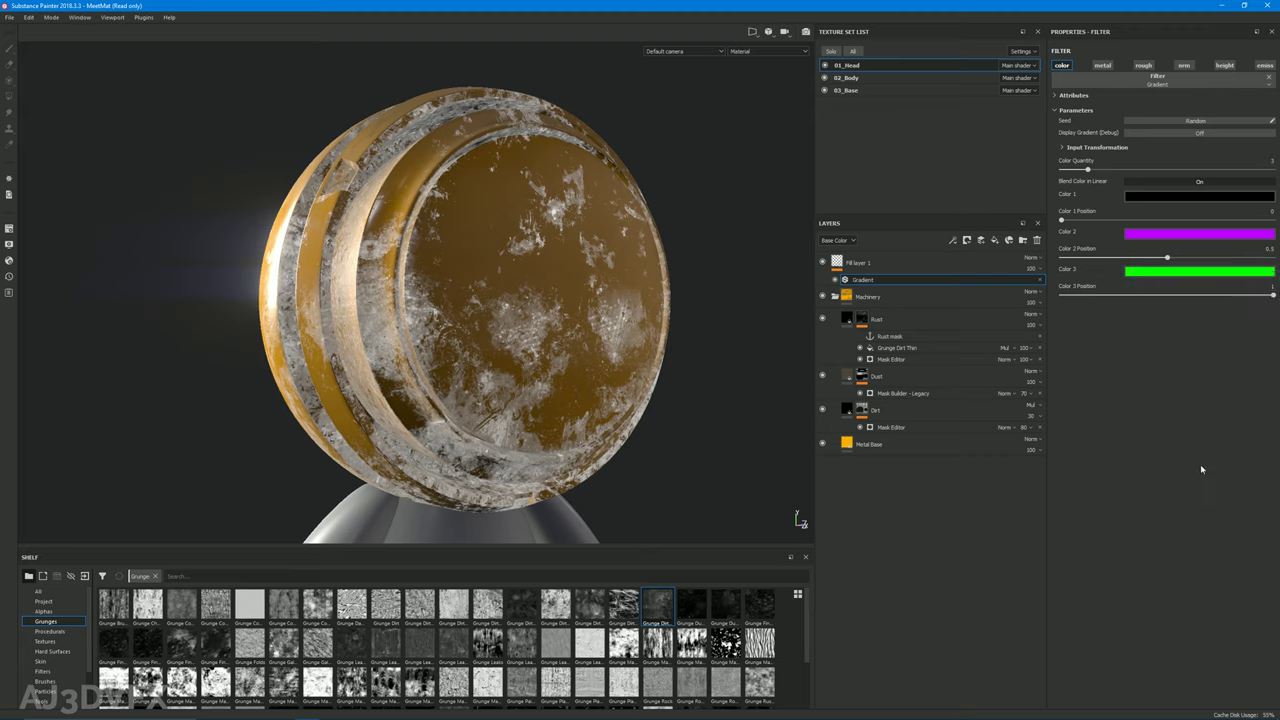
Apply the gradient to the emissive channel and shift where purple sits
{"action": "left_click", "coordinate": [866, 264]}
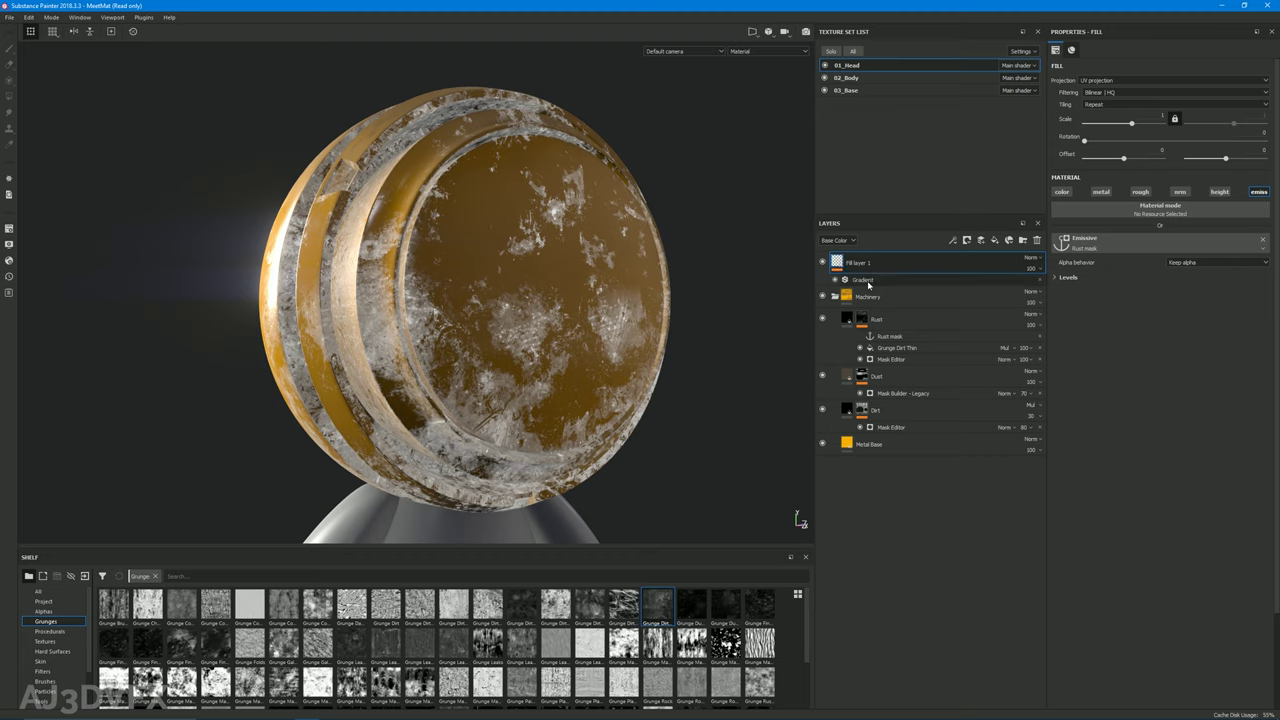
{"action": "left_click", "coordinate": [876, 281]}
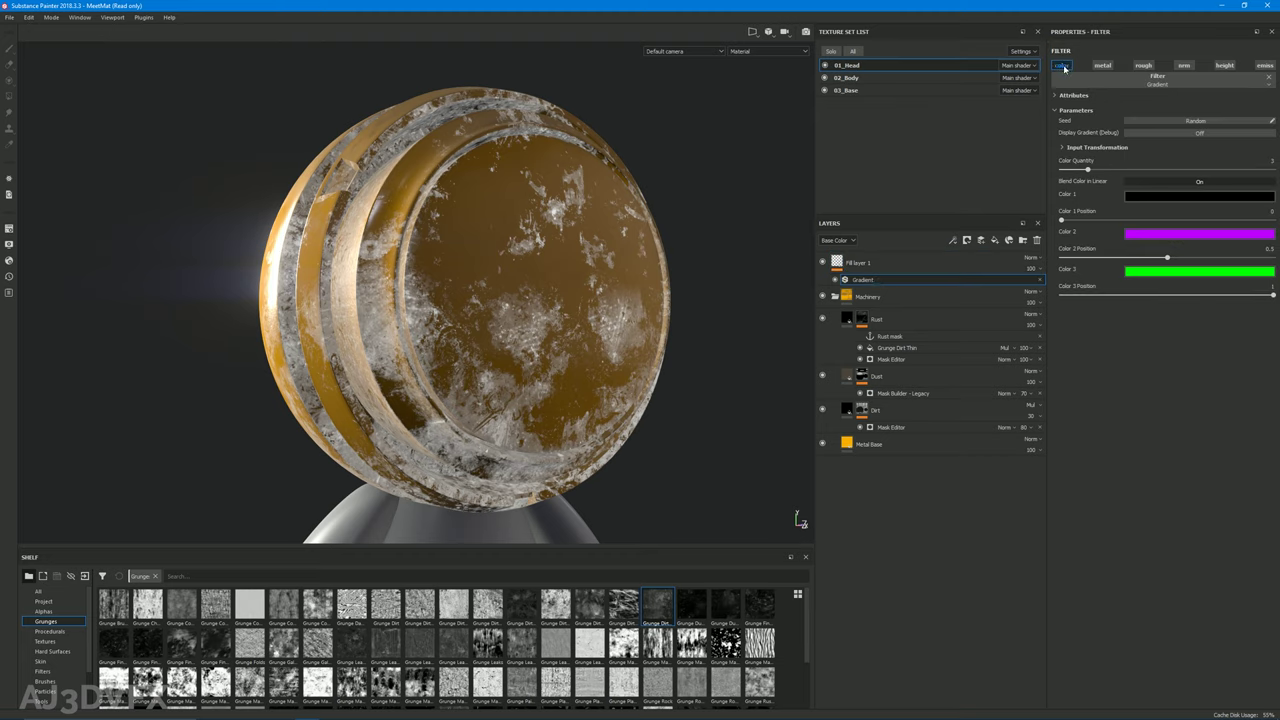
{"action": "left_click", "coordinate": [1264, 65]}
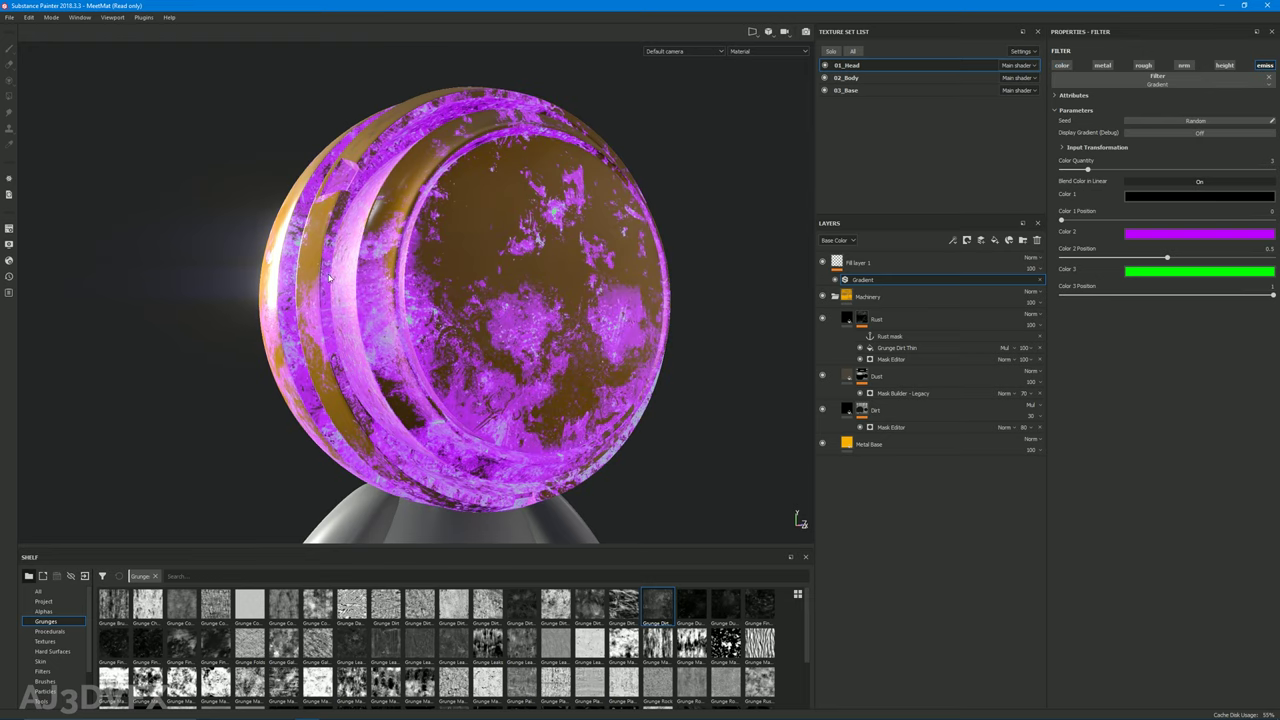
{"action": "scroll", "coordinate": [330, 278], "scroll_direction": "up", "scroll_amount": 3}
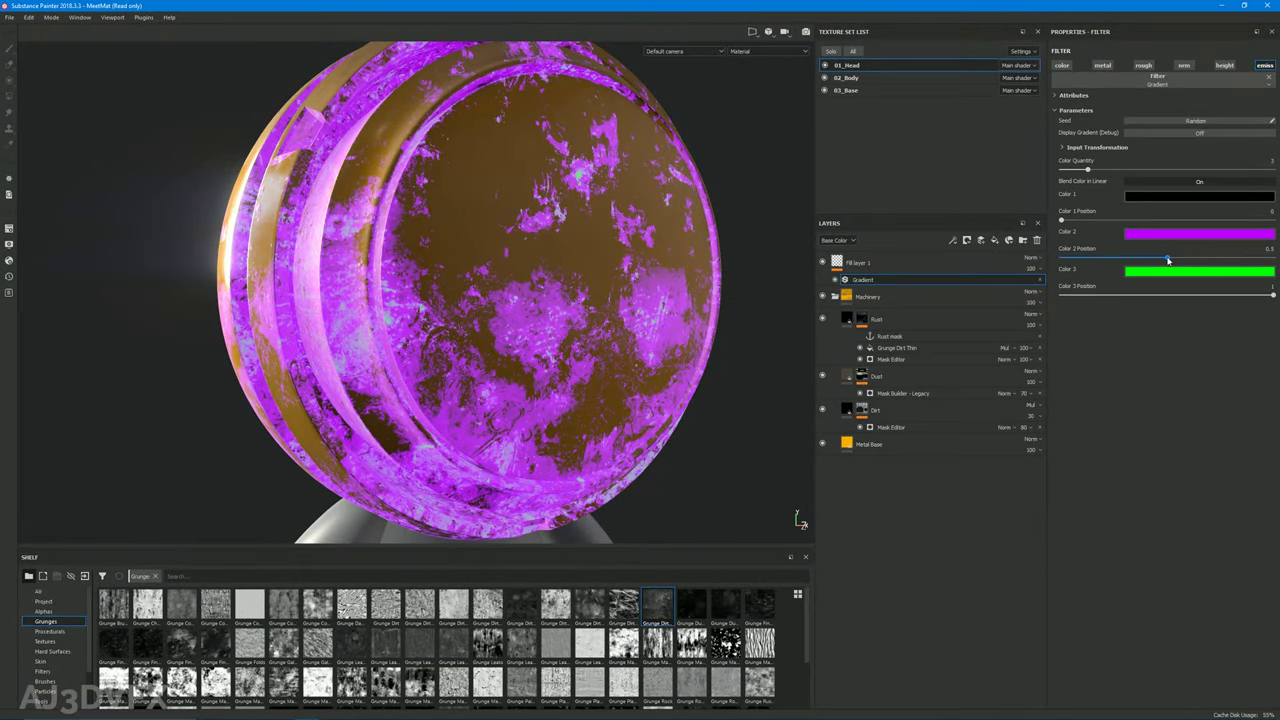
{"action": "left_click_drag", "start_coordinate": [1167, 259], "coordinate": [1138, 270]}
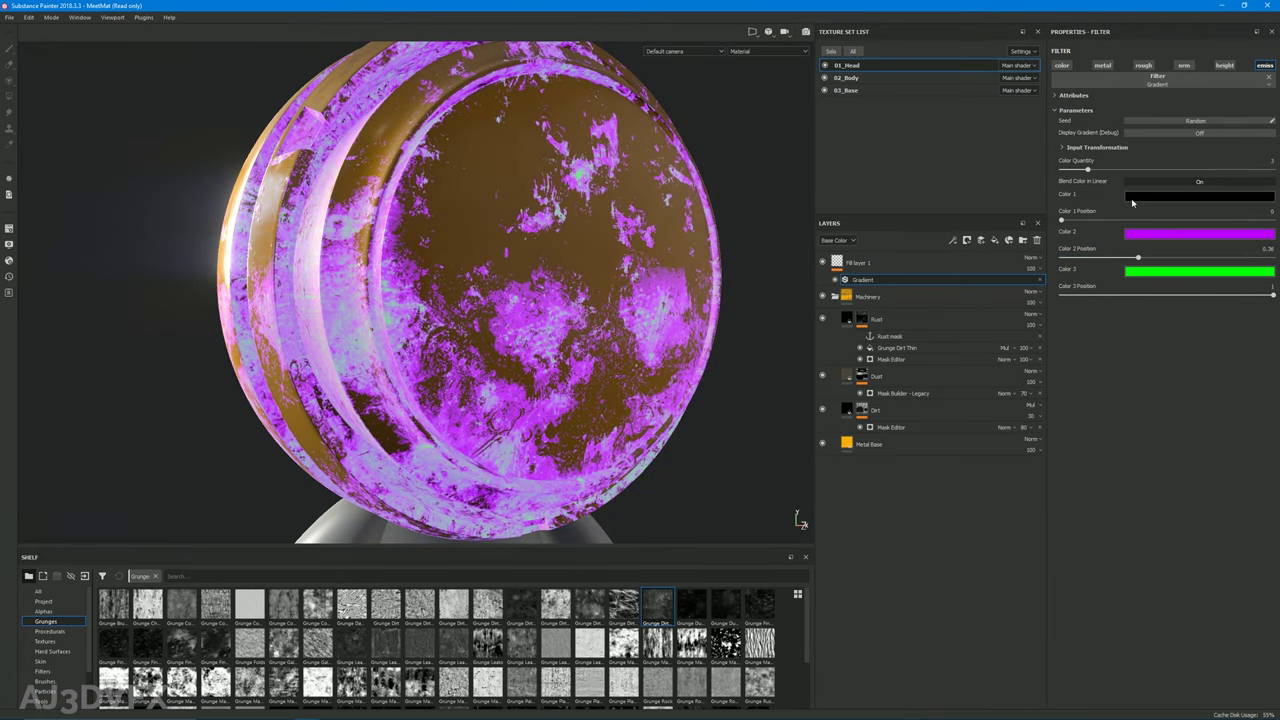
Keep Color 1 black and raise its position to reduce the glow
{"action": "left_click", "coordinate": [1131, 198]}
{"action": "left_click", "coordinate": [1170, 244]}
{"action": "left_click_drag", "start_coordinate": [1172, 244], "coordinate": [1160, 300]}
{"action": "left_click_drag", "start_coordinate": [1059, 219], "coordinate": [1136, 218]}
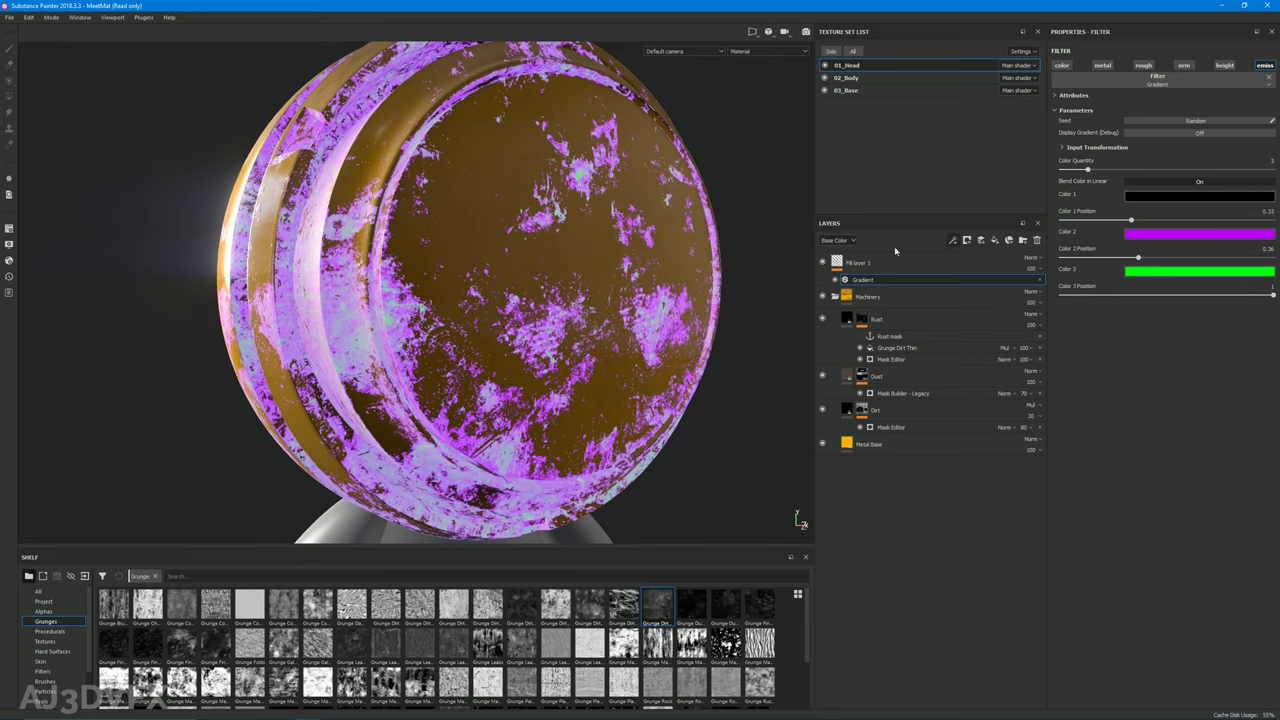
{"action": "scroll", "coordinate": [470, 295], "scroll_direction": "down", "scroll_amount": 5}
{"action": "scroll", "coordinate": [491, 311], "scroll_direction": "up", "scroll_amount": 4}
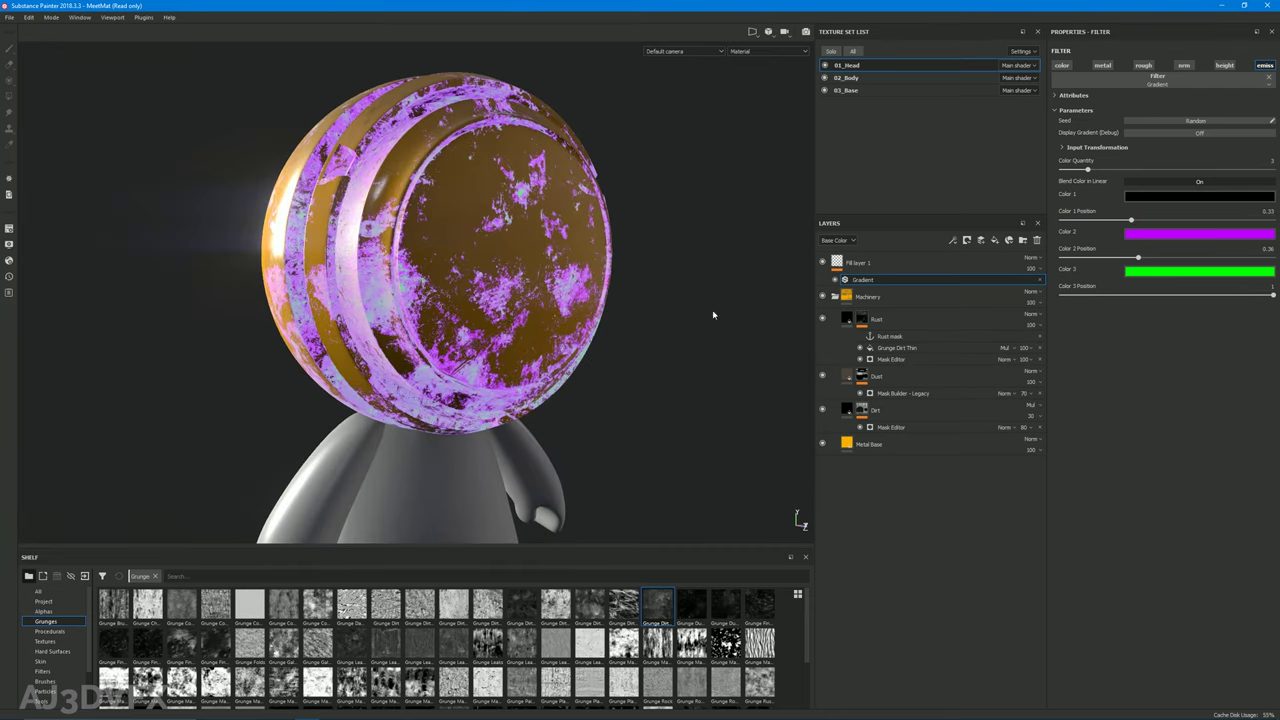
Inspect the Rust layer's mask and its 'Rust mask' anchor point, leaving the mask unchanged
{"action": "left_click", "coordinate": [870, 321]}
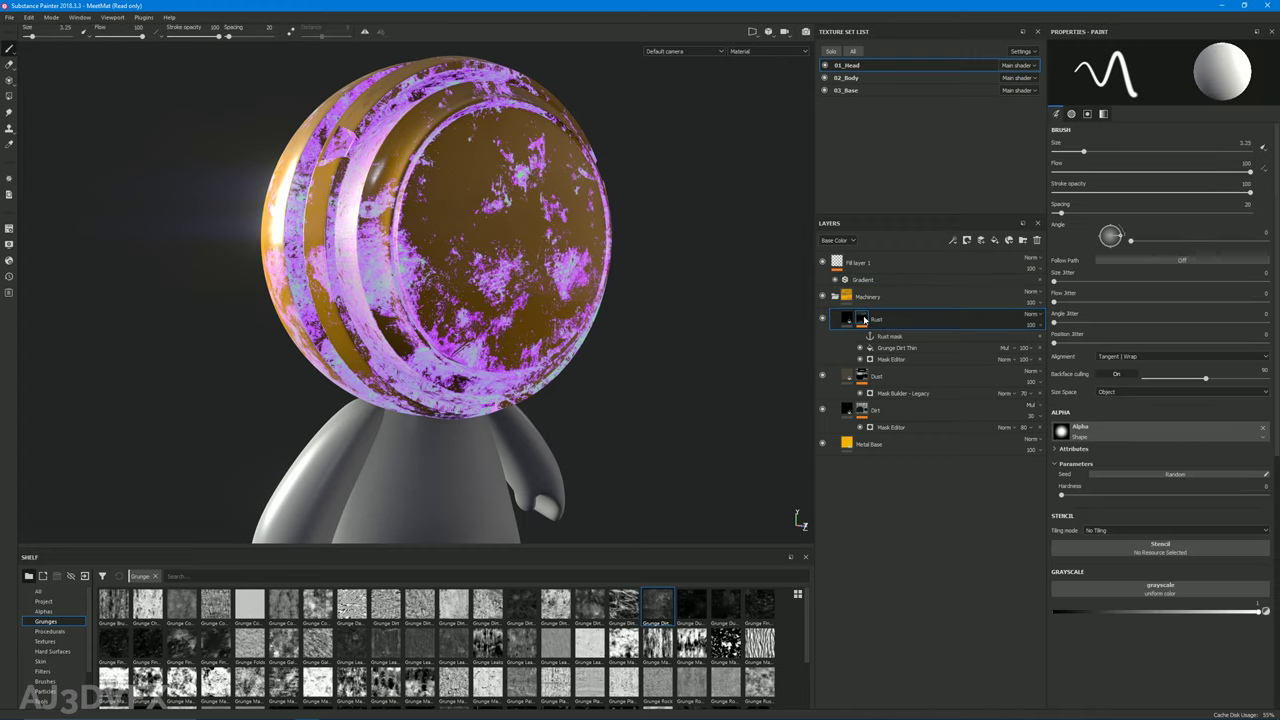
{"action": "left_click", "coordinate": [878, 336]}
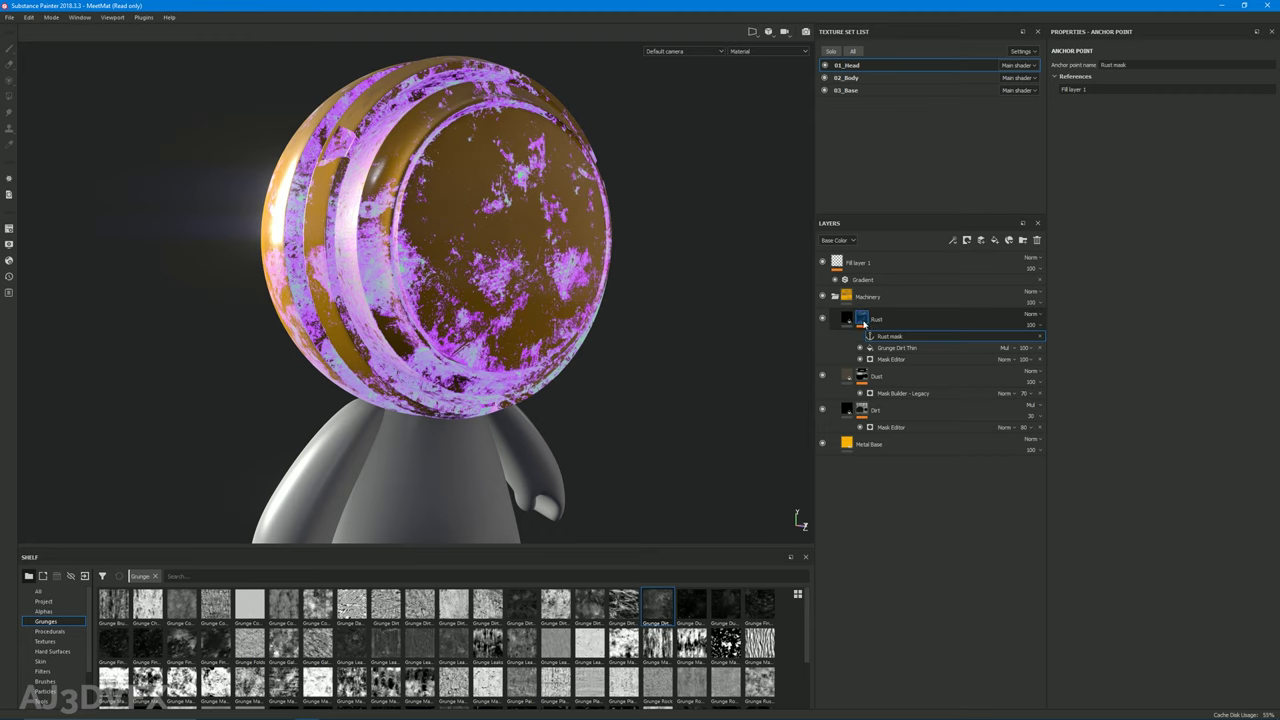
{"action": "left_click", "coordinate": [865, 324]}
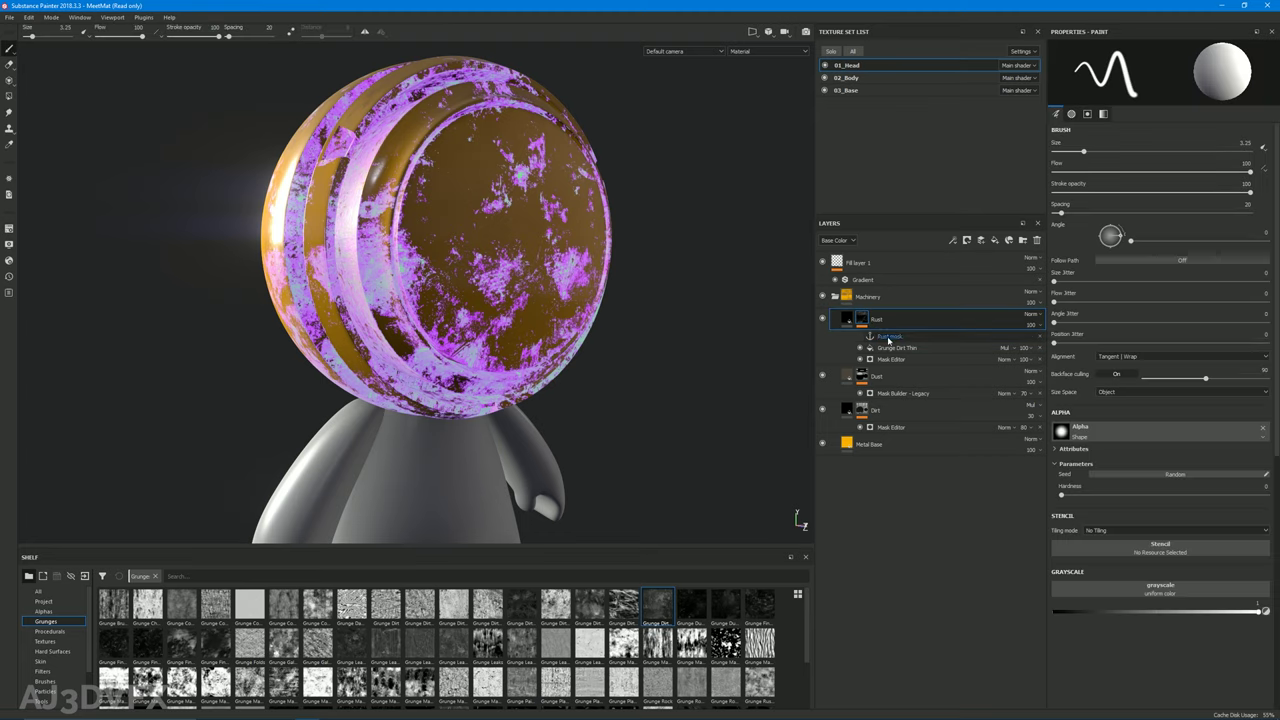
{"action": "left_click", "coordinate": [890, 337]}
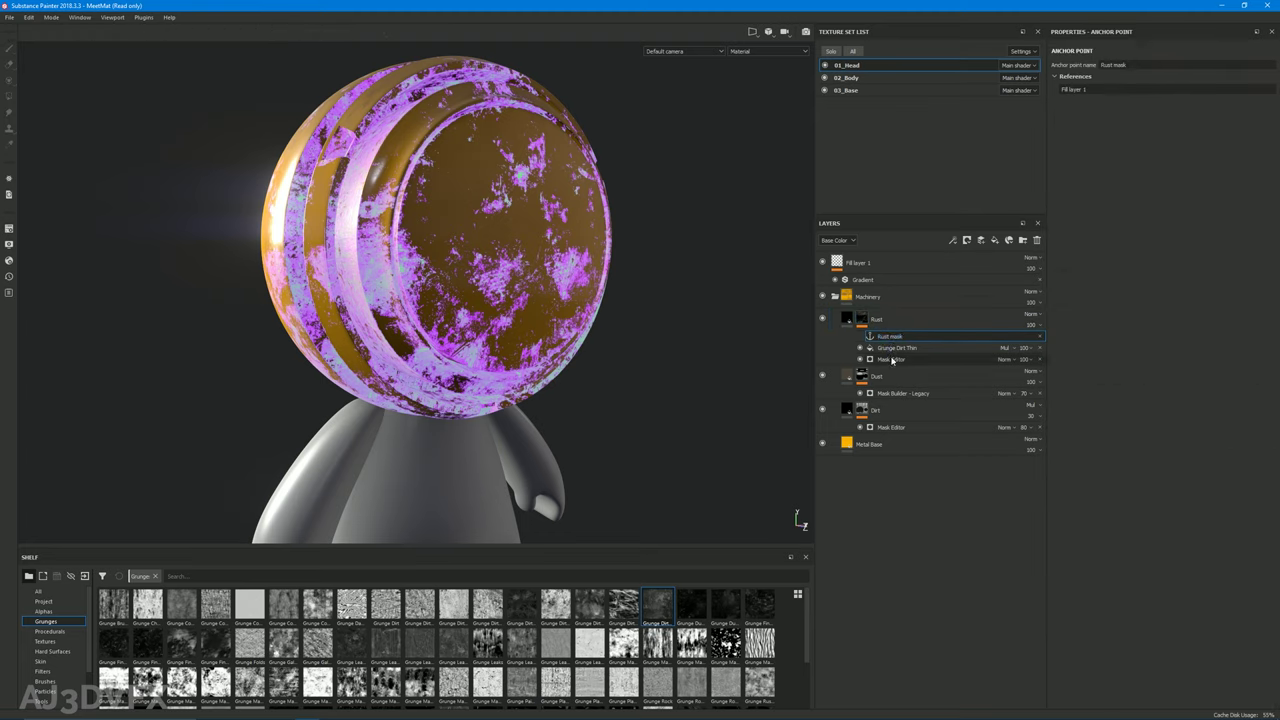
{"action": "left_click", "coordinate": [860, 318]}
{"action": "right_click", "coordinate": [860, 318]}
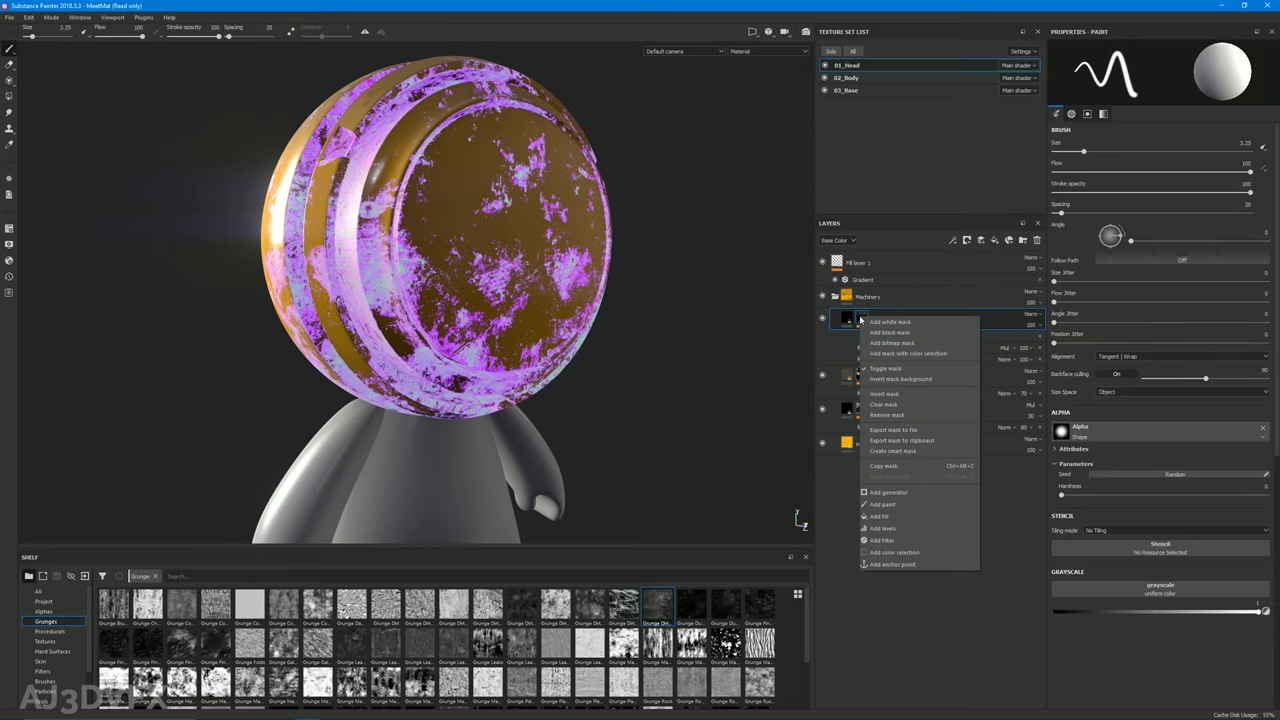
{"action": "left_click", "coordinate": [876, 230]}
Add a Fill effect to the Rust layer's mask, above the 'Rust mask' anchor
{"action": "scroll", "coordinate": [403, 303], "scroll_direction": "up", "scroll_amount": 5}
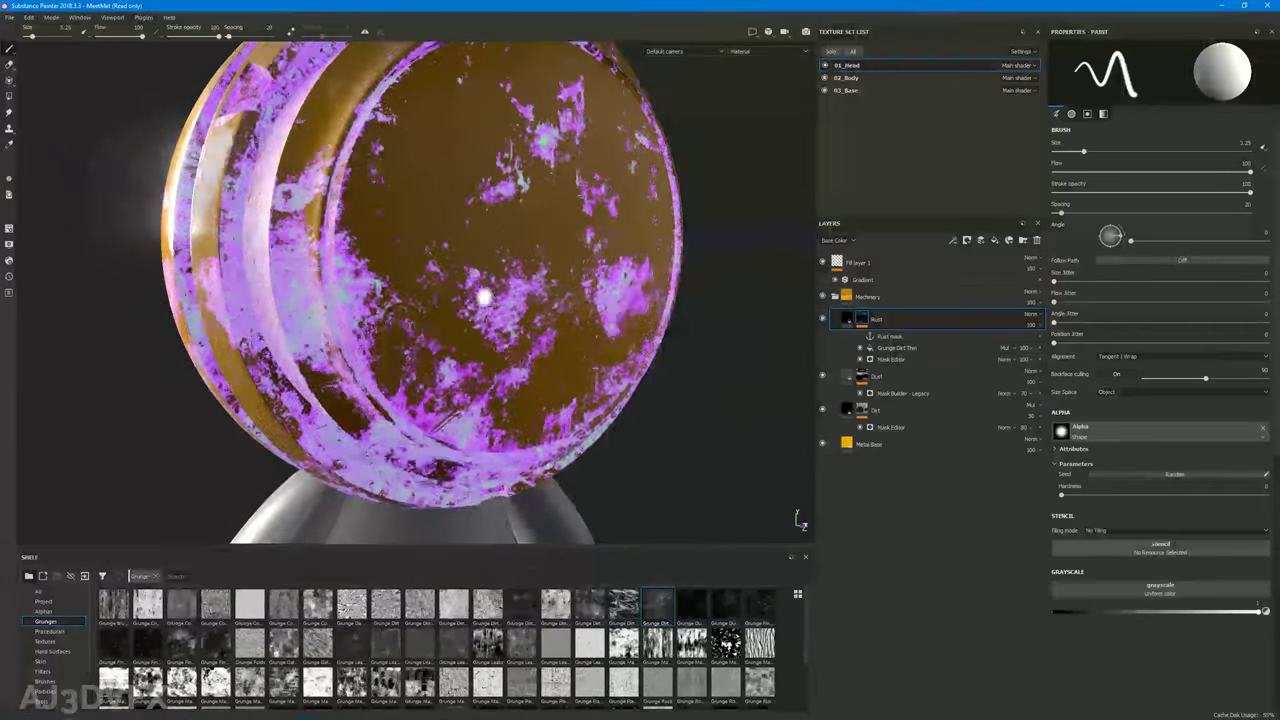
{"action": "left_click_drag", "start_coordinate": [403, 303], "coordinate": [506, 289], "text": "alt"}
{"action": "left_click_drag", "start_coordinate": [460, 254], "coordinate": [437, 211], "text": "alt"}
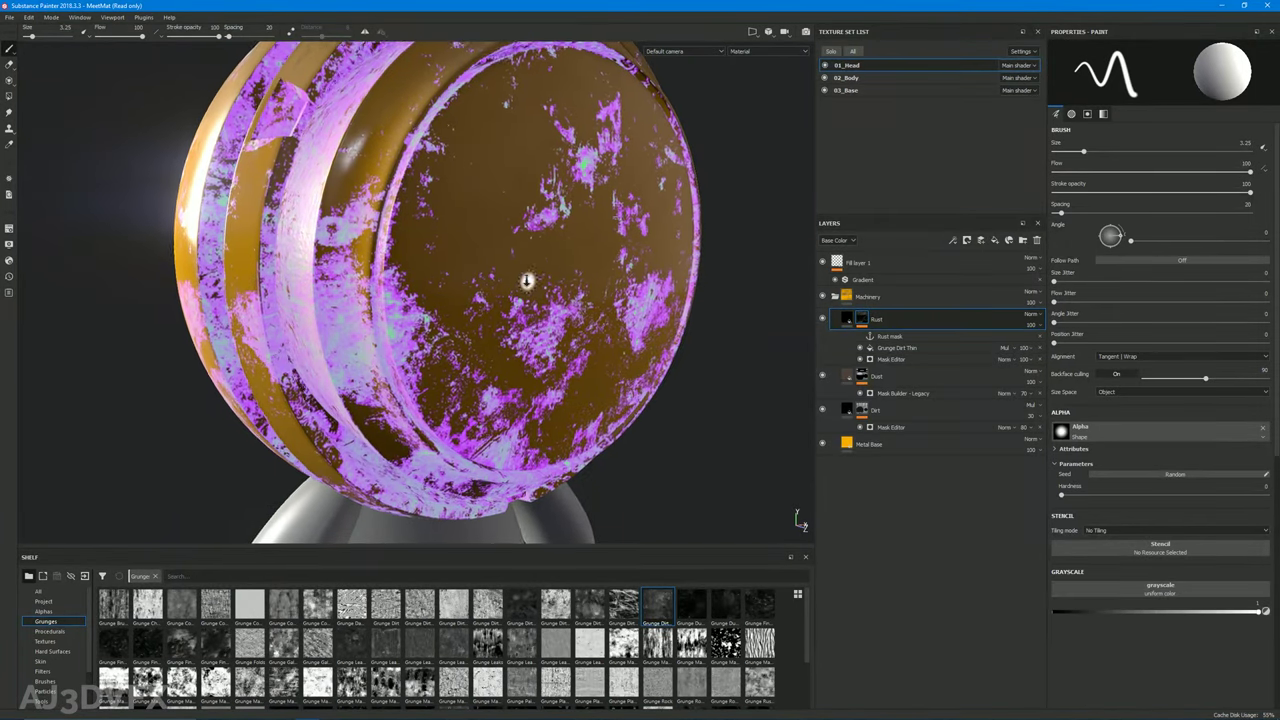
{"action": "scroll", "coordinate": [528, 277], "scroll_direction": "down", "scroll_amount": 3}
{"action": "left_click_drag", "start_coordinate": [521, 304], "coordinate": [614, 308], "text": "alt"}
{"action": "right_click", "coordinate": [862, 318]}
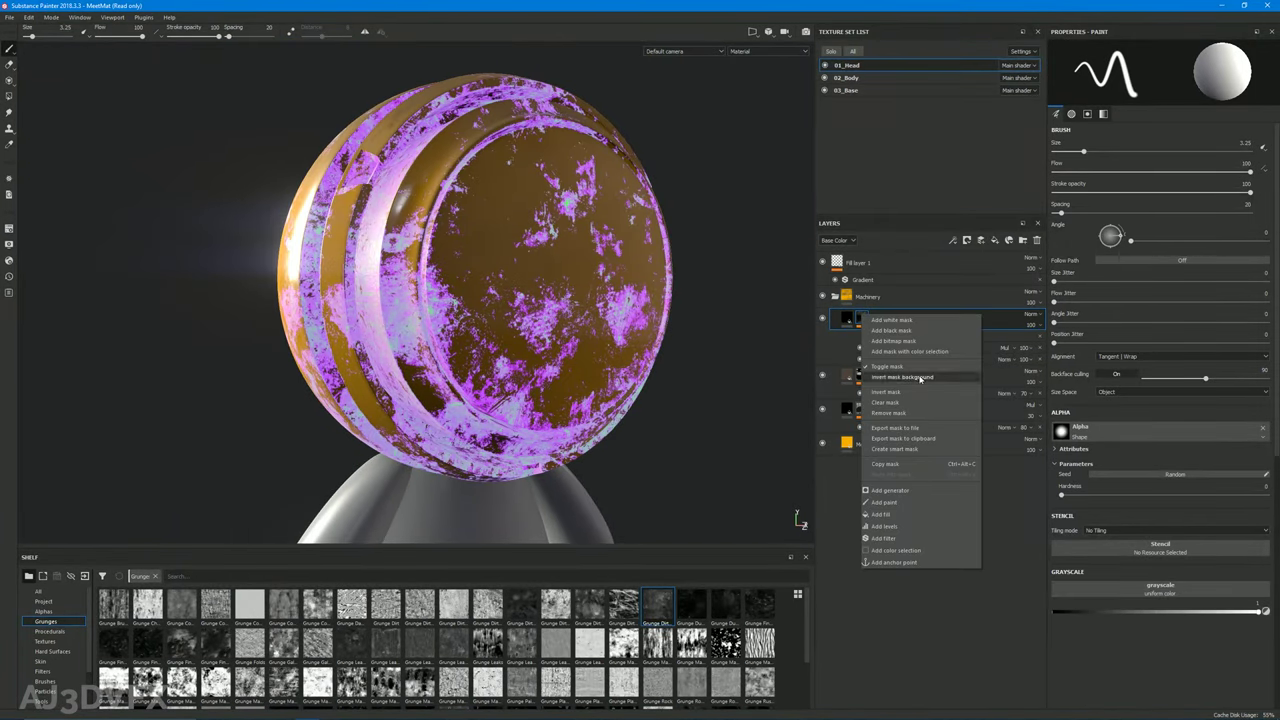
{"action": "left_click", "coordinate": [902, 514]}
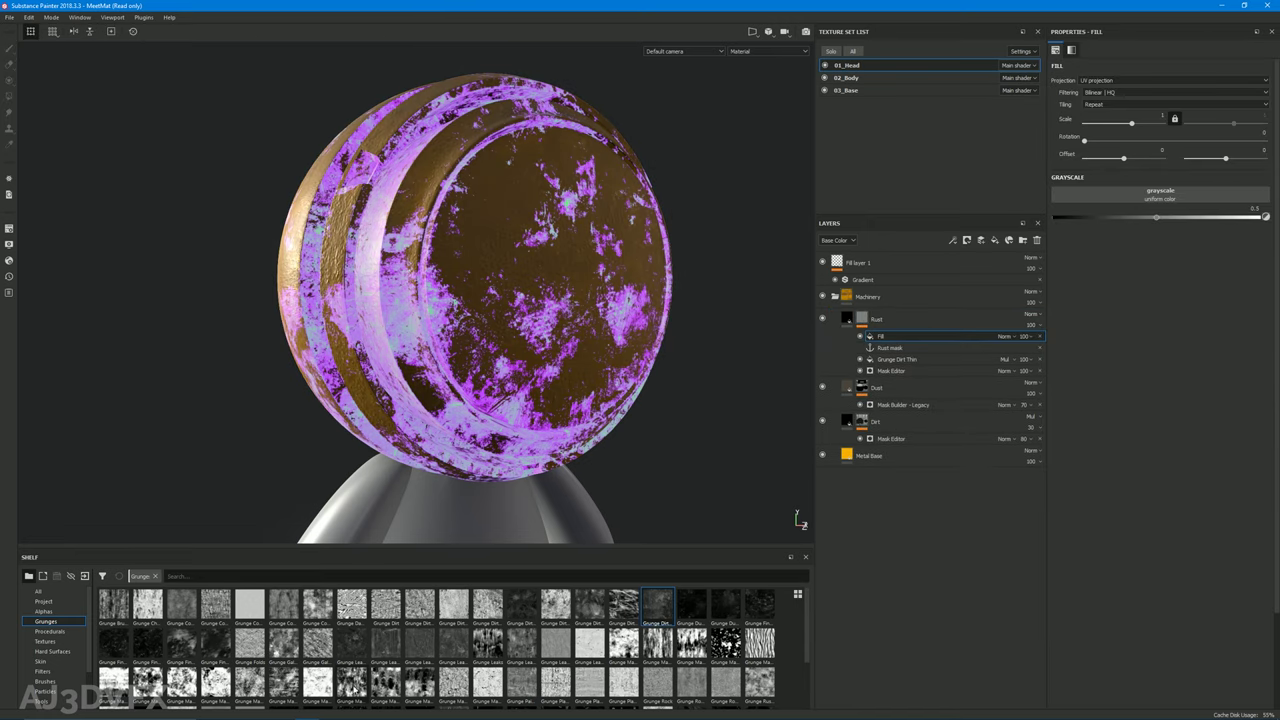
Load Grunge Map 014 into the mask fill's Grayscale, keeping Normal blending after trying Multiply
{"action": "left_click_drag", "start_coordinate": [1103, 180], "coordinate": [1110, 195]}
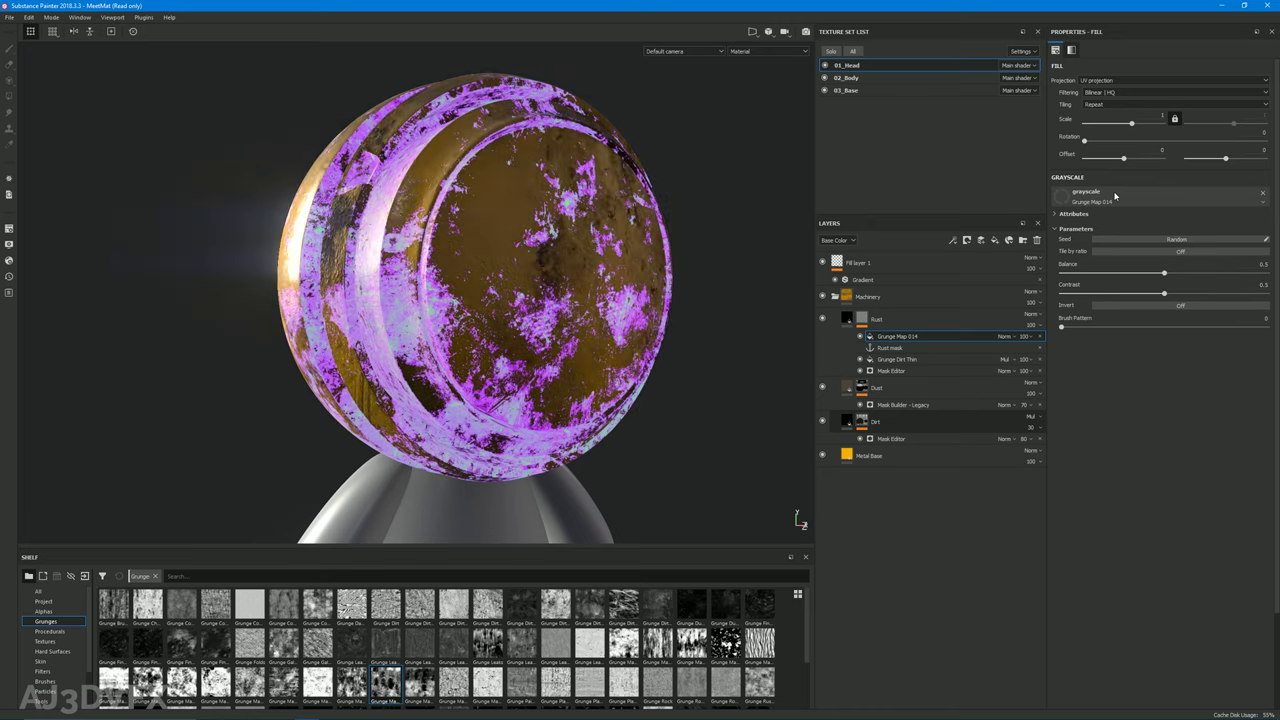
{"action": "scroll", "coordinate": [681, 380], "scroll_direction": "up", "scroll_amount": 5}
{"action": "left_click", "coordinate": [1006, 337]}
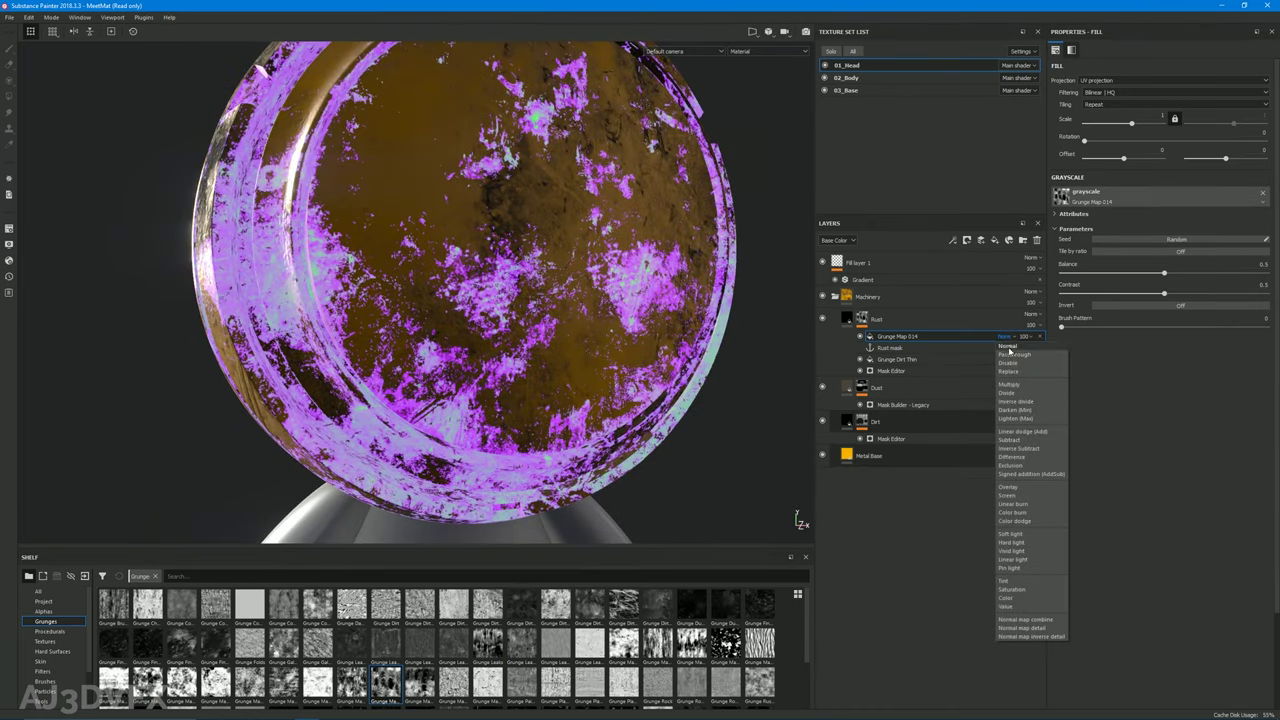
{"action": "left_click", "coordinate": [1025, 387]}
{"action": "left_click_drag", "start_coordinate": [547, 290], "coordinate": [620, 292], "text": "alt"}
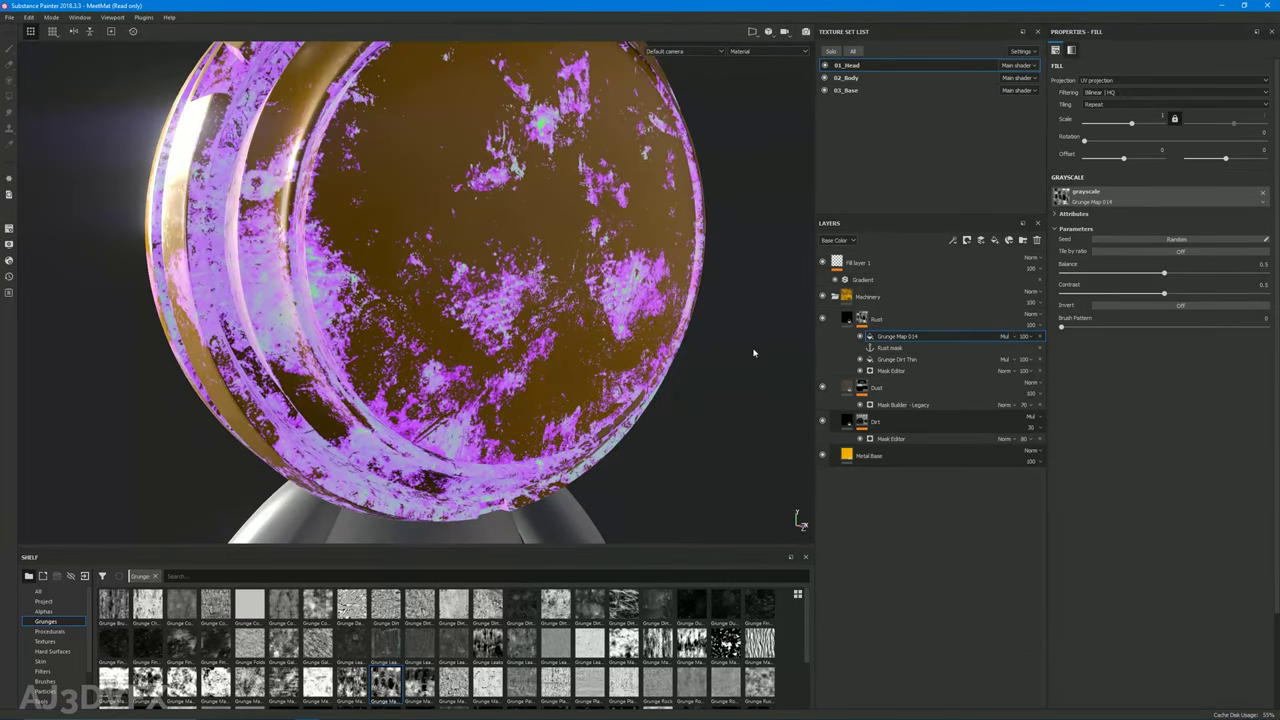
{"action": "left_click", "coordinate": [1005, 337]}
{"action": "left_click", "coordinate": [1008, 346]}
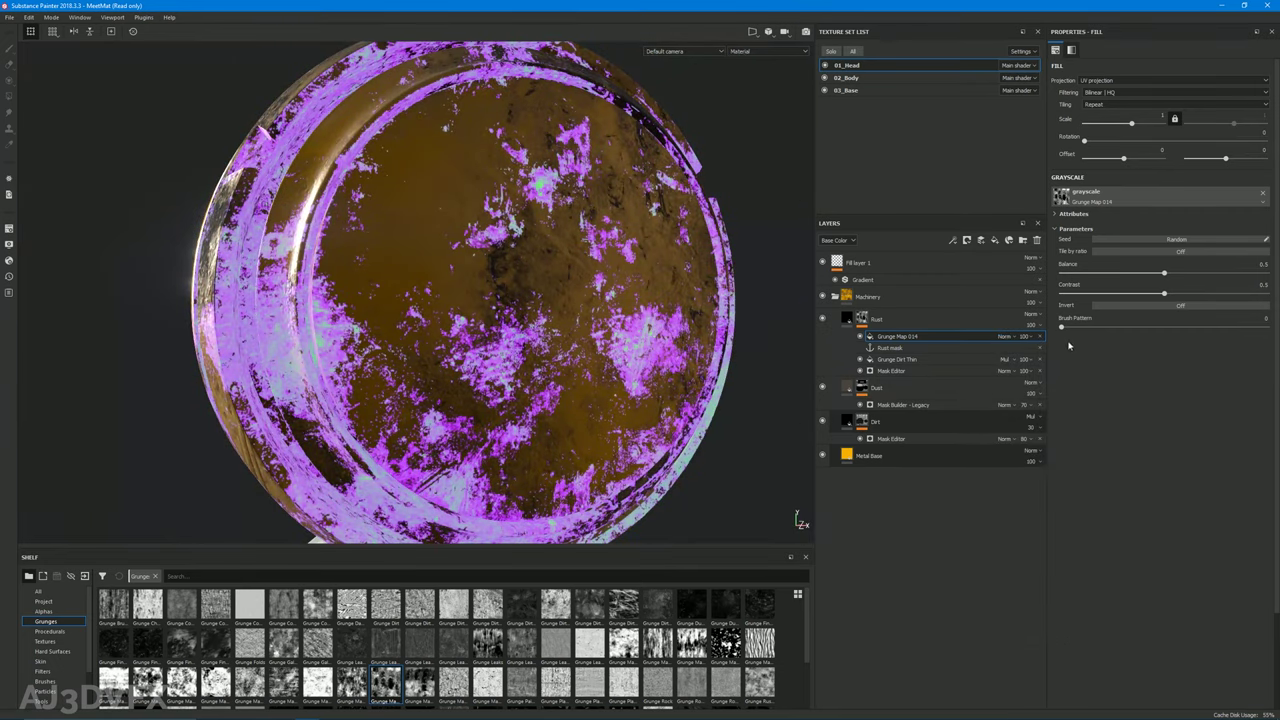
Set the grunge map's Balance to 0.55 and Contrast to 0.97
{"action": "left_click_drag", "start_coordinate": [1163, 274], "coordinate": [1260, 295]}
{"action": "left_click_drag", "start_coordinate": [760, 280], "coordinate": [787, 274], "text": "alt"}
{"action": "left_click_drag", "start_coordinate": [1207, 276], "coordinate": [1175, 273]}
{"action": "left_click_drag", "start_coordinate": [348, 335], "coordinate": [461, 373], "text": "alt"}
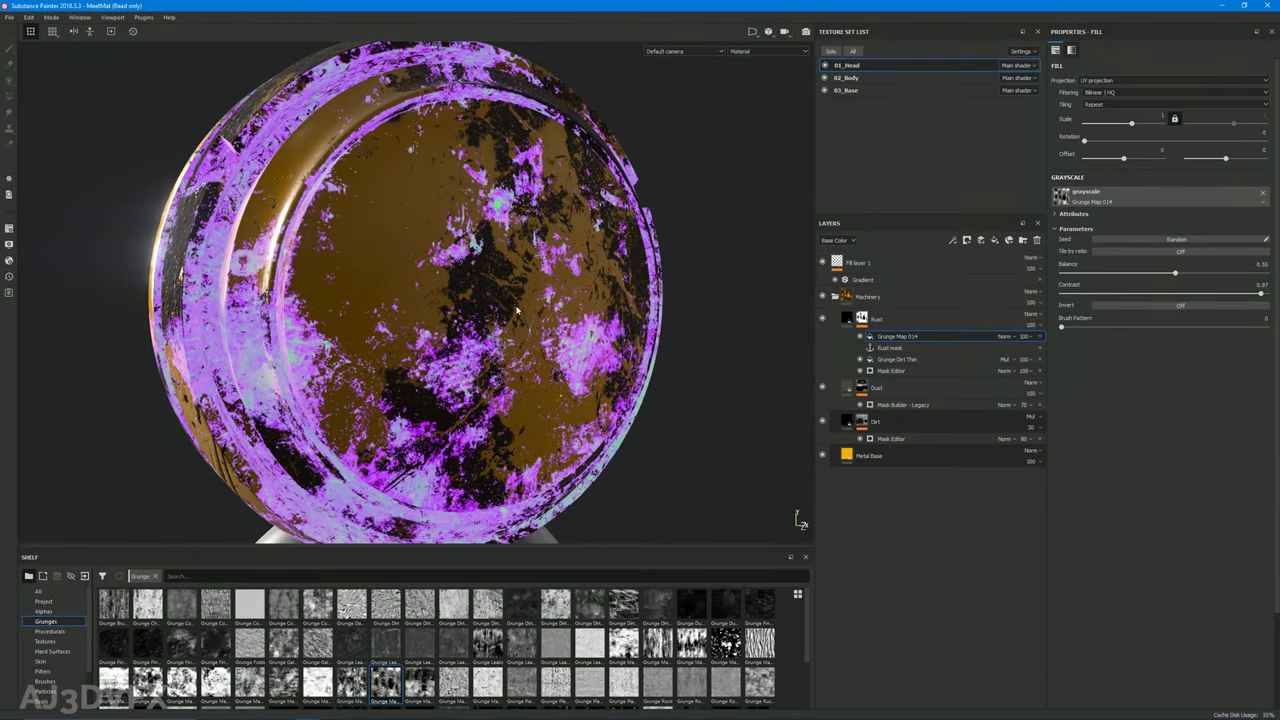
{"action": "scroll", "coordinate": [474, 333], "scroll_direction": "up", "scroll_amount": 5}
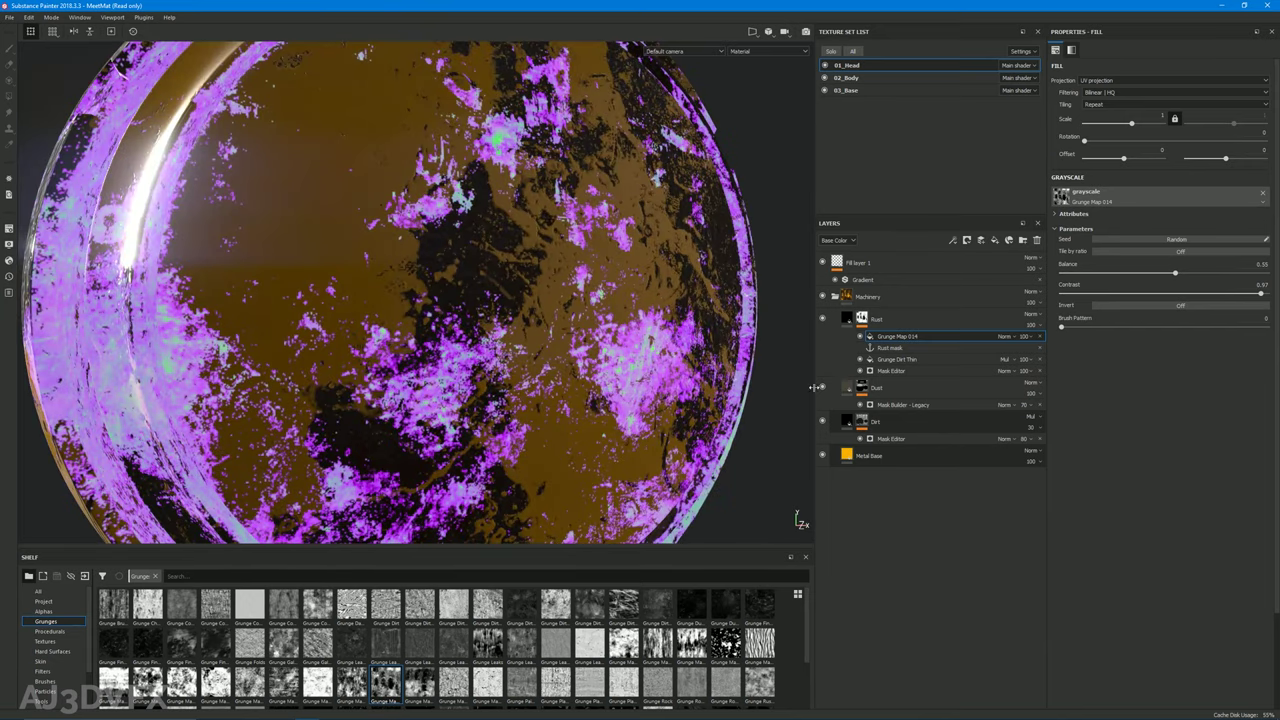